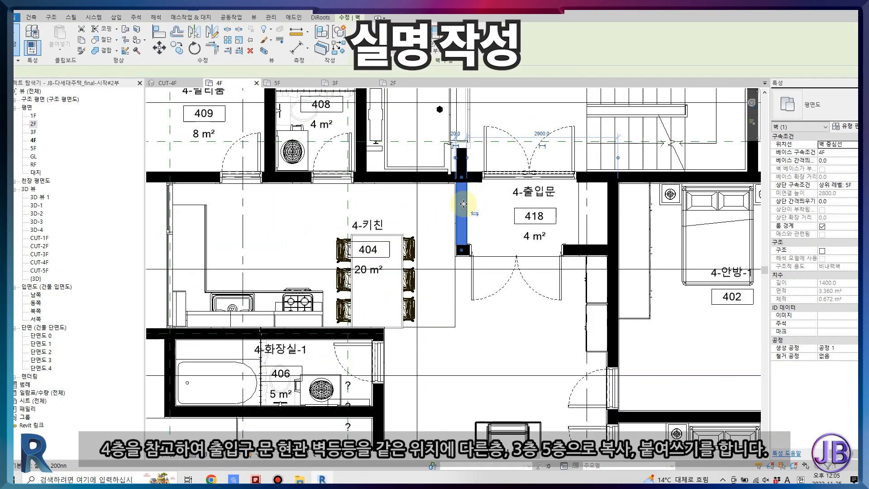
Copy the entrance's double doors and surrounding vestibule walls from the 4F plan and paste them aligned to levels 3F and 5F.
{"action": "left_click", "coordinate": [528, 174]}
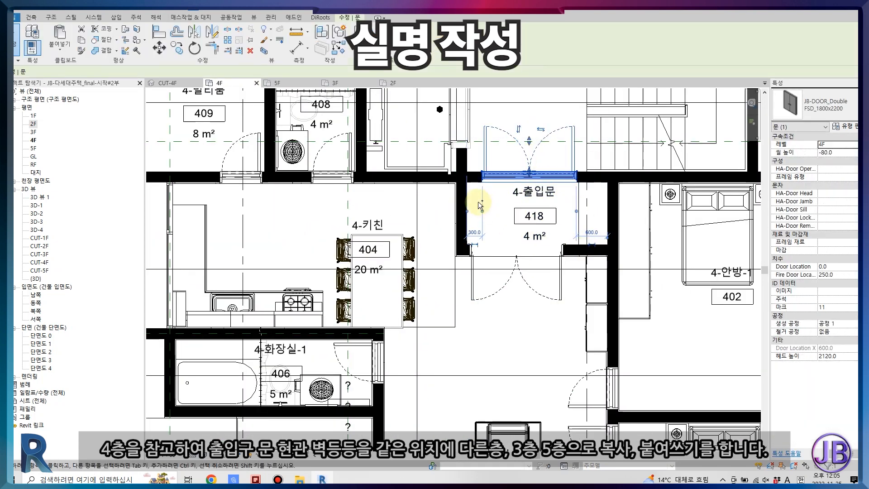
{"action": "left_click", "coordinate": [461, 213], "text": "ctrl"}
{"action": "left_click_drag", "start_coordinate": [424, 208], "coordinate": [616, 315], "text": "ctrl"}
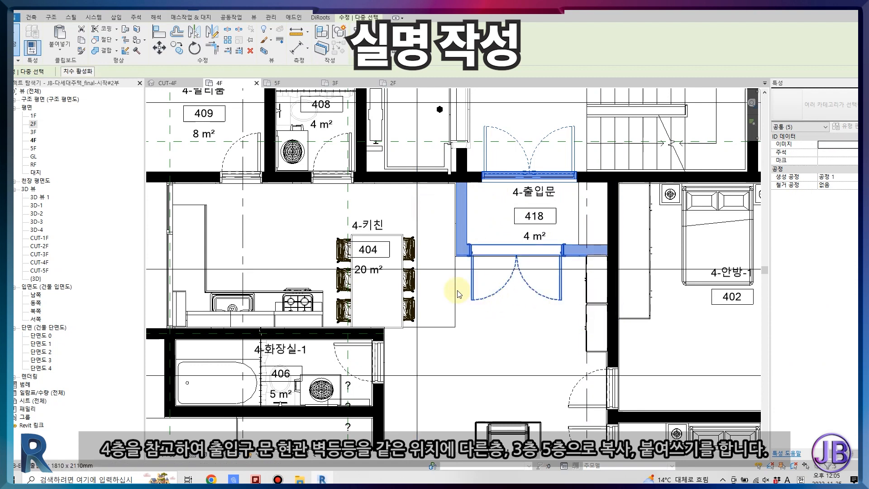
{"action": "left_click", "coordinate": [81, 43]}
{"action": "left_click", "coordinate": [60, 49]}
{"action": "left_click", "coordinate": [136, 103]}
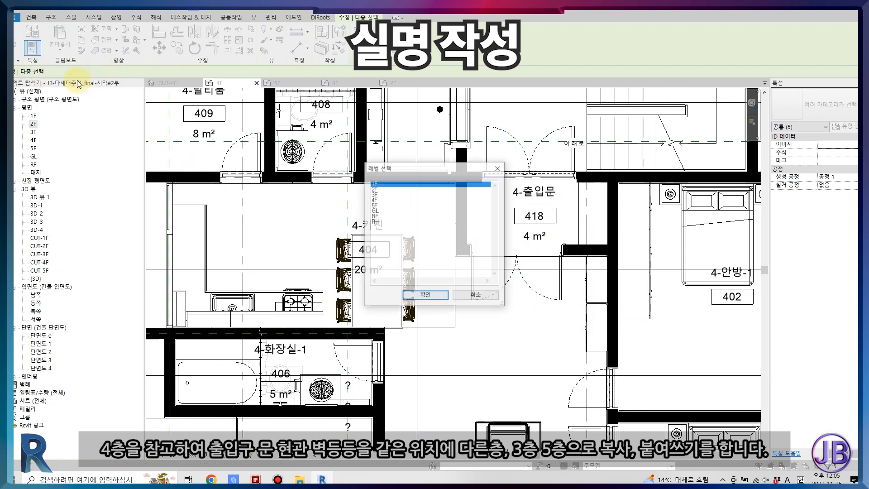
{"action": "left_click", "coordinate": [376, 195]}
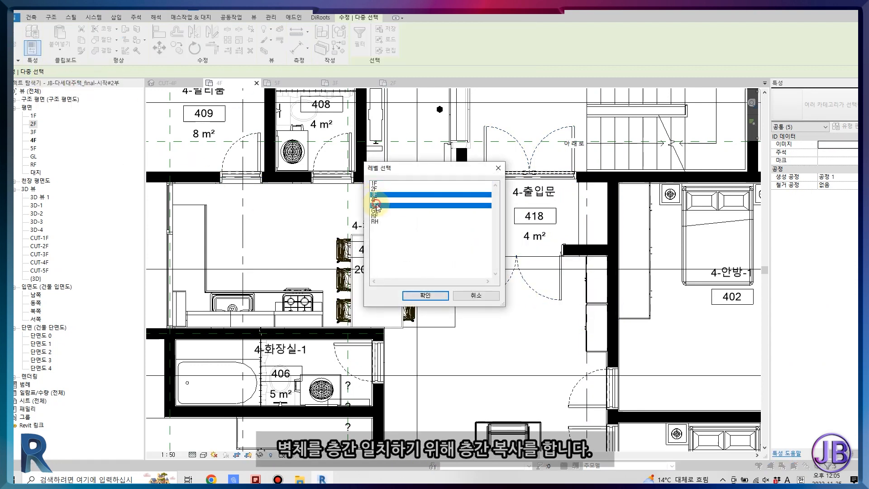
{"action": "left_click", "coordinate": [426, 295]}
{"action": "left_click", "coordinate": [277, 83]}
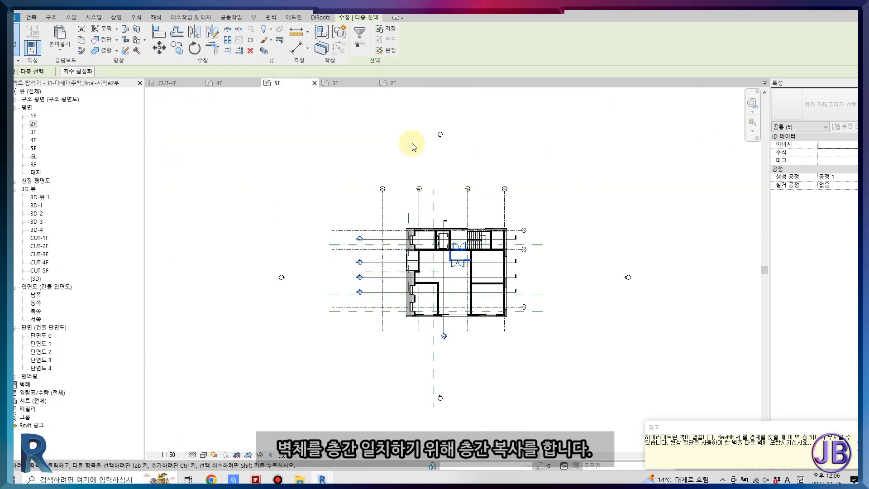
{"action": "left_click", "coordinate": [335, 83]}
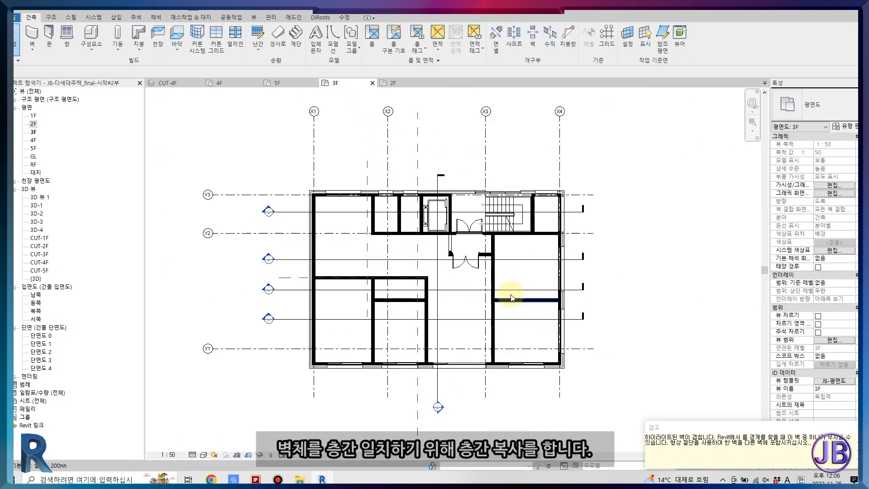
Open the 5F plan and review the area and volume computation settings used for rooms.
{"action": "left_click", "coordinate": [278, 84]}
{"action": "scroll", "coordinate": [521, 294], "scroll_direction": "up", "scroll_amount": 5}
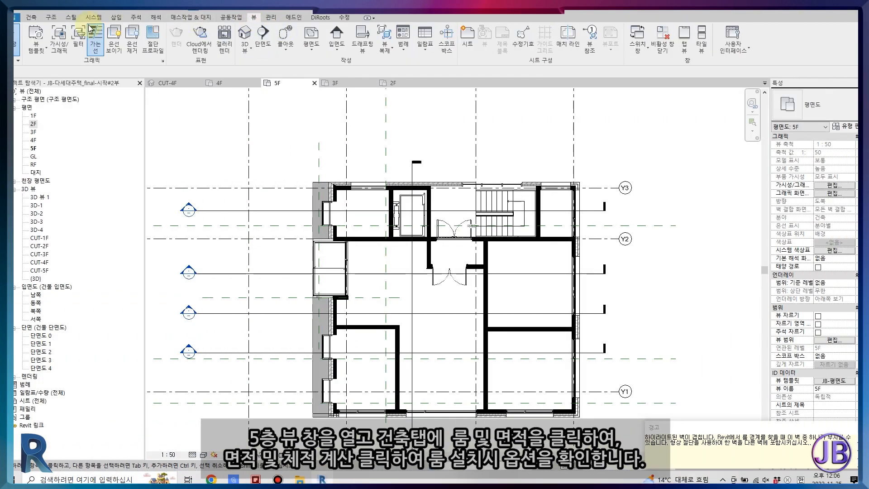
{"action": "left_click", "coordinate": [176, 17]}
{"action": "left_click", "coordinate": [421, 61]}
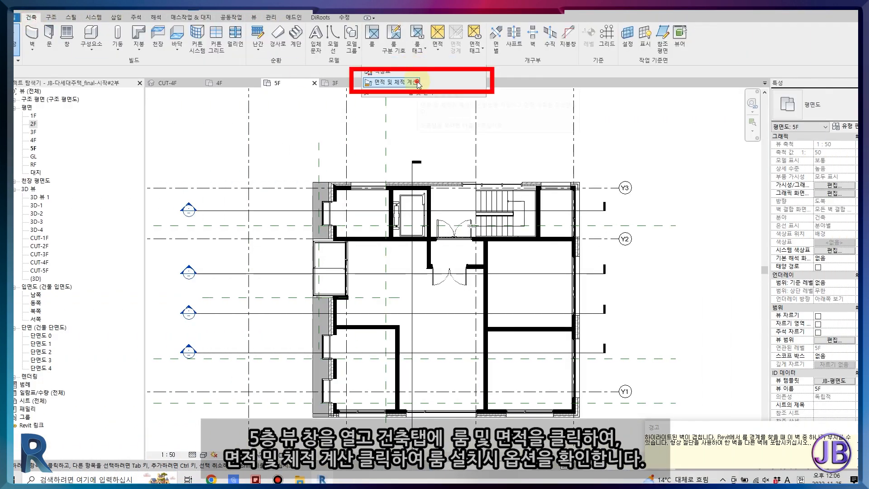
{"action": "left_click", "coordinate": [417, 83]}
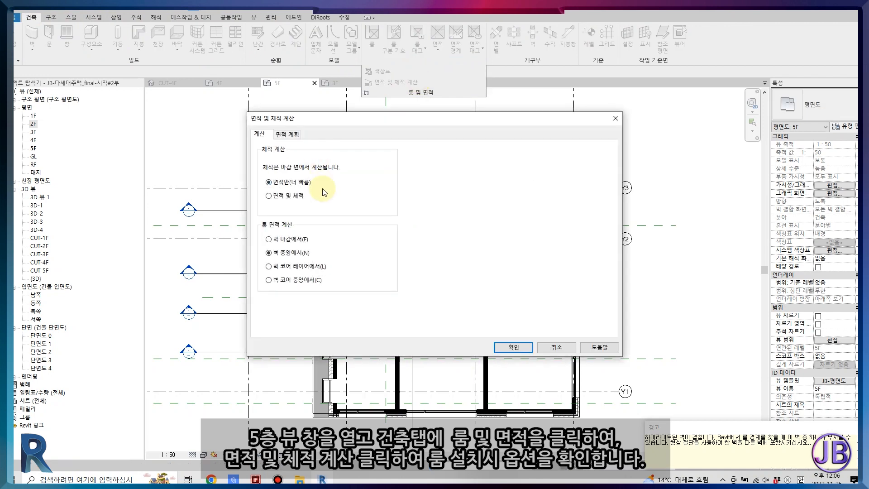
{"action": "left_click", "coordinate": [513, 348]}
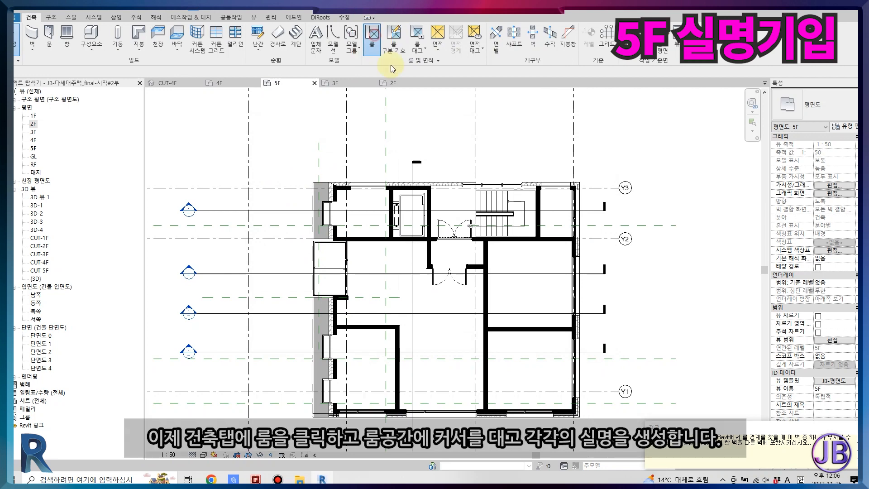
Place tagged rooms in the seven enclosed 5F spaces: the small room by the stairs, both east rooms, central hall, southwest room, entrance and northwest room.
{"action": "left_click", "coordinate": [558, 211]}
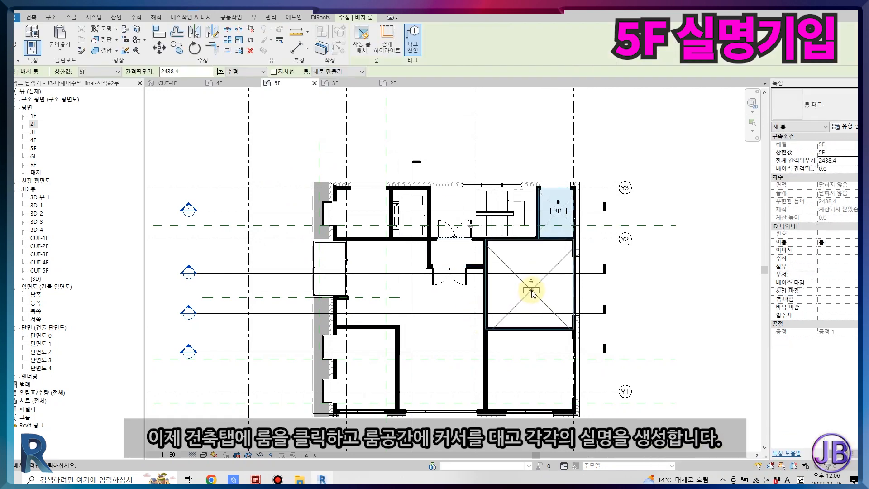
{"action": "left_click", "coordinate": [533, 290]}
{"action": "left_click", "coordinate": [533, 373]}
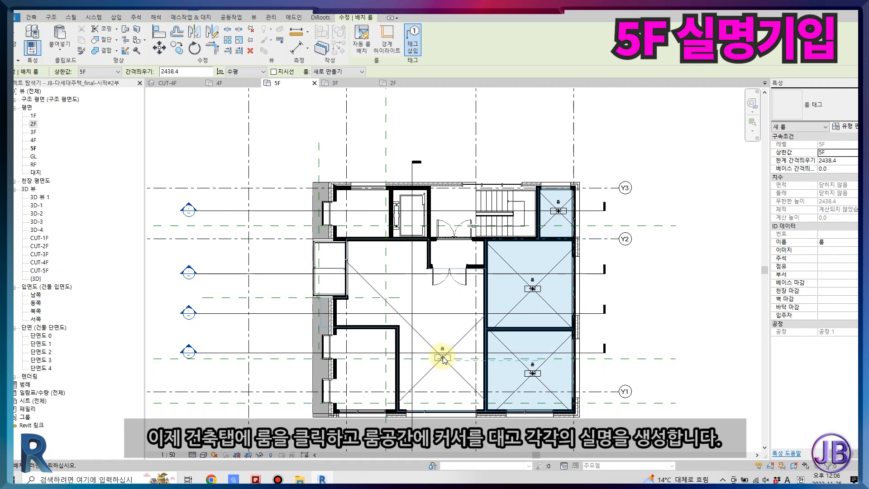
{"action": "left_click", "coordinate": [440, 358]}
{"action": "left_click", "coordinate": [387, 332]}
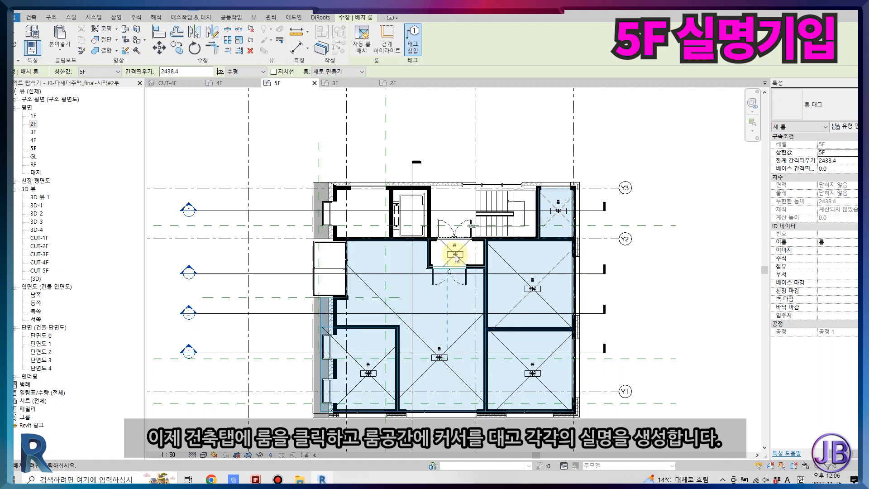
{"action": "left_click", "coordinate": [456, 257]}
{"action": "left_click", "coordinate": [361, 215]}
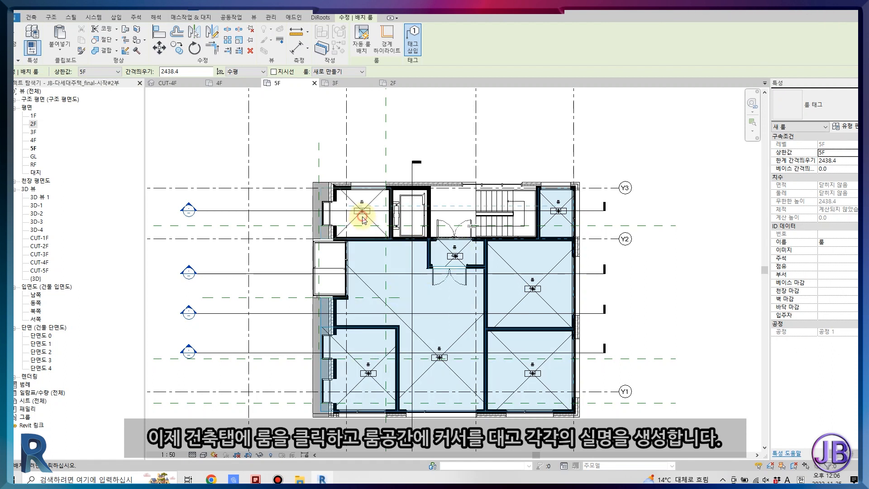
{"action": "key", "text": "Escape"}
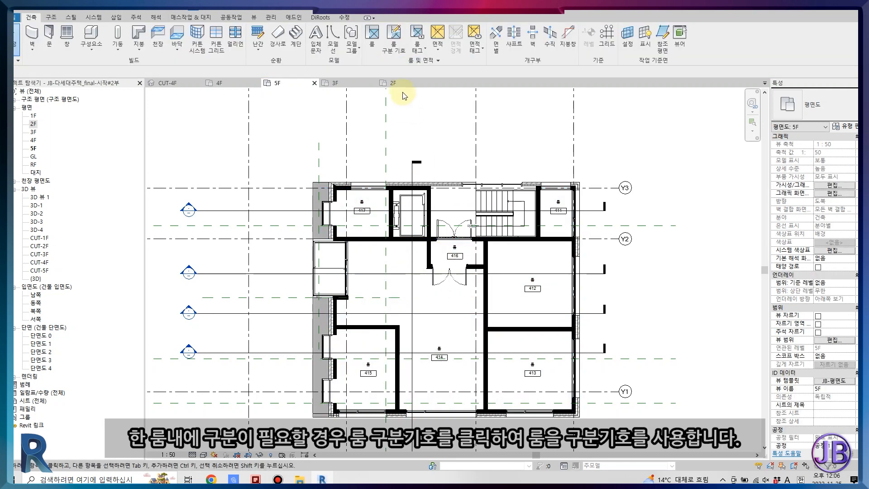
Draw a horizontal room separation line across the 5F central hall, from the southwest room's wall corner to the east wall.
{"action": "left_click", "coordinate": [390, 47]}
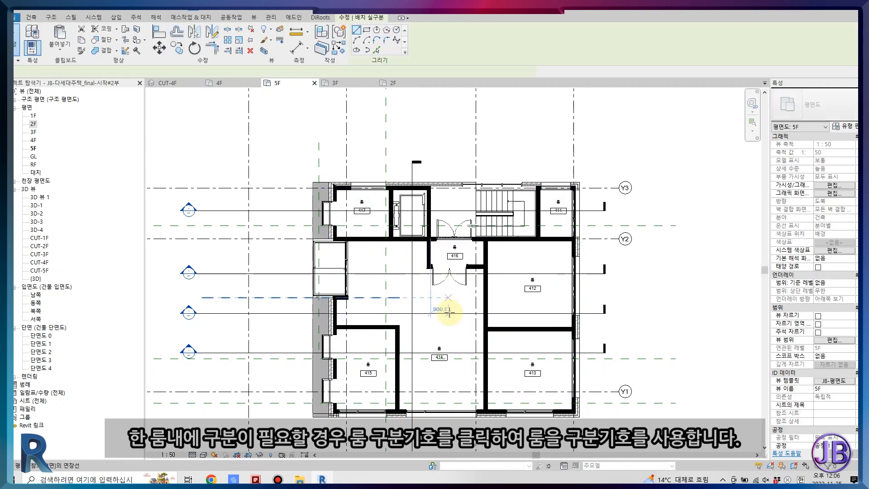
{"action": "scroll", "coordinate": [448, 313], "scroll_direction": "up", "scroll_amount": 3}
{"action": "scroll", "coordinate": [373, 334], "scroll_direction": "up", "scroll_amount": 2}
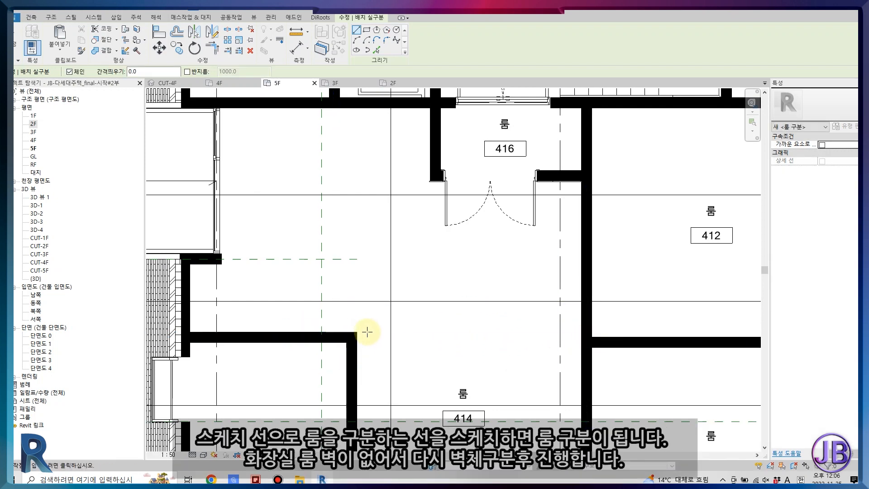
{"action": "scroll", "coordinate": [576, 335], "scroll_direction": "up", "scroll_amount": 2}
{"action": "left_click", "coordinate": [592, 329]}
{"action": "key", "text": "Escape"}
{"action": "key", "text": "Escape"}
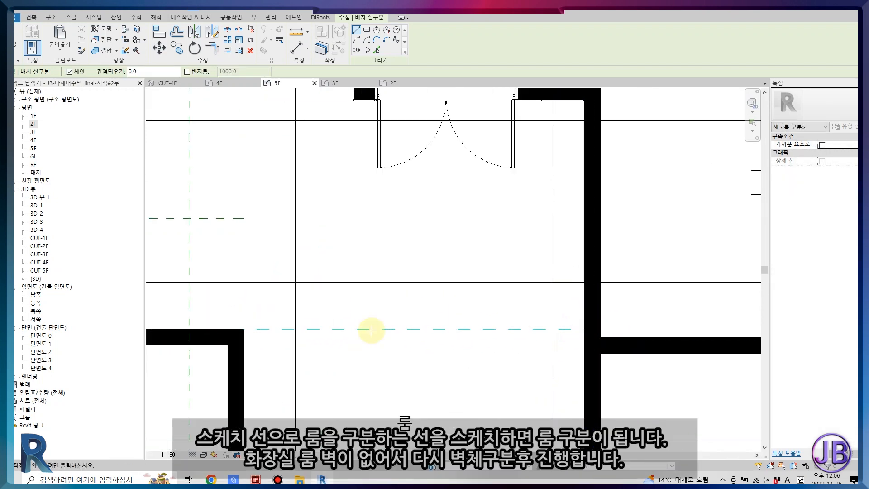
{"action": "scroll", "coordinate": [320, 330], "scroll_direction": "down", "scroll_amount": 2}
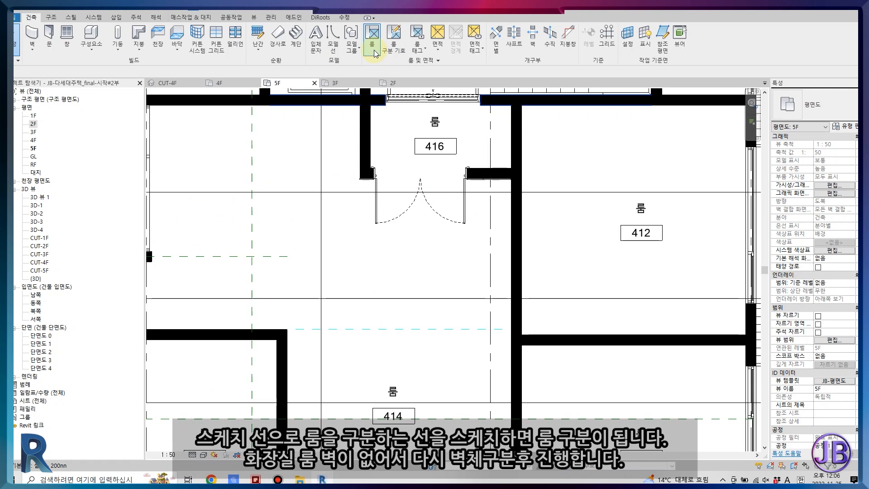
{"action": "left_click", "coordinate": [374, 51]}
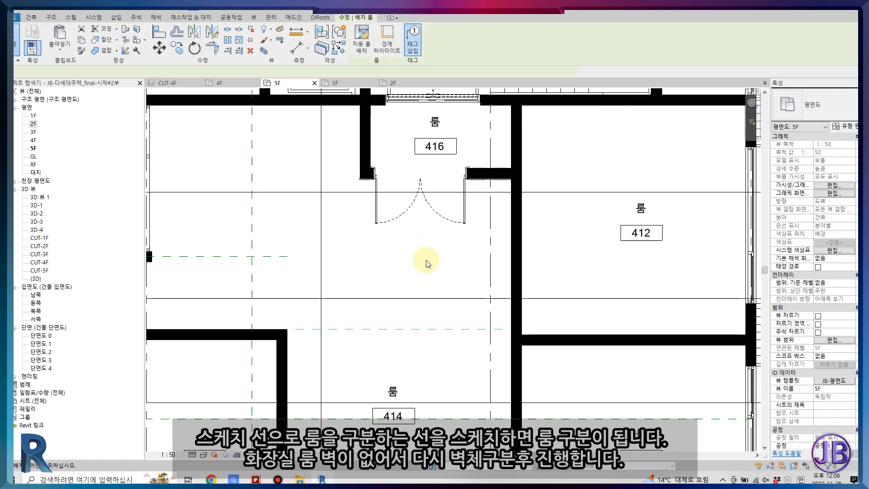
{"action": "scroll", "coordinate": [408, 267], "scroll_direction": "down", "scroll_amount": 2}
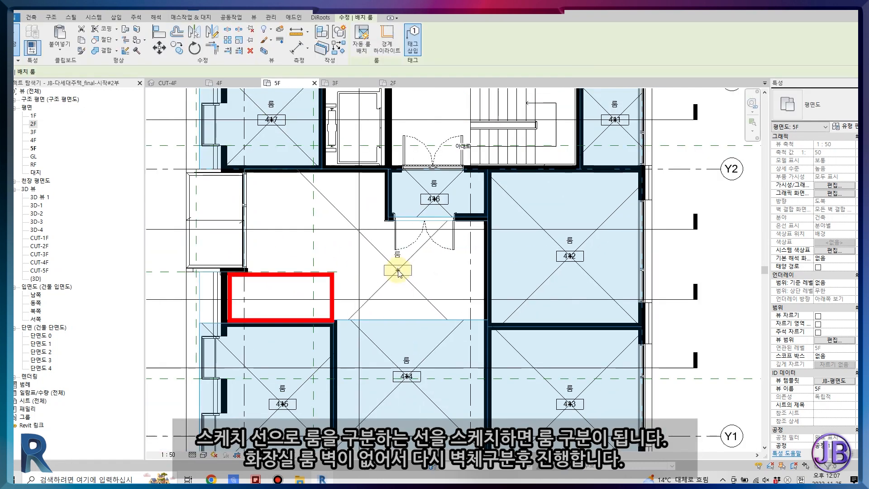
{"action": "key", "text": "Escape"}
{"action": "scroll", "coordinate": [398, 272], "scroll_direction": "down", "scroll_amount": 3}
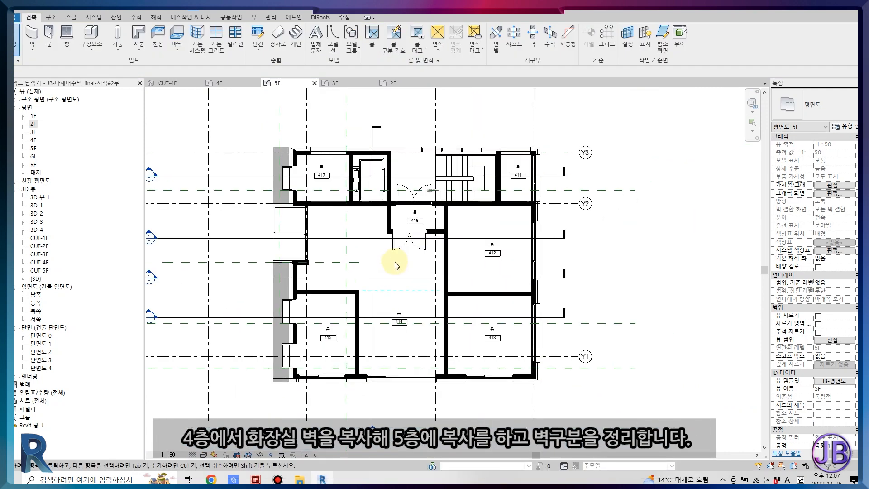
Copy the 4F bathroom's upper wall and its door and paste them aligned to level 5F.
{"action": "left_click", "coordinate": [231, 83]}
{"action": "middle_click_drag", "start_coordinate": [280, 357], "coordinate": [375, 315]}
{"action": "scroll", "coordinate": [376, 314], "scroll_direction": "up", "scroll_amount": 3}
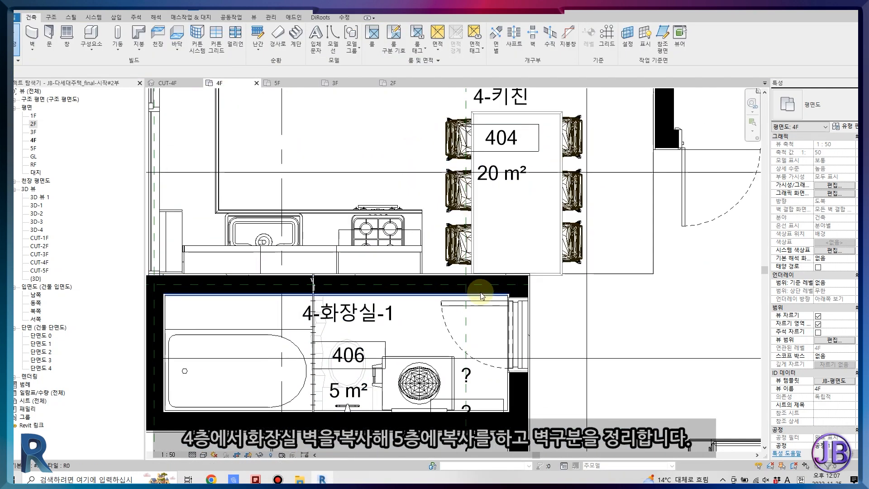
{"action": "left_click", "coordinate": [175, 263]}
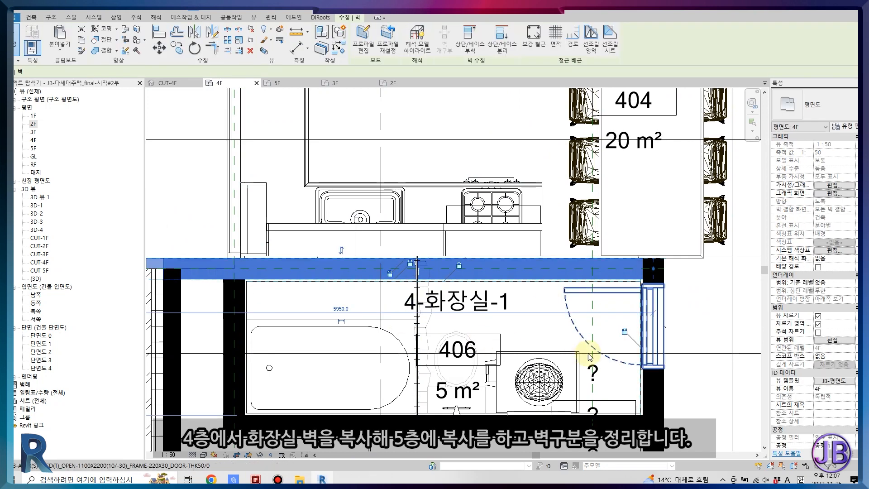
{"action": "left_click", "coordinate": [652, 326], "text": "ctrl"}
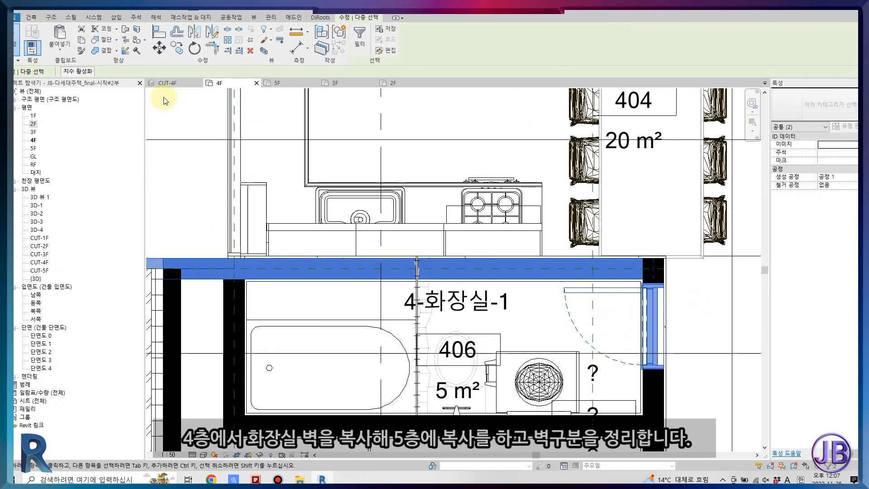
{"action": "left_click", "coordinate": [70, 50]}
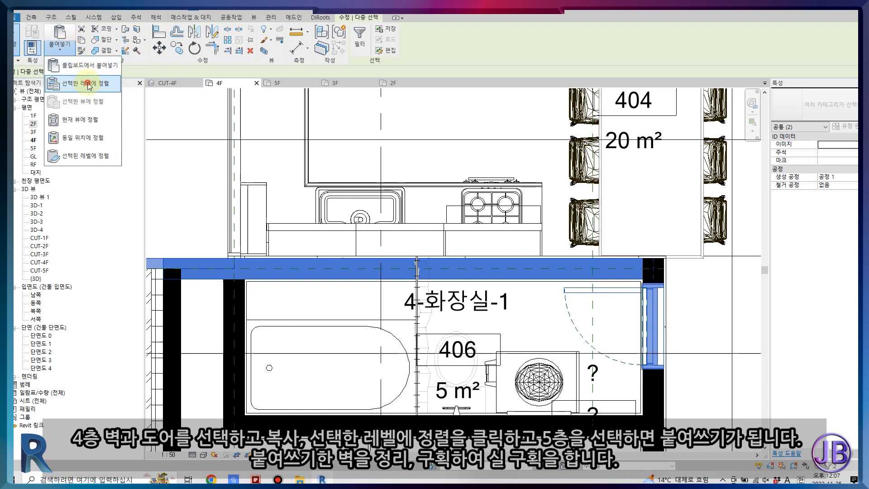
{"action": "left_click", "coordinate": [122, 80]}
{"action": "left_click", "coordinate": [407, 205]}
{"action": "left_click", "coordinate": [426, 296]}
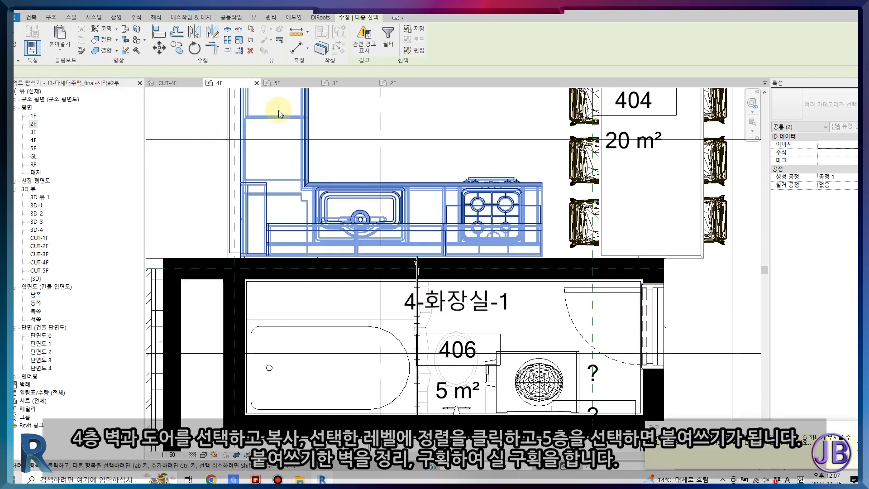
Delete the wall pasted on 5F and copy the southwest room's upper wall to its line above the bathroom door.
{"action": "left_click", "coordinate": [277, 83]}
{"action": "scroll", "coordinate": [478, 305], "scroll_direction": "up", "scroll_amount": 5}
{"action": "scroll", "coordinate": [479, 305], "scroll_direction": "up", "scroll_amount": 3}
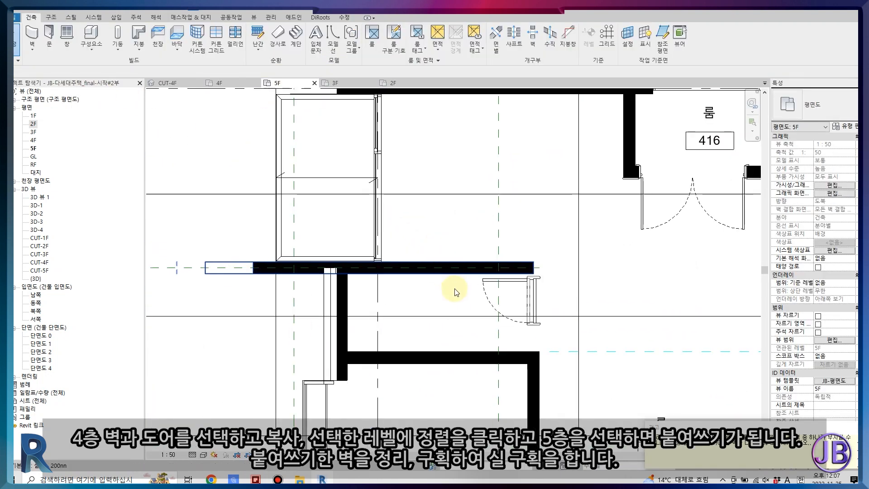
{"action": "left_click", "coordinate": [444, 267]}
{"action": "key", "text": "c"}
{"action": "key", "text": "o"}
{"action": "left_click", "coordinate": [450, 317]}
{"action": "left_click", "coordinate": [466, 359]}
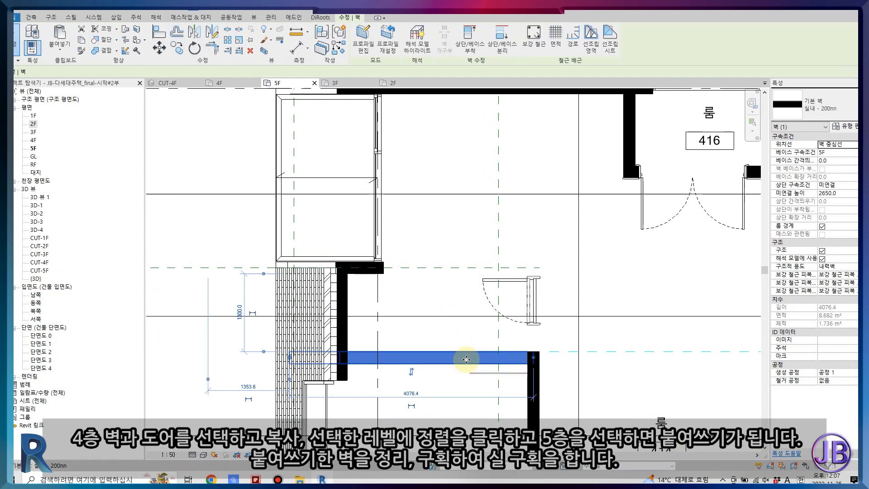
{"action": "key", "text": "Escape"}
{"action": "left_click", "coordinate": [466, 272]}
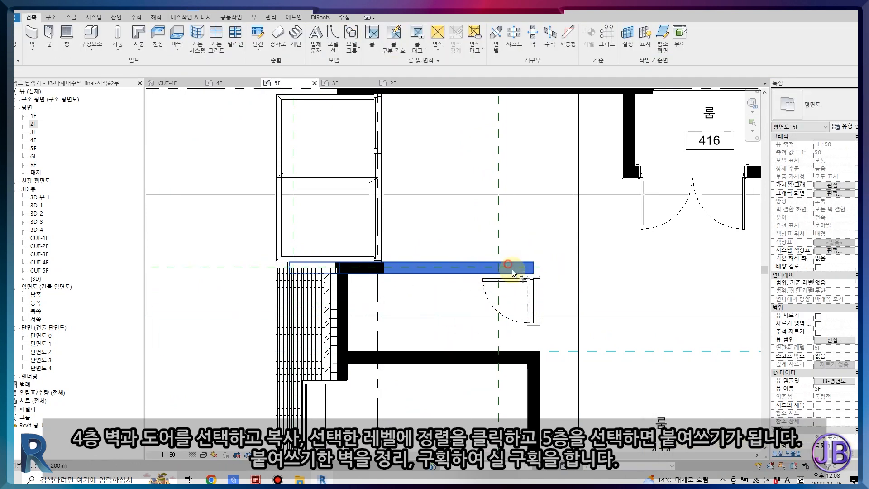
Extend the southwest room's vertical wall up to the copied wall to enclose the 5F bathroom around its door.
{"action": "left_click", "coordinate": [534, 380]}
{"action": "key", "text": "Escape"}
{"action": "scroll", "coordinate": [359, 261], "scroll_direction": "down", "scroll_amount": 2}
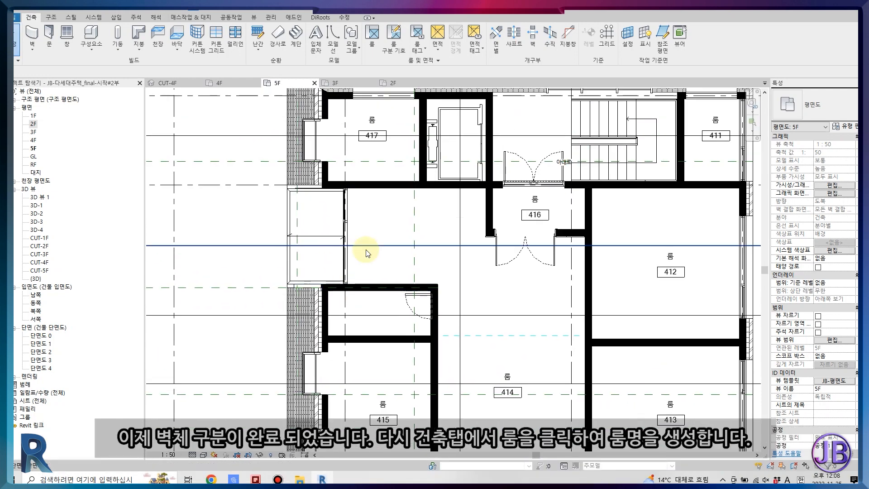
Place tagged rooms in the 5F area north of the separation line and in the newly enclosed bathroom.
{"action": "left_click", "coordinate": [373, 41]}
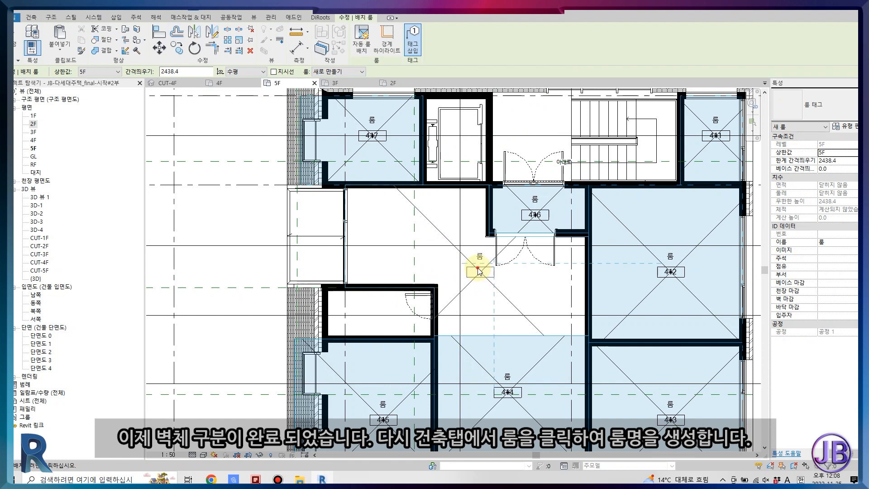
{"action": "left_click", "coordinate": [436, 331]}
{"action": "key", "text": "Escape"}
{"action": "key", "text": "Escape"}
Set the northeast room's number to 501 and its name to 5-드레싱룸 in its tag.
{"action": "scroll", "coordinate": [476, 330], "scroll_direction": "down", "scroll_amount": 3}
{"action": "scroll", "coordinate": [546, 213], "scroll_direction": "up", "scroll_amount": 4}
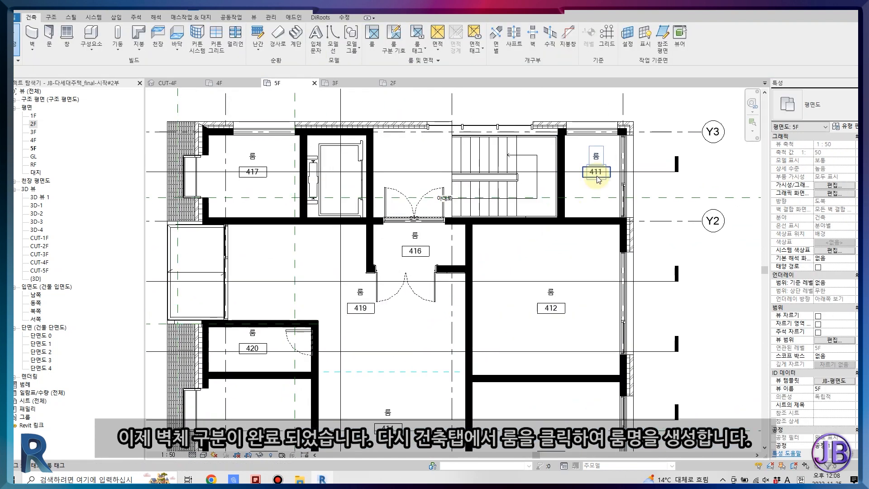
{"action": "left_click", "coordinate": [593, 175]}
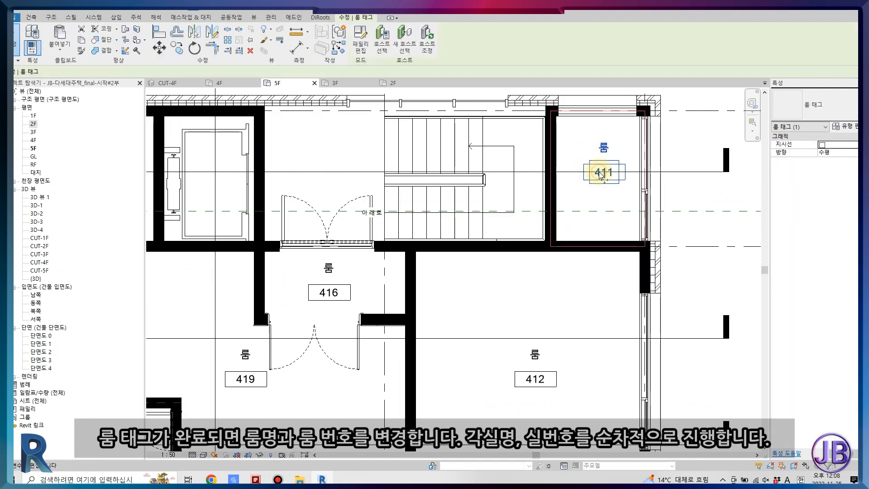
{"action": "scroll", "coordinate": [600, 175], "scroll_direction": "up", "scroll_amount": 3}
{"action": "left_click", "coordinate": [616, 171]}
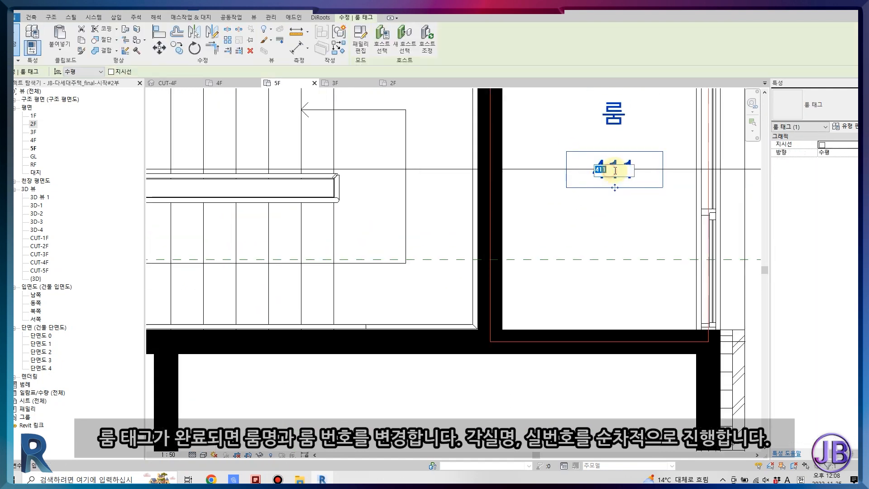
{"action": "left_click", "coordinate": [602, 113]}
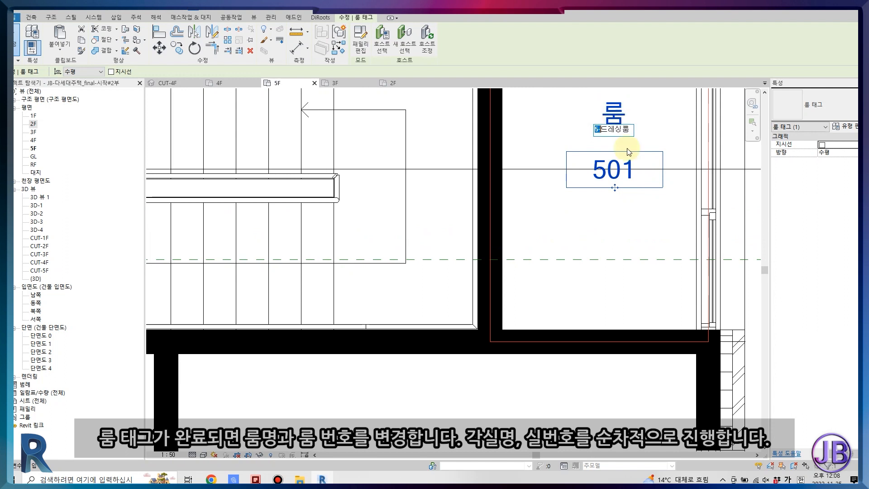
{"action": "key", "text": "Return"}
Name and number the room tags 5-안방-1 (502), 5-안방-2 (503), 5-거실 (504), 5-안방-3 (505) and 5-화장실-1 (506).
{"action": "middle_click_drag", "start_coordinate": [640, 223], "coordinate": [437, 320]}
{"action": "left_click", "coordinate": [452, 305]}
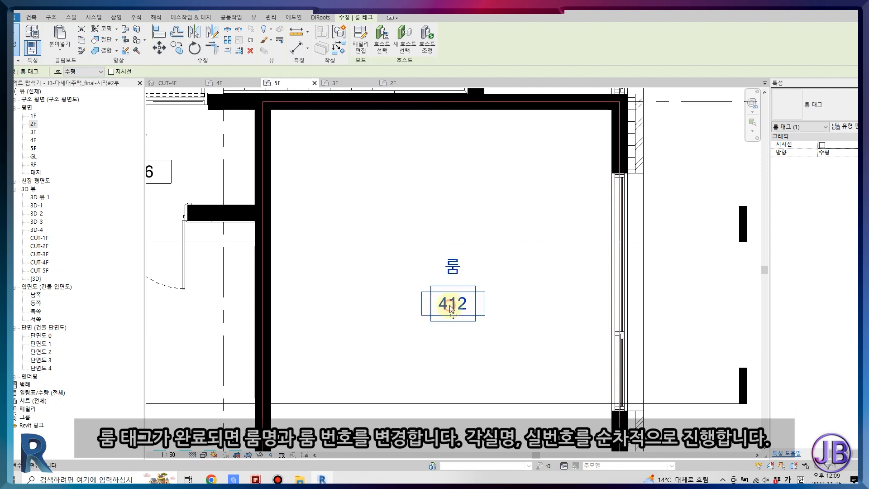
{"action": "left_click", "coordinate": [452, 306]}
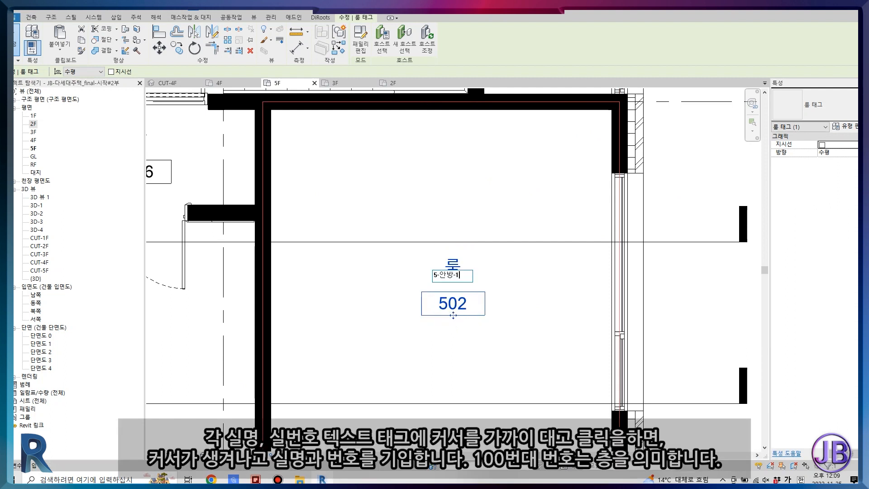
{"action": "left_click", "coordinate": [366, 364]}
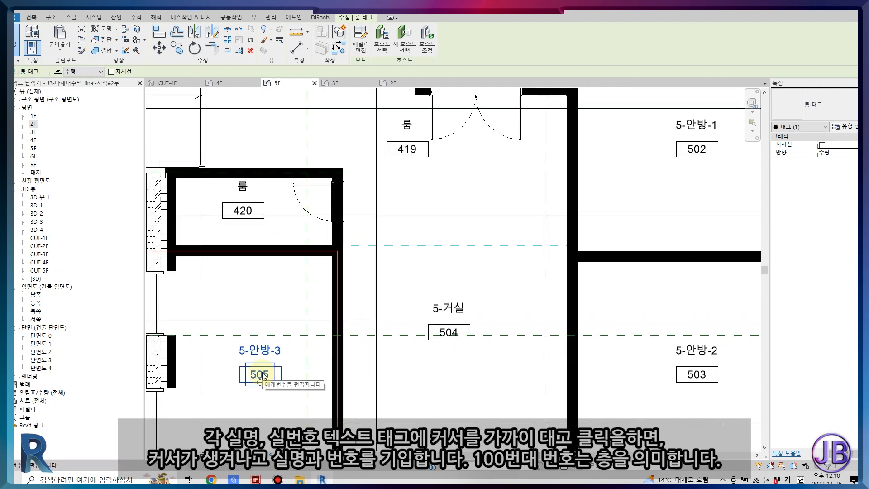
{"action": "left_click", "coordinate": [248, 211]}
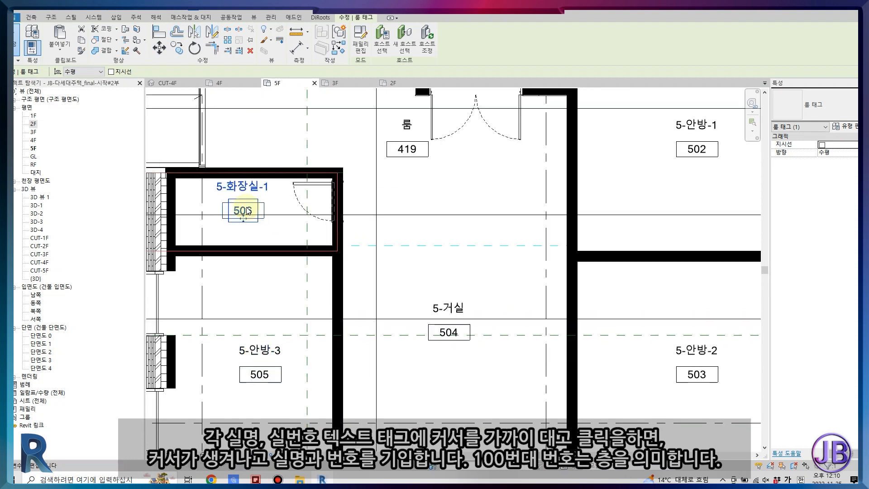
Copy the wall between 4-멀티룸 and 4-화장실-2 and the bathroom door from 4F and paste them aligned to level 5F.
{"action": "middle_click_drag", "start_coordinate": [248, 211], "coordinate": [281, 358]}
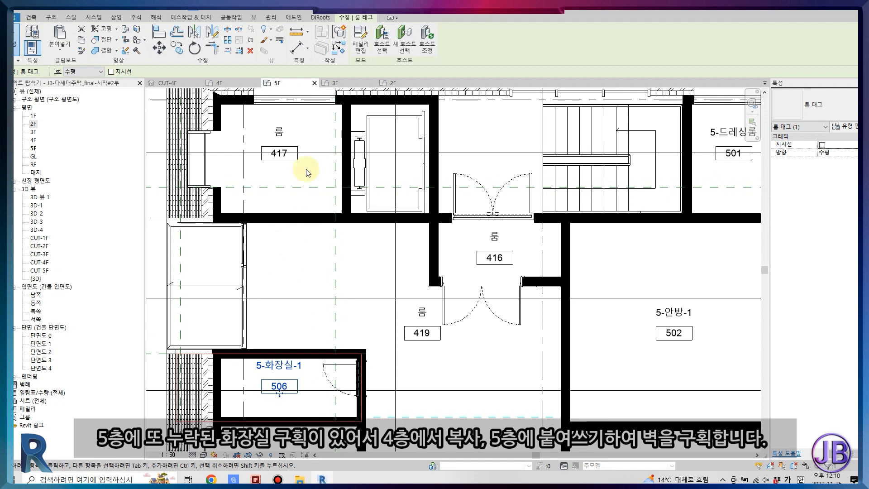
{"action": "left_click", "coordinate": [221, 84]}
{"action": "middle_click_drag", "start_coordinate": [411, 93], "coordinate": [362, 359]}
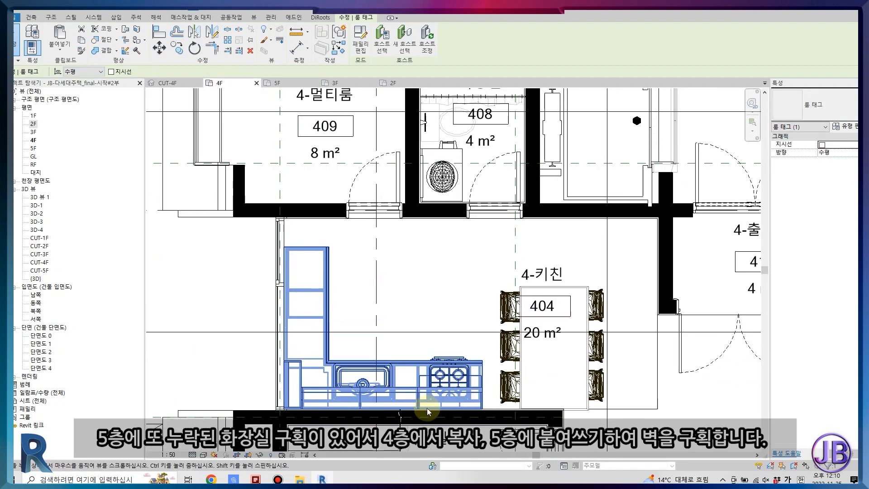
{"action": "scroll", "coordinate": [410, 118], "scroll_direction": "down", "scroll_amount": 2}
{"action": "middle_click_drag", "start_coordinate": [409, 119], "coordinate": [426, 264]}
{"action": "left_click", "coordinate": [511, 356]}
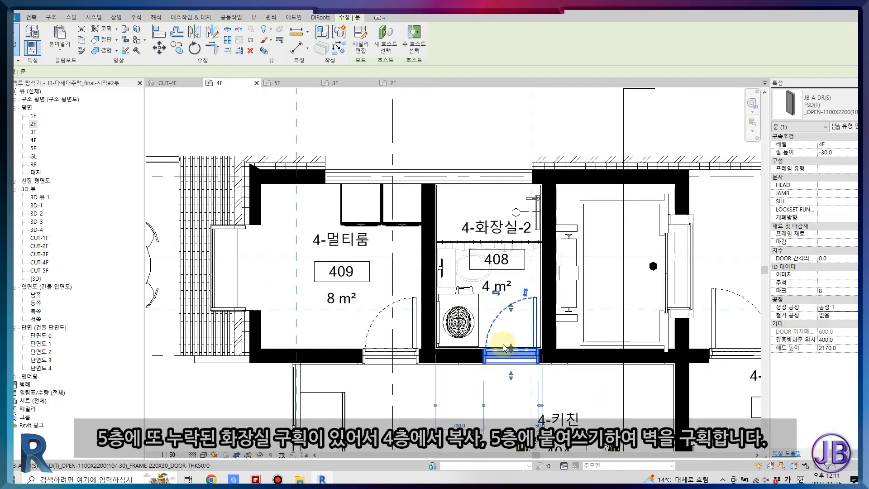
{"action": "left_click_drag", "start_coordinate": [410, 124], "coordinate": [451, 359], "text": "ctrl"}
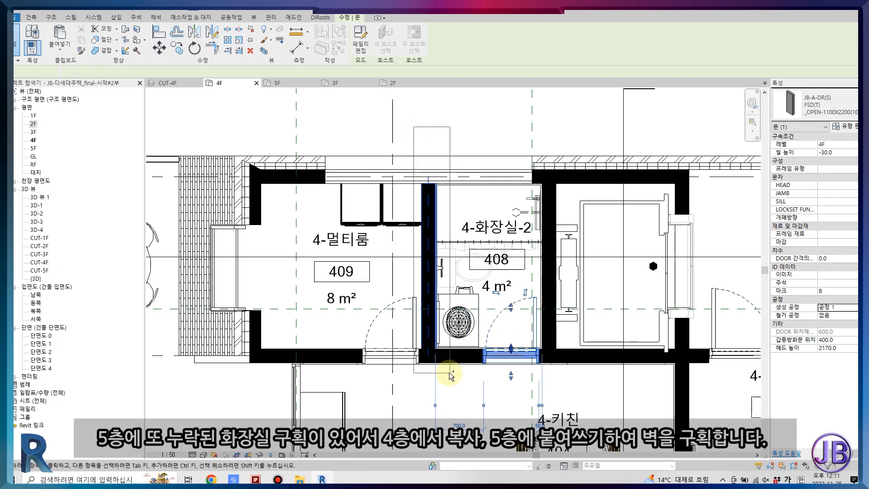
{"action": "left_click", "coordinate": [63, 53]}
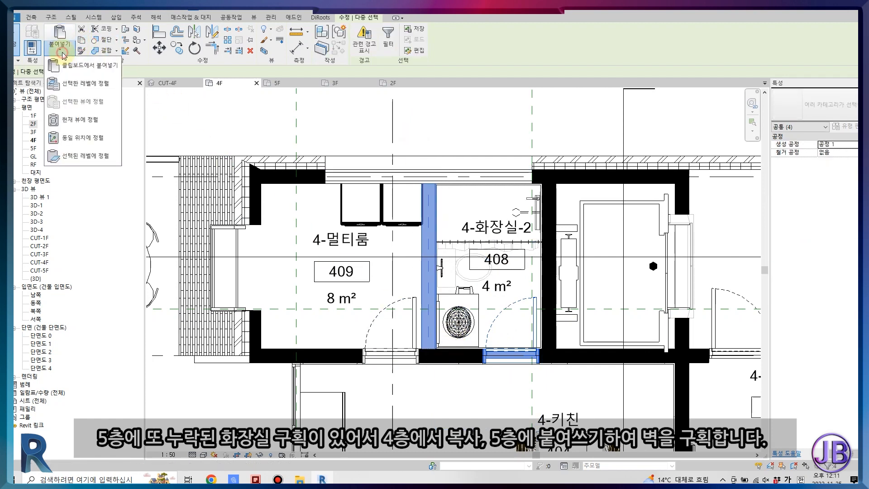
{"action": "left_click", "coordinate": [68, 86]}
{"action": "left_click", "coordinate": [378, 206]}
{"action": "left_click", "coordinate": [423, 294]}
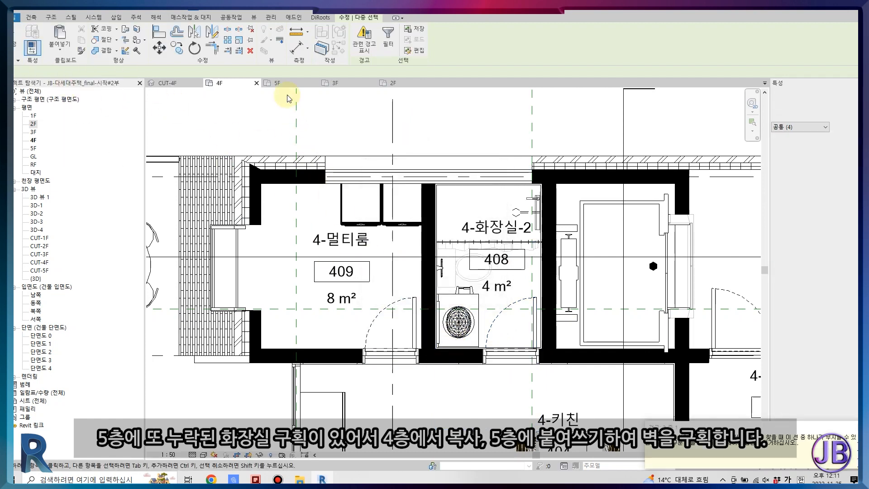
{"action": "left_click", "coordinate": [278, 83]}
{"action": "key", "text": "r"}
{"action": "key", "text": "m"}
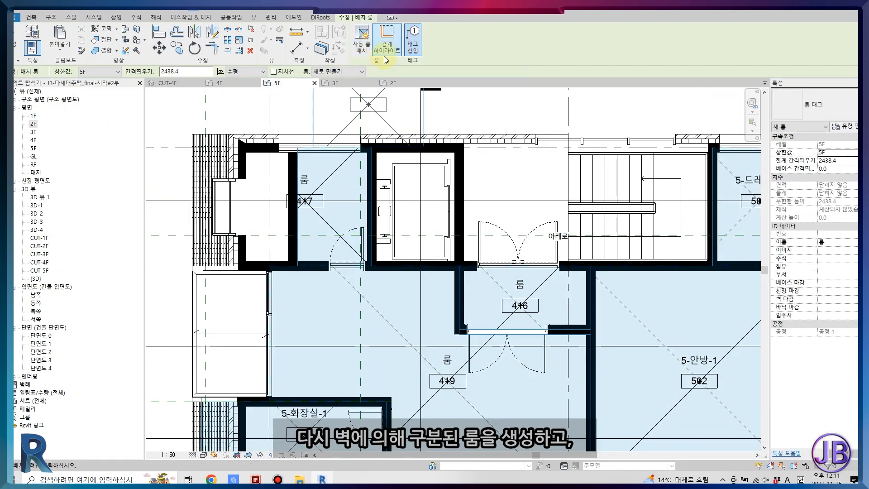
{"action": "key", "text": "Escape"}
{"action": "key", "text": "Escape"}
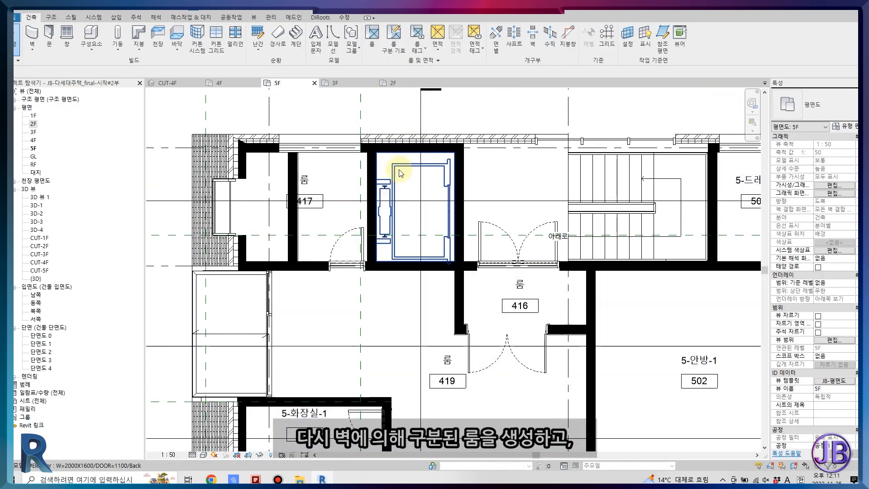
Move the 417 room tag to the middle of the bathroom enclosed by the pasted wall.
{"action": "left_click", "coordinate": [319, 198]}
{"action": "left_click_drag", "start_coordinate": [305, 207], "coordinate": [330, 207]}
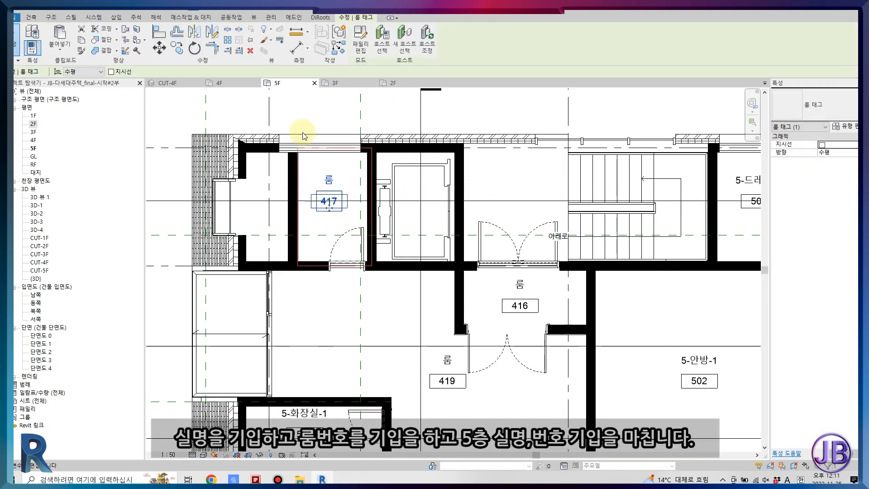
{"action": "key", "text": "Escape"}
Place a tagged room in the northwest area beside the new bathroom.
{"action": "key", "text": "r"}
{"action": "key", "text": "m"}
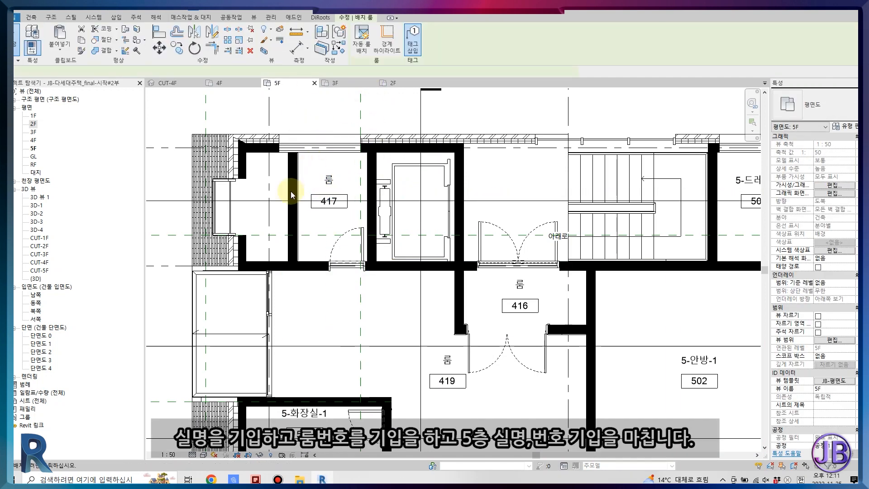
{"action": "left_click", "coordinate": [264, 208]}
{"action": "key", "text": "Escape"}
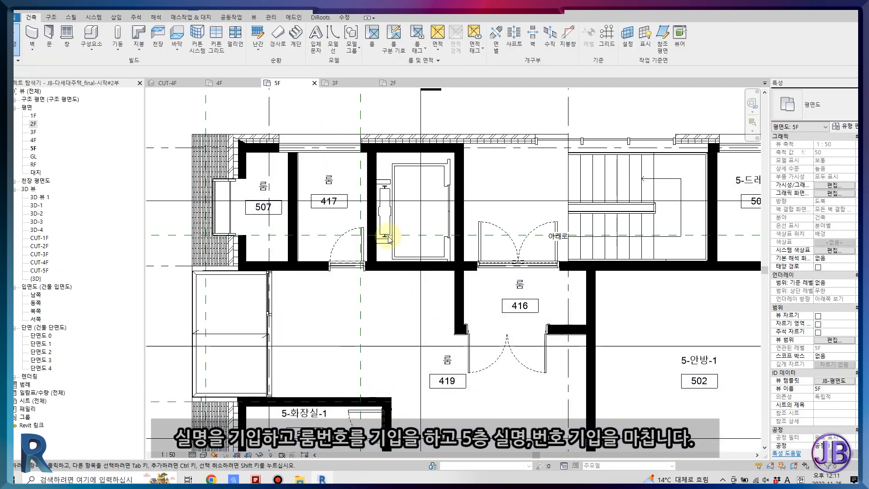
Set the name of room 419, south of the new bathroom, to 5-키친 and its number to 507.
{"action": "left_click", "coordinate": [330, 181]}
{"action": "key", "text": "Escape"}
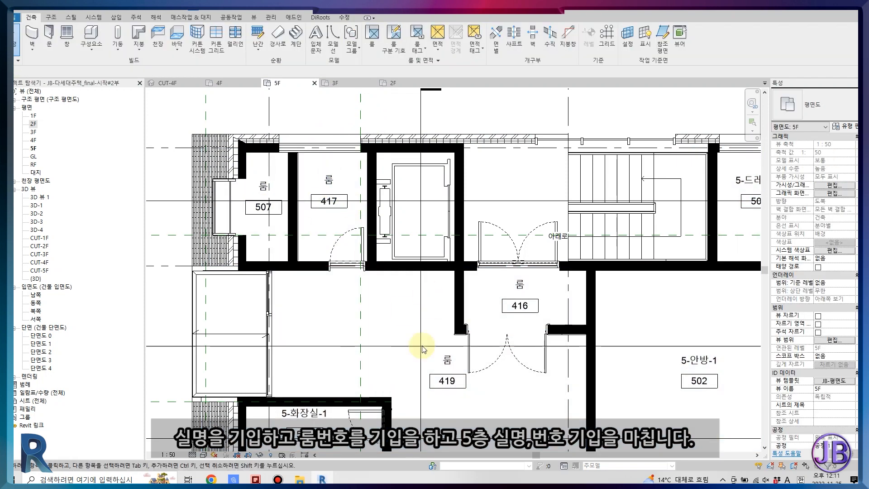
{"action": "left_click", "coordinate": [447, 360]}
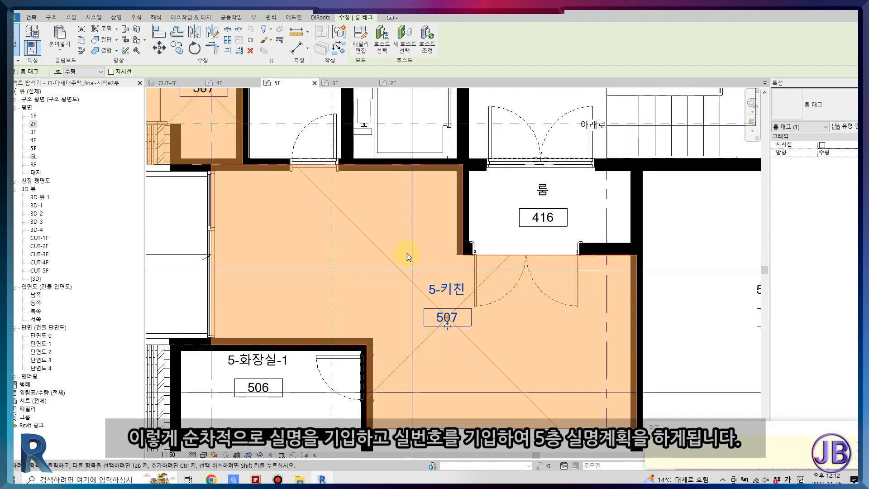
Name and number the new north bathroom 5-화장실-2 (508) and the northwest room 5-멀티룸 (509).
{"action": "middle_click_drag", "start_coordinate": [406, 251], "coordinate": [433, 308]}
{"action": "left_click", "coordinate": [233, 145]}
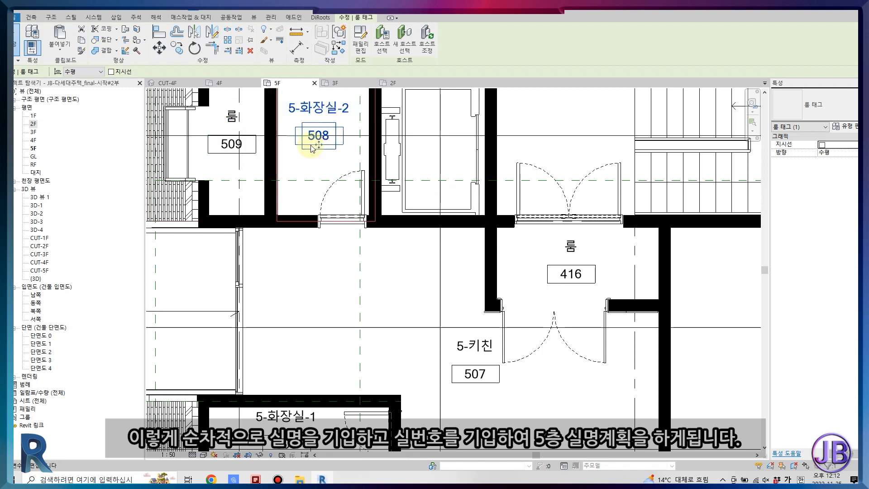
{"action": "left_click", "coordinate": [231, 116]}
{"action": "left_click", "coordinate": [232, 119]}
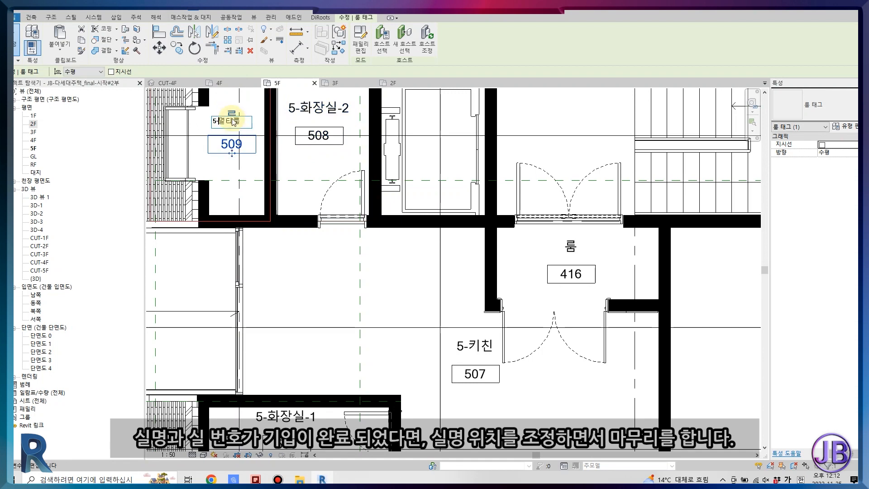
{"action": "left_click", "coordinate": [252, 281]}
Move the 5-키친 tag northwest into the middle of the kitchen area.
{"action": "scroll", "coordinate": [334, 281], "scroll_direction": "down", "scroll_amount": 3}
{"action": "scroll", "coordinate": [359, 282], "scroll_direction": "up", "scroll_amount": 2}
{"action": "left_click", "coordinate": [373, 278]}
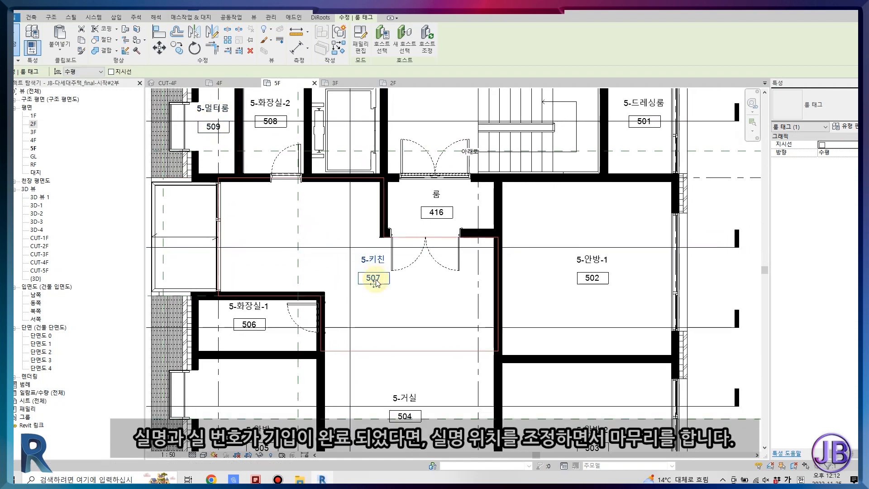
{"action": "left_click_drag", "start_coordinate": [361, 273], "coordinate": [300, 247]}
{"action": "left_click", "coordinate": [351, 240]}
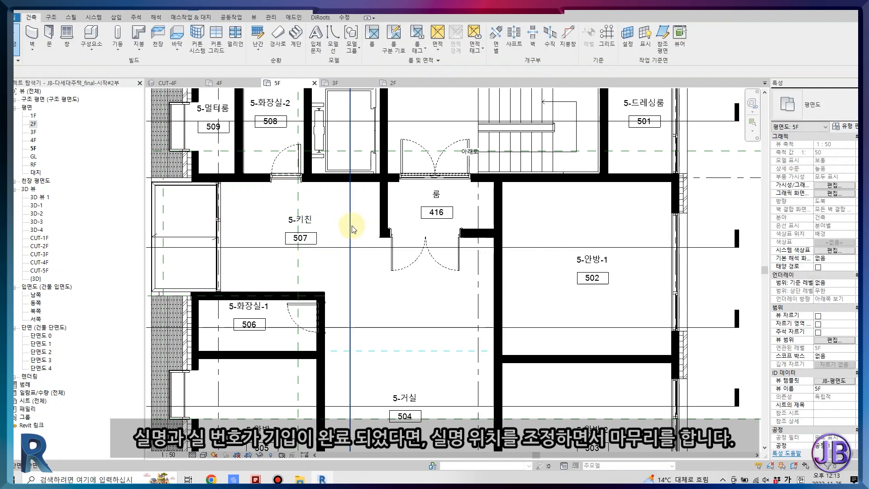
Move the 5-화장실-1 tag slightly toward the middle of its bathroom.
{"action": "scroll", "coordinate": [320, 272], "scroll_direction": "down", "scroll_amount": 3}
{"action": "scroll", "coordinate": [278, 281], "scroll_direction": "up", "scroll_amount": 4}
{"action": "left_click", "coordinate": [270, 292]}
{"action": "mouse_move", "coordinate": [269, 294]}
{"action": "left_mouse_down"}
{"action": "mouse_move", "coordinate": [279, 307]}
{"action": "mouse_move", "coordinate": [284, 301]}
{"action": "left_mouse_up"}
{"action": "left_click", "coordinate": [476, 260]}
{"action": "scroll", "coordinate": [476, 267], "scroll_direction": "down", "scroll_amount": 3}
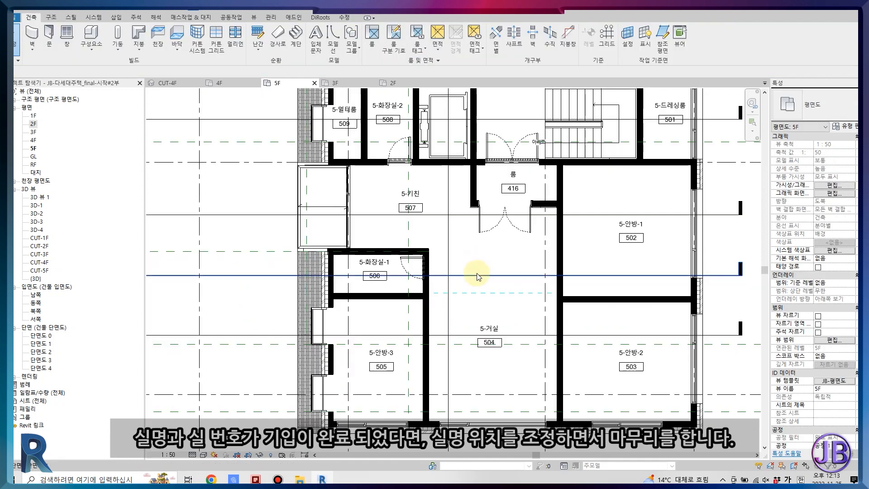
Assign the view template JB-색상표 to the 5F plan.
{"action": "left_click", "coordinate": [827, 382]}
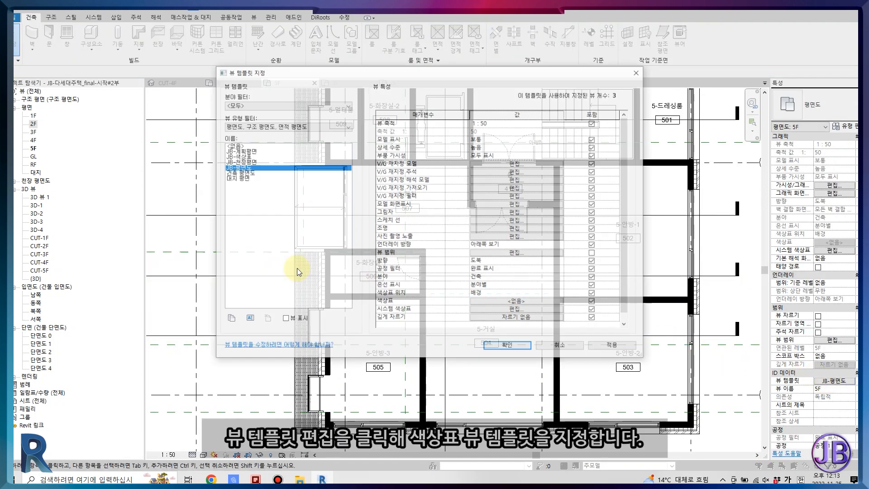
{"action": "left_click", "coordinate": [244, 157]}
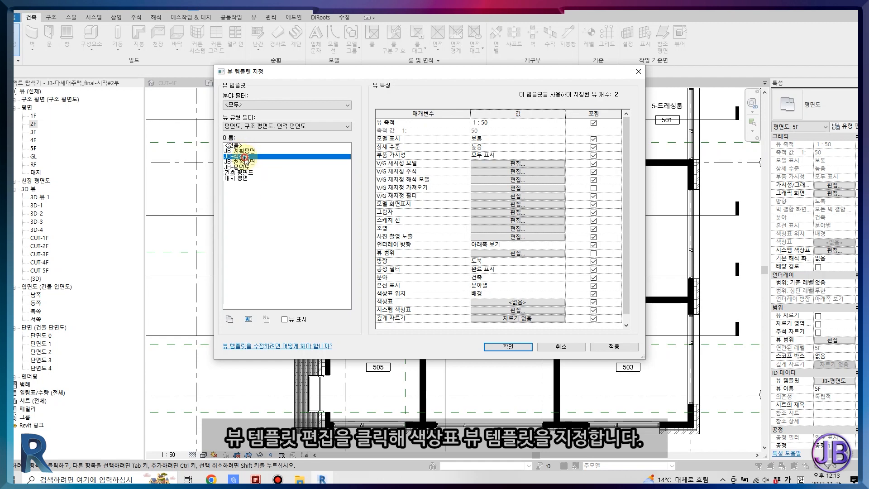
{"action": "left_click", "coordinate": [508, 347]}
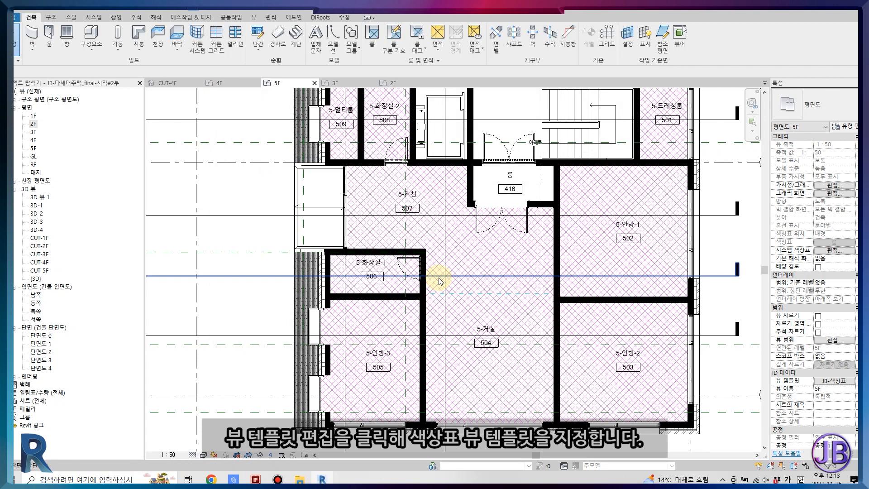
{"action": "scroll", "coordinate": [452, 309], "scroll_direction": "down", "scroll_amount": 2}
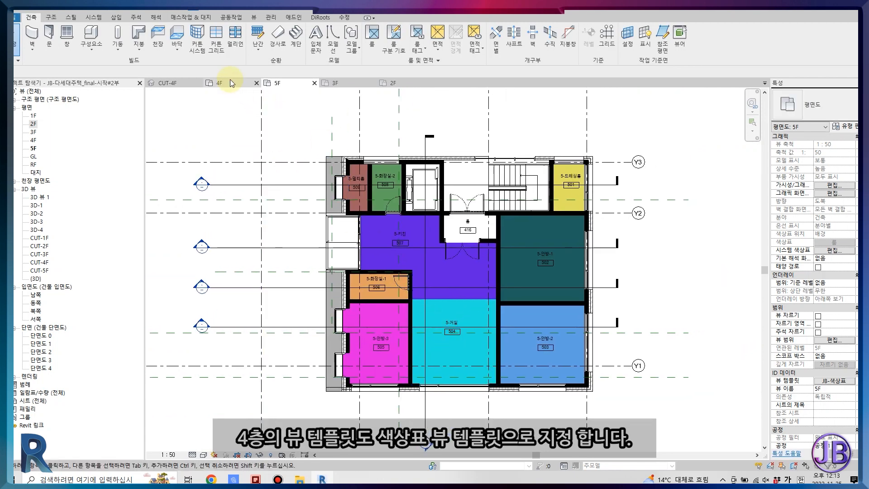
Assign the view template JB-색상표 to the 4F plan.
{"action": "left_click", "coordinate": [226, 82]}
{"action": "left_click", "coordinate": [831, 380]}
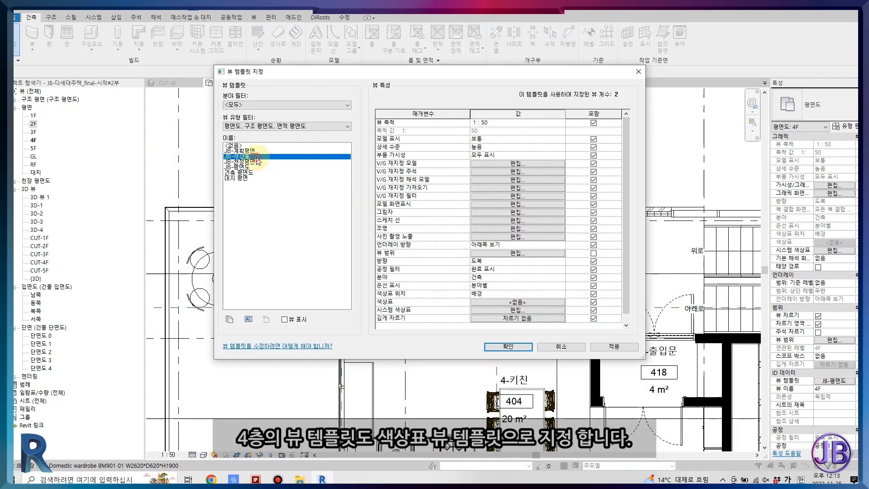
{"action": "left_click", "coordinate": [508, 346]}
{"action": "scroll", "coordinate": [460, 238], "scroll_direction": "down", "scroll_amount": 2}
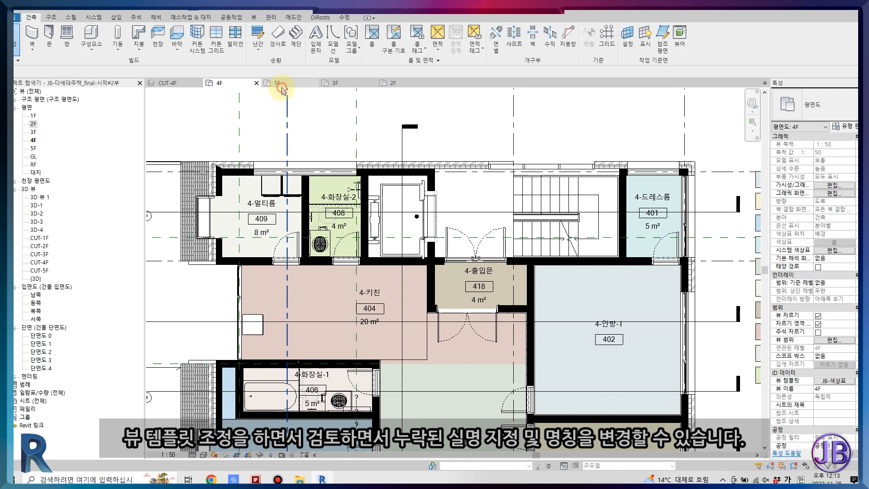
Set the name of 5F entrance room 416 to 5-현관 and its number to 510.
{"action": "left_click", "coordinate": [280, 84]}
{"action": "scroll", "coordinate": [457, 212], "scroll_direction": "up", "scroll_amount": 4}
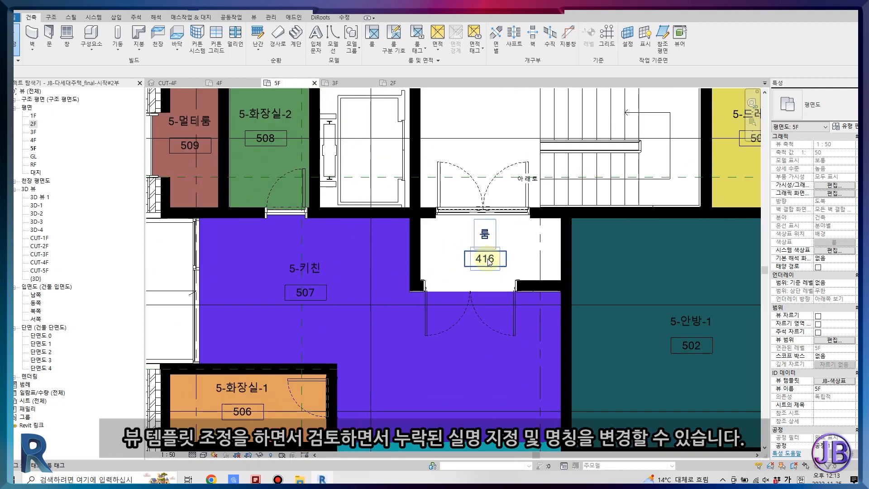
{"action": "left_click", "coordinate": [469, 231]}
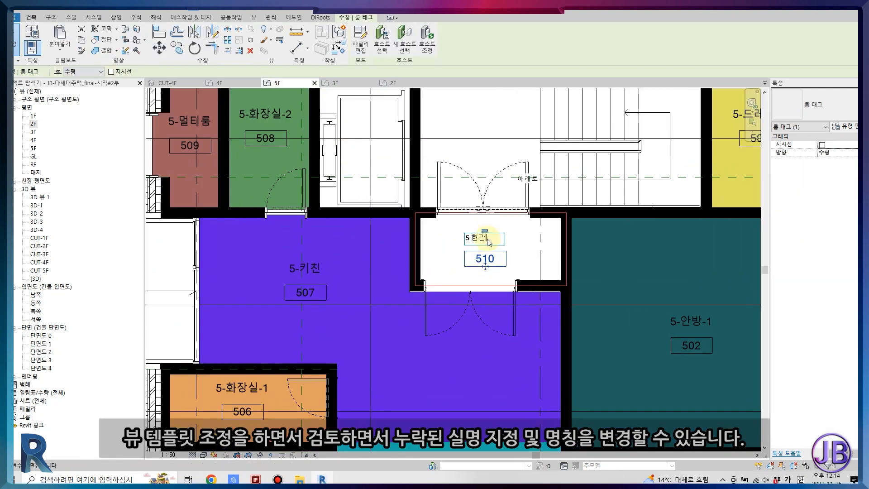
{"action": "key", "text": "Return"}
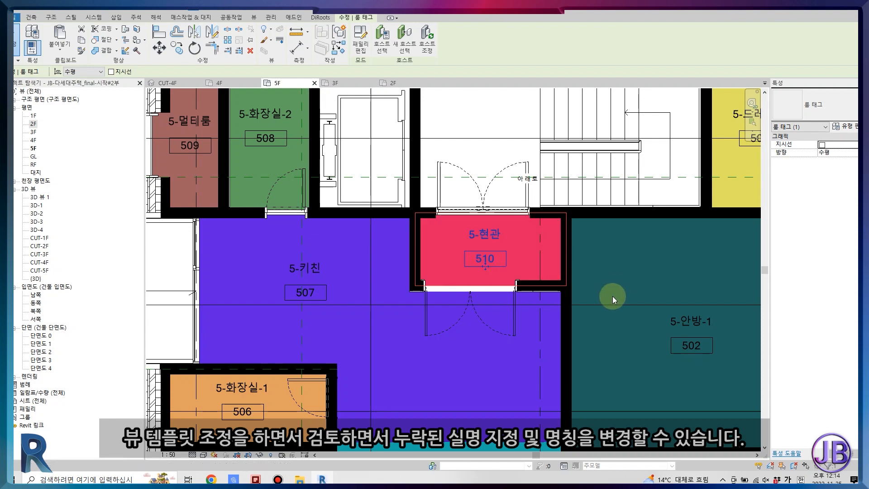
Switch to the 2F plan and assign the view template JB-색상표 to it.
{"action": "scroll", "coordinate": [588, 316], "scroll_direction": "down", "scroll_amount": 3}
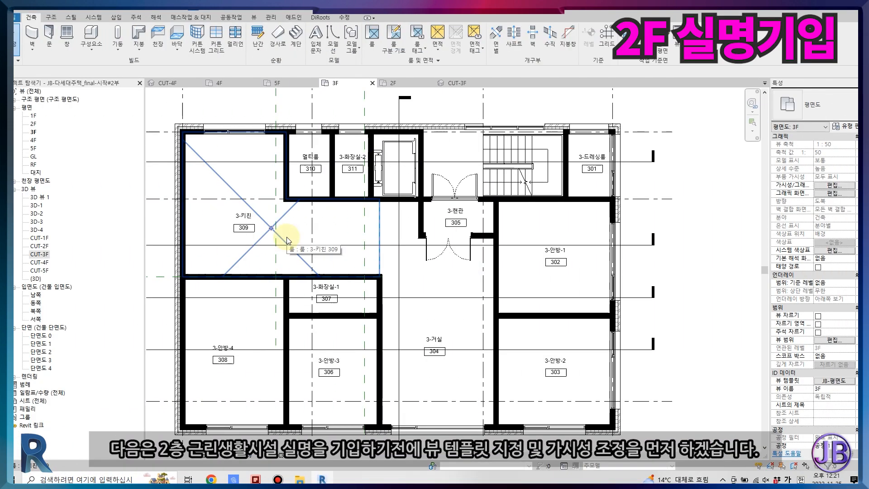
{"action": "left_click", "coordinate": [394, 84]}
{"action": "scroll", "coordinate": [545, 318], "scroll_direction": "up", "scroll_amount": 2}
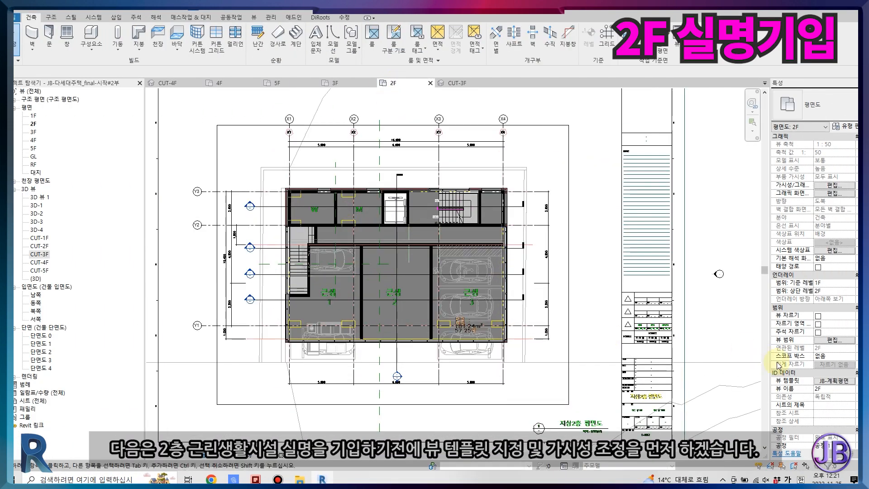
{"action": "left_click", "coordinate": [835, 380]}
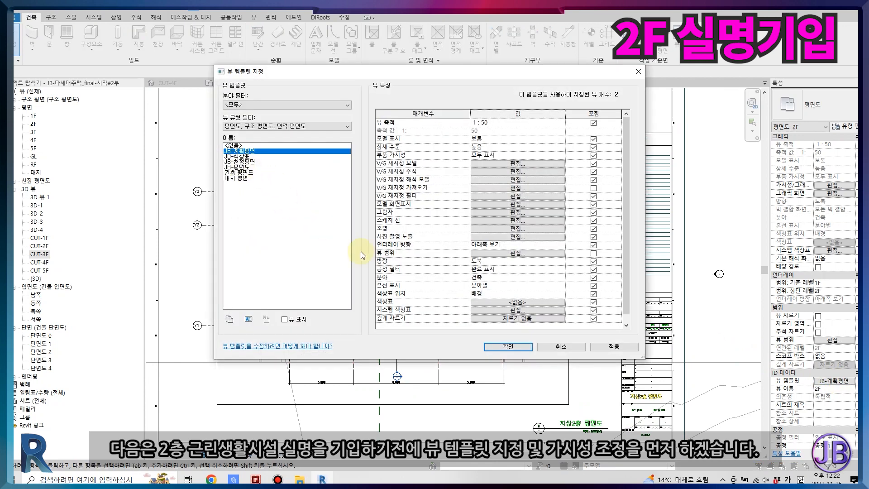
{"action": "left_click", "coordinate": [235, 157]}
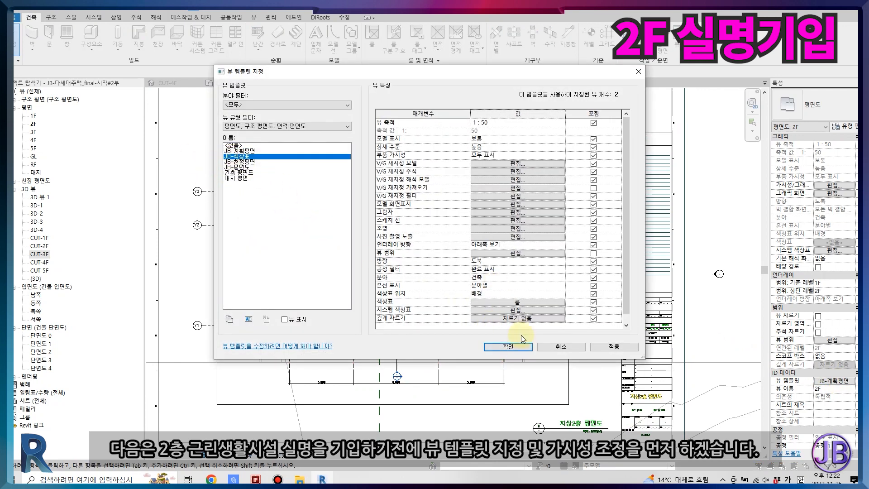
{"action": "left_click", "coordinate": [507, 346]}
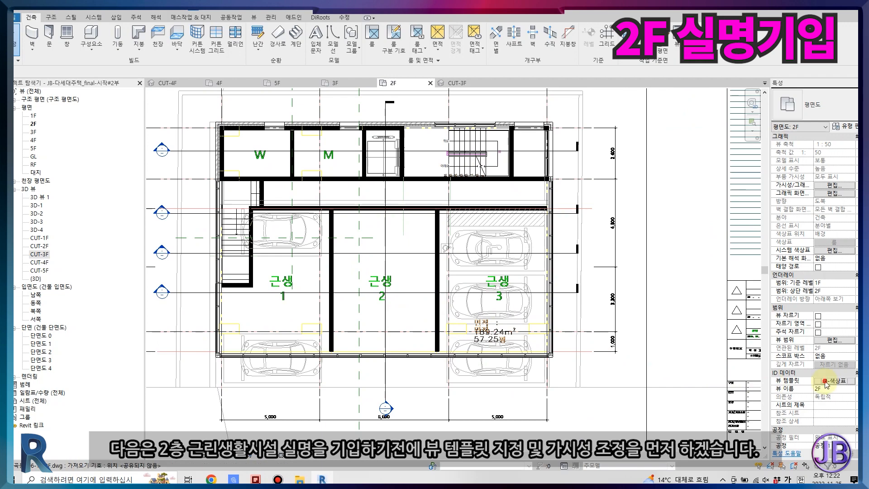
Include the V/G import overrides in the JB-색상표 template and turn off the visibility of the imported 3F DWG.
{"action": "left_click", "coordinate": [825, 381]}
{"action": "left_click", "coordinate": [593, 188]}
{"action": "left_click", "coordinate": [553, 188]}
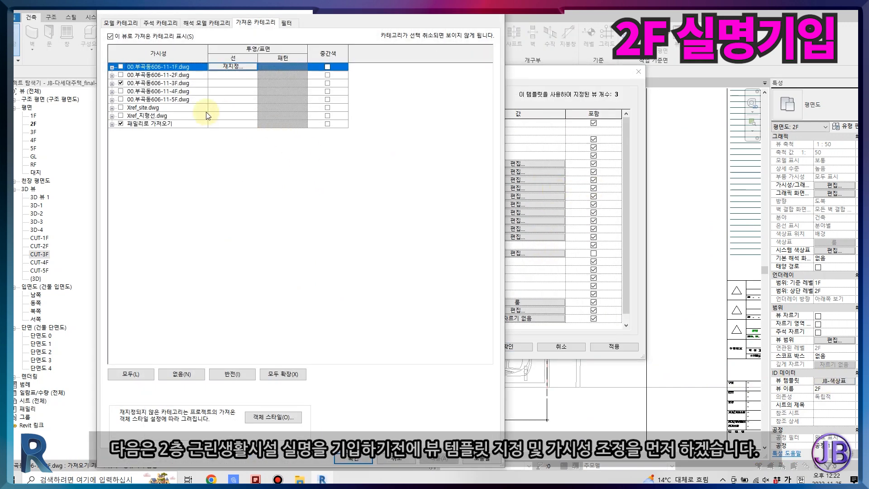
{"action": "left_click", "coordinate": [120, 84]}
{"action": "left_click", "coordinate": [360, 459]}
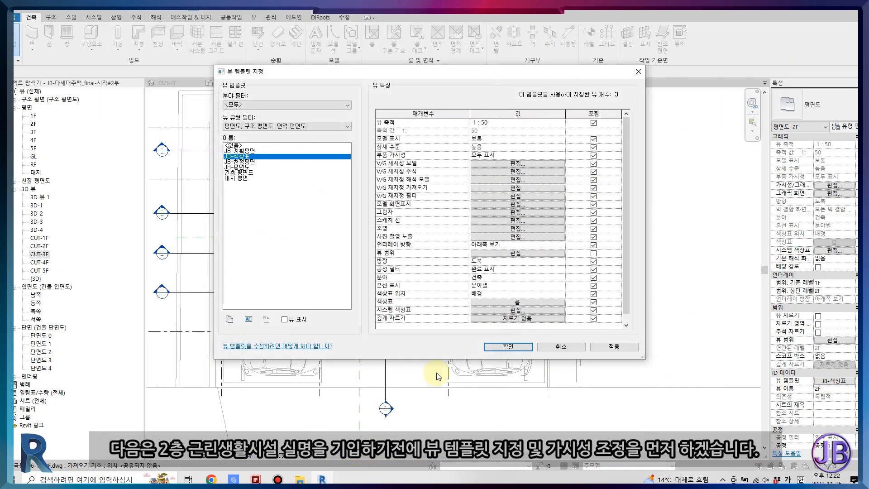
{"action": "left_click", "coordinate": [508, 346]}
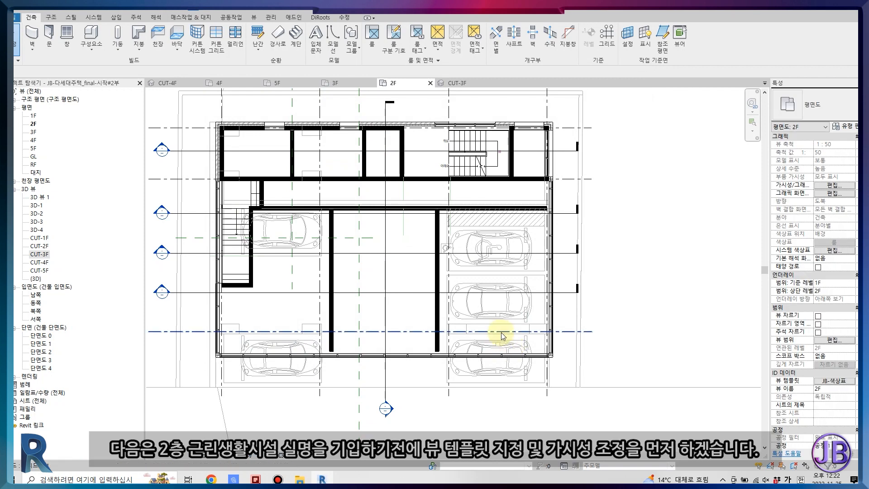
Set the underlay orientation in the JB-색상표 view template to 위쪽 보기.
{"action": "scroll", "coordinate": [509, 347], "scroll_direction": "down", "scroll_amount": 1}
{"action": "scroll", "coordinate": [841, 392], "scroll_direction": "down", "scroll_amount": 1}
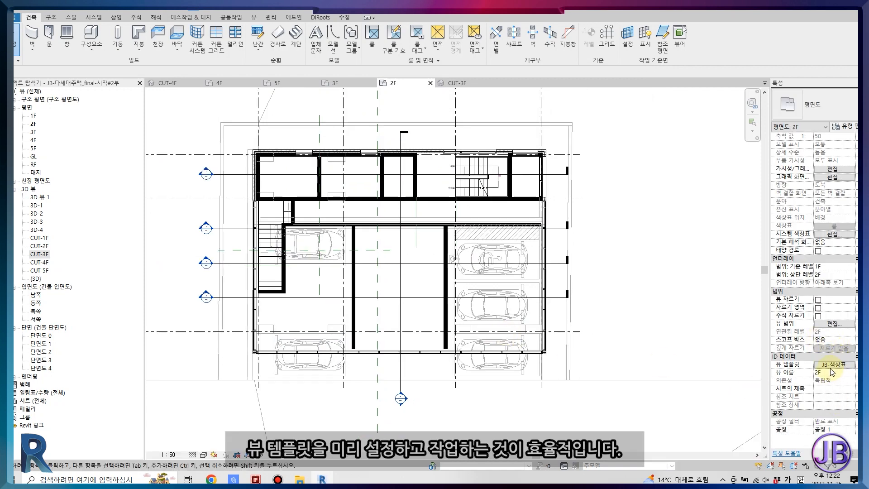
{"action": "left_click", "coordinate": [842, 366]}
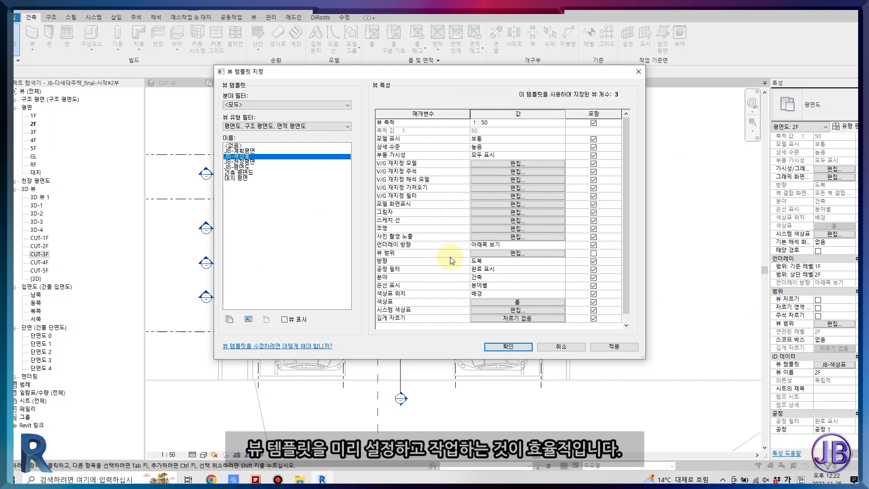
{"action": "left_click", "coordinate": [510, 245]}
{"action": "left_click", "coordinate": [539, 264]}
{"action": "left_click", "coordinate": [591, 347]}
{"action": "left_click", "coordinate": [523, 346]}
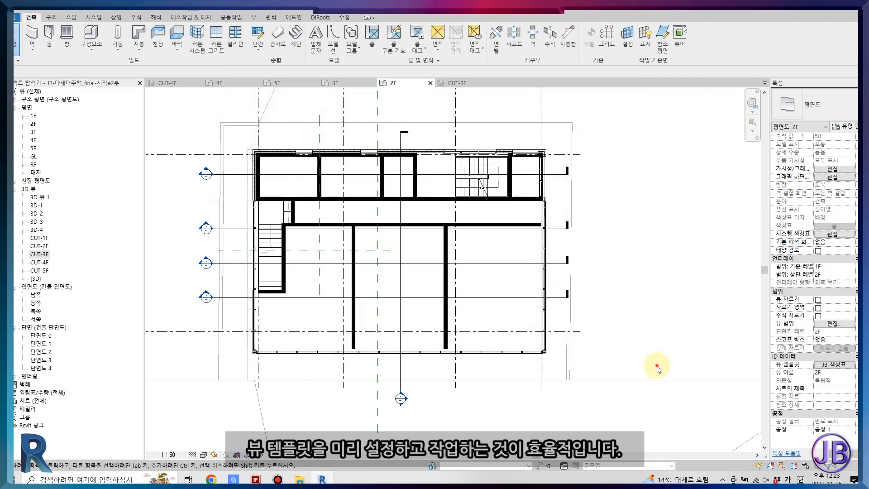
Delete the left of the two partition walls dividing the large commercial area of the 2F plan.
{"action": "scroll", "coordinate": [399, 317], "scroll_direction": "up", "scroll_amount": 1}
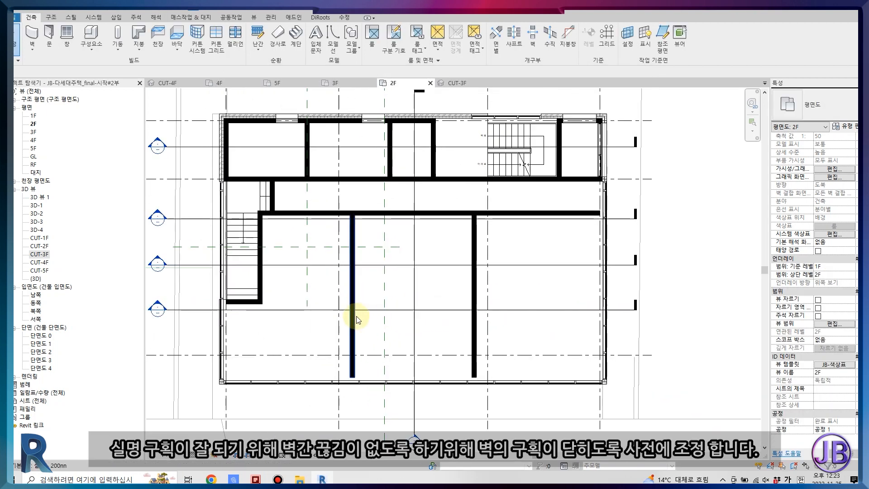
{"action": "left_click", "coordinate": [353, 317]}
{"action": "left_click", "coordinate": [390, 345]}
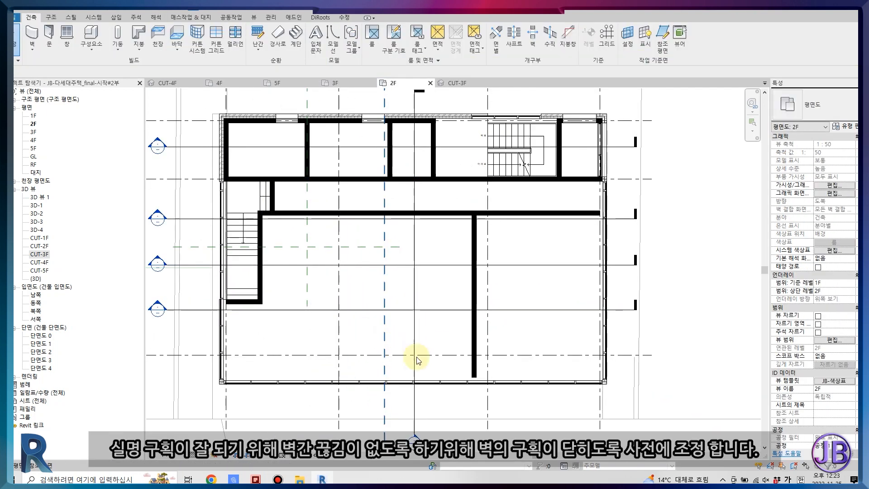
Extend the lower end of the remaining partition wall to close the gap to the exterior curtain wall.
{"action": "scroll", "coordinate": [473, 397], "scroll_direction": "up", "scroll_amount": 5}
{"action": "scroll", "coordinate": [468, 399], "scroll_direction": "up", "scroll_amount": 3}
{"action": "left_click", "coordinate": [458, 329]}
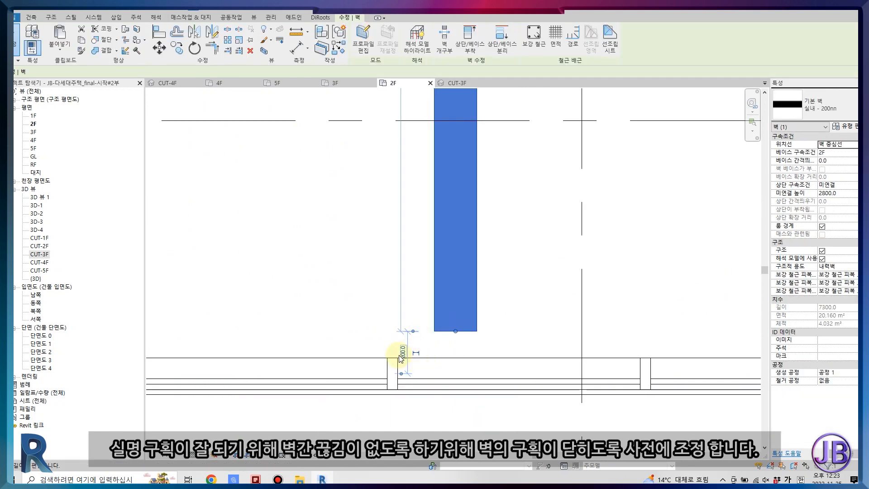
{"action": "key", "text": "Return"}
{"action": "left_click", "coordinate": [339, 305]}
Extend the right end of the corridor's lower wall to close the gap to the exterior wall.
{"action": "scroll", "coordinate": [340, 305], "scroll_direction": "down", "scroll_amount": 3}
{"action": "scroll", "coordinate": [618, 230], "scroll_direction": "up", "scroll_amount": 2}
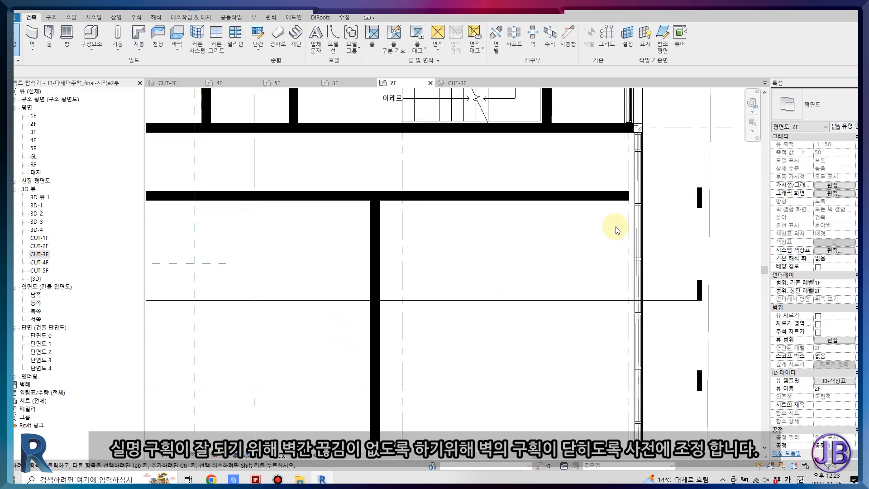
{"action": "scroll", "coordinate": [616, 230], "scroll_direction": "up", "scroll_amount": 3}
{"action": "scroll", "coordinate": [622, 208], "scroll_direction": "up", "scroll_amount": 2}
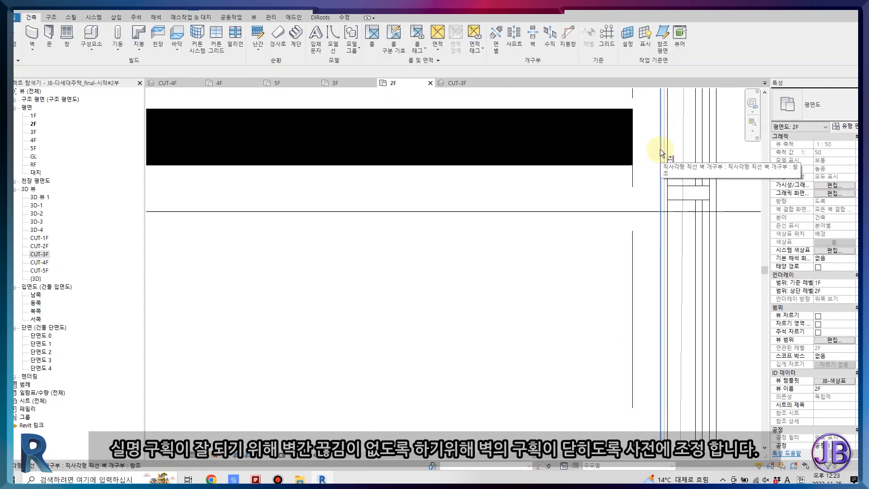
{"action": "scroll", "coordinate": [626, 159], "scroll_direction": "down", "scroll_amount": 1}
{"action": "scroll", "coordinate": [578, 218], "scroll_direction": "down", "scroll_amount": 5}
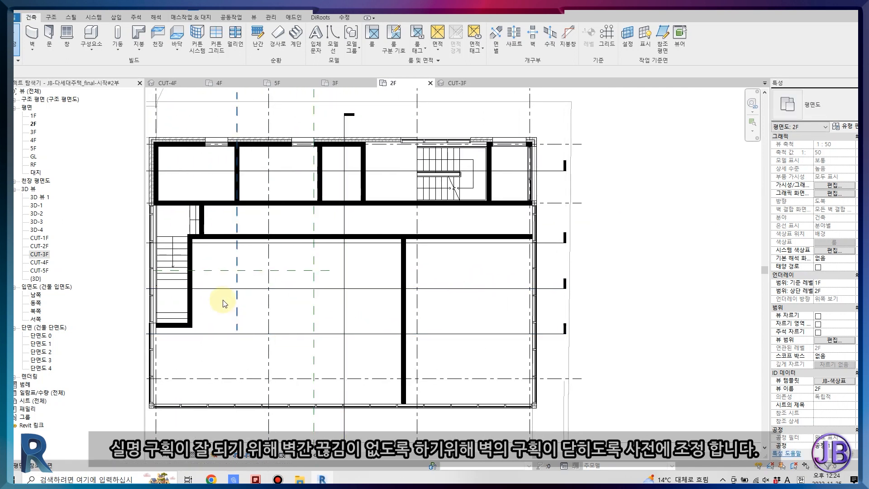
Place tagged rooms in the two commercial spaces, the two toilets and the corridor of the 2F plan.
{"action": "left_click", "coordinate": [372, 40]}
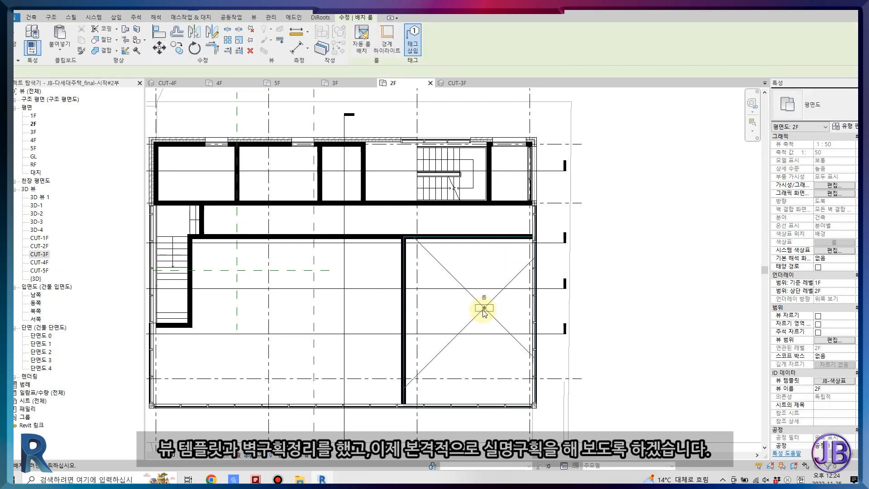
{"action": "left_click", "coordinate": [466, 314]}
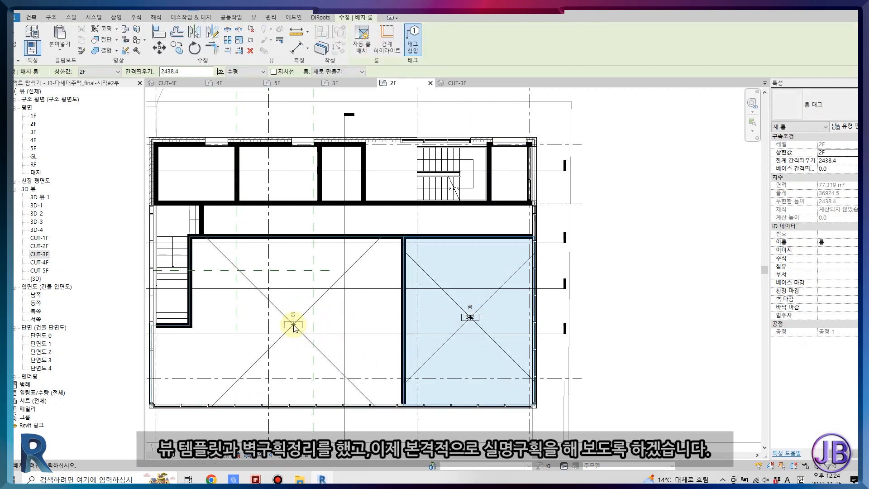
{"action": "left_click", "coordinate": [197, 171]}
{"action": "left_click", "coordinate": [374, 240]}
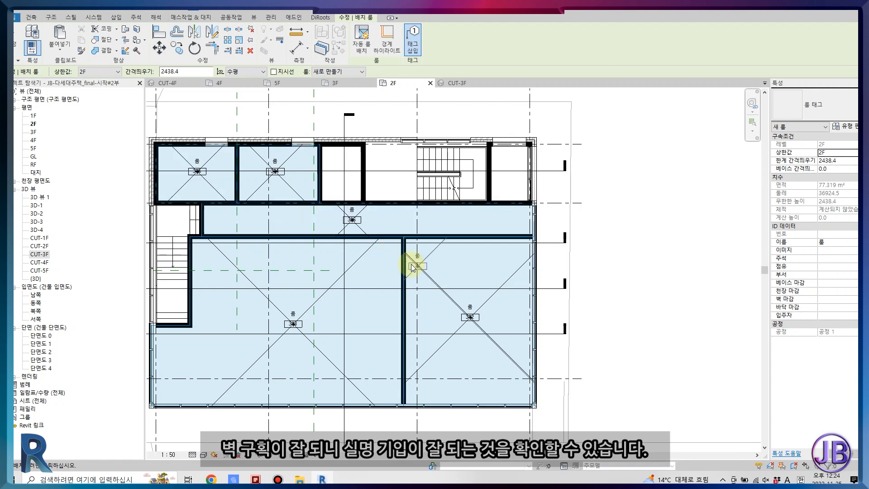
{"action": "key", "text": "Escape"}
{"action": "key", "text": "Escape"}
Set the corridor room's name to 2-복도 and its number to 201.
{"action": "scroll", "coordinate": [489, 345], "scroll_direction": "up", "scroll_amount": 3}
{"action": "scroll", "coordinate": [411, 334], "scroll_direction": "up", "scroll_amount": 4}
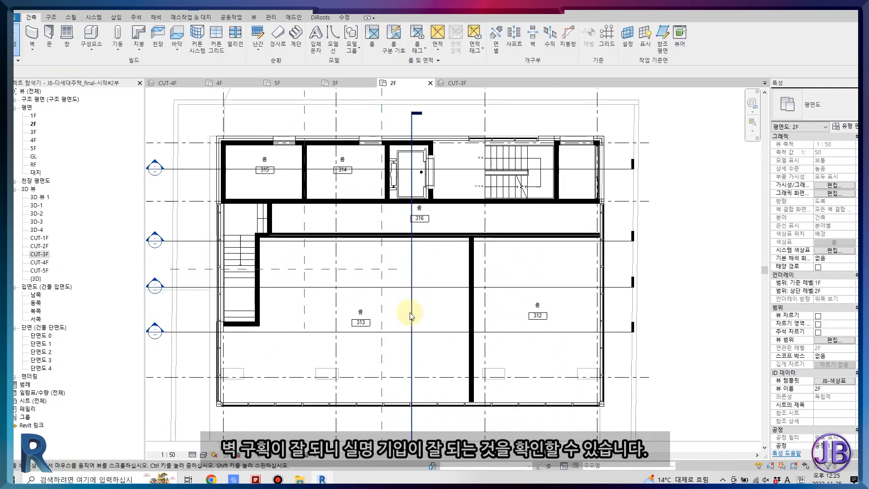
{"action": "left_click", "coordinate": [418, 200]}
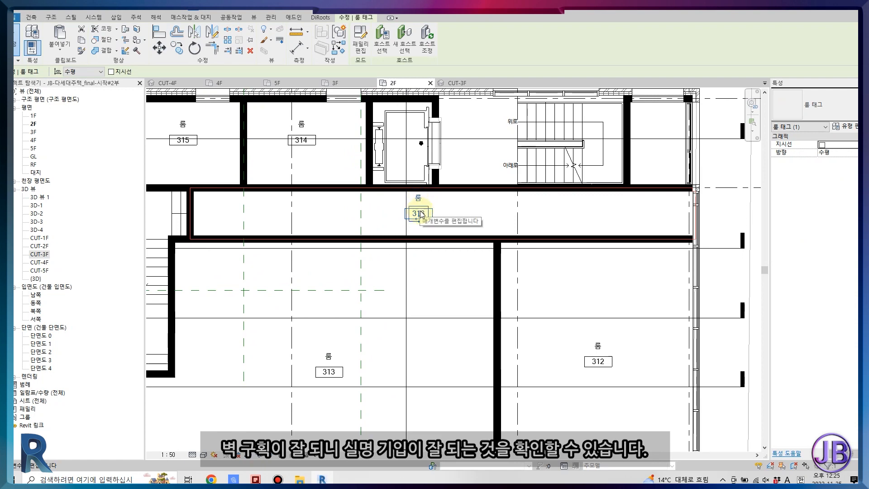
{"action": "scroll", "coordinate": [420, 217], "scroll_direction": "up", "scroll_amount": 2}
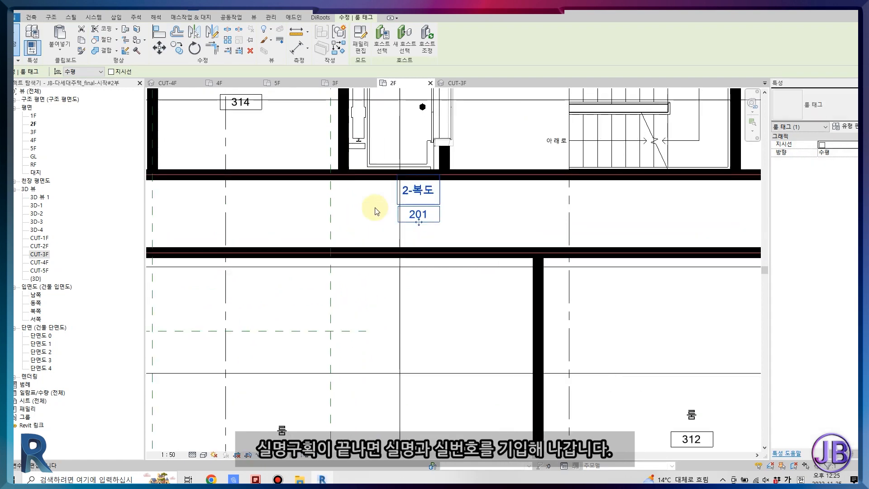
{"action": "key", "text": "Escape"}
Name the right commercial room 2-근린생활시설-1 with number 202, and name the left one 2-근린생활시설-2.
{"action": "scroll", "coordinate": [481, 346], "scroll_direction": "down", "scroll_amount": 3}
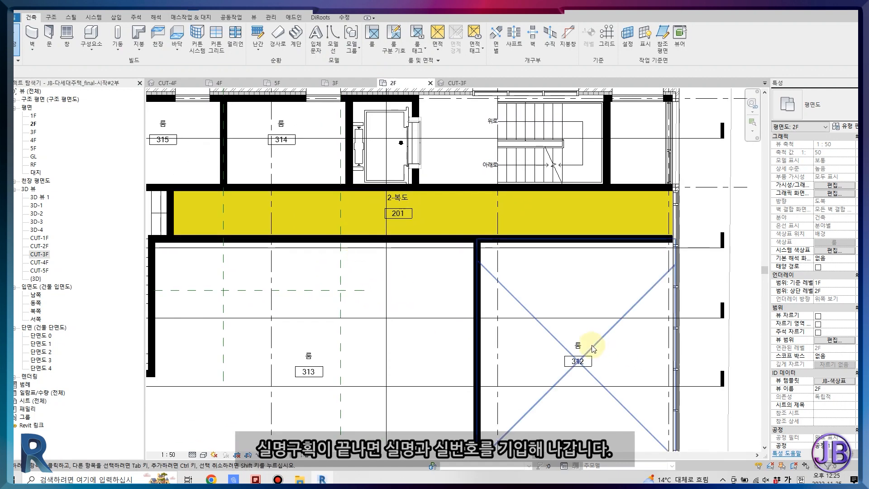
{"action": "left_click", "coordinate": [578, 358]}
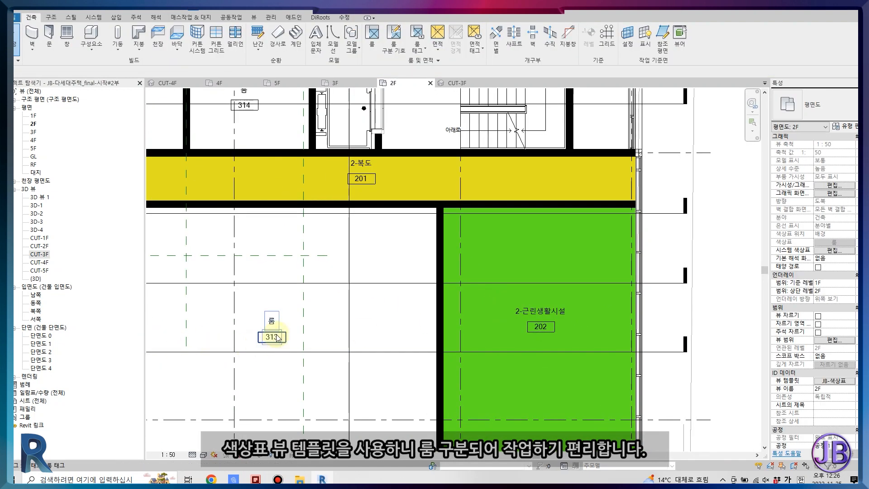
{"action": "left_click", "coordinate": [274, 322]}
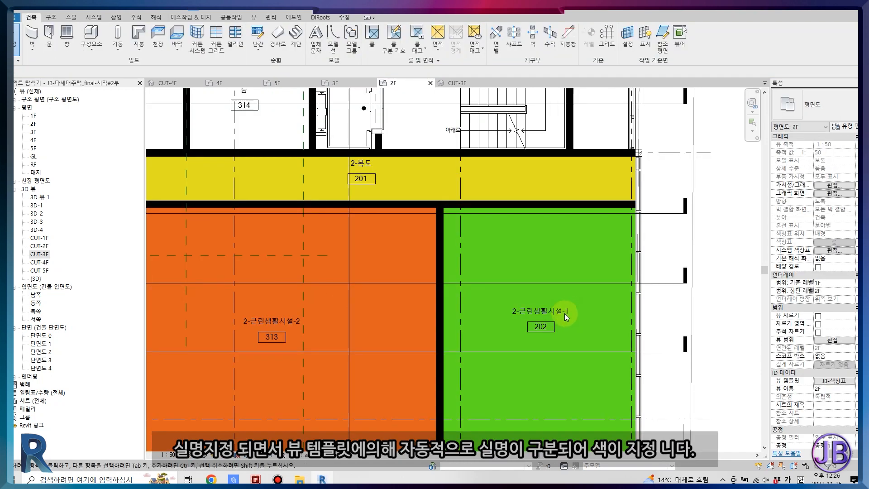
{"action": "scroll", "coordinate": [453, 295], "scroll_direction": "down", "scroll_amount": 1}
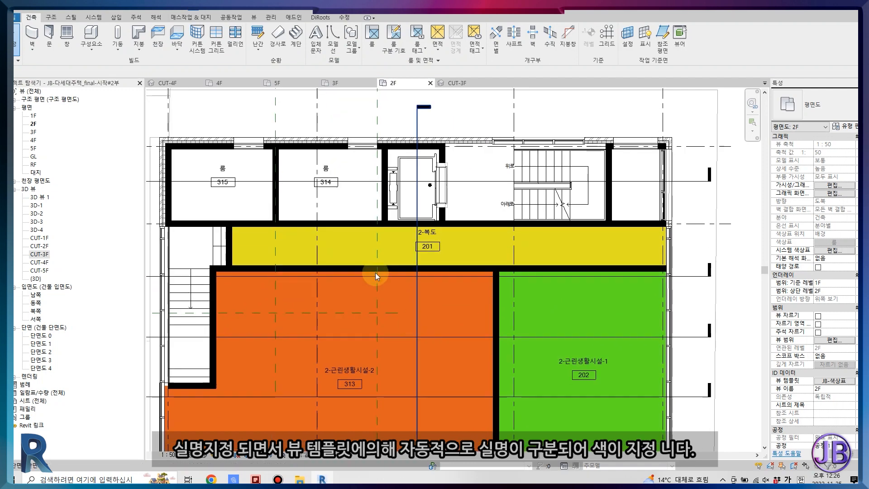
Name the toilet beside the elevator 2-화장실(남) with number 204 and the outer toilet 2-화장실(여) with number 205.
{"action": "scroll", "coordinate": [358, 227], "scroll_direction": "up", "scroll_amount": 2}
{"action": "left_click", "coordinate": [341, 192]}
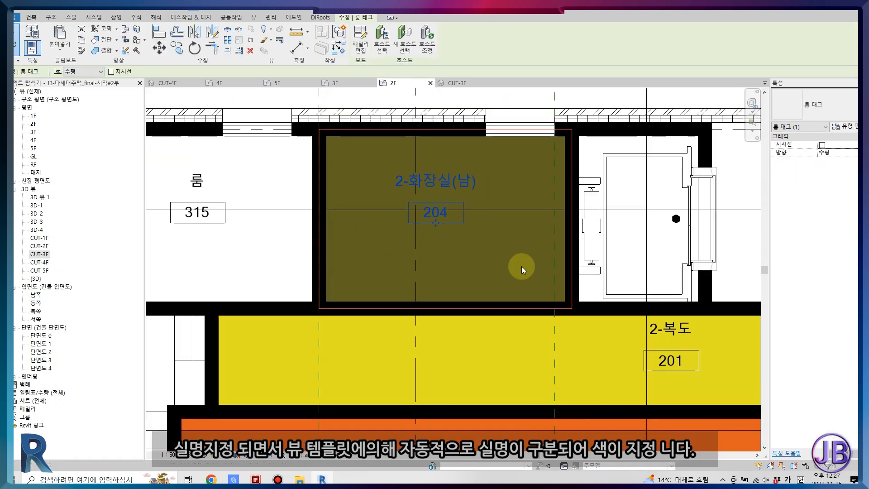
{"action": "left_click", "coordinate": [427, 233]}
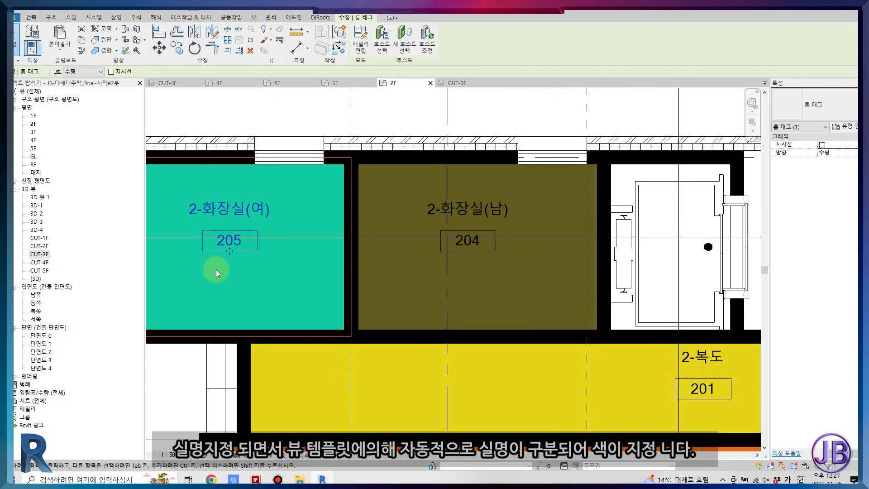
Move the 2-화장실(여) and 2-화장실(남) tags slightly down within their rooms.
{"action": "left_click_drag", "start_coordinate": [225, 252], "coordinate": [229, 265]}
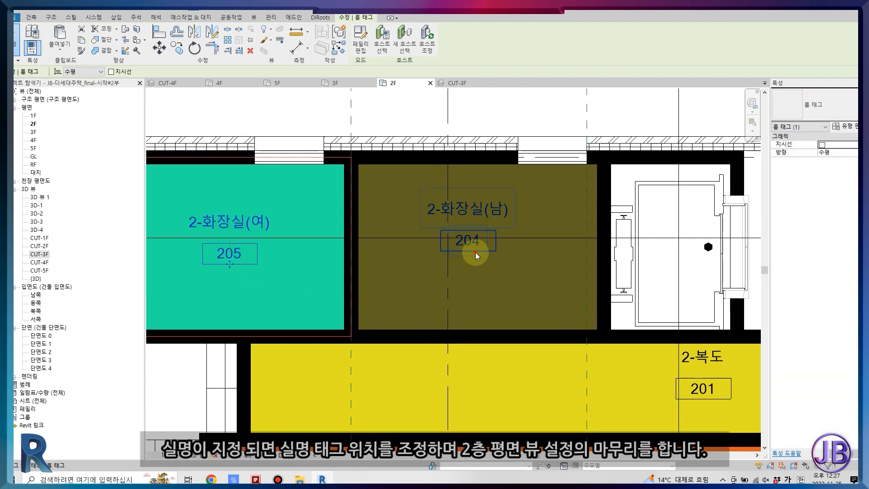
{"action": "left_click_drag", "start_coordinate": [471, 250], "coordinate": [470, 262]}
{"action": "scroll", "coordinate": [470, 261], "scroll_direction": "down", "scroll_amount": 3}
{"action": "scroll", "coordinate": [439, 227], "scroll_direction": "up", "scroll_amount": 1}
Move the 2-복도, 2-근린생활시설-2 and 2-근린생활시설-1 tags slightly down within their rooms.
{"action": "left_click", "coordinate": [439, 220]}
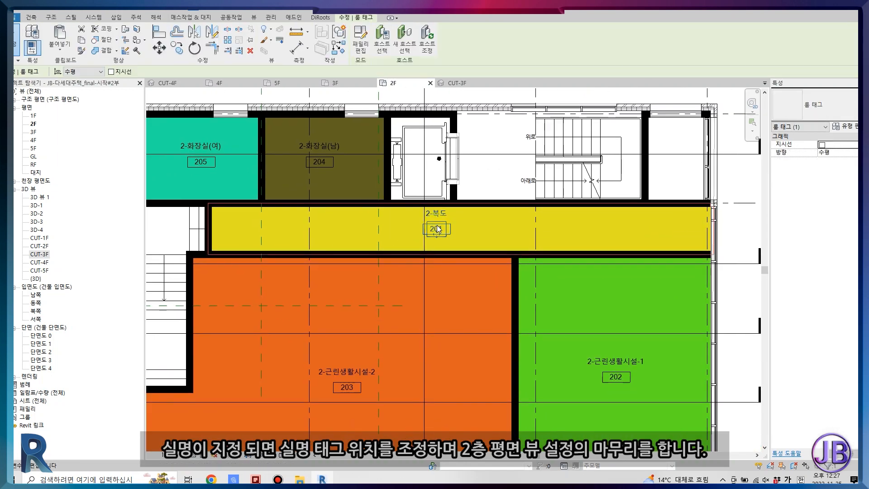
{"action": "left_click_drag", "start_coordinate": [439, 220], "coordinate": [439, 243]}
{"action": "middle_click_drag", "start_coordinate": [364, 386], "coordinate": [380, 333]}
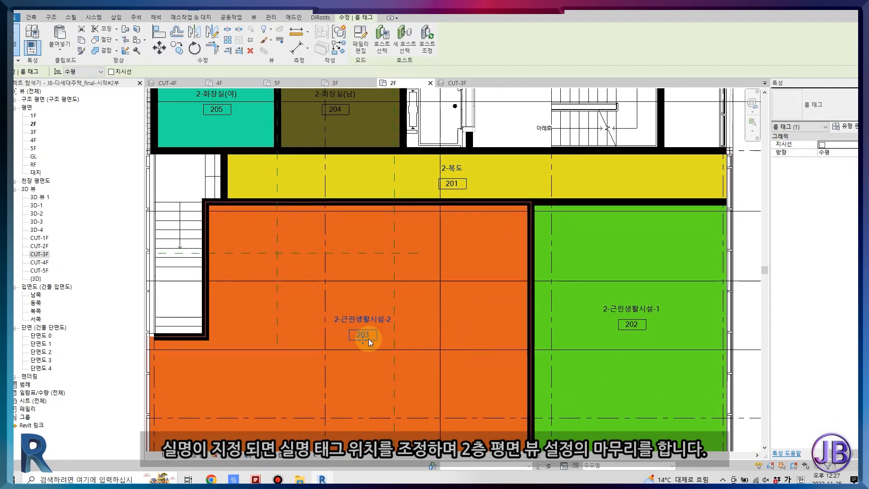
{"action": "left_click_drag", "start_coordinate": [356, 336], "coordinate": [356, 353]}
{"action": "left_click", "coordinate": [639, 335]}
{"action": "left_click_drag", "start_coordinate": [637, 343], "coordinate": [636, 360]}
{"action": "key", "text": "Escape"}
{"action": "scroll", "coordinate": [580, 320], "scroll_direction": "down", "scroll_amount": 3}
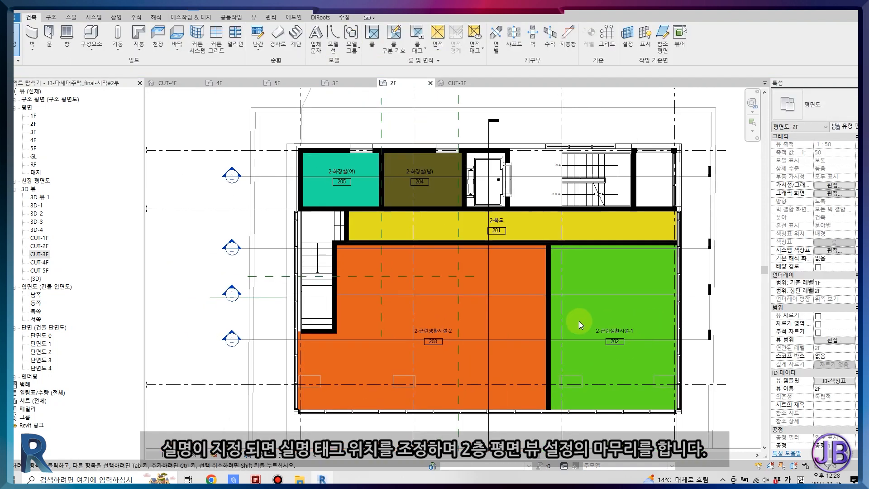
Place a JB-A-DR(S) 유형 2 door in the wall at the corridor's stair end and set its door offset to 0.
{"action": "scroll", "coordinate": [382, 243], "scroll_direction": "up", "scroll_amount": 3}
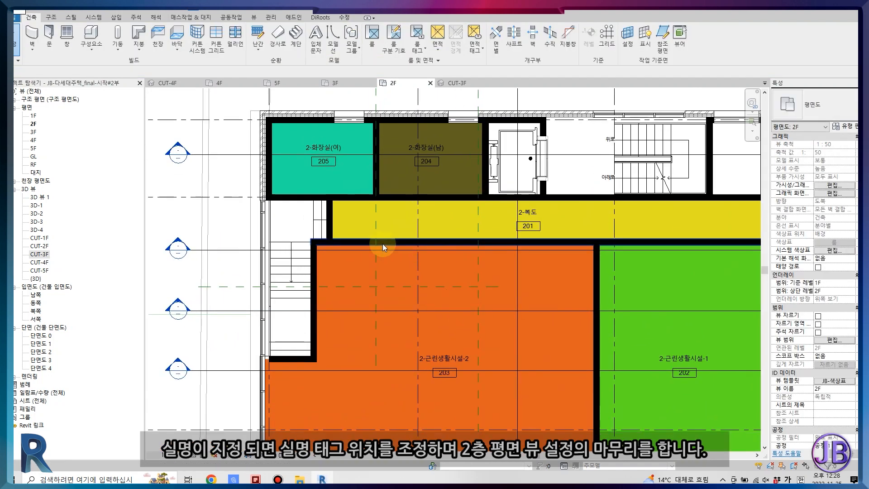
{"action": "key", "text": "d"}
{"action": "key", "text": "r"}
{"action": "left_click", "coordinate": [815, 106]}
{"action": "left_click", "coordinate": [743, 172]}
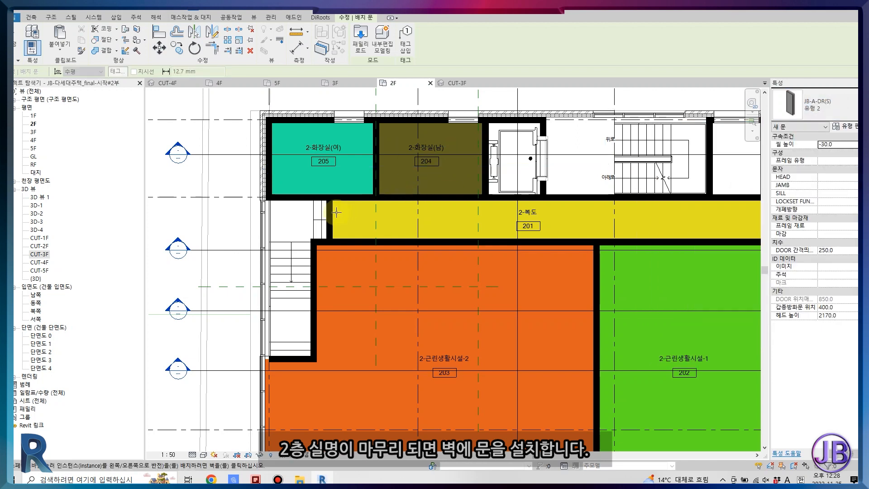
{"action": "left_click", "coordinate": [338, 215]}
{"action": "scroll", "coordinate": [338, 214], "scroll_direction": "up", "scroll_amount": 2}
{"action": "key", "text": "Escape"}
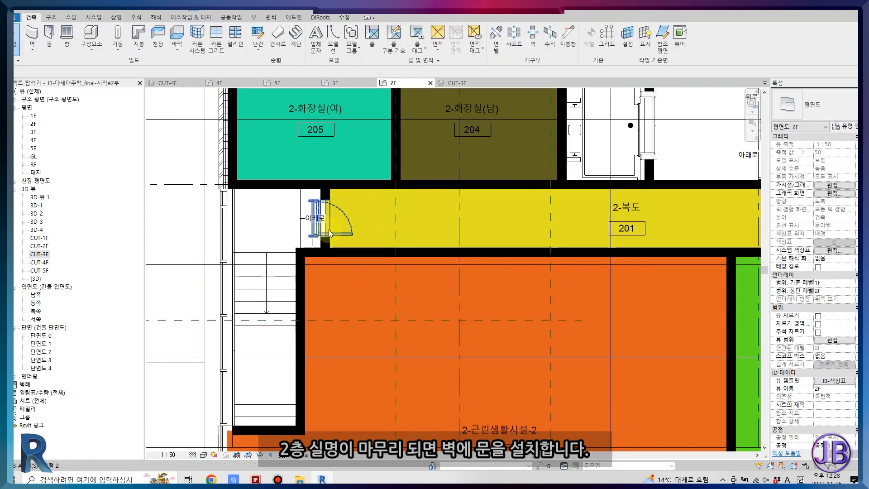
{"action": "left_click", "coordinate": [840, 258]}
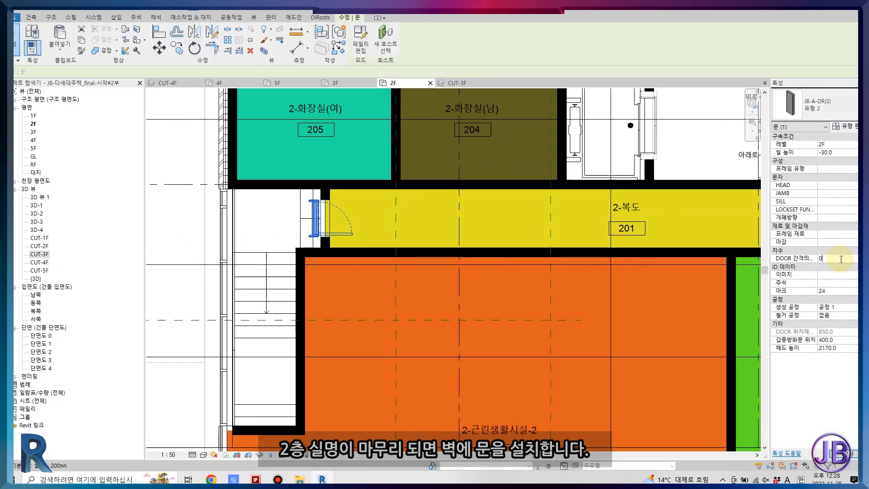
Change the corridor door to the JB-DOOR_Double family, using a duplicated type named FSD_1300x2200.
{"action": "key", "text": "z"}
{"action": "key", "text": "f"}
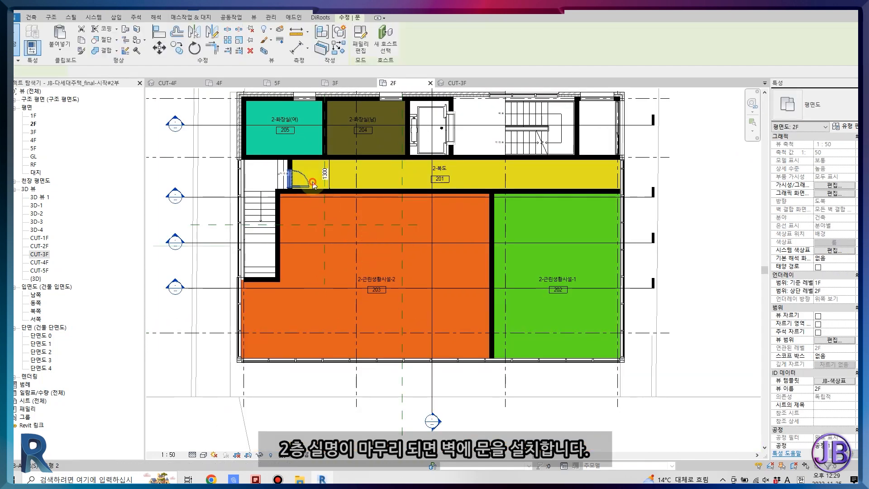
{"action": "left_click", "coordinate": [844, 126]}
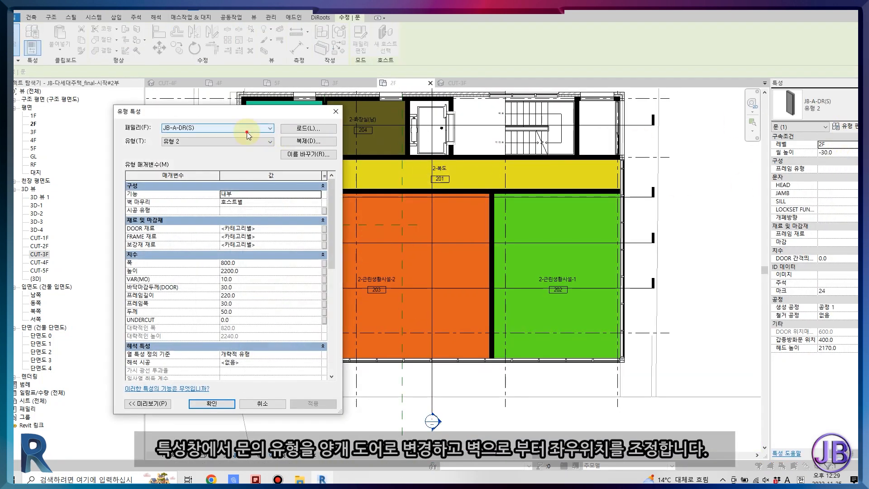
{"action": "left_click", "coordinate": [248, 133]}
{"action": "left_click", "coordinate": [228, 158]}
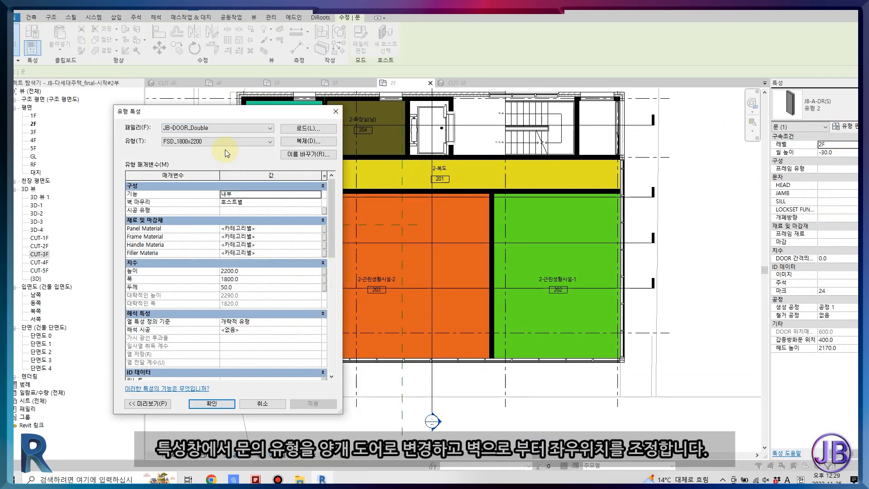
{"action": "left_click", "coordinate": [302, 143]}
{"action": "key", "text": "BackSpace"}
{"action": "type", "text": "3"}
{"action": "key", "text": "End"}
{"action": "key", "text": "BackSpace"}
{"action": "key", "text": "BackSpace"}
{"action": "left_click", "coordinate": [617, 267]}
{"action": "left_click", "coordinate": [211, 403]}
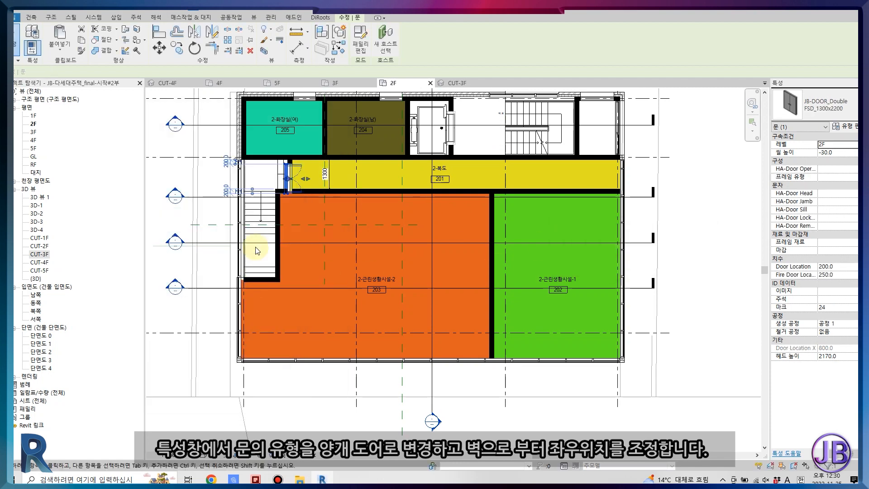
Adjust the double door's location along its wall so it fits between the two corridor walls.
{"action": "scroll", "coordinate": [264, 186], "scroll_direction": "up", "scroll_amount": 2}
{"action": "left_click", "coordinate": [854, 276]}
{"action": "scroll", "coordinate": [312, 172], "scroll_direction": "up", "scroll_amount": 5}
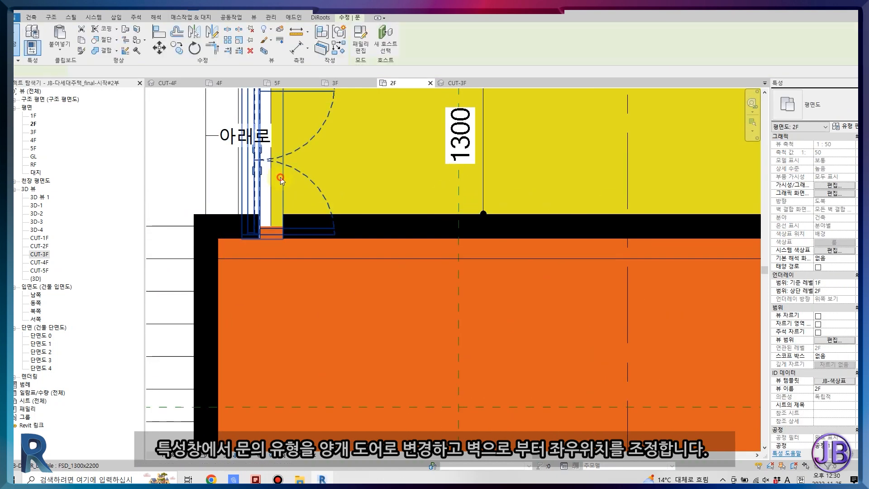
{"action": "left_click", "coordinate": [235, 214]}
{"action": "key", "text": "Return"}
{"action": "scroll", "coordinate": [543, 295], "scroll_direction": "down", "scroll_amount": 1}
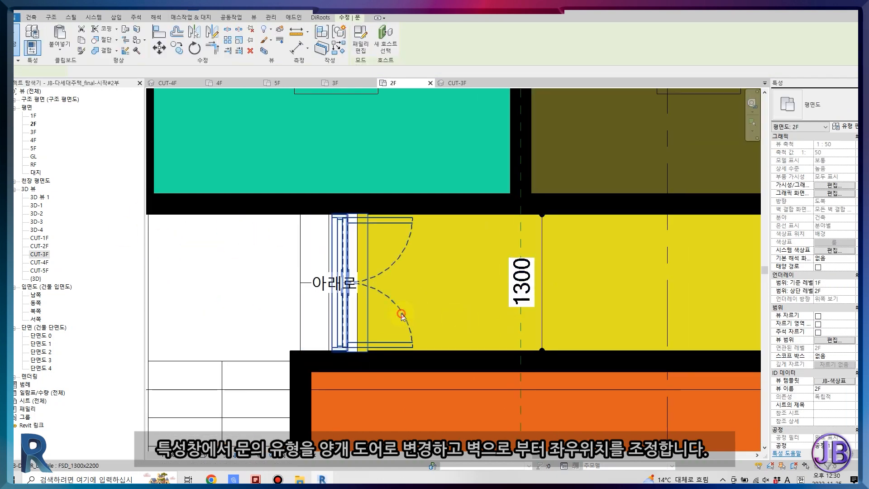
{"action": "key", "text": "Escape"}
Place a tagged room in the empty space beyond the main staircase, beside the outer wall, and name it 2-창고.
{"action": "scroll", "coordinate": [436, 144], "scroll_direction": "down", "scroll_amount": 8}
{"action": "key", "text": "r"}
{"action": "key", "text": "m"}
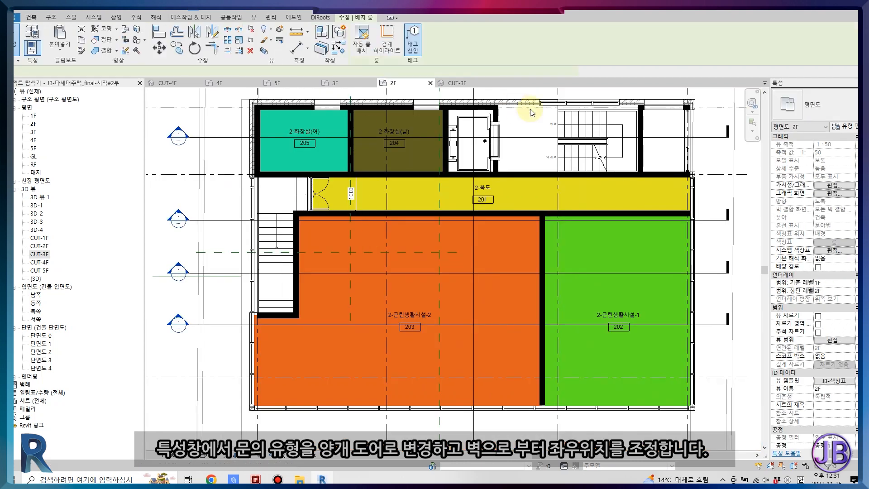
{"action": "left_click", "coordinate": [663, 142]}
{"action": "scroll", "coordinate": [664, 143], "scroll_direction": "up", "scroll_amount": 3}
{"action": "key", "text": "Escape"}
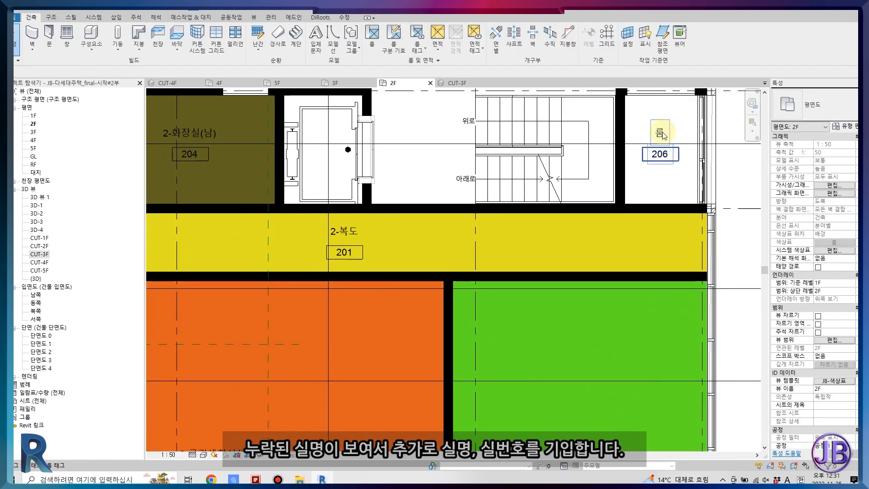
{"action": "left_click", "coordinate": [662, 135]}
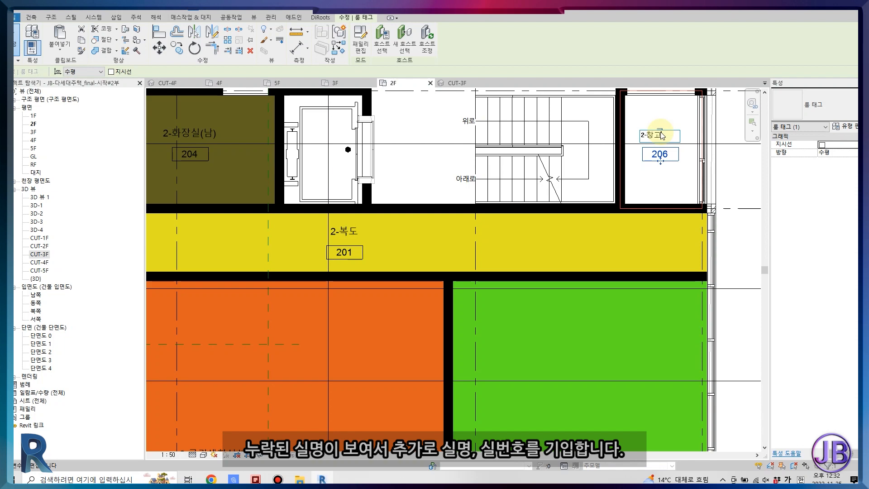
{"action": "type", "text": "2-창고"}
{"action": "key", "text": "Return"}
{"action": "key", "text": "Escape"}
{"action": "scroll", "coordinate": [686, 135], "scroll_direction": "down", "scroll_amount": 4}
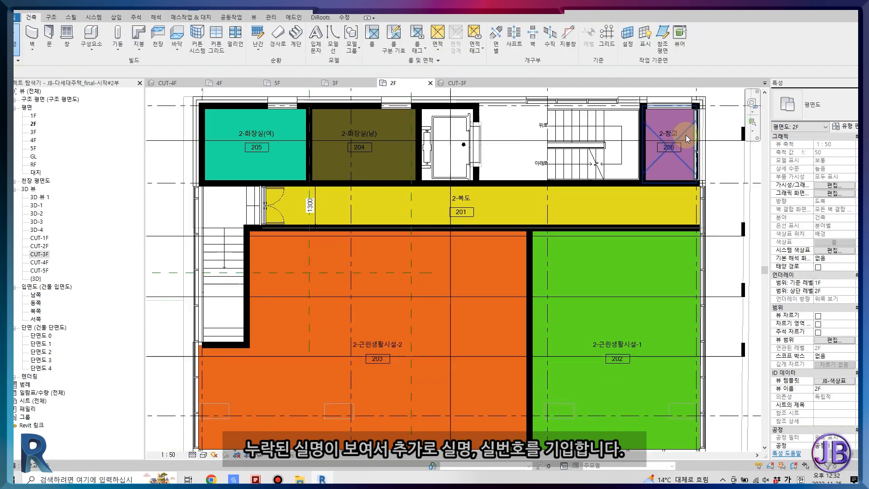
Close the 2F, 3F and 5F floor plan views.
{"action": "scroll", "coordinate": [581, 254], "scroll_direction": "down", "scroll_amount": 2}
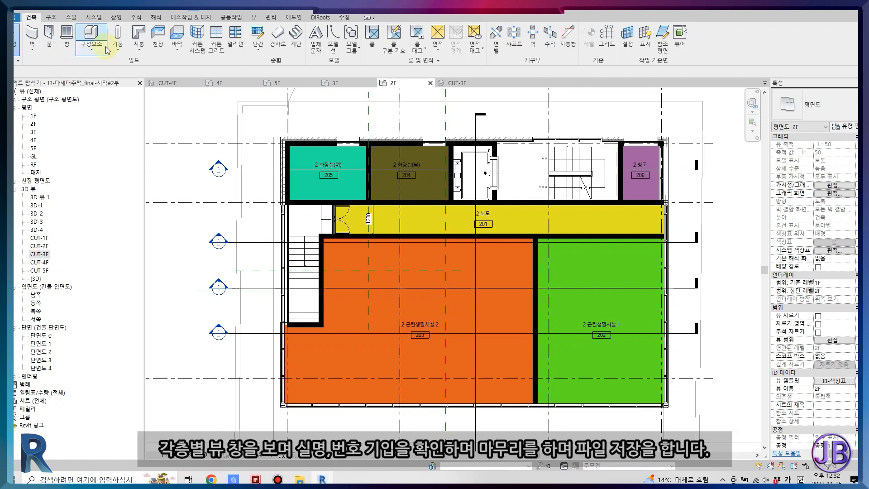
{"action": "left_click", "coordinate": [431, 83]}
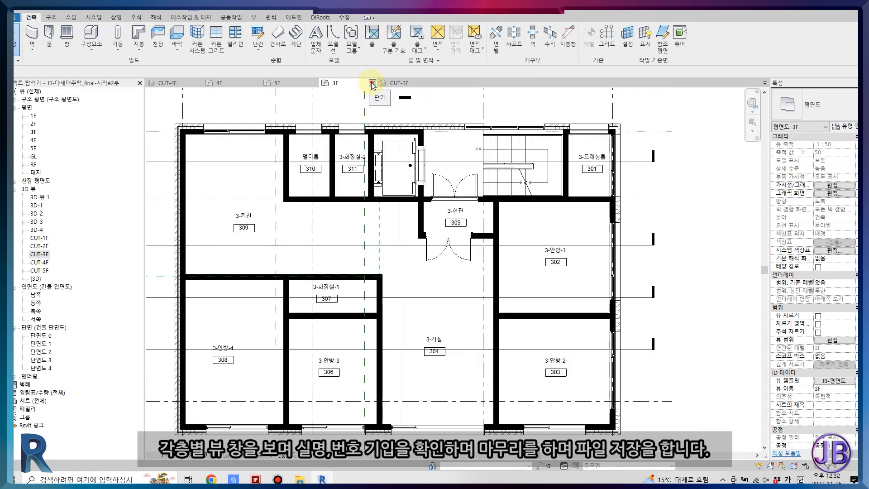
{"action": "left_click", "coordinate": [372, 83]}
{"action": "left_click", "coordinate": [315, 83]}
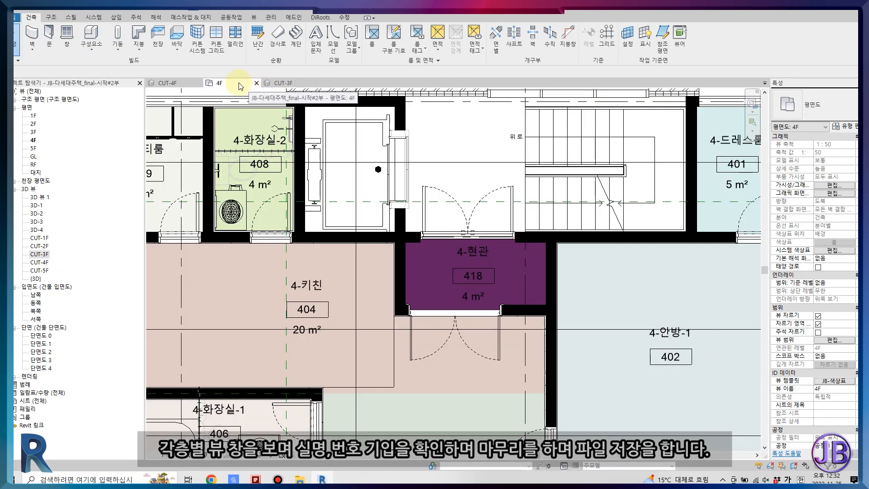
Reopen the 3F floor plan and assign it the JB-색상표 view template.
{"action": "double_click", "coordinate": [34, 132]}
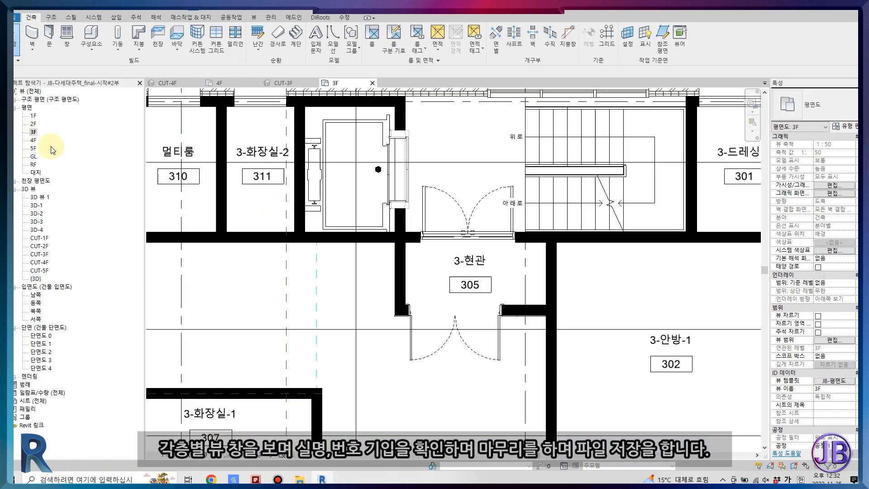
{"action": "left_click", "coordinate": [834, 381]}
{"action": "double_click", "coordinate": [234, 160]}
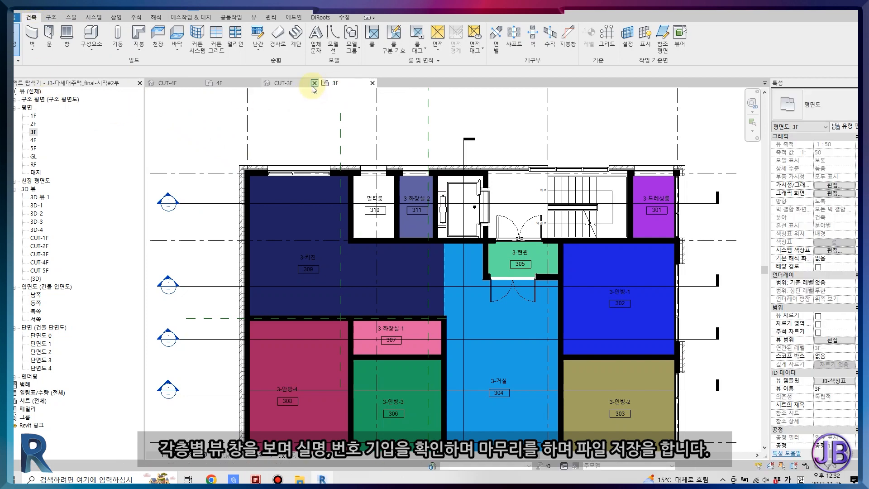
Close the 3F floor plan and the CUT-3F 3D view, leaving 4F and CUT-4F open.
{"action": "left_click", "coordinate": [373, 83]}
{"action": "left_click", "coordinate": [283, 83]}
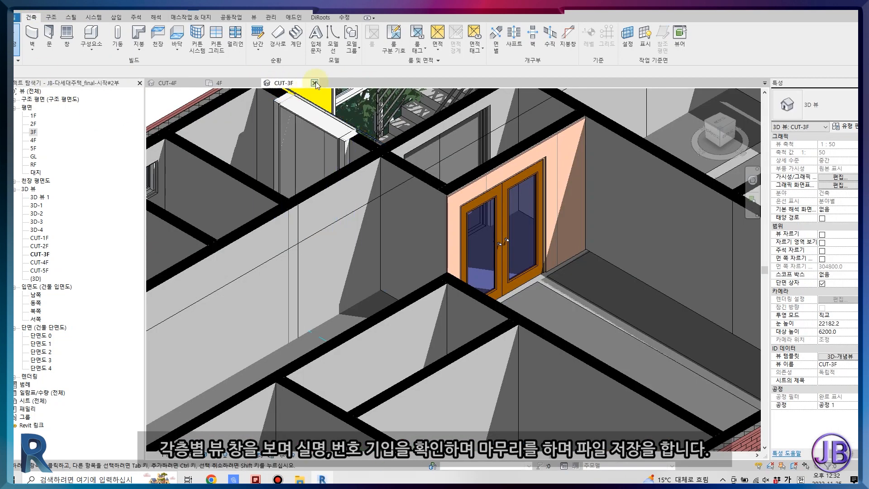
{"action": "left_click", "coordinate": [314, 83]}
Open section 단면도 4 from its marker on the 4F plan and assign it the JB-단면도 view template.
{"action": "scroll", "coordinate": [317, 315], "scroll_direction": "down", "scroll_amount": 3}
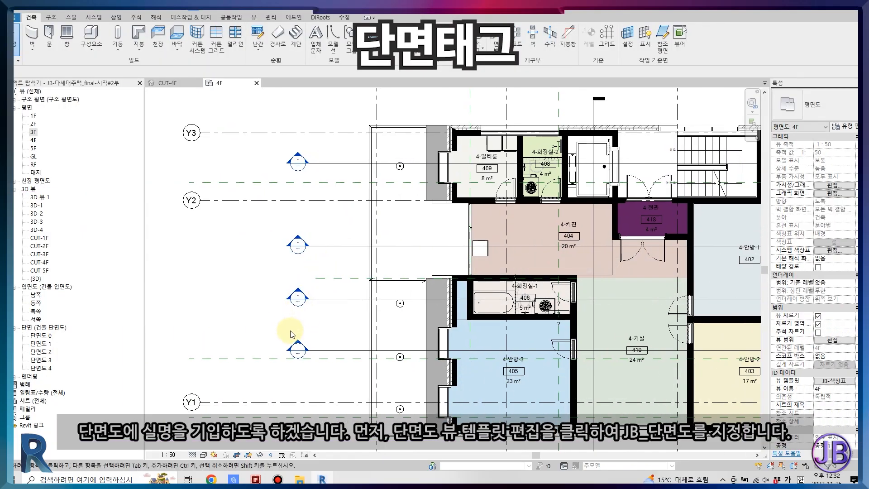
{"action": "double_click", "coordinate": [298, 298]}
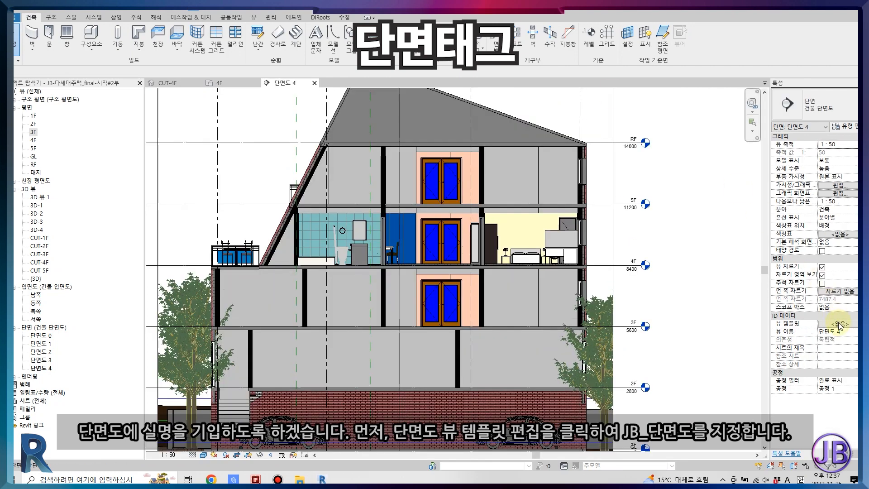
{"action": "left_click", "coordinate": [839, 324]}
{"action": "left_click", "coordinate": [238, 150]}
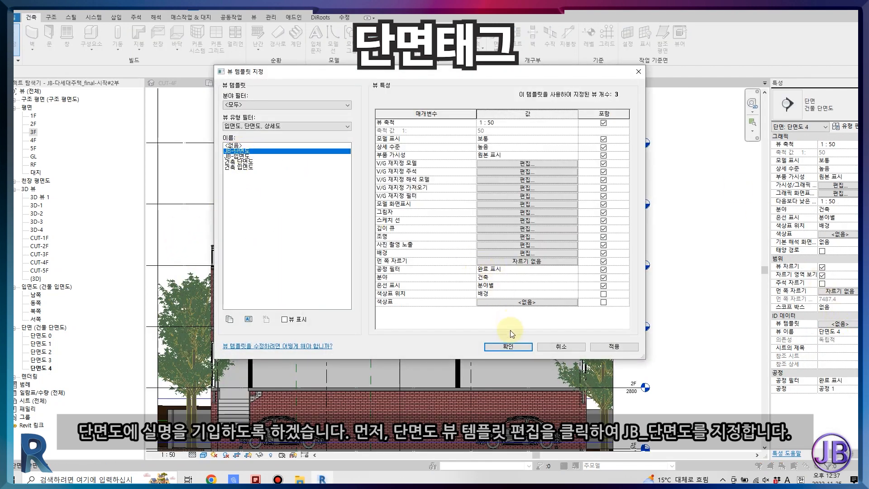
{"action": "left_click", "coordinate": [510, 346]}
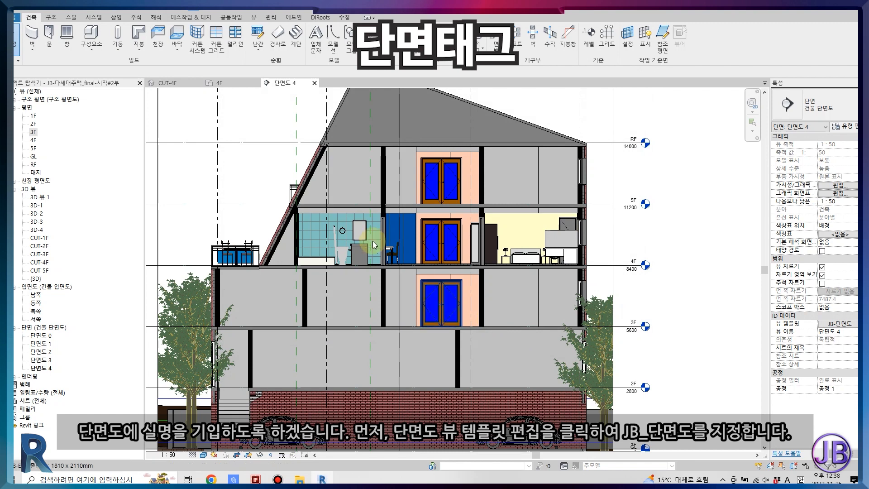
Place room tags on the rooms of floors 5F, 4F, 3F and 2F shown in section 단면도 4.
{"action": "scroll", "coordinate": [373, 246], "scroll_direction": "up", "scroll_amount": 1}
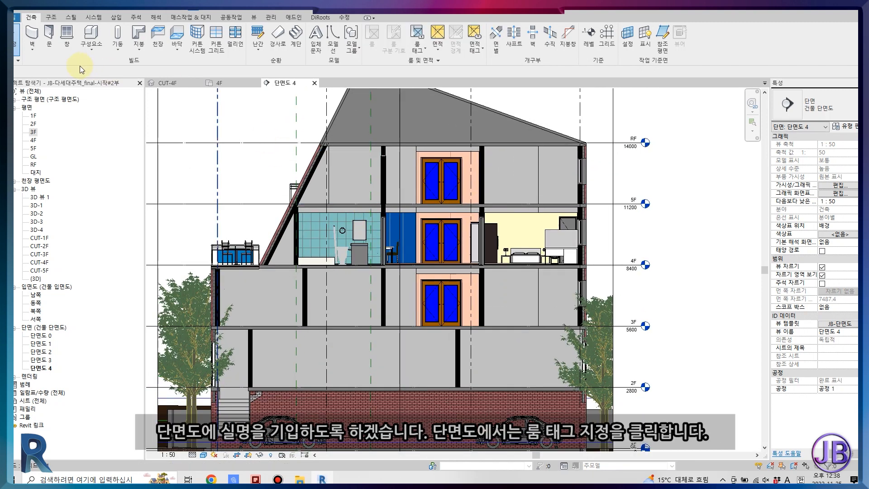
{"action": "left_click", "coordinate": [417, 48]}
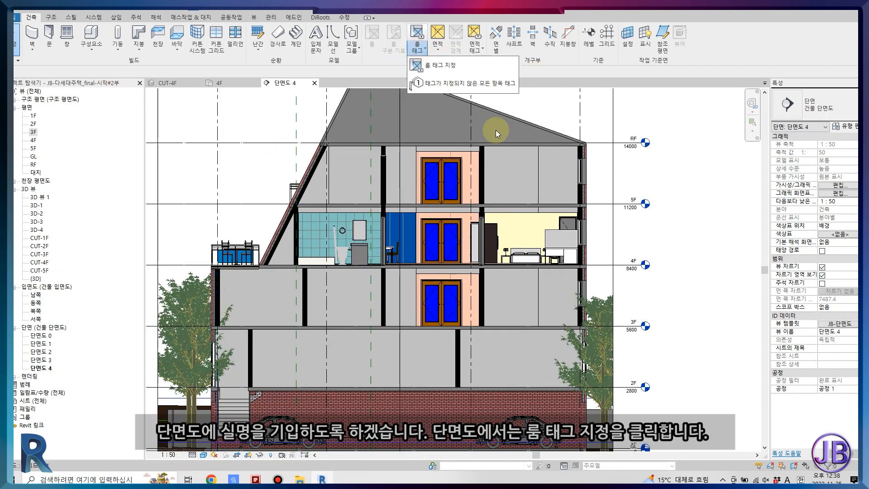
{"action": "left_click", "coordinate": [449, 67]}
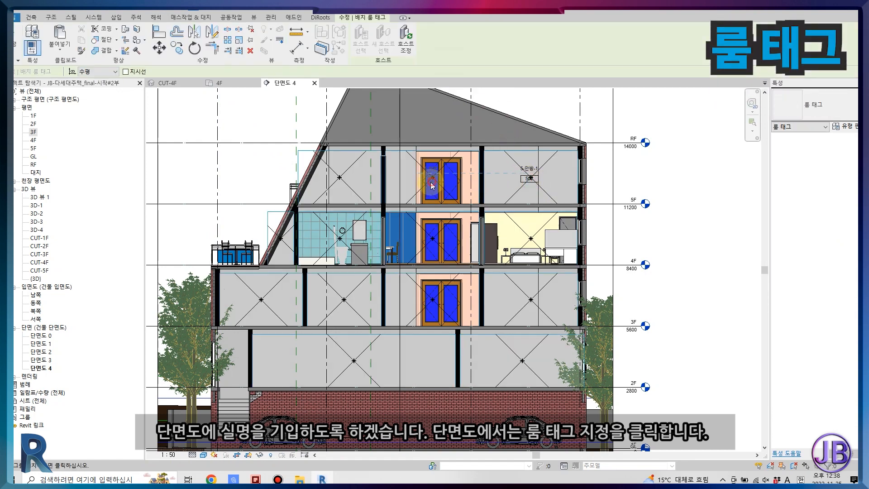
{"action": "left_click", "coordinate": [433, 182]}
{"action": "left_click", "coordinate": [370, 248]}
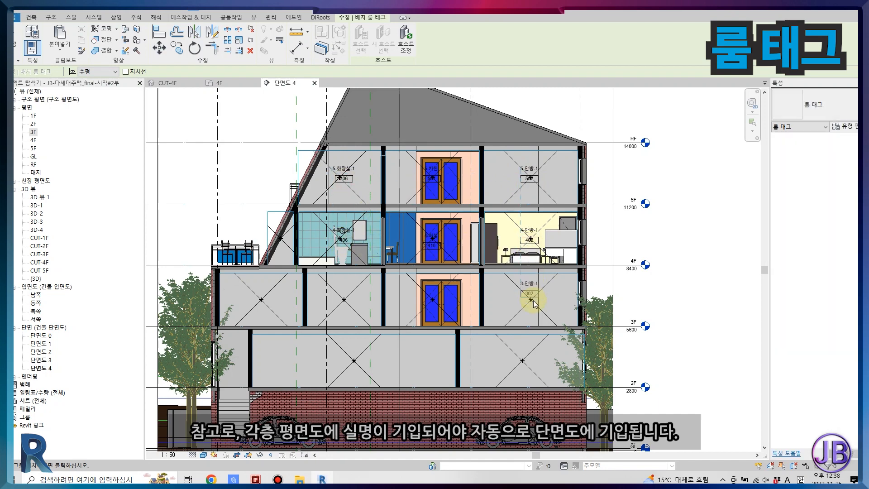
{"action": "left_click", "coordinate": [518, 301]}
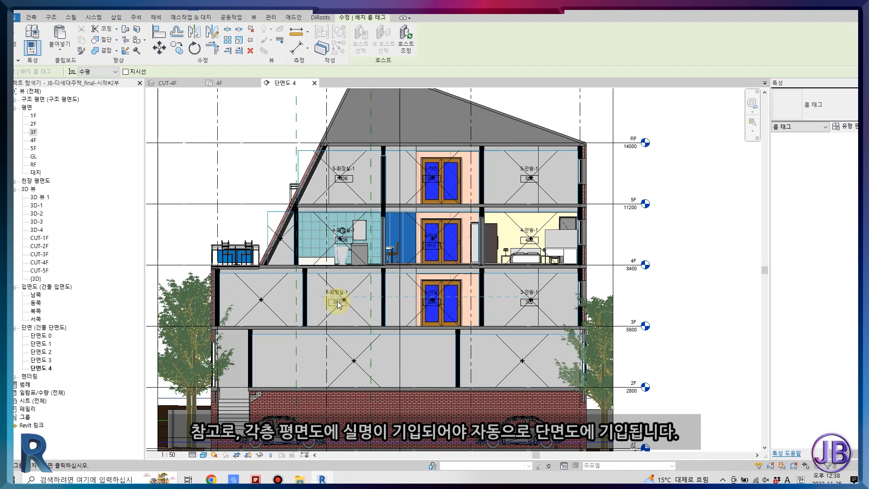
{"action": "left_click", "coordinate": [341, 302]}
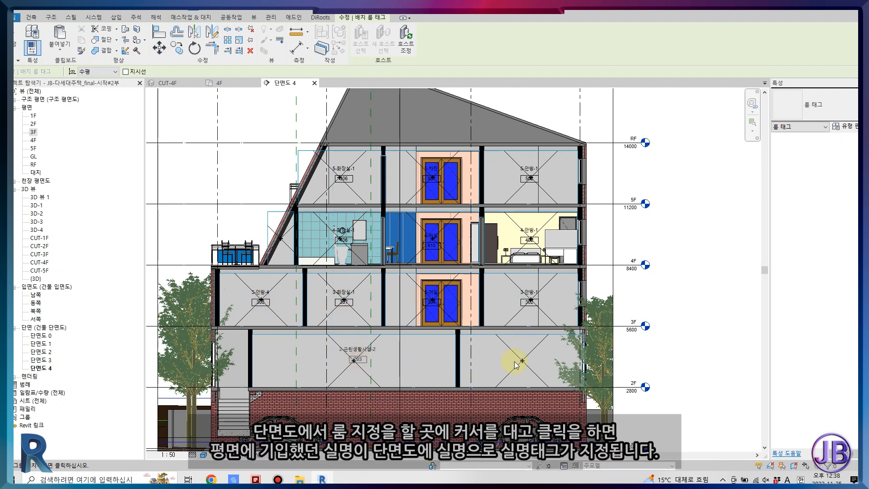
{"action": "key", "text": "Escape"}
{"action": "key", "text": "Escape"}
Turn off furniture (가구) and plumbing fixtures (위생기구) in the JB-단면도 view template's model categories for section 단면도 4.
{"action": "scroll", "coordinate": [478, 237], "scroll_direction": "up", "scroll_amount": 3}
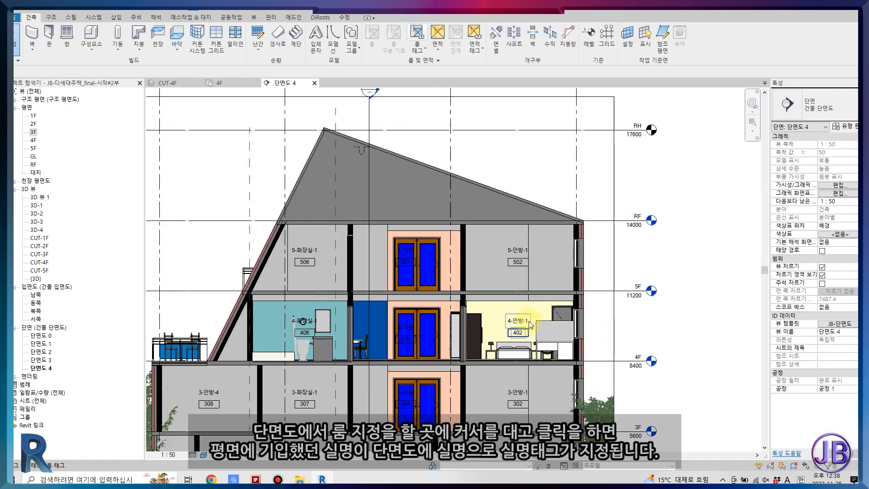
{"action": "scroll", "coordinate": [529, 322], "scroll_direction": "down", "scroll_amount": 2}
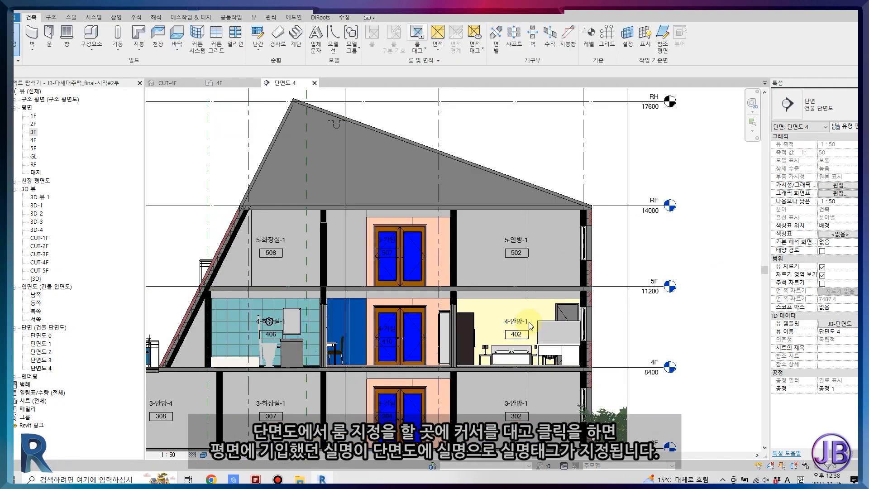
{"action": "middle_click_drag", "start_coordinate": [506, 325], "coordinate": [559, 294]}
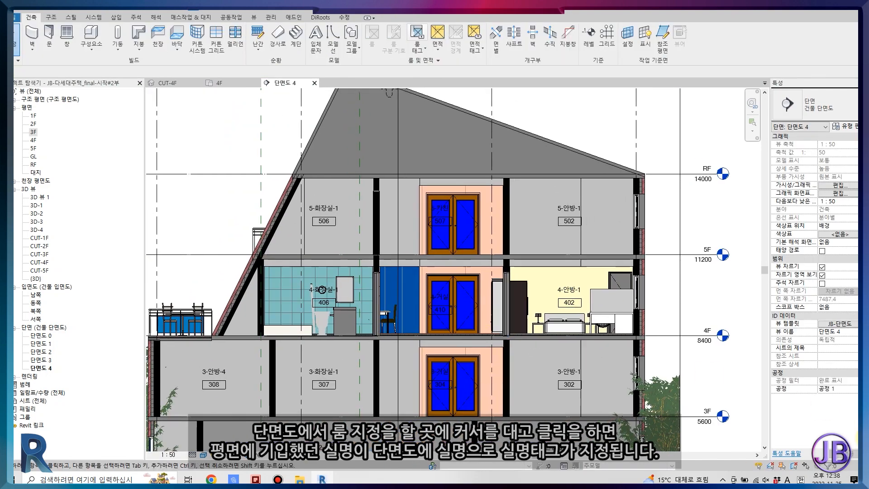
{"action": "left_click", "coordinate": [845, 324]}
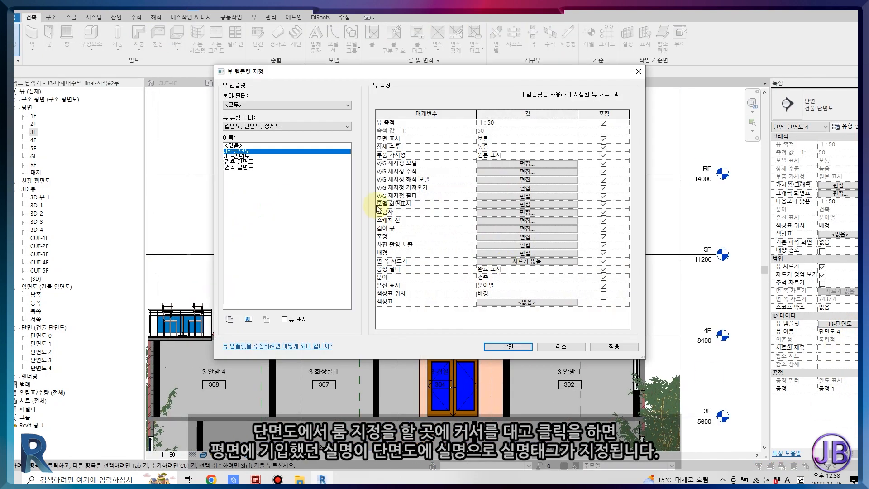
{"action": "left_click", "coordinate": [503, 164]}
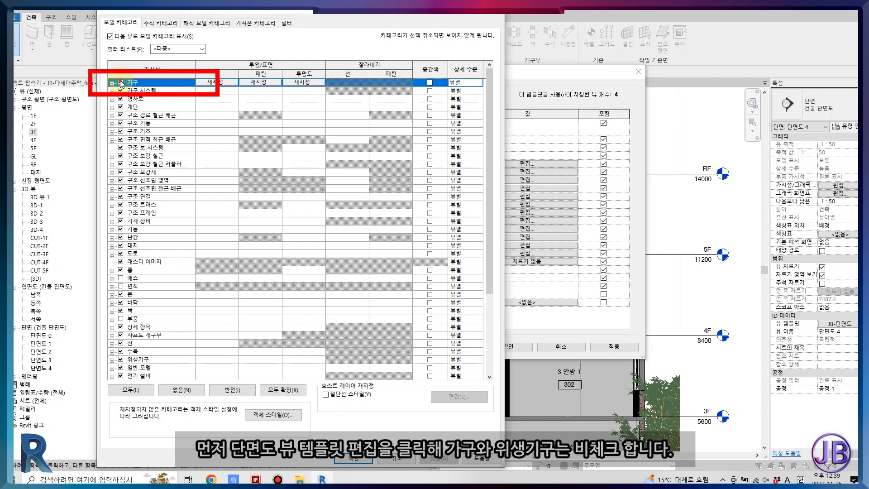
{"action": "left_click", "coordinate": [120, 336]}
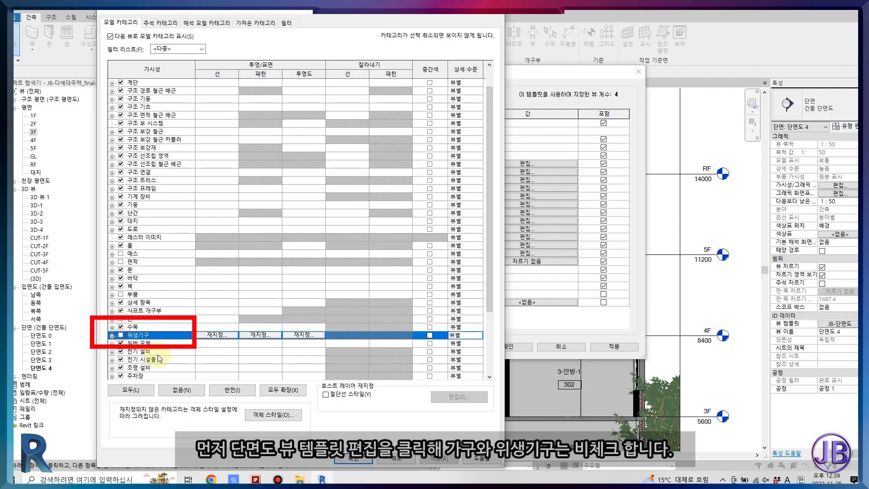
{"action": "left_click", "coordinate": [353, 458]}
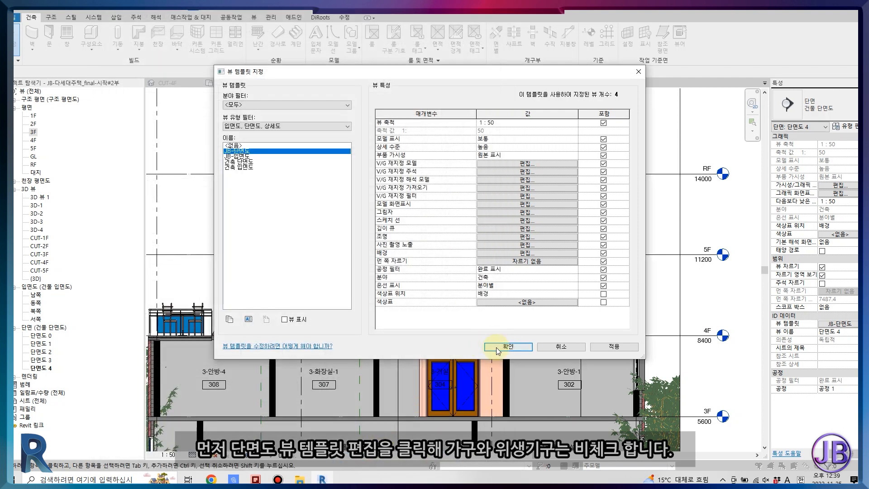
{"action": "left_click", "coordinate": [492, 347]}
{"action": "scroll", "coordinate": [384, 323], "scroll_direction": "down", "scroll_amount": 1}
{"action": "middle_click_drag", "start_coordinate": [387, 338], "coordinate": [425, 295]}
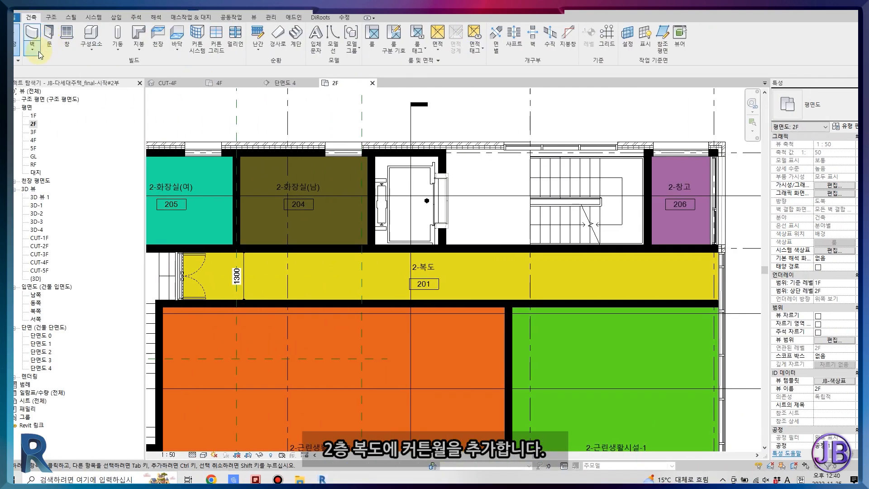
Set up curtain wall type 2F-내부창 with 1200 maximum vertical grid spacing and no horizontal grid, running from 2F to 3F with a -400 top offset.
{"action": "left_click", "coordinate": [38, 53]}
{"action": "left_click", "coordinate": [55, 64]}
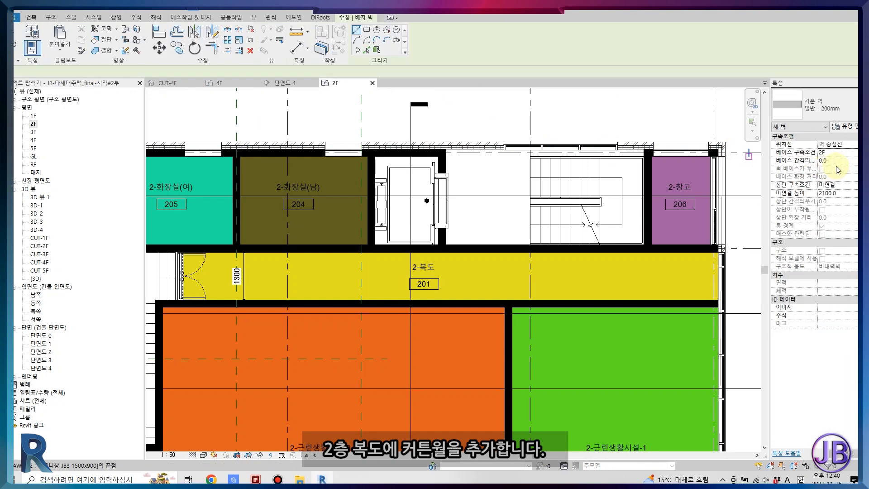
{"action": "left_click", "coordinate": [838, 119]}
{"action": "scroll", "coordinate": [799, 213], "scroll_direction": "down", "scroll_amount": 2}
{"action": "left_click", "coordinate": [799, 215]}
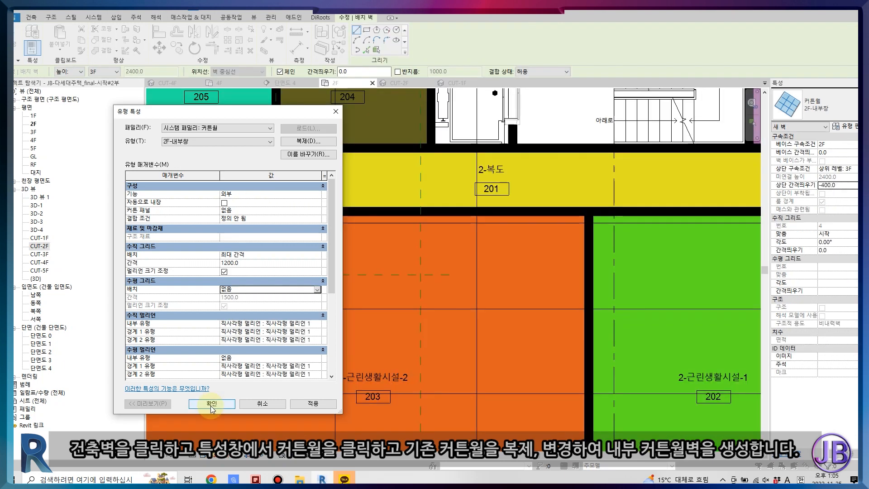
{"action": "key", "text": "Return"}
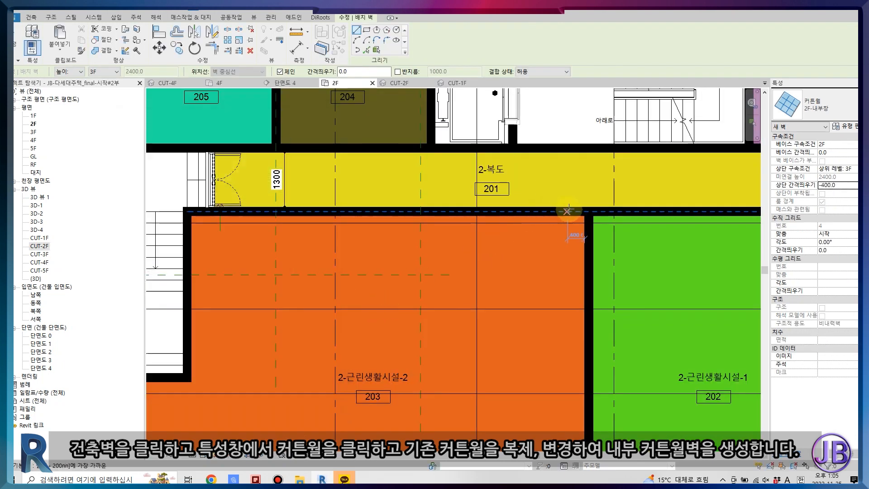
Draw the 2F-내부창 curtain wall along the room 203 side of the 2F corridor wall, from the dividing wall to the corridor door end.
{"action": "scroll", "coordinate": [594, 225], "scroll_direction": "up", "scroll_amount": 2}
{"action": "left_click", "coordinate": [586, 225]}
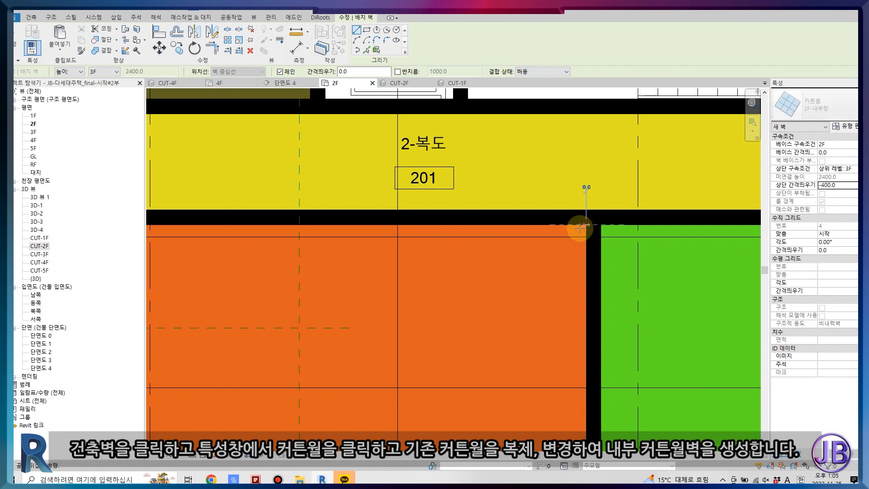
{"action": "scroll", "coordinate": [368, 225], "scroll_direction": "down", "scroll_amount": 3}
{"action": "middle_click_drag", "start_coordinate": [311, 233], "coordinate": [500, 244]}
{"action": "scroll", "coordinate": [303, 234], "scroll_direction": "up", "scroll_amount": 2}
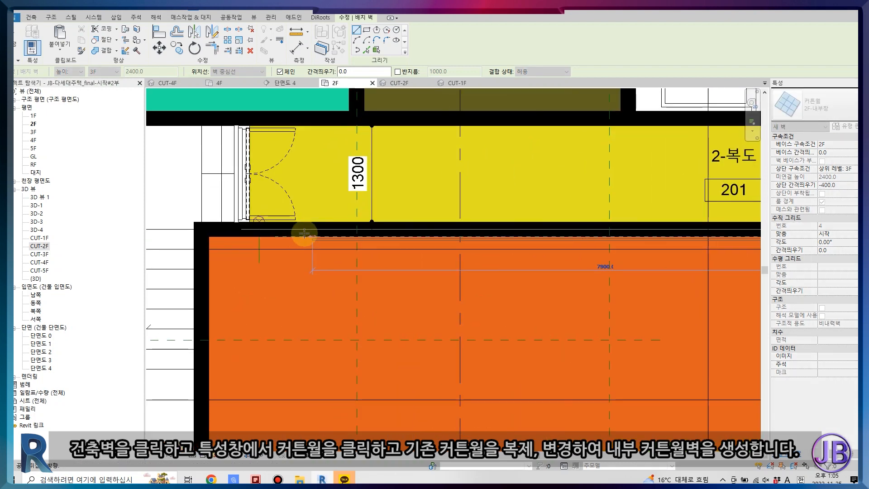
{"action": "left_click", "coordinate": [263, 240]}
{"action": "key", "text": "Escape"}
Draw a second 2F-내부창 curtain wall along the room 202 side of the corridor wall, from the dividing wall to the exterior end.
{"action": "scroll", "coordinate": [449, 301], "scroll_direction": "down", "scroll_amount": 2}
{"action": "middle_click_drag", "start_coordinate": [641, 302], "coordinate": [193, 306]}
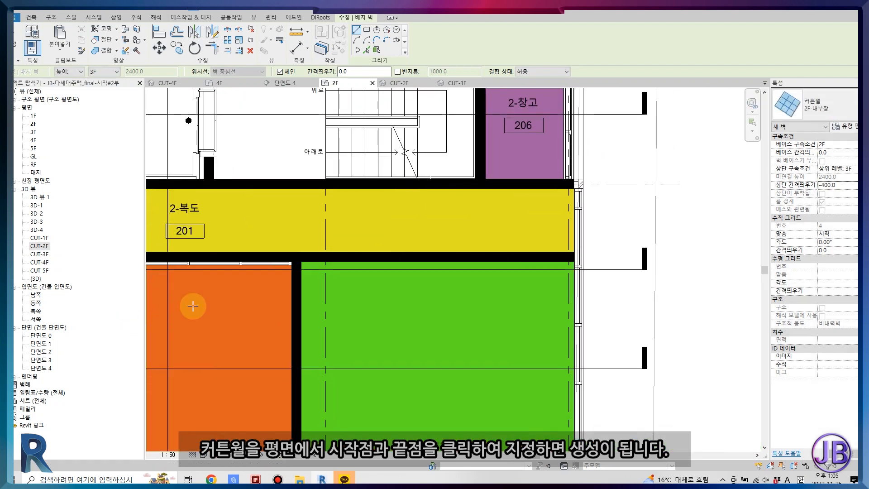
{"action": "scroll", "coordinate": [316, 271], "scroll_direction": "up", "scroll_amount": 2}
{"action": "scroll", "coordinate": [387, 243], "scroll_direction": "down", "scroll_amount": 3}
{"action": "middle_click_drag", "start_coordinate": [565, 229], "coordinate": [481, 229]}
{"action": "scroll", "coordinate": [648, 233], "scroll_direction": "up", "scroll_amount": 2}
{"action": "left_click", "coordinate": [649, 234]}
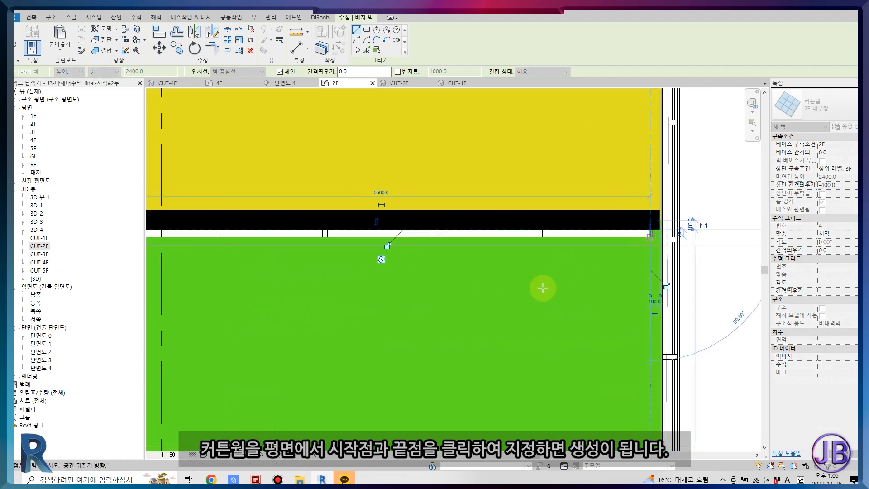
{"action": "scroll", "coordinate": [544, 317], "scroll_direction": "down", "scroll_amount": 4}
{"action": "key", "text": "Escape"}
{"action": "key", "text": "Escape"}
{"action": "middle_click_drag", "start_coordinate": [389, 290], "coordinate": [480, 322]}
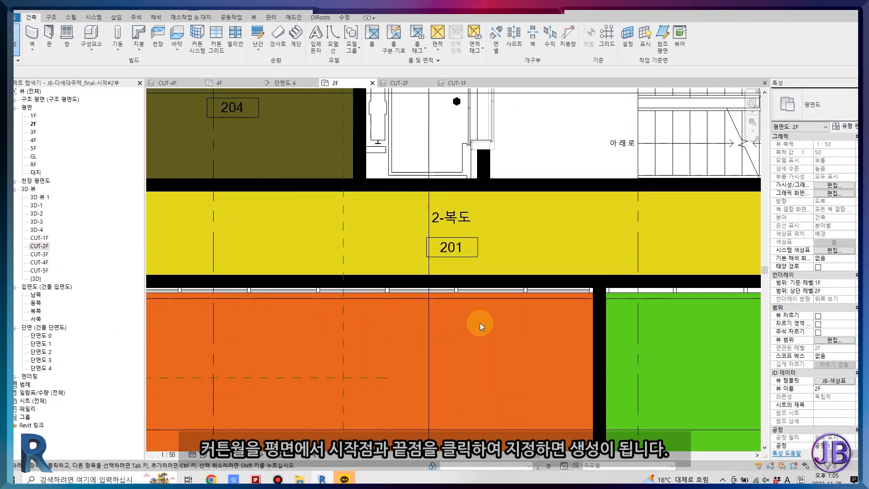
Examine the new curtain walls and the corridor wall behind them in the CUT-2F 3D view.
{"action": "left_click", "coordinate": [411, 82]}
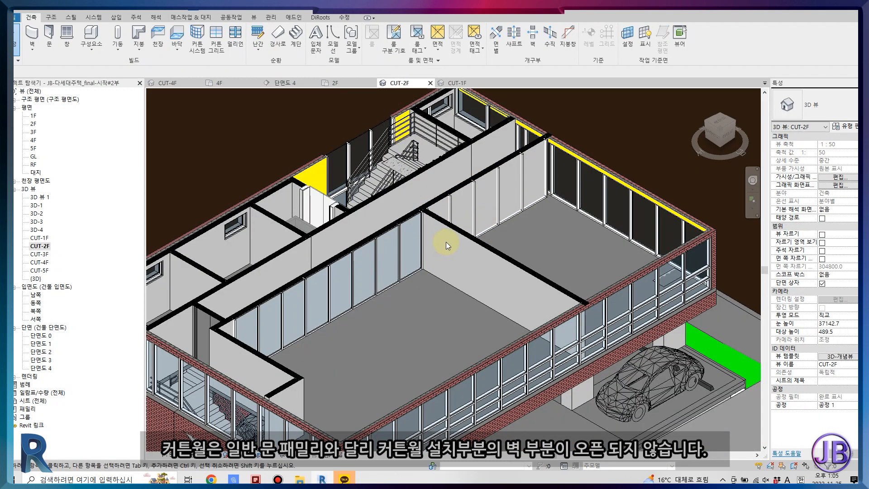
{"action": "scroll", "coordinate": [390, 212], "scroll_direction": "up", "scroll_amount": 3}
{"action": "middle_click_drag", "start_coordinate": [170, 113], "coordinate": [308, 157]}
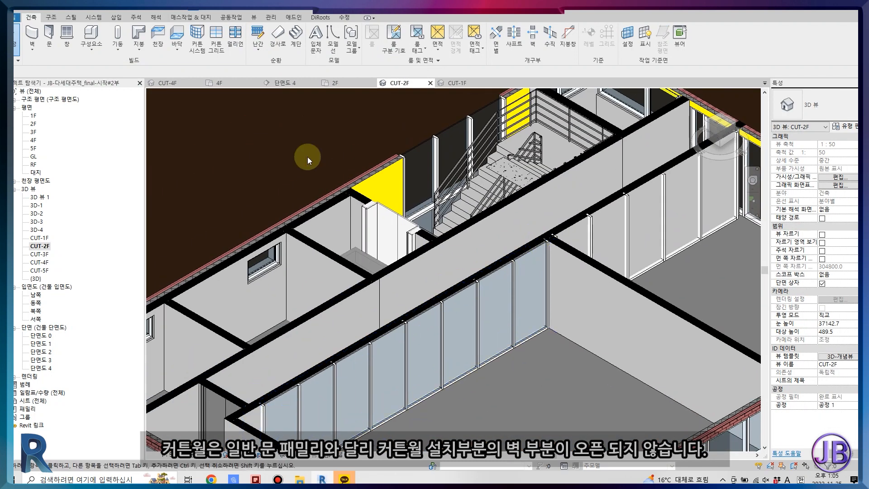
Cut a wall opening in the 2F corridor wall over the full length of the room 203 curtain wall.
{"action": "left_click", "coordinate": [322, 82]}
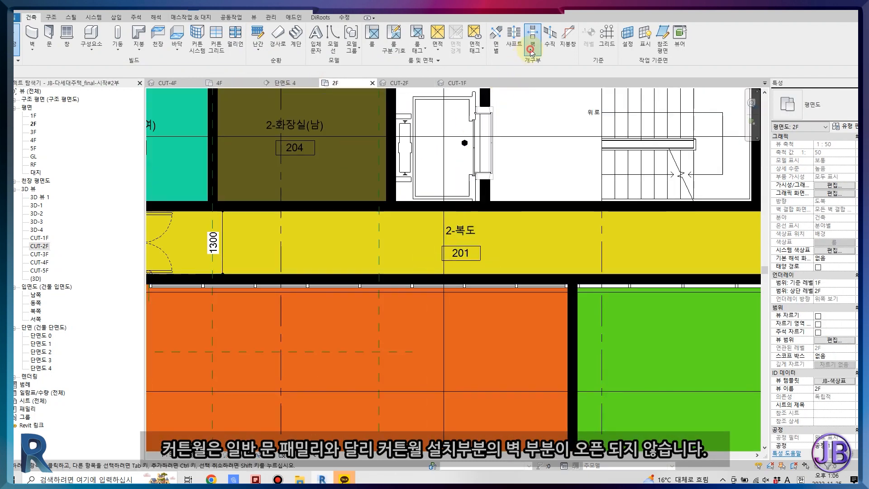
{"action": "left_click", "coordinate": [531, 49]}
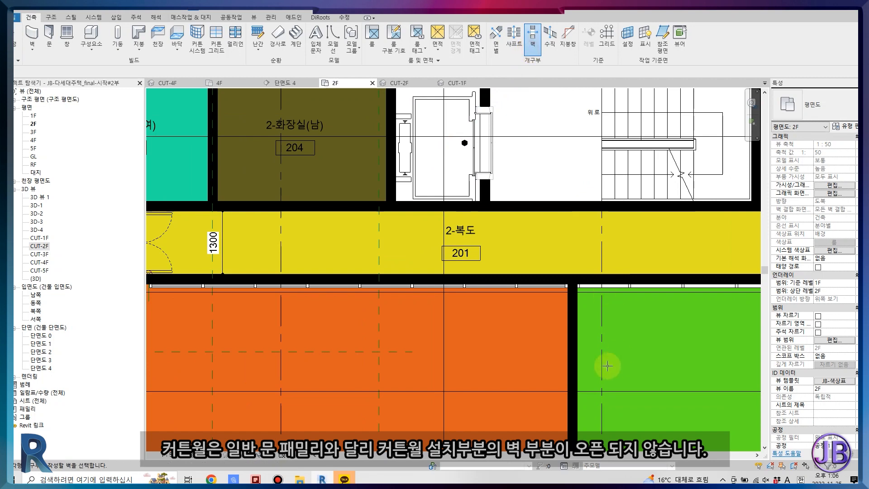
{"action": "scroll", "coordinate": [520, 294], "scroll_direction": "up", "scroll_amount": 3}
{"action": "left_click", "coordinate": [446, 171]}
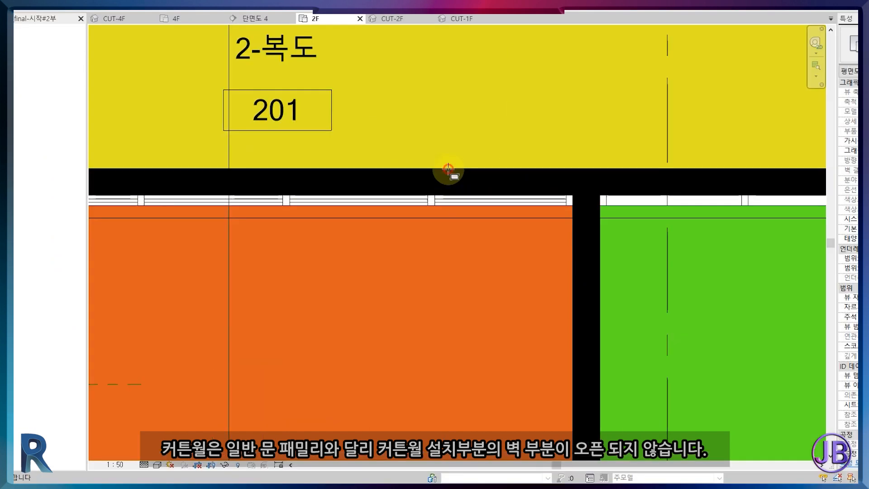
{"action": "left_click", "coordinate": [574, 181]}
{"action": "middle_click_drag", "start_coordinate": [331, 171], "coordinate": [807, 233]}
{"action": "middle_click_drag", "start_coordinate": [209, 258], "coordinate": [685, 258]}
{"action": "scroll", "coordinate": [466, 257], "scroll_direction": "up", "scroll_amount": 3}
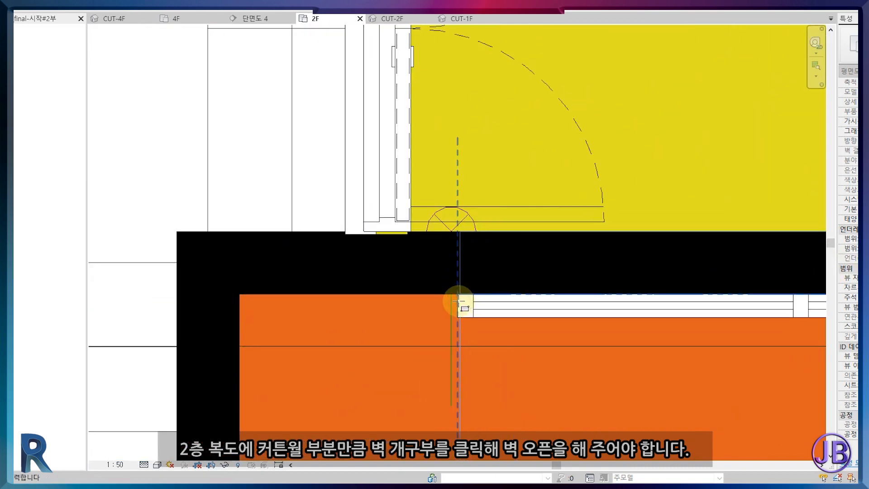
Cut another wall opening in the corridor wall over the length of the room 202 curtain wall.
{"action": "scroll", "coordinate": [458, 301], "scroll_direction": "down", "scroll_amount": 5}
{"action": "scroll", "coordinate": [510, 229], "scroll_direction": "up", "scroll_amount": 3}
{"action": "left_click", "coordinate": [504, 219]}
{"action": "middle_click_drag", "start_coordinate": [611, 285], "coordinate": [226, 269]}
{"action": "scroll", "coordinate": [388, 243], "scroll_direction": "up", "scroll_amount": 2}
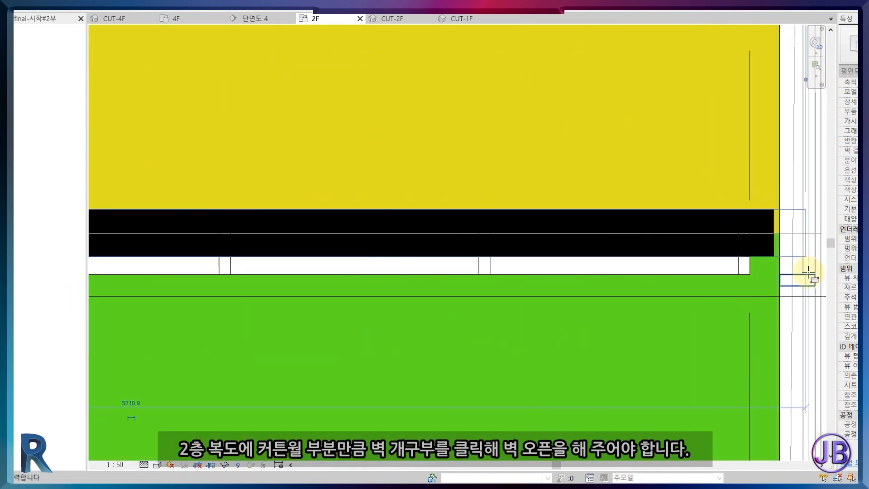
{"action": "left_click", "coordinate": [749, 268]}
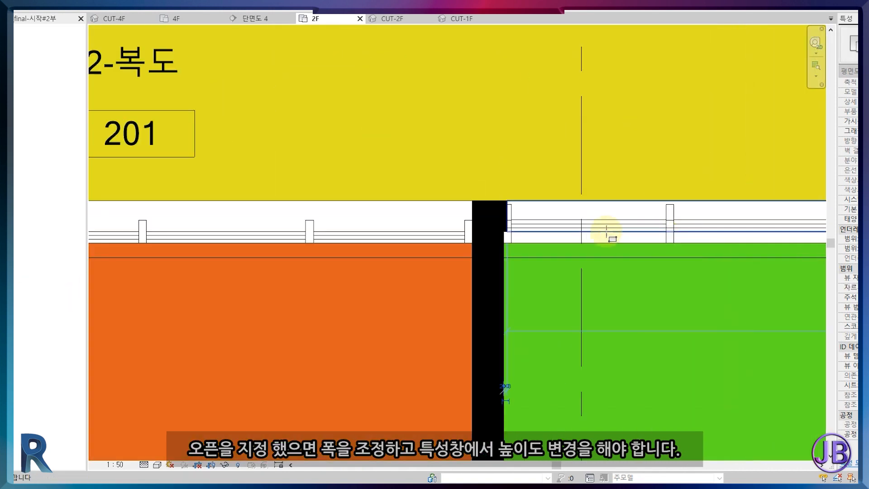
Set the distance between the two corridor wall openings at the dividing wall to 200 mm.
{"action": "scroll", "coordinate": [503, 227], "scroll_direction": "up", "scroll_amount": 4}
{"action": "left_click", "coordinate": [548, 145]}
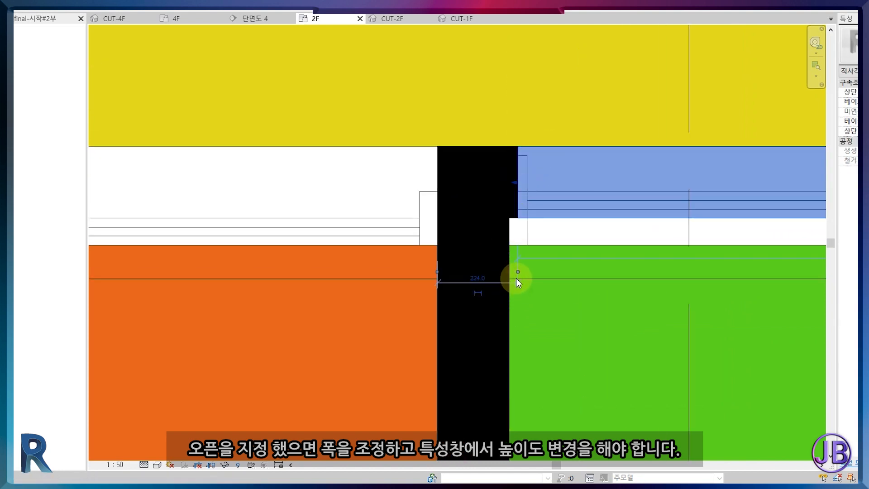
{"action": "scroll", "coordinate": [516, 278], "scroll_direction": "up", "scroll_amount": 2}
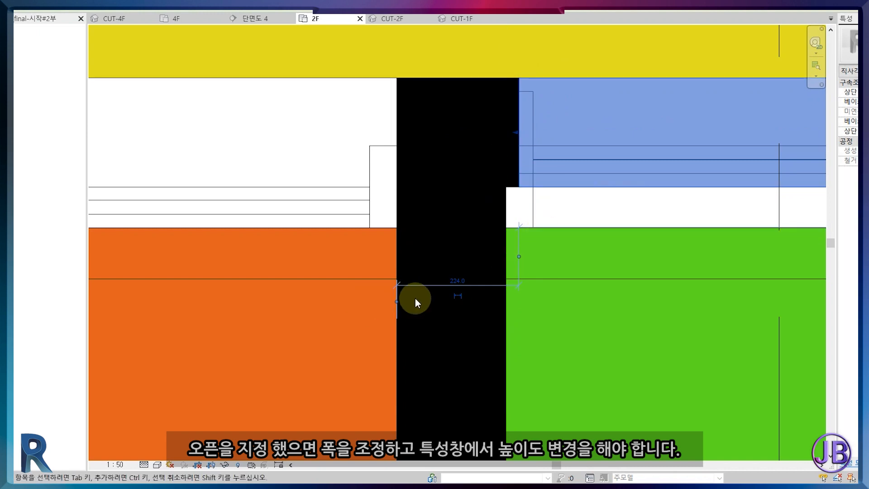
{"action": "type", "text": "200"}
{"action": "key", "text": "Return"}
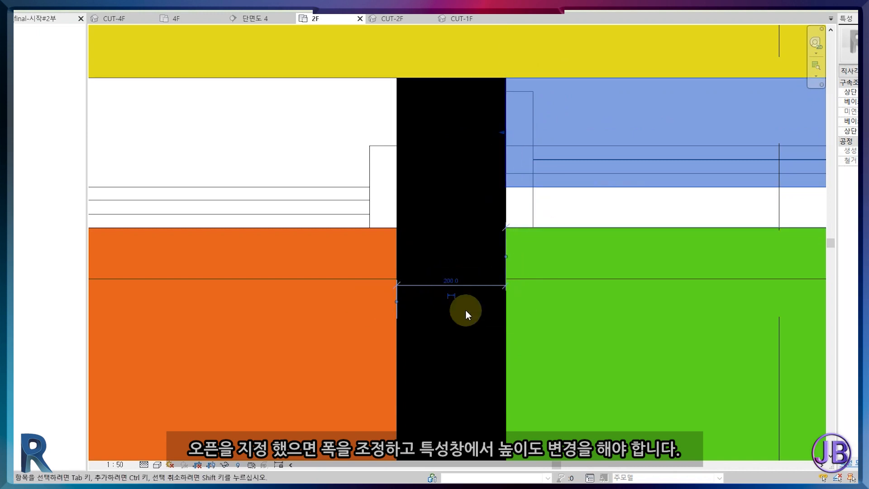
{"action": "key", "text": "Escape"}
Move the room 202 curtain wall to the centre of the corridor wall's thickness.
{"action": "scroll", "coordinate": [507, 252], "scroll_direction": "down", "scroll_amount": 3}
{"action": "middle_click_drag", "start_coordinate": [507, 253], "coordinate": [404, 372]}
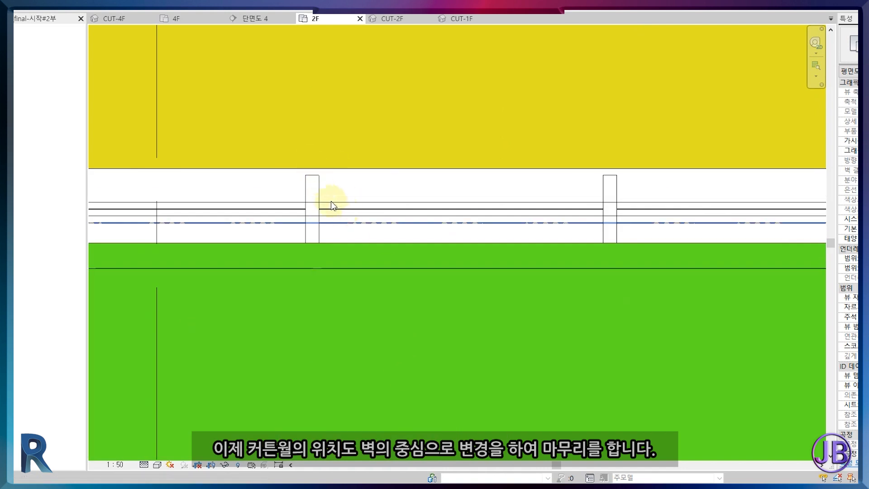
{"action": "left_click", "coordinate": [332, 217]}
{"action": "key", "text": "Escape"}
{"action": "scroll", "coordinate": [317, 219], "scroll_direction": "down", "scroll_amount": 4}
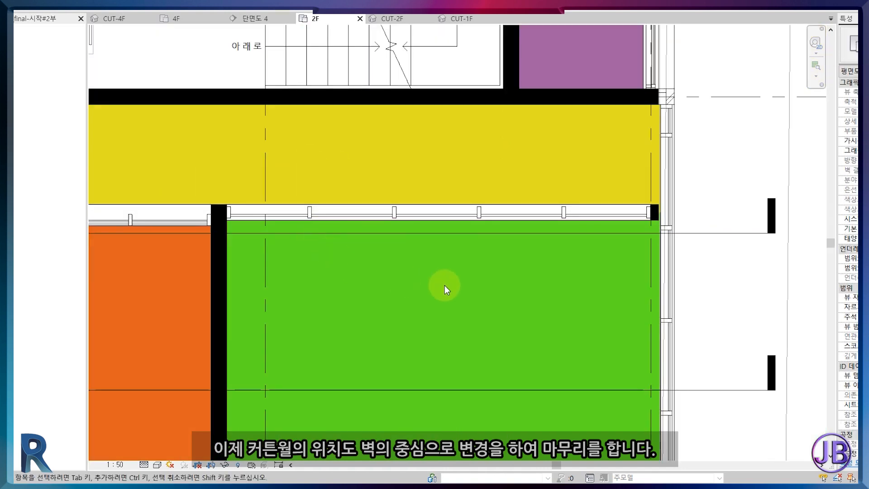
Move the room 203 curtain wall to the centre of the corridor wall's thickness.
{"action": "scroll", "coordinate": [643, 251], "scroll_direction": "up", "scroll_amount": 2}
{"action": "scroll", "coordinate": [549, 242], "scroll_direction": "left", "scroll_amount": 3, "text": "shift"}
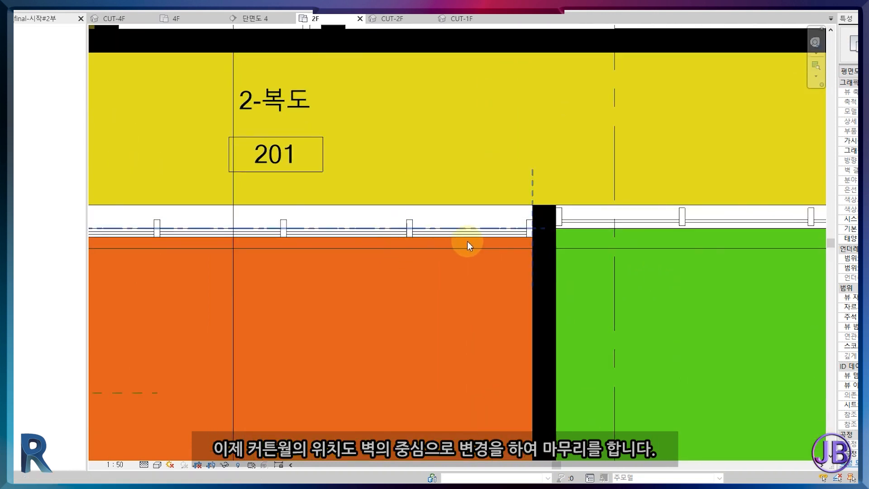
{"action": "left_click", "coordinate": [534, 191]}
{"action": "scroll", "coordinate": [528, 194], "scroll_direction": "up", "scroll_amount": 1}
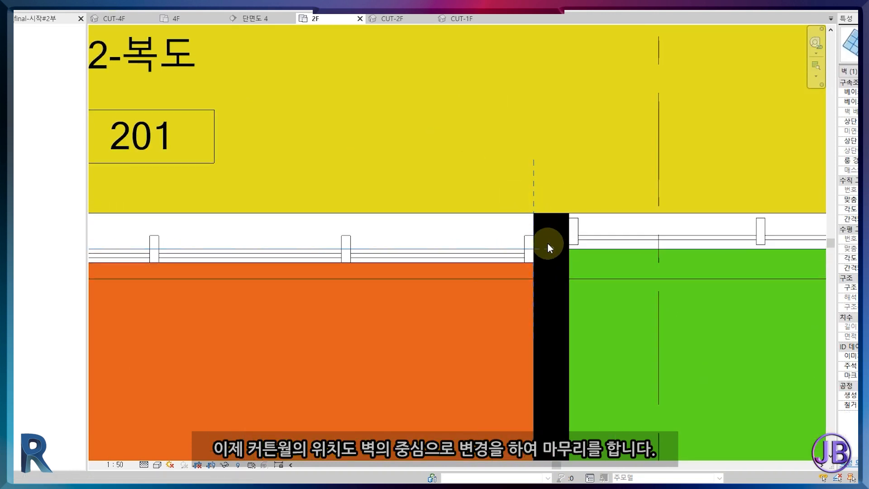
{"action": "scroll", "coordinate": [547, 243], "scroll_direction": "up", "scroll_amount": 2}
{"action": "left_click_drag", "start_coordinate": [550, 254], "coordinate": [553, 232]}
{"action": "key", "text": "Escape"}
{"action": "scroll", "coordinate": [551, 251], "scroll_direction": "down", "scroll_amount": 1}
{"action": "scroll", "coordinate": [551, 251], "scroll_direction": "down", "scroll_amount": 3}
{"action": "scroll", "coordinate": [532, 294], "scroll_direction": "down", "scroll_amount": 2}
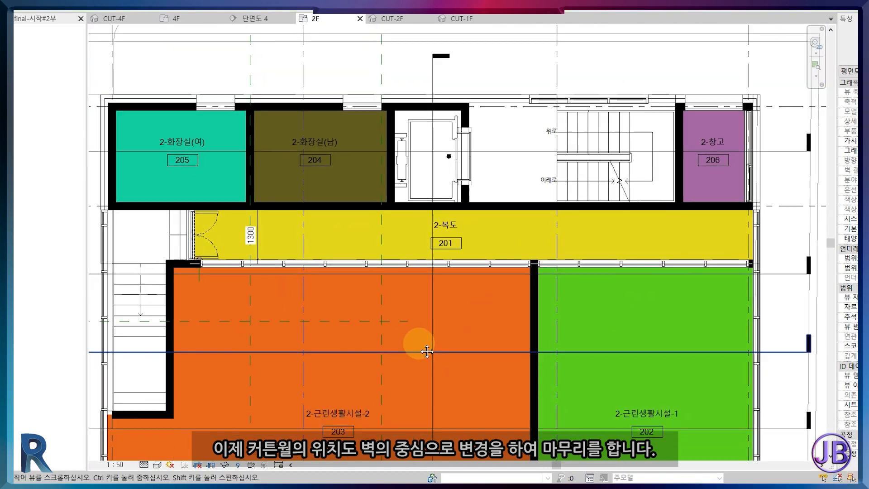
Inspect the two corridor wall openings against their curtain walls in the CUT-2F 3D view.
{"action": "left_click", "coordinate": [408, 18]}
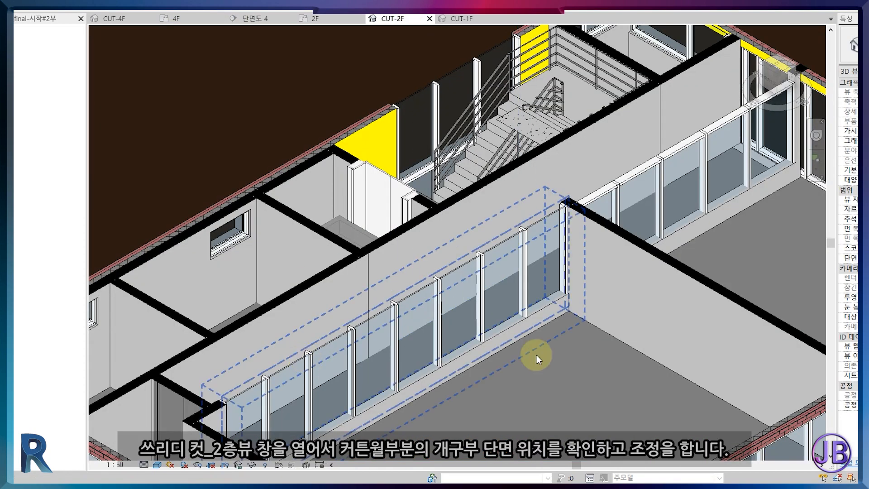
{"action": "scroll", "coordinate": [478, 356], "scroll_direction": "up", "scroll_amount": 2}
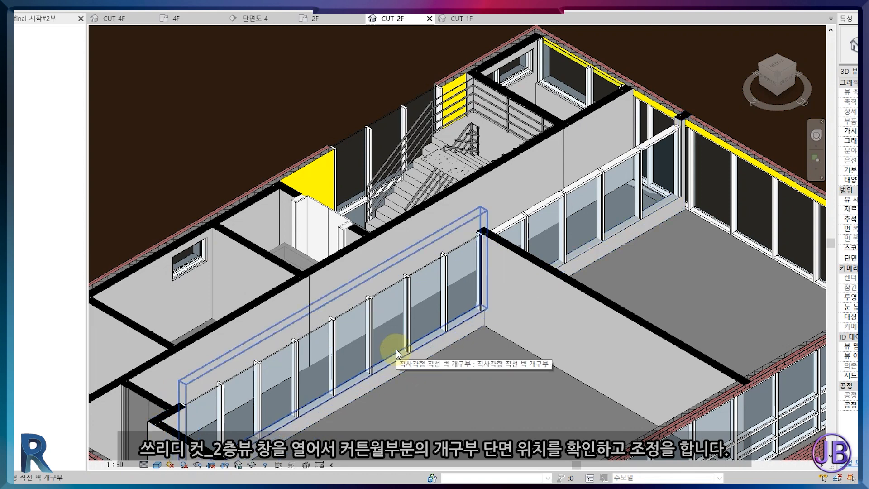
{"action": "left_click", "coordinate": [441, 235]}
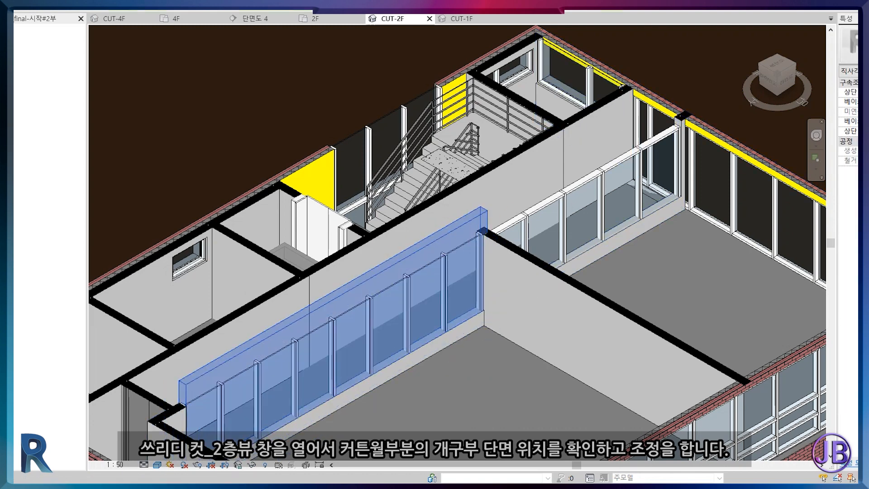
{"action": "left_click", "coordinate": [591, 243]}
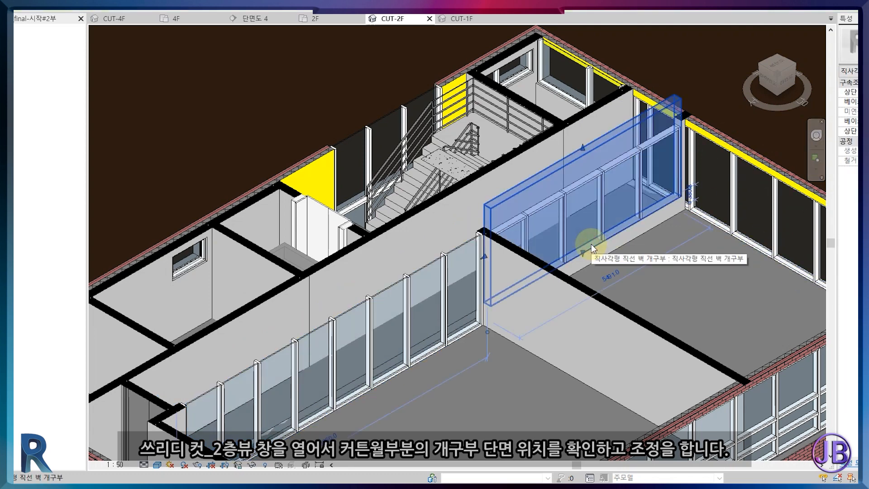
{"action": "key", "text": "Escape"}
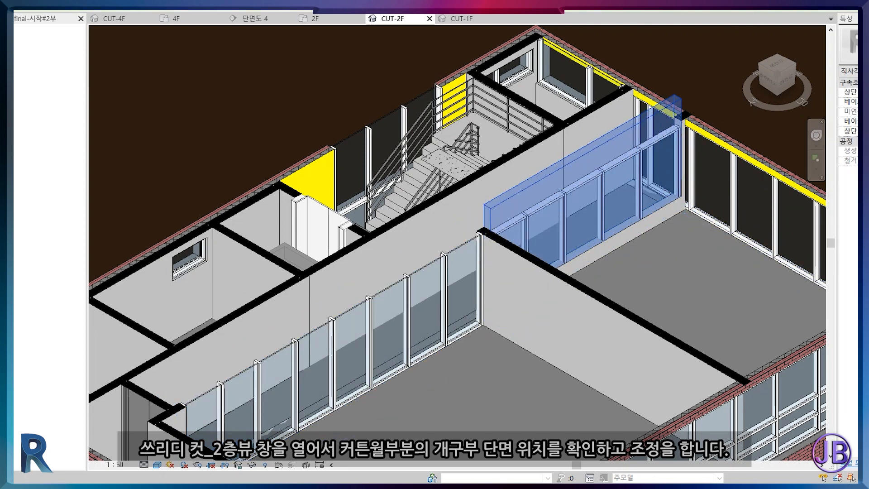
{"action": "scroll", "coordinate": [363, 309], "scroll_direction": "down", "scroll_amount": 6}
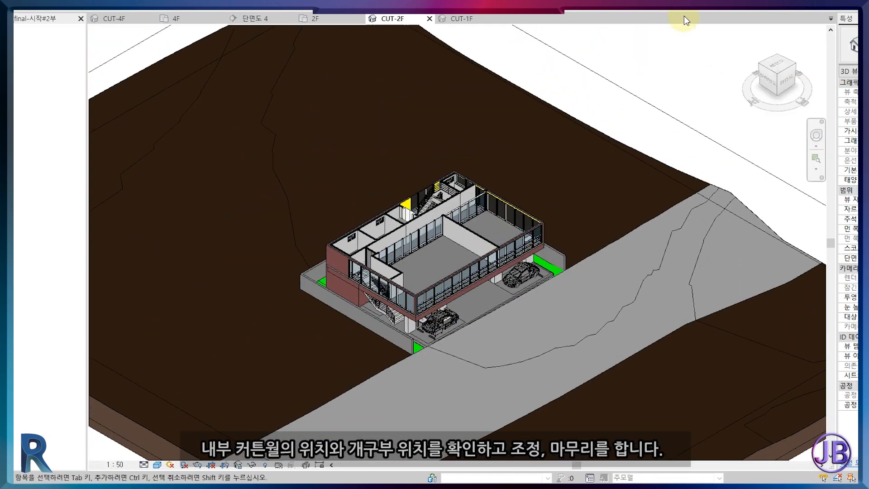
Lower the top face of the section box slightly in the CUT-2F view.
{"action": "left_click", "coordinate": [646, 101]}
{"action": "scroll", "coordinate": [372, 306], "scroll_direction": "up", "scroll_amount": 3}
{"action": "scroll", "coordinate": [375, 301], "scroll_direction": "up", "scroll_amount": 3}
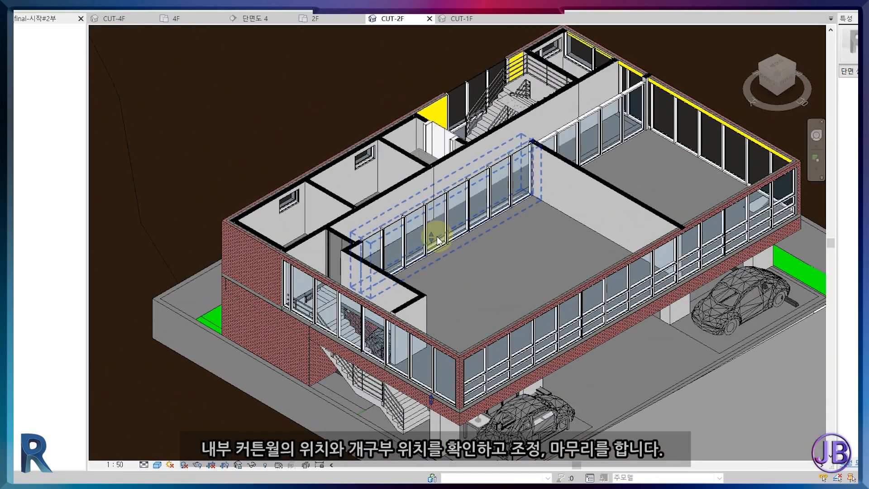
{"action": "left_click", "coordinate": [431, 235]}
{"action": "left_click_drag", "start_coordinate": [431, 220], "coordinate": [433, 238]}
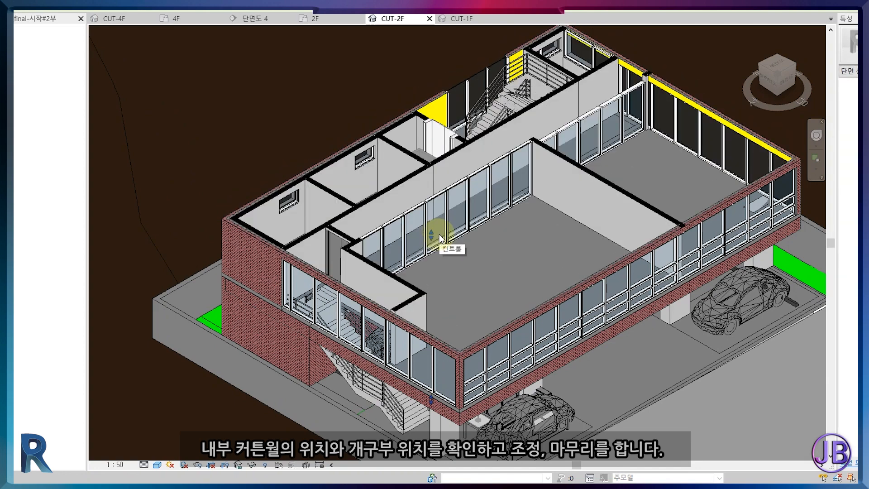
Check the room 202 and 203 corridor curtain walls in the 3D view and in section 단면도 4.
{"action": "scroll", "coordinate": [661, 69], "scroll_direction": "up", "scroll_amount": 3}
{"action": "left_click", "coordinate": [573, 129]}
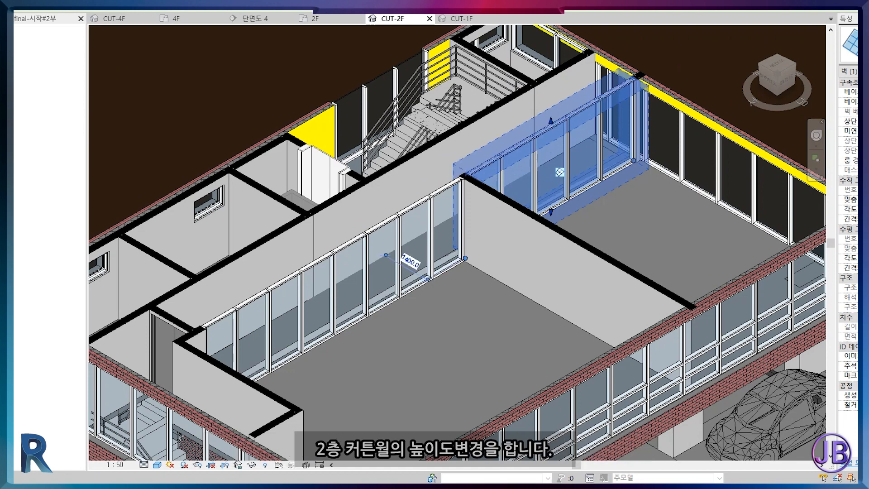
{"action": "key", "text": "Escape"}
{"action": "scroll", "coordinate": [276, 251], "scroll_direction": "down", "scroll_amount": 3}
{"action": "middle_click_drag", "start_coordinate": [276, 256], "coordinate": [475, 280]}
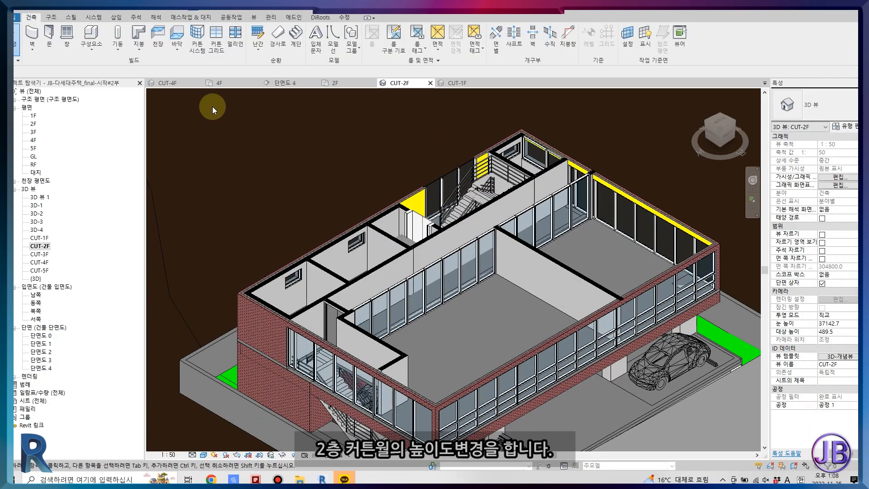
{"action": "left_click", "coordinate": [299, 83]}
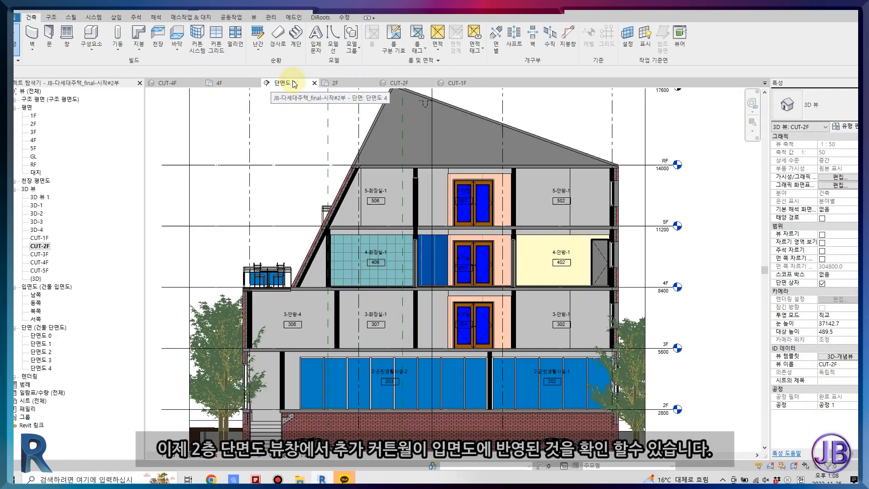
{"action": "scroll", "coordinate": [396, 322], "scroll_direction": "up", "scroll_amount": 5}
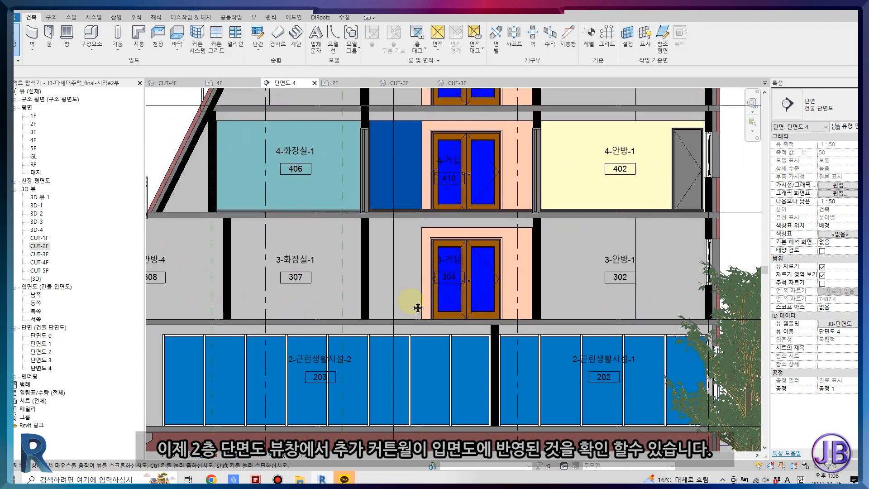
{"action": "middle_click_drag", "start_coordinate": [355, 287], "coordinate": [335, 233]}
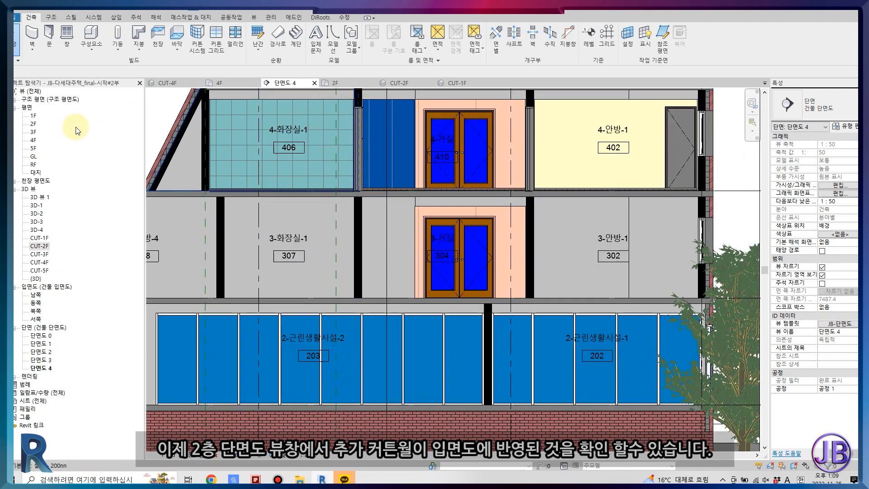
In the 2F floor plan, place automatic ceilings of type 600 x 1200mm 그리드 at 2400 in rooms 204, 202 and 203.
{"action": "double_click", "coordinate": [34, 125]}
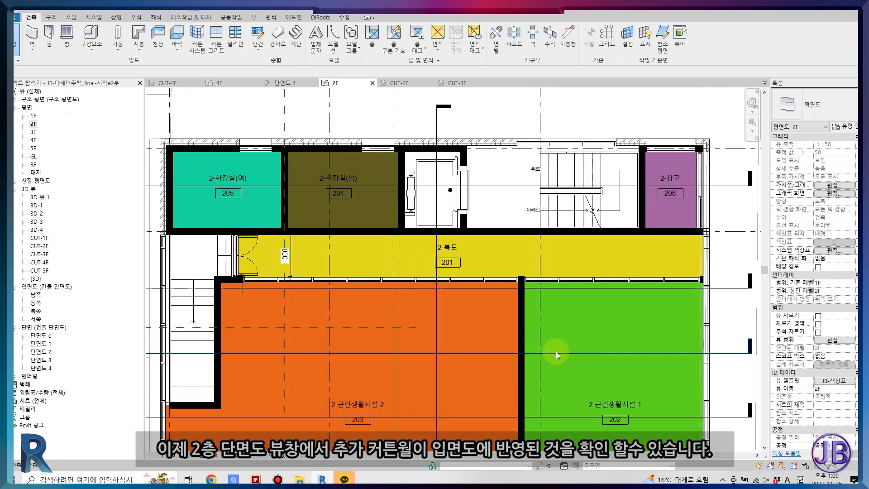
{"action": "scroll", "coordinate": [543, 335], "scroll_direction": "down", "scroll_amount": 2}
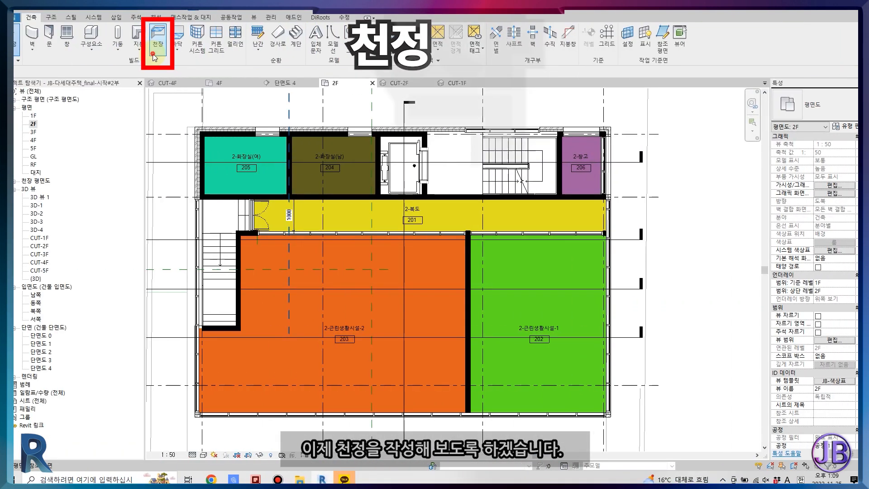
{"action": "left_click", "coordinate": [154, 56]}
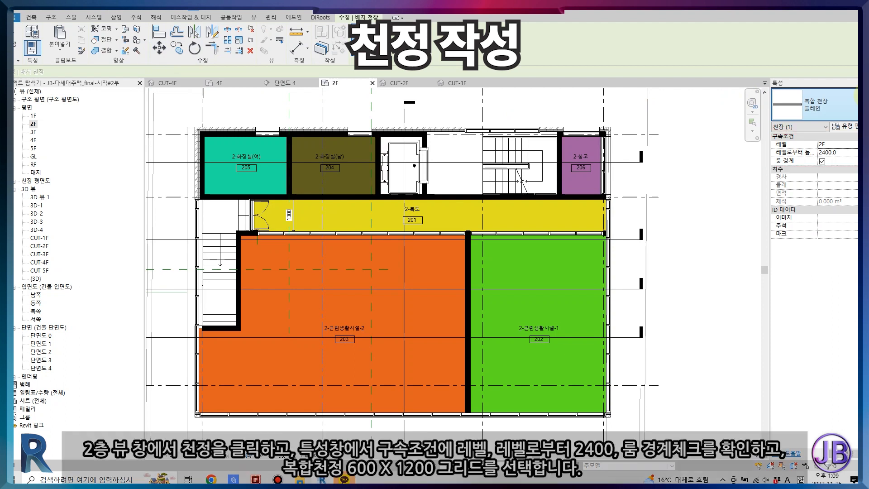
{"action": "left_click", "coordinate": [854, 103]}
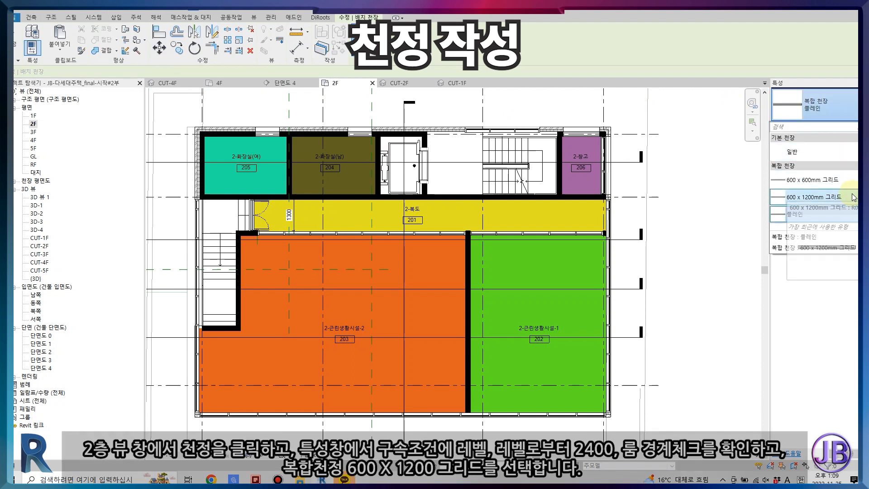
{"action": "left_click", "coordinate": [815, 197]}
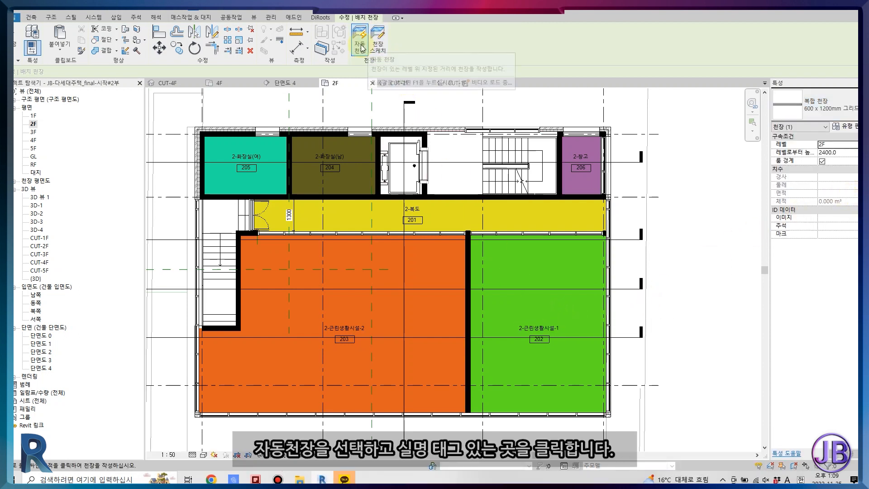
{"action": "left_click", "coordinate": [336, 167]}
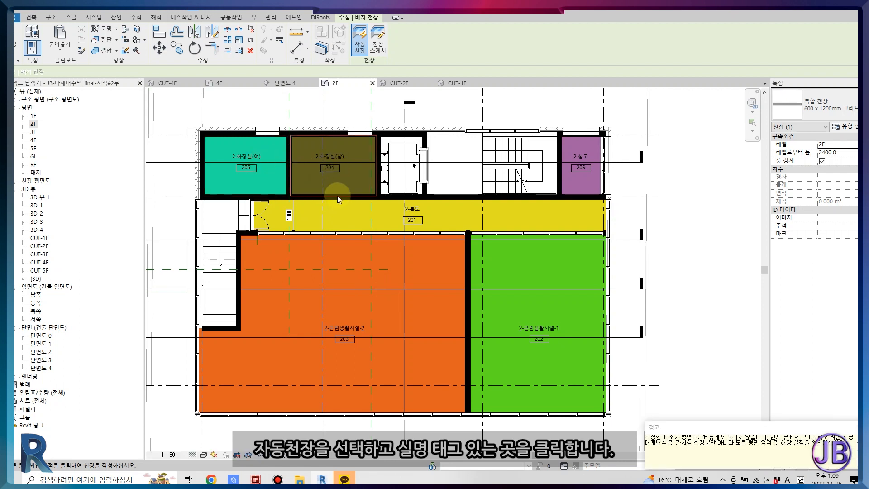
{"action": "left_click", "coordinate": [559, 327]}
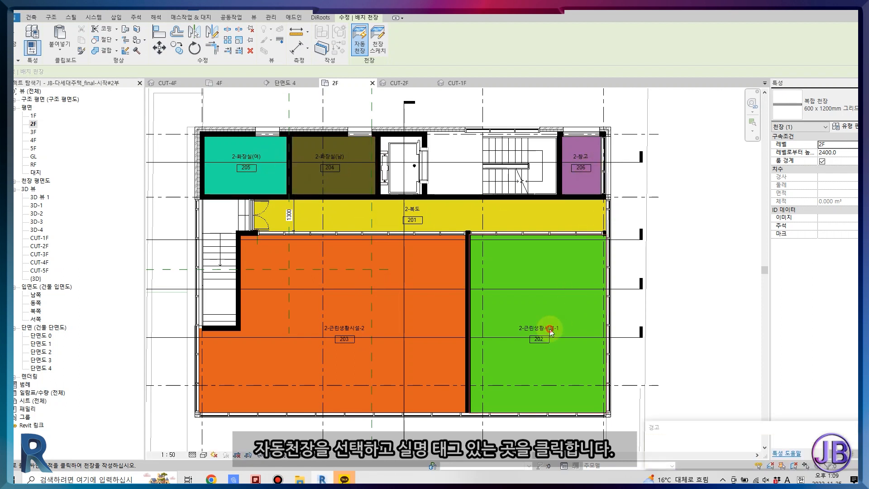
{"action": "left_click", "coordinate": [356, 336]}
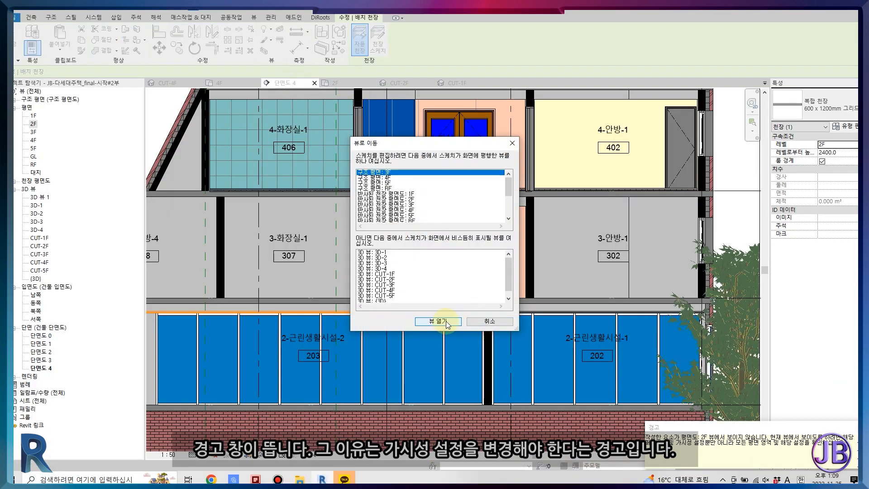
Examine the new 2F ceilings in section 단면도 4.
{"action": "left_click", "coordinate": [438, 322]}
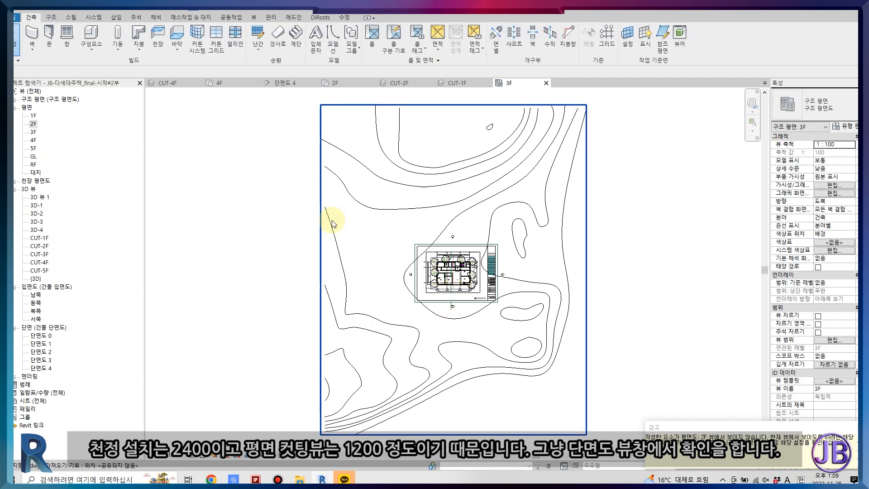
{"action": "left_click", "coordinate": [293, 82]}
{"action": "middle_click_drag", "start_coordinate": [443, 434], "coordinate": [442, 345]}
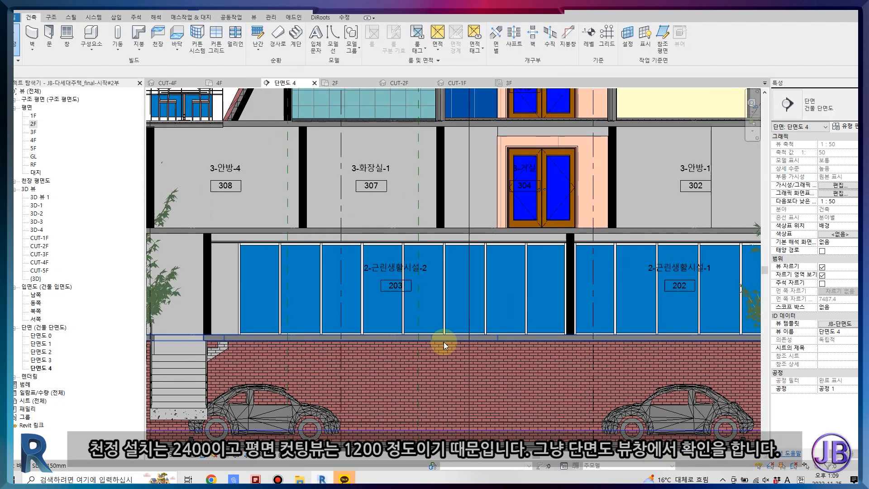
{"action": "left_click", "coordinate": [234, 243]}
{"action": "key", "text": "Escape"}
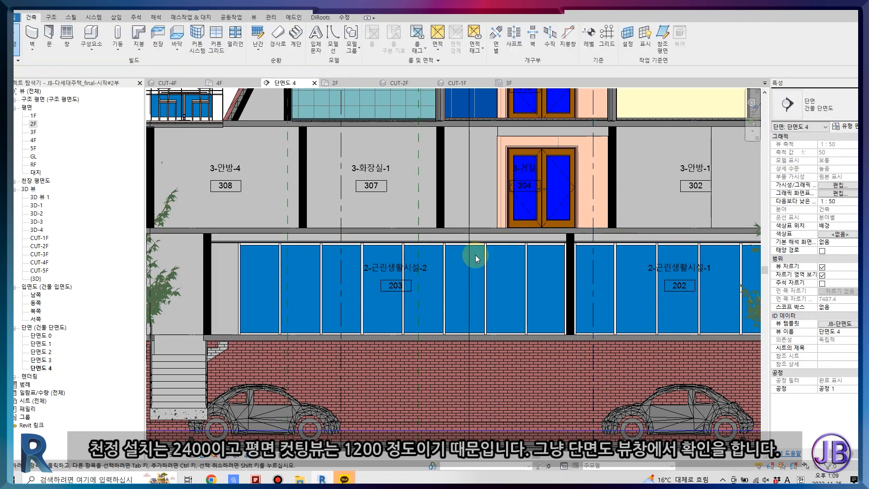
{"action": "middle_click_drag", "start_coordinate": [476, 255], "coordinate": [438, 404]}
{"action": "left_click", "coordinate": [509, 83]}
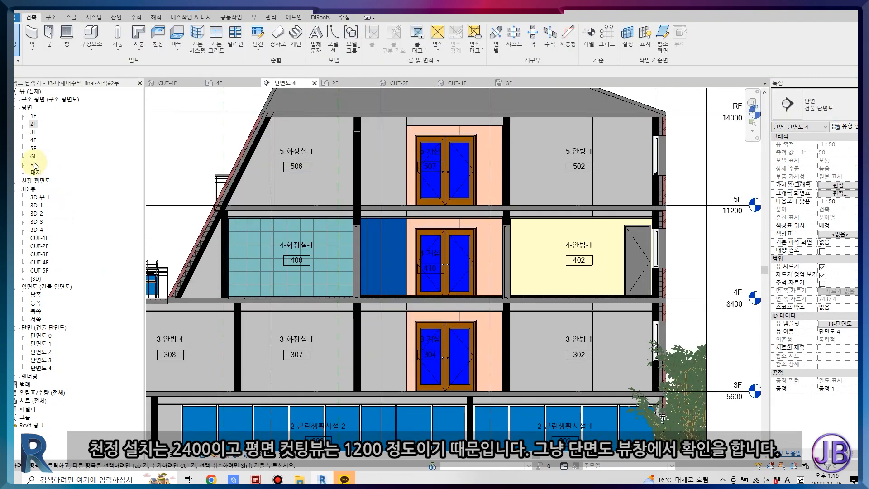
In the 5F floor plan, place automatic 600 x 1200mm 그리드 ceilings at 2400 in rooms 502, 503, 504 and the yellow room north of 502.
{"action": "double_click", "coordinate": [33, 148]}
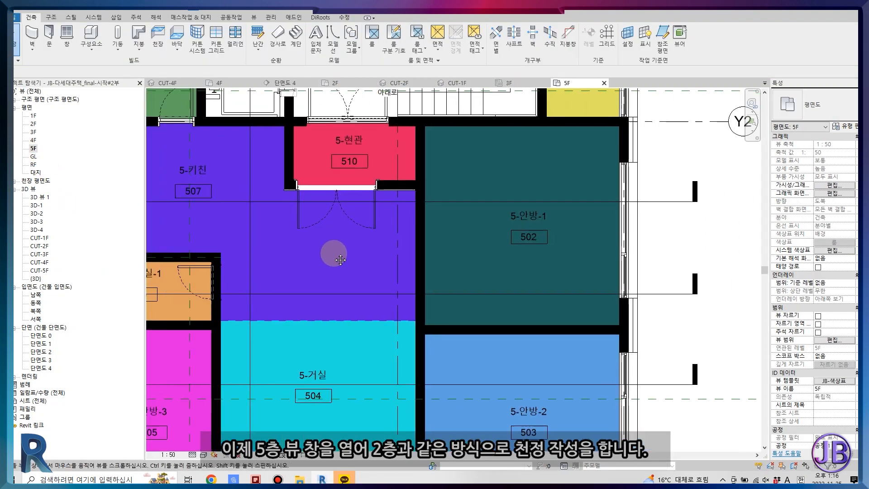
{"action": "left_click", "coordinate": [160, 51]}
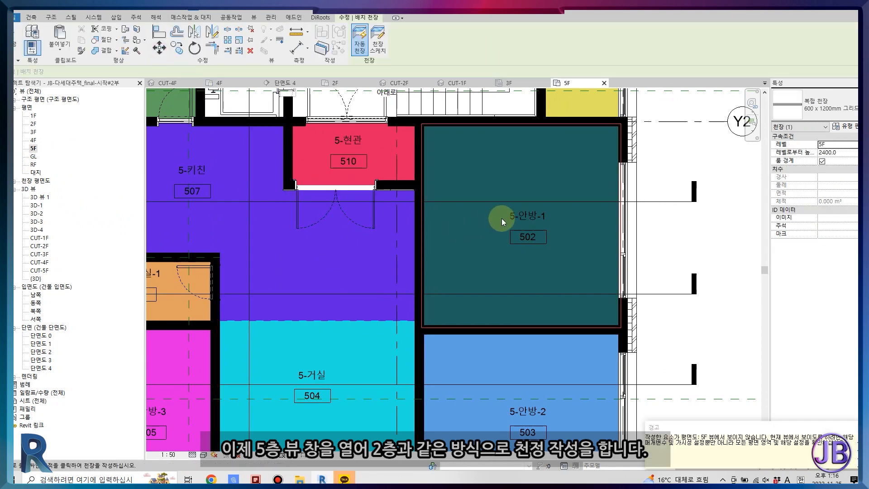
{"action": "middle_click_drag", "start_coordinate": [508, 280], "coordinate": [514, 321]}
{"action": "scroll", "coordinate": [514, 320], "scroll_direction": "down", "scroll_amount": 1}
{"action": "left_click", "coordinate": [562, 173]}
{"action": "left_click", "coordinate": [508, 244]}
{"action": "middle_click_drag", "start_coordinate": [509, 243], "coordinate": [488, 173]}
{"action": "left_click", "coordinate": [516, 349]}
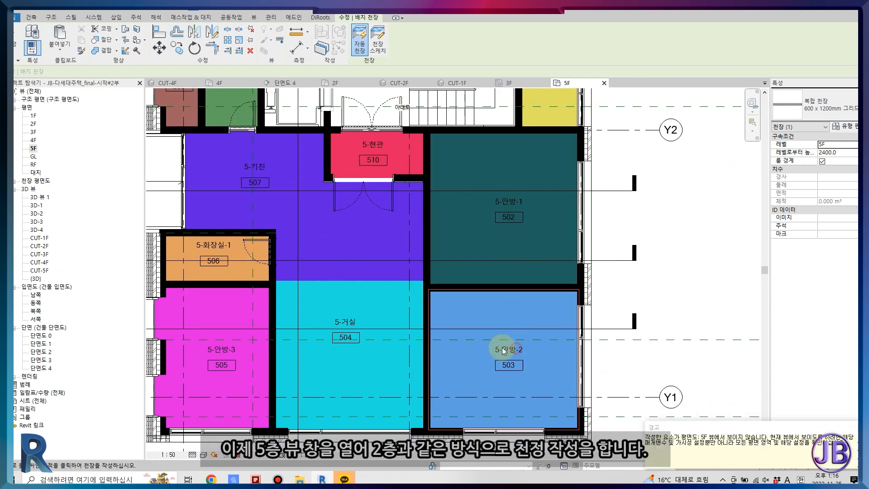
{"action": "left_click", "coordinate": [335, 345]}
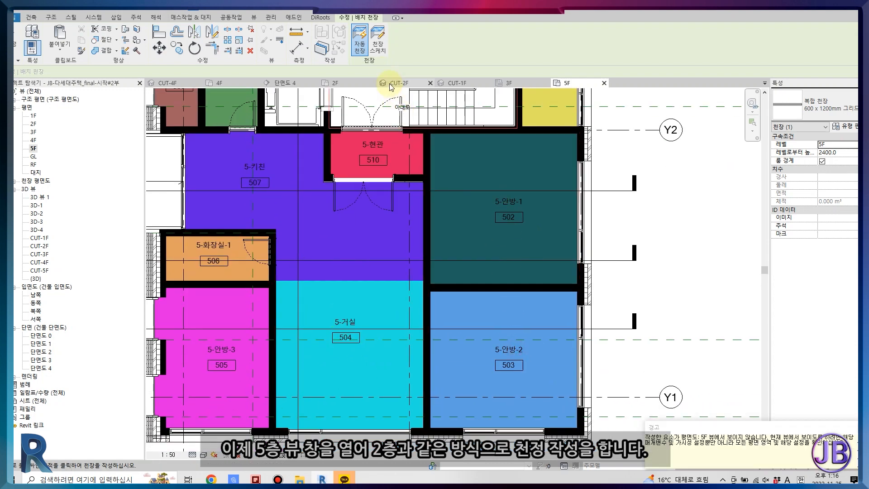
Sketch a closed ceiling boundary about 4100 mm wide around kitchen 507, following its walls and the corner of bathroom 506.
{"action": "left_click", "coordinate": [375, 46]}
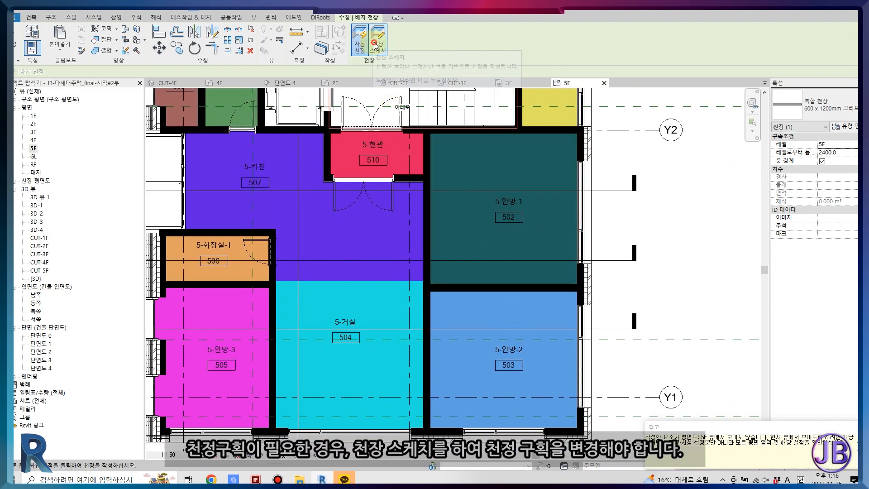
{"action": "scroll", "coordinate": [297, 246], "scroll_direction": "up", "scroll_amount": 4}
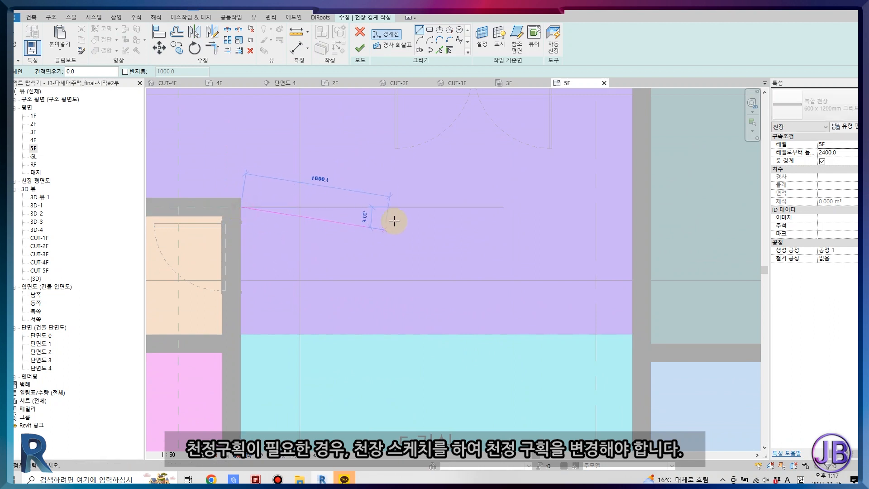
{"action": "left_click", "coordinate": [381, 208]}
{"action": "middle_click_drag", "start_coordinate": [381, 208], "coordinate": [372, 368]}
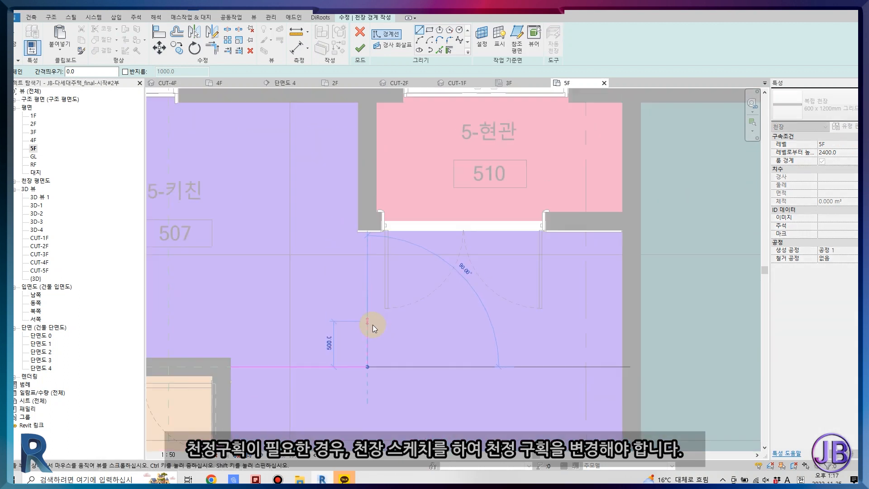
{"action": "left_click", "coordinate": [367, 103]}
{"action": "middle_click_drag", "start_coordinate": [272, 134], "coordinate": [586, 182]}
{"action": "left_click", "coordinate": [303, 152]}
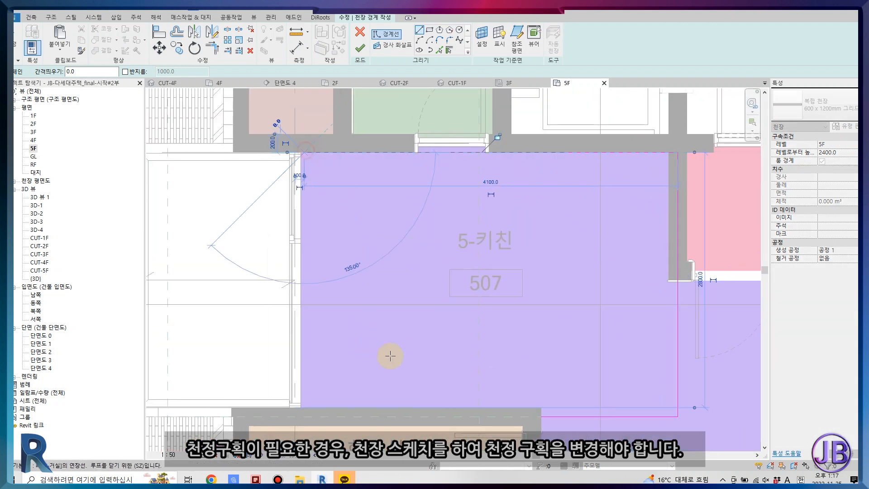
{"action": "scroll", "coordinate": [335, 421], "scroll_direction": "up", "scroll_amount": 2}
{"action": "left_click", "coordinate": [275, 396]}
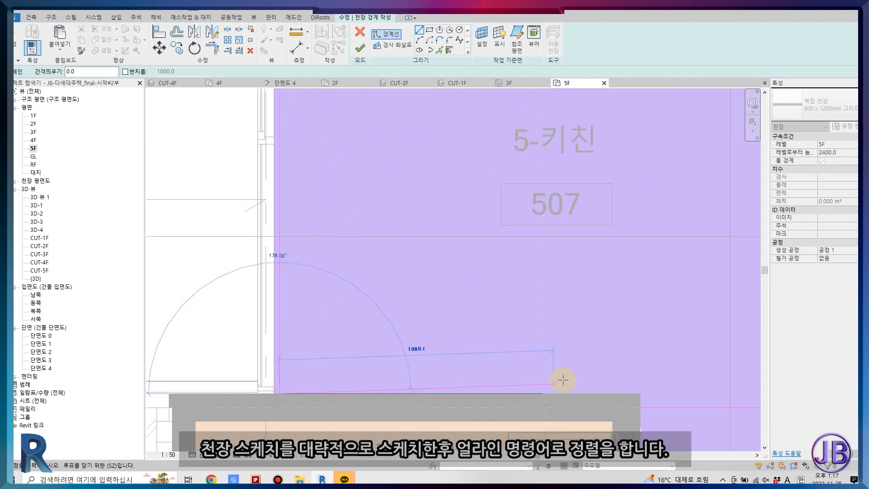
{"action": "left_click", "coordinate": [646, 408]}
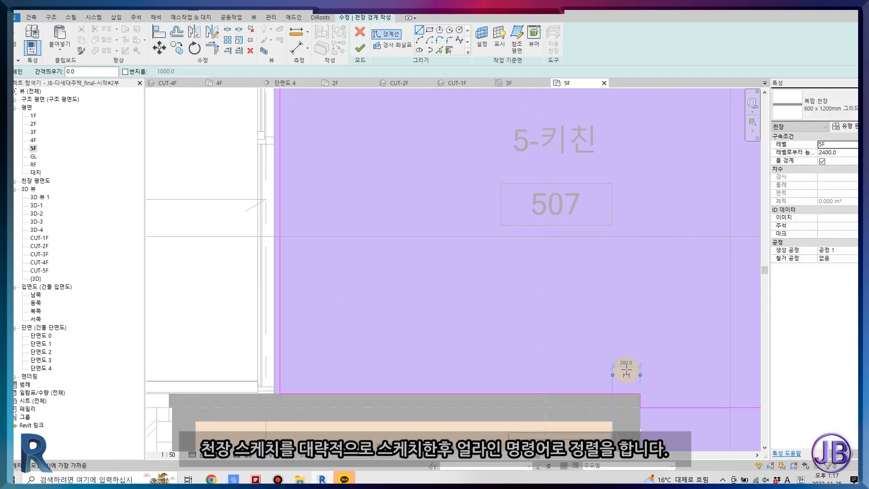
Align the east line of the kitchen 507 ceiling boundary with the face of the wall beside entrance 510.
{"action": "scroll", "coordinate": [523, 419], "scroll_direction": "down", "scroll_amount": 2}
{"action": "middle_click_drag", "start_coordinate": [502, 435], "coordinate": [308, 423]}
{"action": "key", "text": "Escape"}
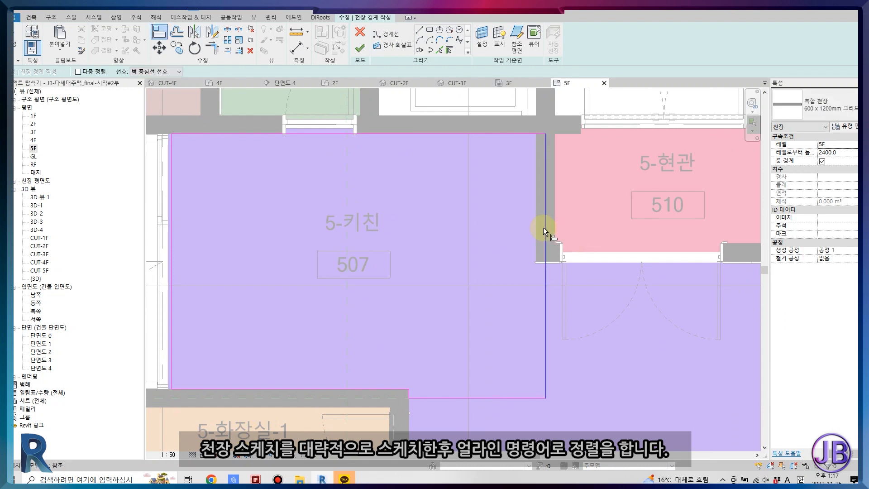
{"action": "scroll", "coordinate": [535, 217], "scroll_direction": "up", "scroll_amount": 2}
{"action": "left_click", "coordinate": [539, 213]}
{"action": "left_click", "coordinate": [550, 226]}
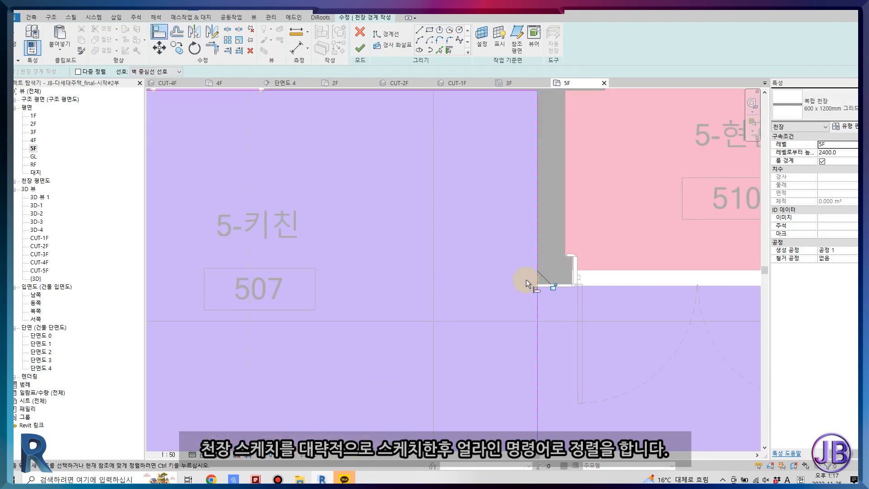
Align the west line of the kitchen 507 ceiling boundary with the inner edge of the window wall.
{"action": "scroll", "coordinate": [526, 278], "scroll_direction": "down", "scroll_amount": 1}
{"action": "middle_click_drag", "start_coordinate": [275, 198], "coordinate": [610, 238]}
{"action": "scroll", "coordinate": [610, 238], "scroll_direction": "up", "scroll_amount": 3}
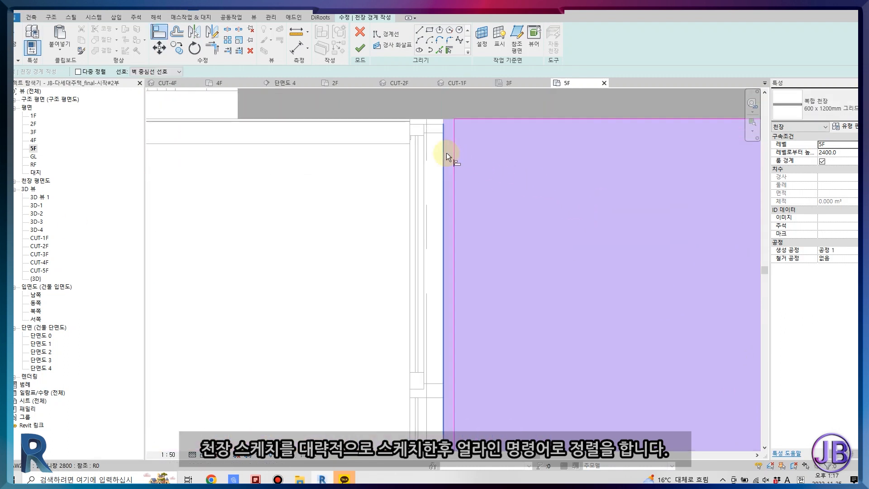
{"action": "key", "text": "Escape"}
{"action": "key", "text": "Escape"}
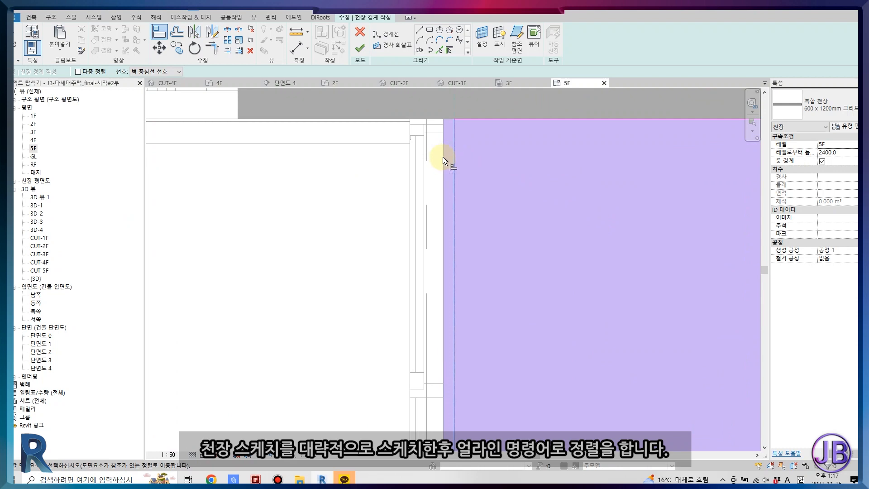
{"action": "key", "text": "a"}
{"action": "key", "text": "l"}
{"action": "left_click", "coordinate": [444, 156]}
{"action": "left_click", "coordinate": [454, 156]}
{"action": "scroll", "coordinate": [460, 200], "scroll_direction": "down", "scroll_amount": 5}
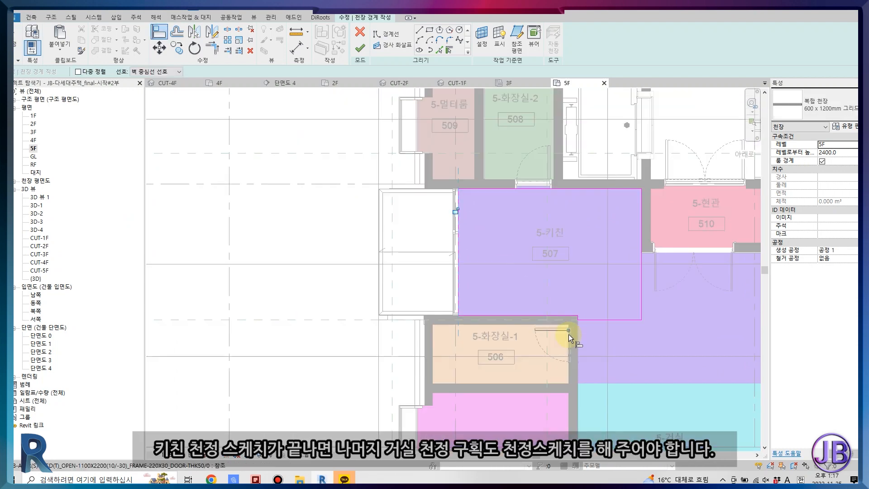
Finish the sketched ceiling for kitchen 507.
{"action": "scroll", "coordinate": [571, 333], "scroll_direction": "up", "scroll_amount": 2}
{"action": "middle_click_drag", "start_coordinate": [595, 332], "coordinate": [483, 305]}
{"action": "scroll", "coordinate": [483, 306], "scroll_direction": "down", "scroll_amount": 3}
{"action": "left_click", "coordinate": [360, 47]}
{"action": "scroll", "coordinate": [393, 245], "scroll_direction": "down", "scroll_amount": 3}
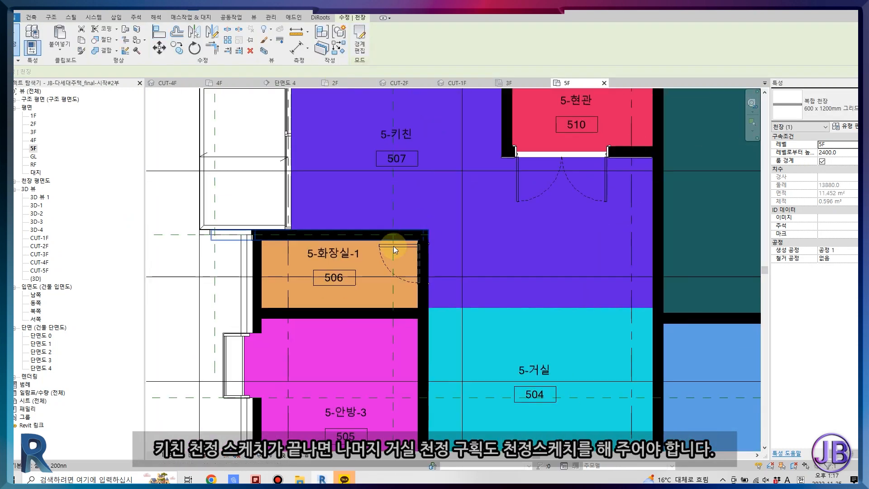
Start a sketched ceiling for living room 504, drawing its west line 5800 mm from bathroom 506's corner and its south line along the walls.
{"action": "left_click", "coordinate": [157, 56]}
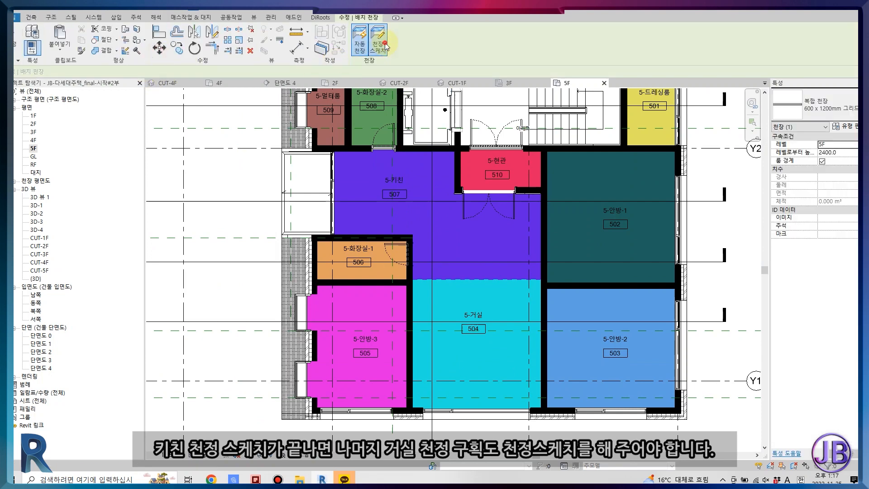
{"action": "left_click", "coordinate": [385, 46]}
{"action": "scroll", "coordinate": [415, 240], "scroll_direction": "up", "scroll_amount": 5}
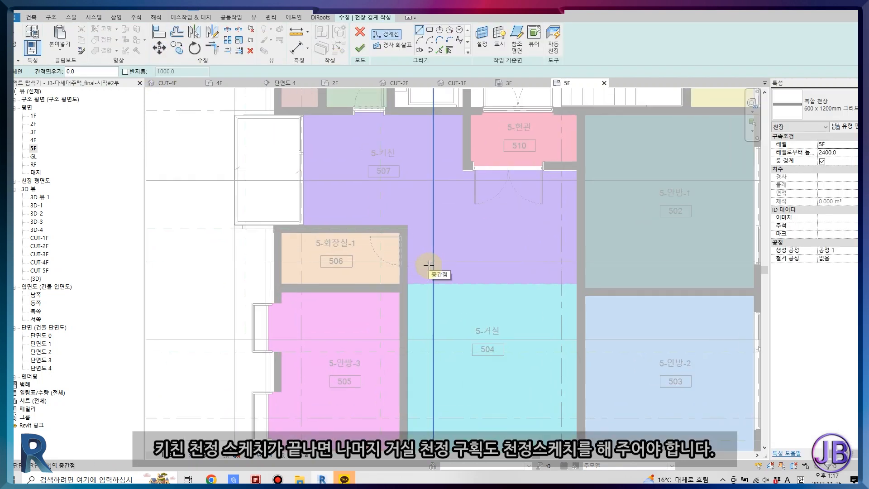
{"action": "scroll", "coordinate": [408, 219], "scroll_direction": "up", "scroll_amount": 2}
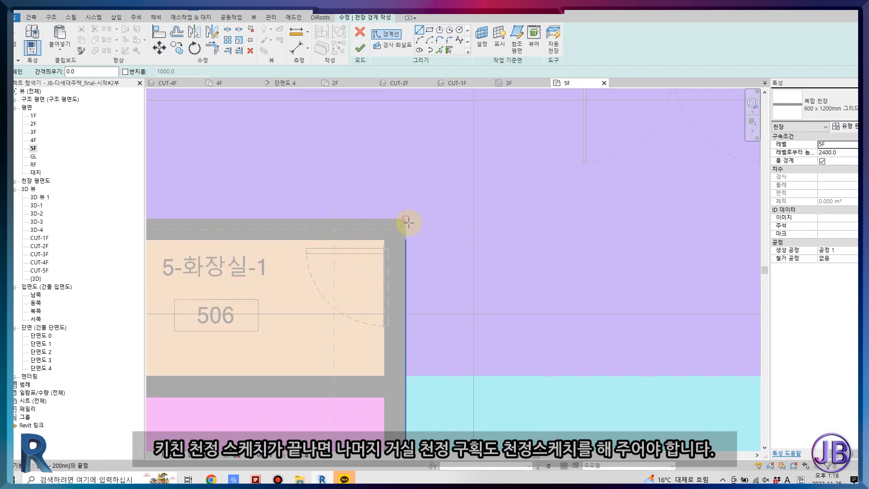
{"action": "left_click", "coordinate": [407, 219]}
{"action": "scroll", "coordinate": [409, 267], "scroll_direction": "down", "scroll_amount": 5}
{"action": "middle_click_drag", "start_coordinate": [393, 326], "coordinate": [375, 230]}
{"action": "scroll", "coordinate": [396, 368], "scroll_direction": "up", "scroll_amount": 4}
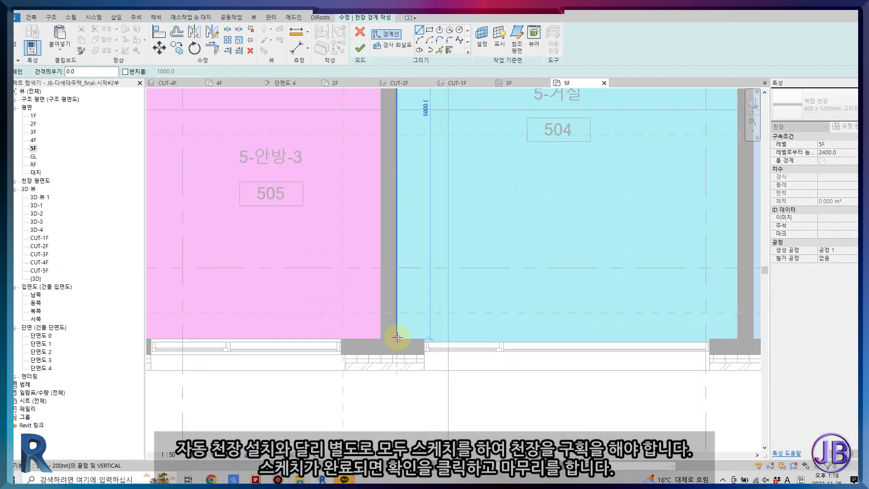
{"action": "left_click", "coordinate": [397, 339]}
{"action": "middle_click_drag", "start_coordinate": [619, 336], "coordinate": [390, 323]}
{"action": "left_click", "coordinate": [508, 321]}
{"action": "scroll", "coordinate": [491, 379], "scroll_direction": "down", "scroll_amount": 3}
{"action": "middle_click_drag", "start_coordinate": [471, 206], "coordinate": [504, 362]}
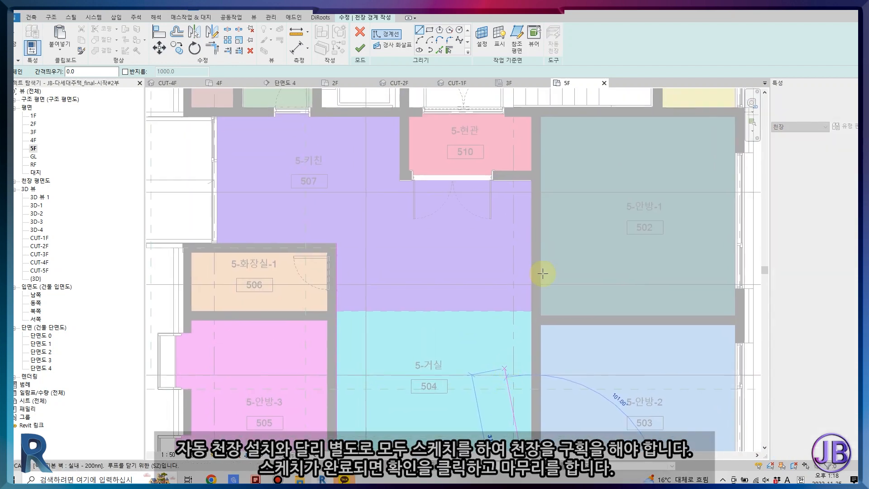
Close the living room 504 ceiling boundary around the hall below entrance 510, with a 1380 mm edge beside the kitchen, and finish the ceiling.
{"action": "scroll", "coordinate": [529, 171], "scroll_direction": "up", "scroll_amount": 6}
{"action": "left_click", "coordinate": [524, 159]}
{"action": "scroll", "coordinate": [524, 156], "scroll_direction": "down", "scroll_amount": 1}
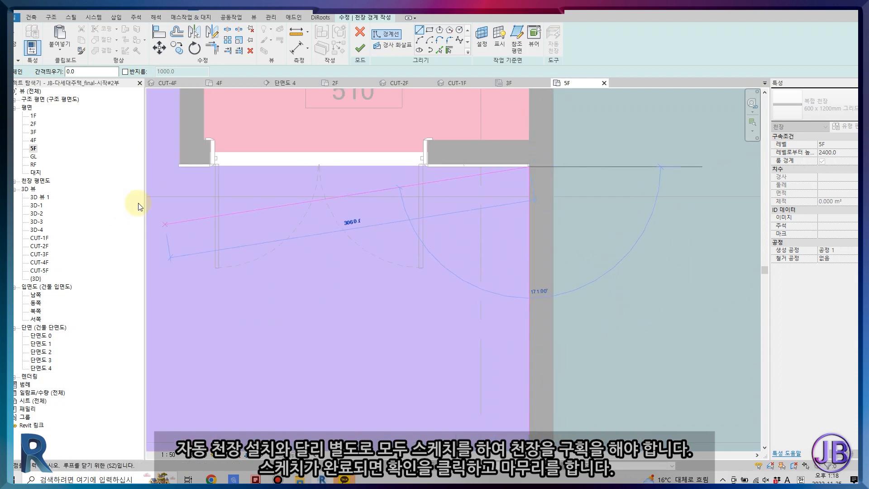
{"action": "middle_click_drag", "start_coordinate": [196, 193], "coordinate": [575, 171]}
{"action": "scroll", "coordinate": [575, 171], "scroll_direction": "up", "scroll_amount": 2}
{"action": "left_click", "coordinate": [547, 384]}
{"action": "left_click", "coordinate": [292, 385]}
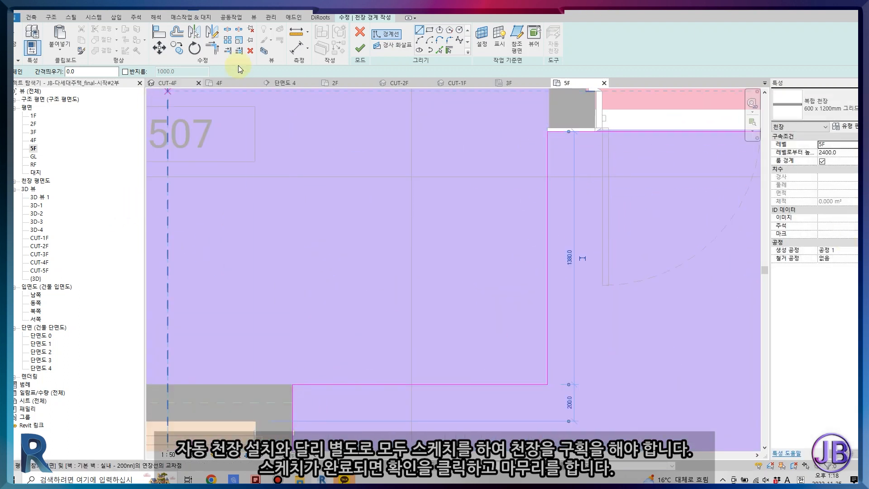
{"action": "left_click", "coordinate": [361, 50]}
{"action": "scroll", "coordinate": [393, 222], "scroll_direction": "down", "scroll_amount": 5}
{"action": "middle_click_drag", "start_coordinate": [377, 419], "coordinate": [430, 385]}
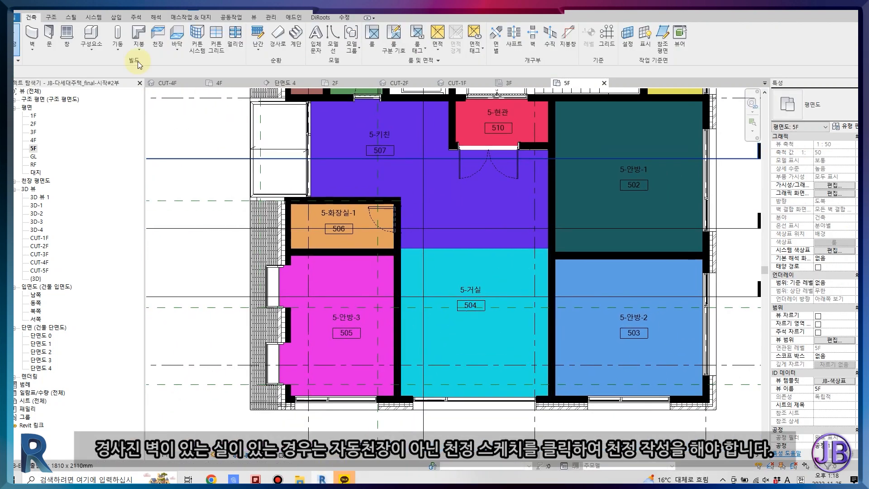
Create a 600 x 1200mm 그리드 ceiling at 2400 in bathroom 506 from a rectangular boundary 1300 mm deep between its walls.
{"action": "left_click", "coordinate": [159, 42]}
{"action": "left_click", "coordinate": [378, 44]}
{"action": "scroll", "coordinate": [310, 216], "scroll_direction": "up", "scroll_amount": 4}
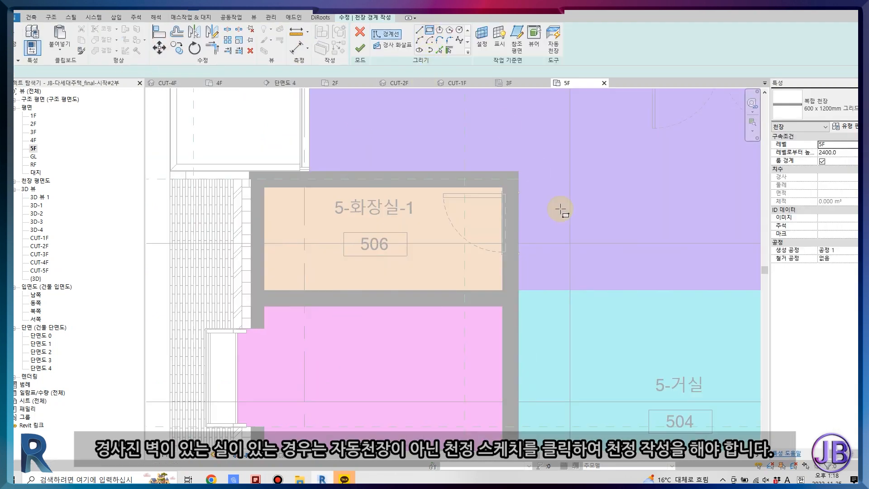
{"action": "left_click", "coordinate": [503, 180]}
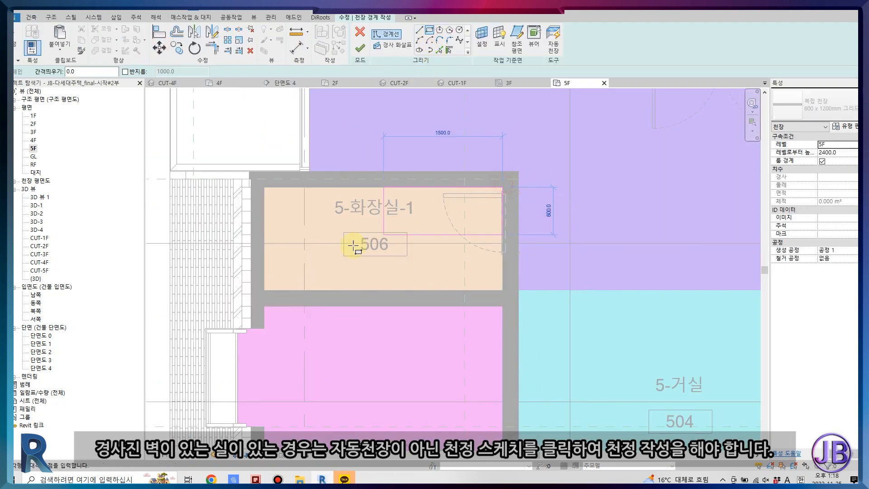
{"action": "left_click", "coordinate": [266, 290]}
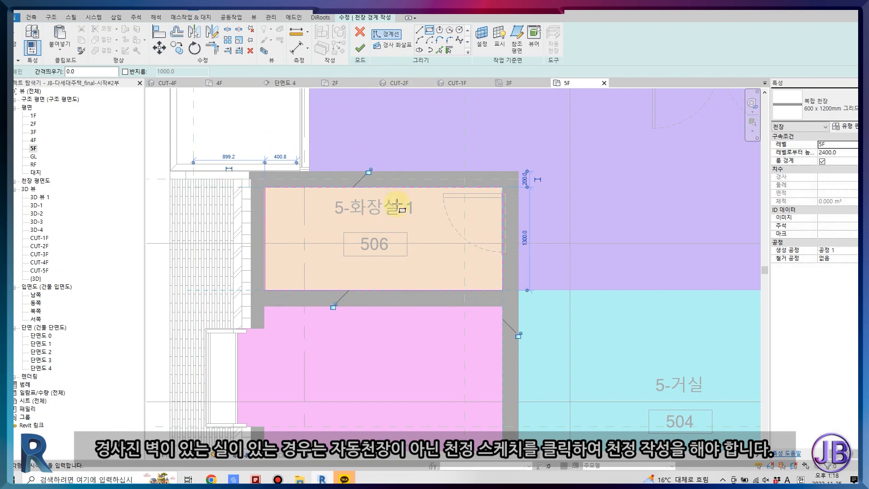
{"action": "scroll", "coordinate": [358, 217], "scroll_direction": "up", "scroll_amount": 2}
{"action": "scroll", "coordinate": [213, 222], "scroll_direction": "up", "scroll_amount": 3}
{"action": "middle_click_drag", "start_coordinate": [213, 221], "coordinate": [305, 235]}
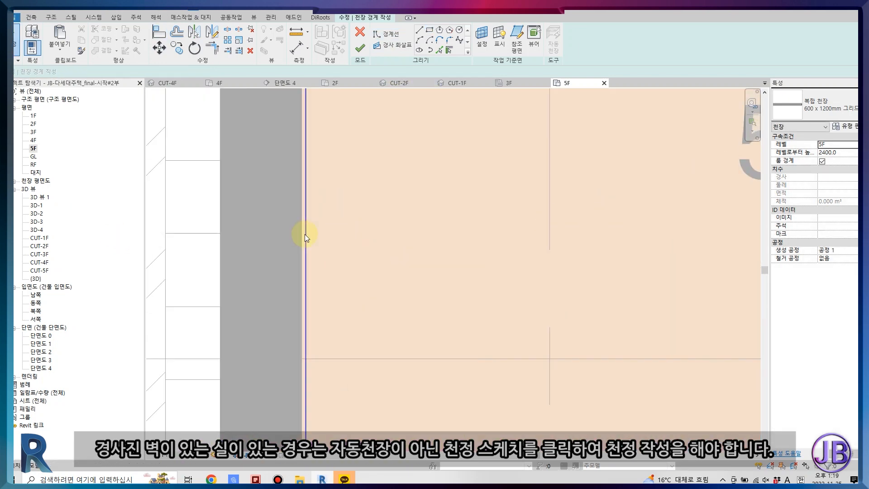
{"action": "scroll", "coordinate": [306, 236], "scroll_direction": "down", "scroll_amount": 3}
{"action": "key", "text": "Escape"}
{"action": "left_click", "coordinate": [361, 50]}
{"action": "scroll", "coordinate": [366, 340], "scroll_direction": "down", "scroll_amount": 2}
{"action": "middle_click_drag", "start_coordinate": [370, 353], "coordinate": [264, 181]}
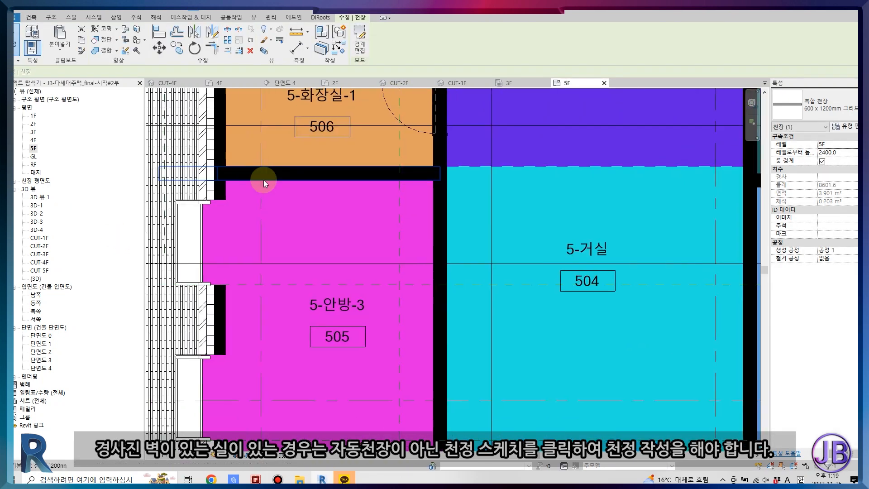
Create a 600 x 1200mm 그리드 ceiling at 2400 in bedroom 505 from a rectangular boundary sketch.
{"action": "left_click", "coordinate": [32, 18]}
{"action": "left_click", "coordinate": [156, 45]}
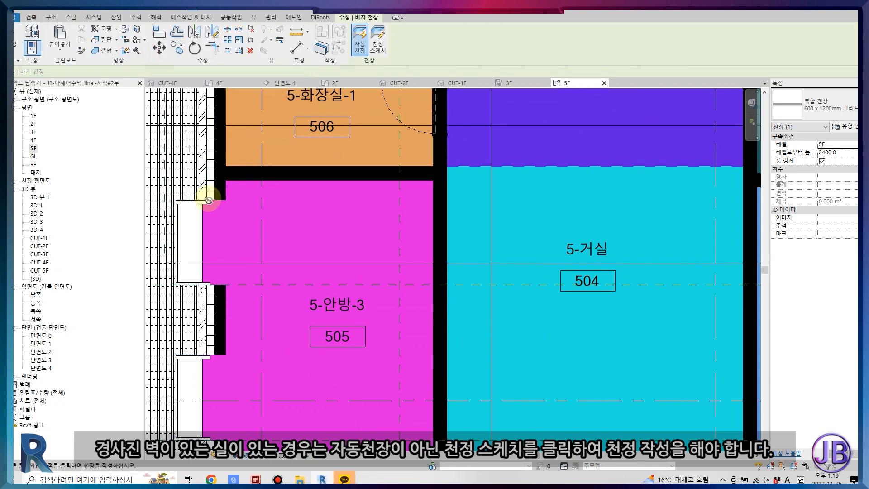
{"action": "left_click", "coordinate": [379, 47]}
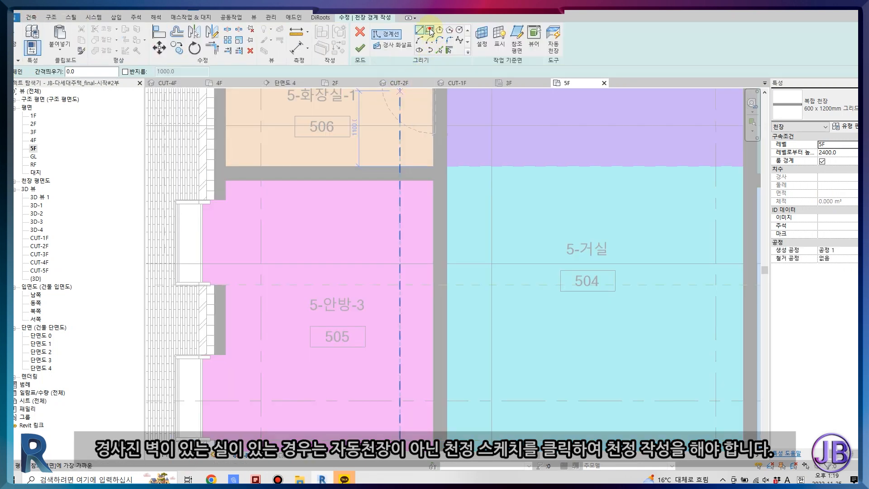
{"action": "scroll", "coordinate": [426, 236], "scroll_direction": "up", "scroll_amount": 2}
{"action": "scroll", "coordinate": [429, 150], "scroll_direction": "down", "scroll_amount": 2}
{"action": "scroll", "coordinate": [300, 388], "scroll_direction": "up", "scroll_amount": 4}
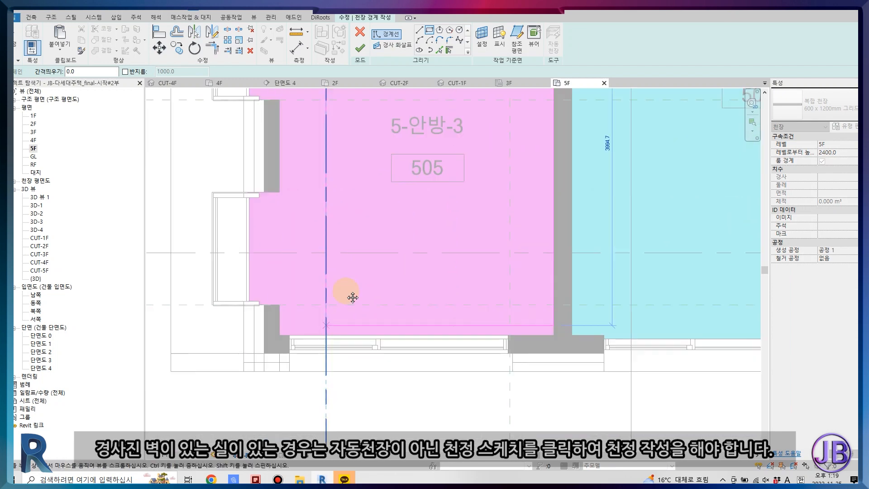
{"action": "left_click", "coordinate": [360, 48]}
{"action": "scroll", "coordinate": [353, 252], "scroll_direction": "up", "scroll_amount": 4}
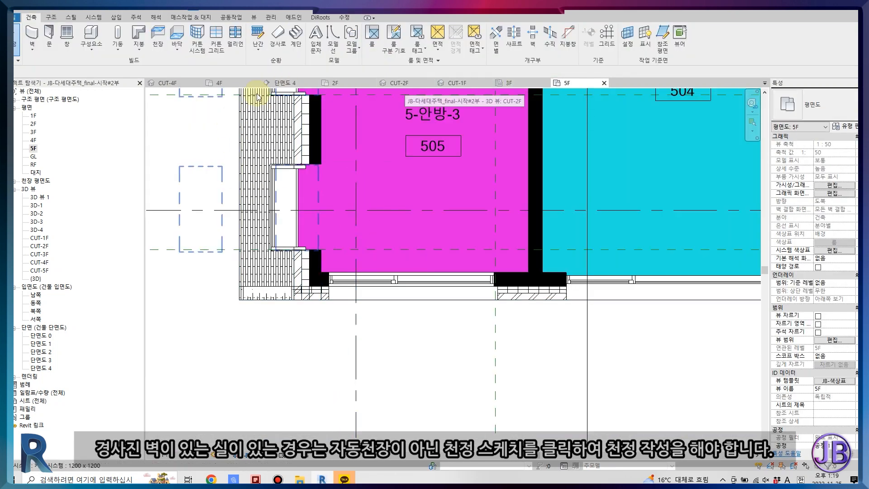
In section 단면도 4, duplicate the structural layer material of wall type 실내 - 200nn as 콘크리트 - 강의용-SEC.
{"action": "left_click", "coordinate": [290, 83]}
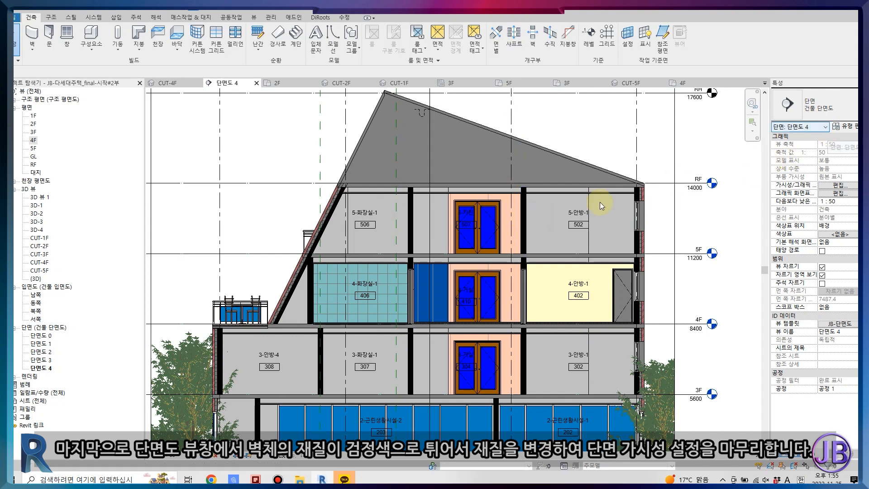
{"action": "left_click", "coordinate": [524, 201]}
{"action": "left_click", "coordinate": [851, 127]}
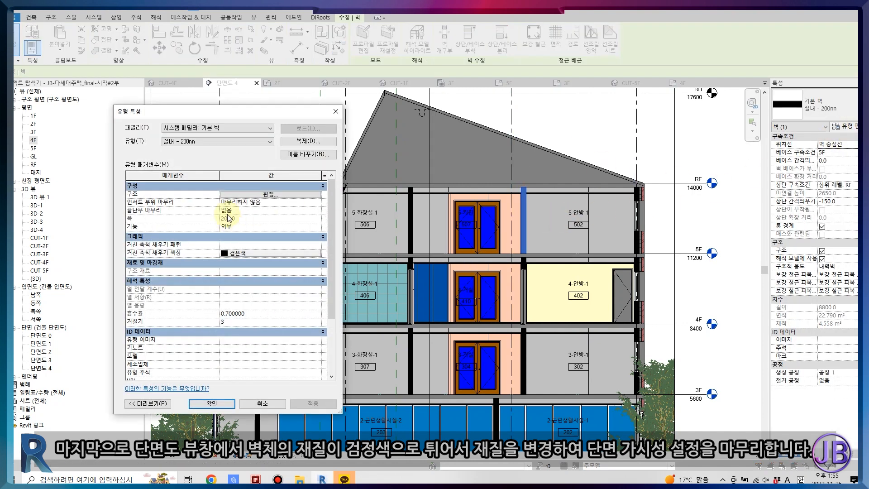
{"action": "left_click", "coordinate": [262, 195]}
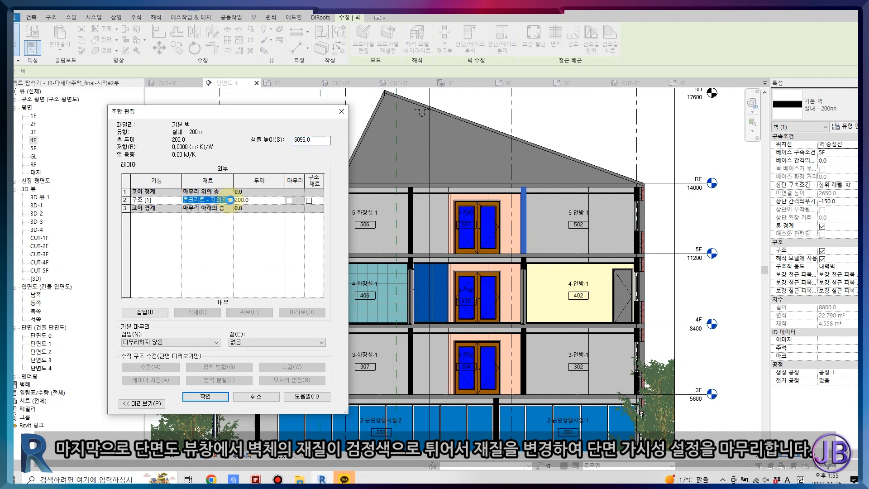
{"action": "left_click", "coordinate": [230, 199]}
{"action": "scroll", "coordinate": [521, 267], "scroll_direction": "up", "scroll_amount": 1}
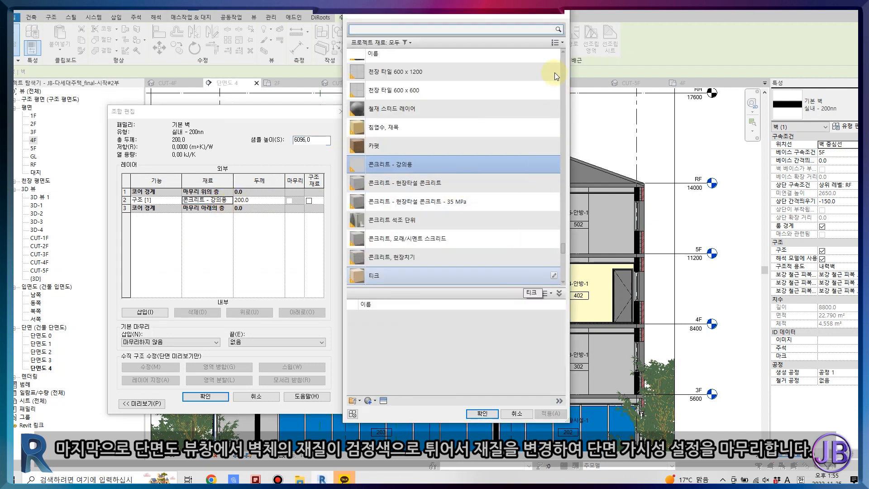
{"action": "right_click", "coordinate": [399, 169]}
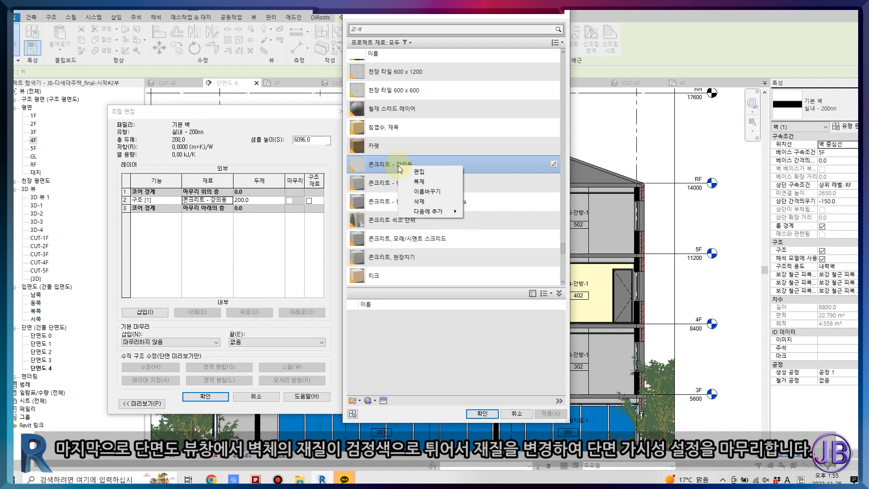
{"action": "left_click", "coordinate": [418, 182]}
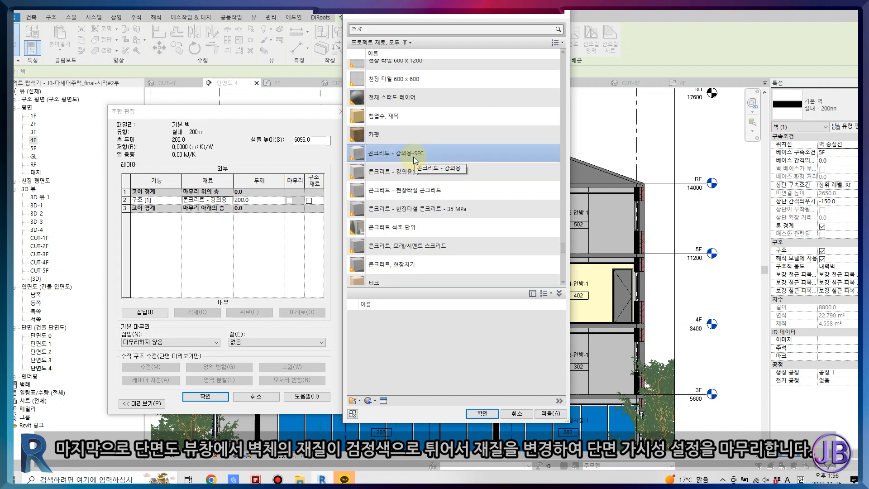
Give 콘크리트 - 강의용-SEC a solid foreground cut pattern (솔리드 채우기) in RGB 120 120 120 and apply it to the wall type.
{"action": "left_click", "coordinate": [559, 400]}
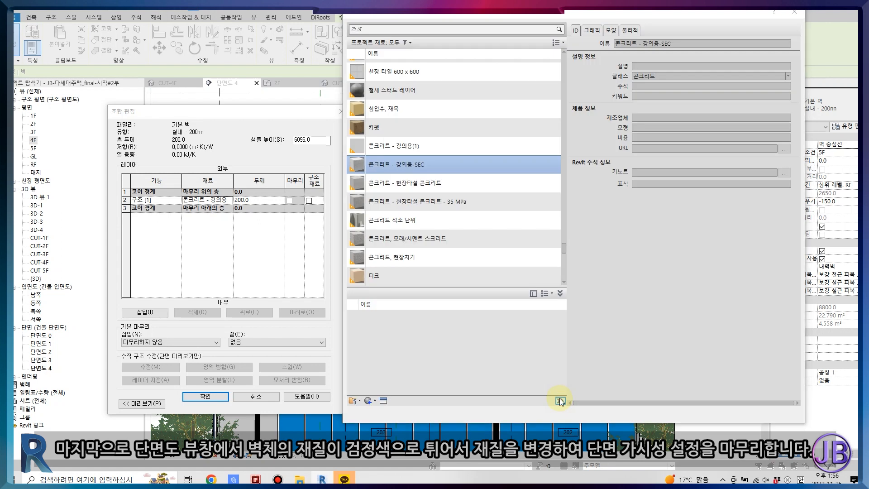
{"action": "left_click", "coordinate": [594, 31]}
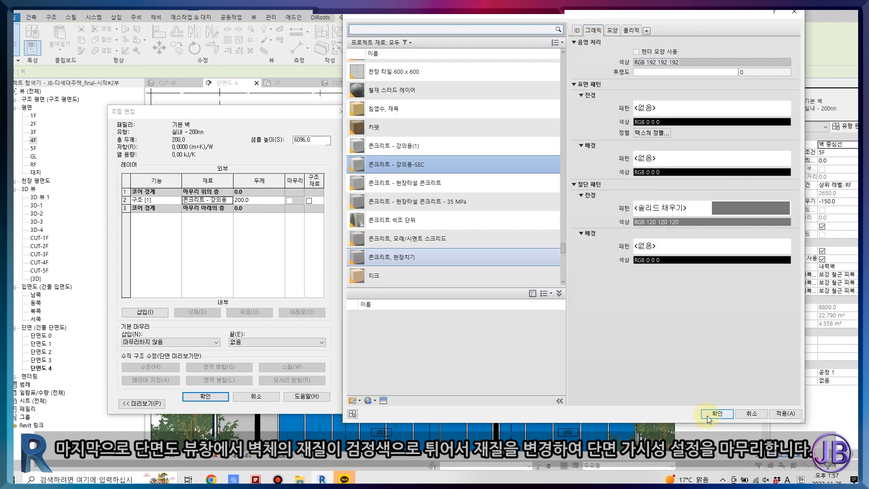
{"action": "left_click", "coordinate": [707, 414]}
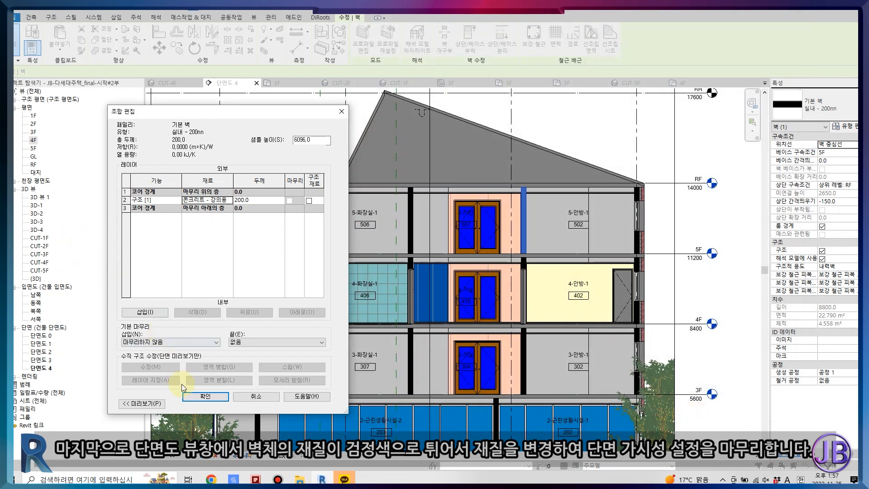
{"action": "left_click", "coordinate": [201, 396]}
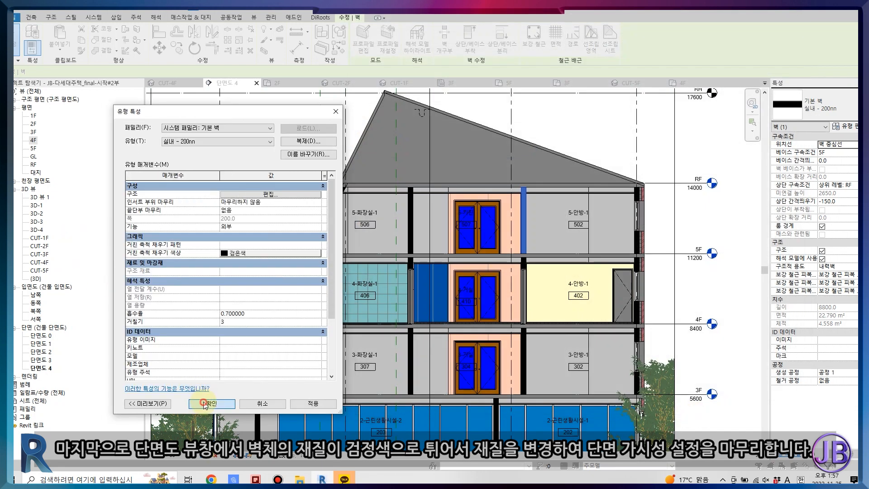
{"action": "left_click", "coordinate": [204, 405]}
{"action": "key", "text": "Escape"}
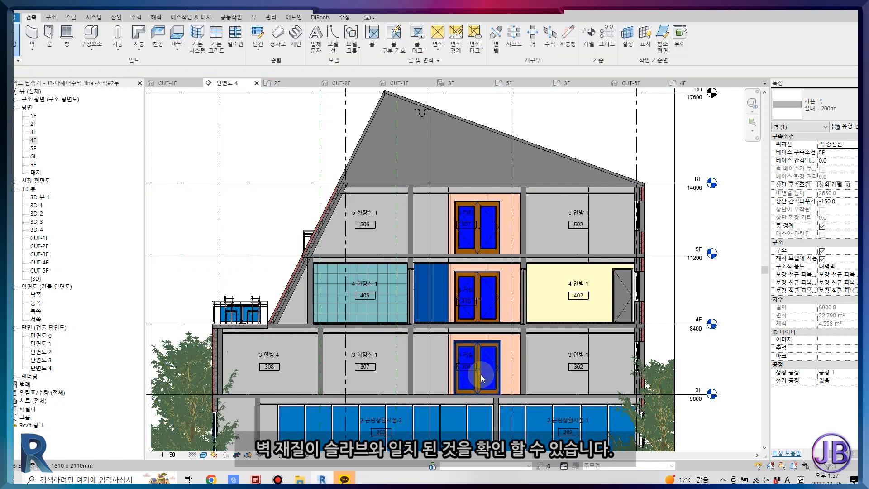
{"action": "scroll", "coordinate": [634, 263], "scroll_direction": "up", "scroll_amount": 3}
{"action": "scroll", "coordinate": [634, 264], "scroll_direction": "down", "scroll_amount": 1}
{"action": "middle_click_drag", "start_coordinate": [486, 159], "coordinate": [598, 243]}
{"action": "scroll", "coordinate": [585, 219], "scroll_direction": "down", "scroll_amount": 2}
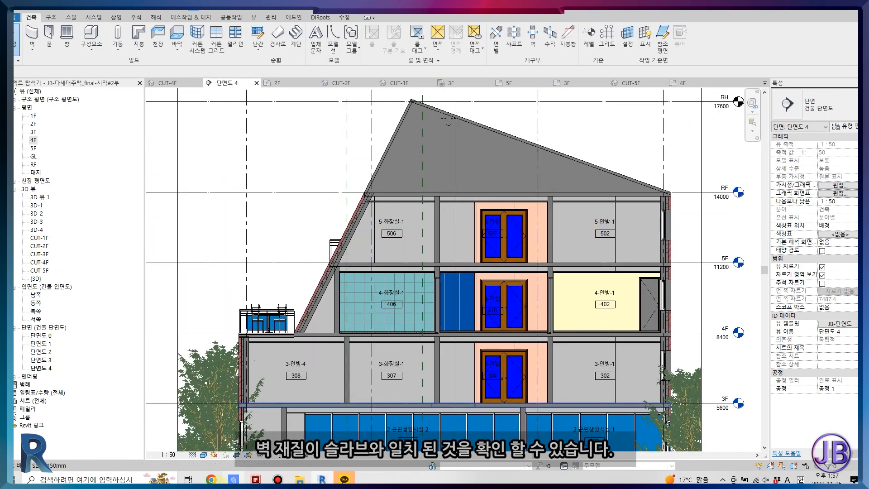
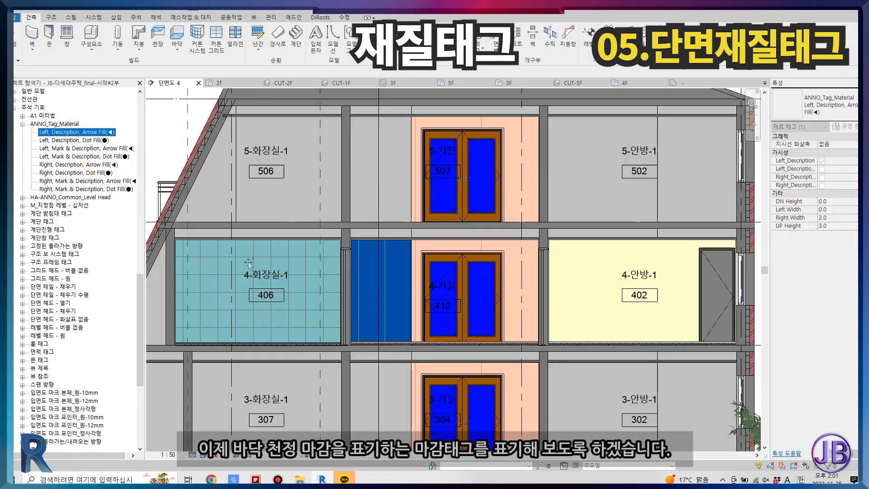
In section 단면도 4, tag bathroom 406's ceiling and floor materials with ANNO_Tag_Material type Left, Description, Arrow Fill.
{"action": "left_click_drag", "start_coordinate": [248, 264], "coordinate": [251, 336]}
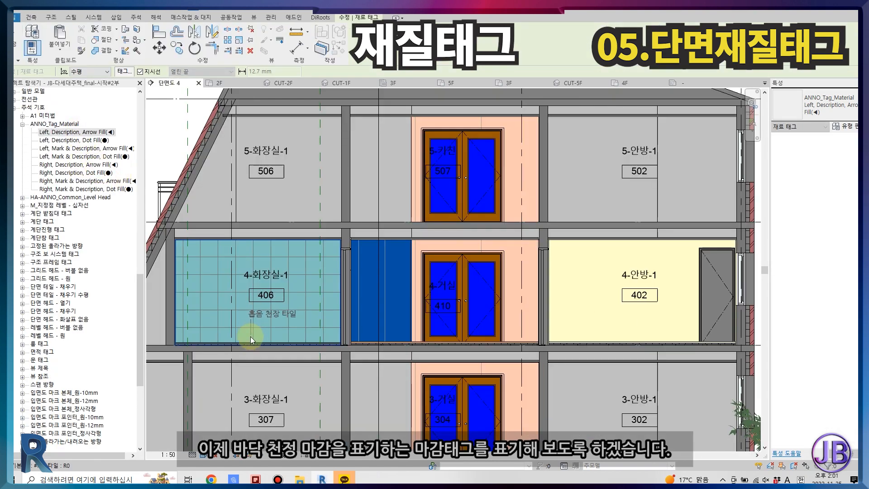
{"action": "scroll", "coordinate": [244, 339], "scroll_direction": "up", "scroll_amount": 3}
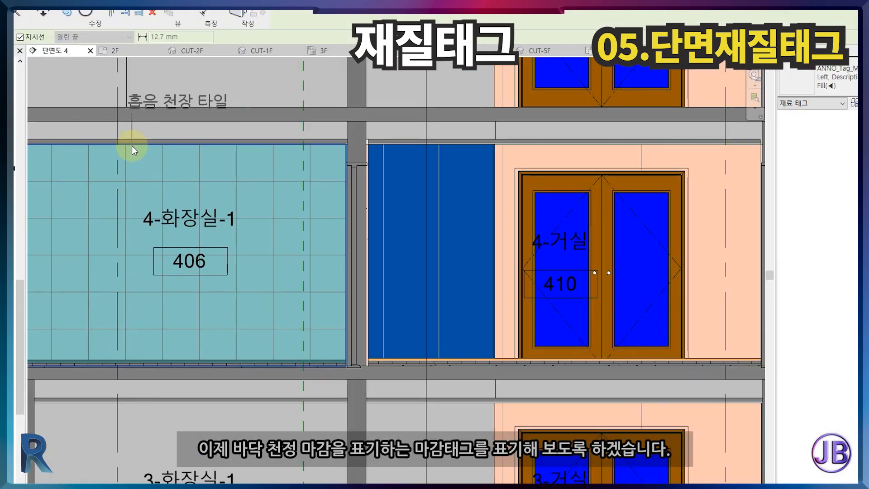
{"action": "left_click", "coordinate": [145, 162]}
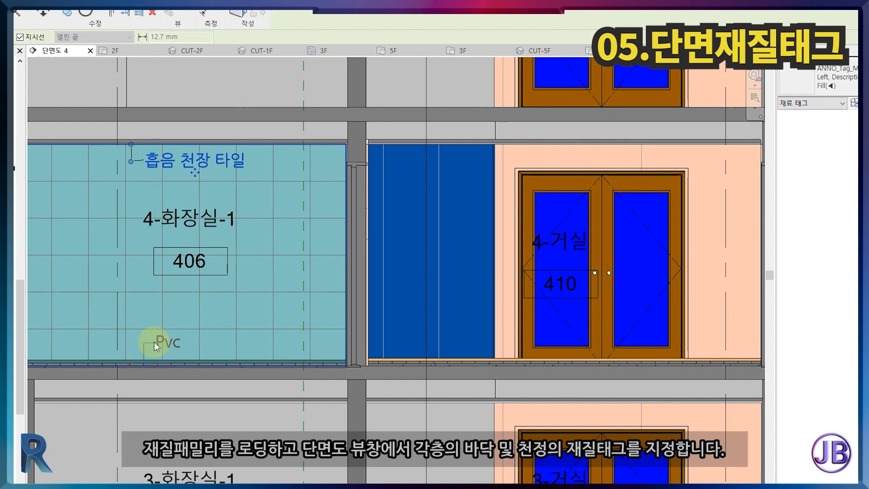
{"action": "left_click", "coordinate": [154, 341]}
{"action": "key", "text": "Escape"}
{"action": "left_click", "coordinate": [167, 341]}
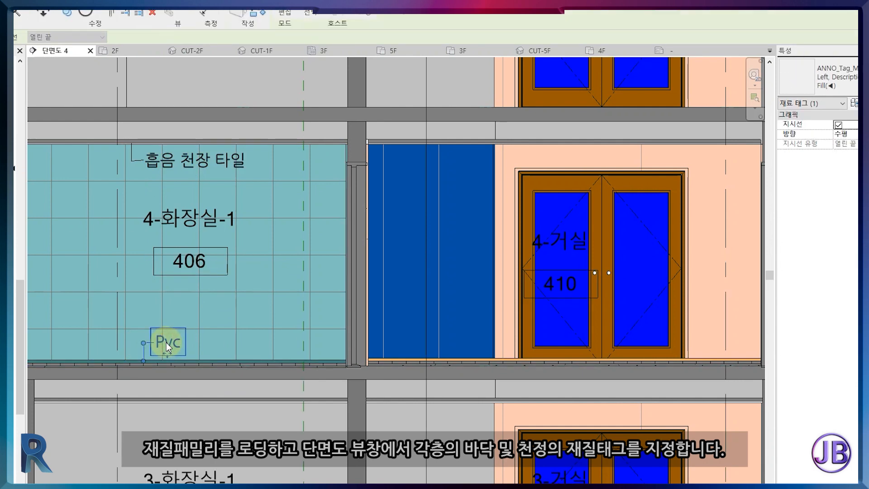
{"action": "scroll", "coordinate": [166, 341], "scroll_direction": "down", "scroll_amount": 2}
{"action": "key", "text": "Escape"}
Add leadered material tags to the ceiling and floor finishes of living room 410.
{"action": "middle_click_drag", "start_coordinate": [530, 365], "coordinate": [346, 335]}
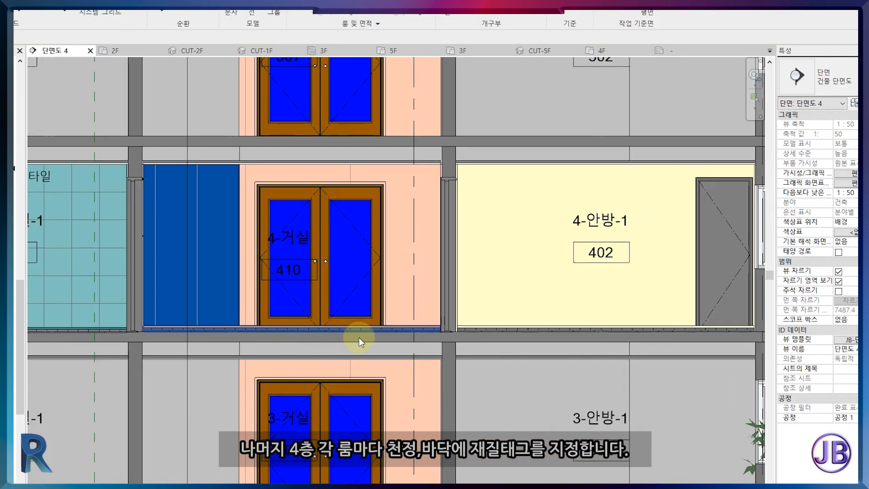
{"action": "middle_click_drag", "start_coordinate": [416, 322], "coordinate": [532, 396]}
{"action": "key", "text": "m"}
{"action": "key", "text": "g"}
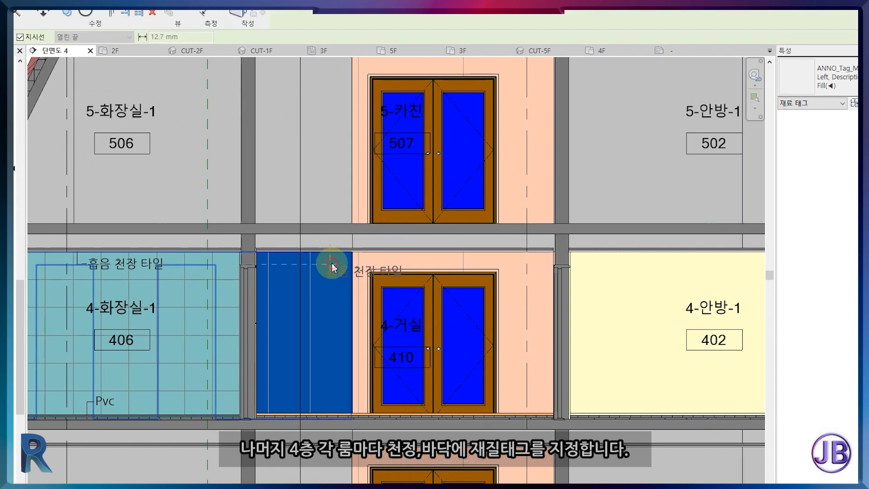
{"action": "left_click", "coordinate": [331, 262]}
{"action": "scroll", "coordinate": [324, 407], "scroll_direction": "up", "scroll_amount": 2}
{"action": "left_click", "coordinate": [338, 415]}
Add leadered material tags to the ceiling and floor finishes of bedroom 402.
{"action": "scroll", "coordinate": [537, 253], "scroll_direction": "down", "scroll_amount": 3}
{"action": "scroll", "coordinate": [575, 176], "scroll_direction": "up", "scroll_amount": 2}
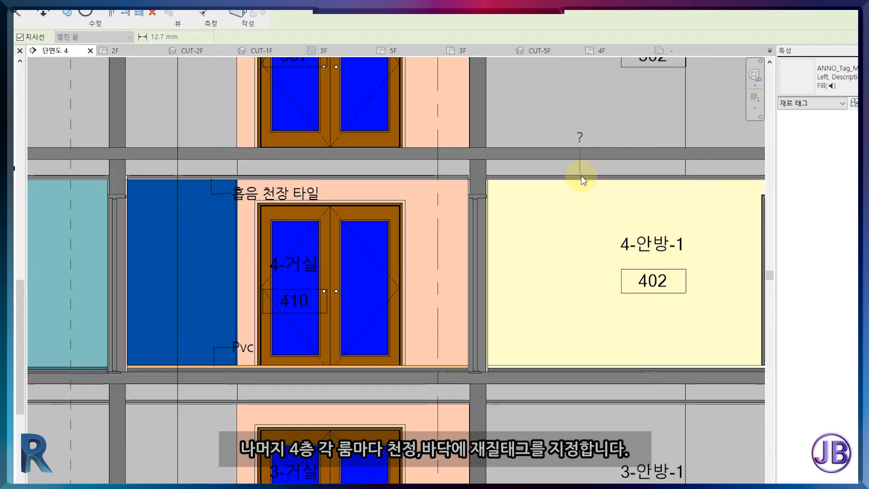
{"action": "left_click", "coordinate": [579, 191]}
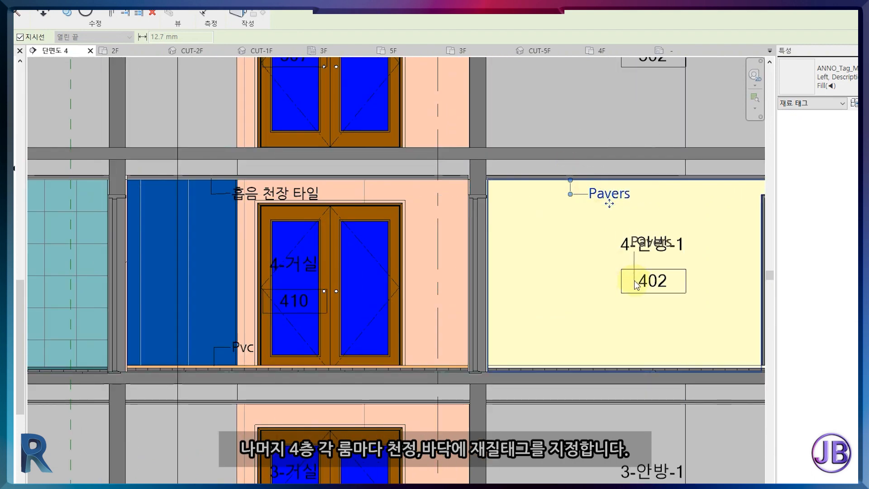
{"action": "middle_click_drag", "start_coordinate": [634, 281], "coordinate": [479, 287]}
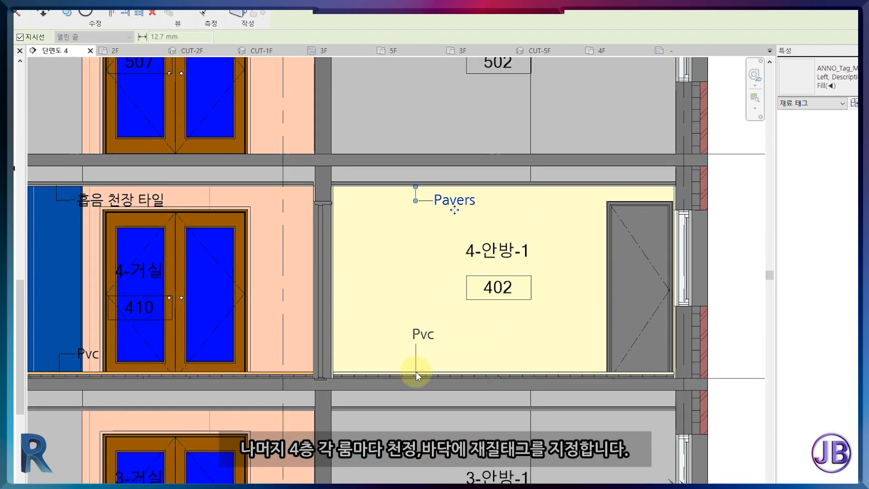
{"action": "scroll", "coordinate": [414, 373], "scroll_direction": "up", "scroll_amount": 2}
{"action": "left_click", "coordinate": [413, 360]}
Open the finish layer material #FIN_화장실 from the layer structure of bathroom 406's floor type.
{"action": "scroll", "coordinate": [413, 360], "scroll_direction": "down", "scroll_amount": 4}
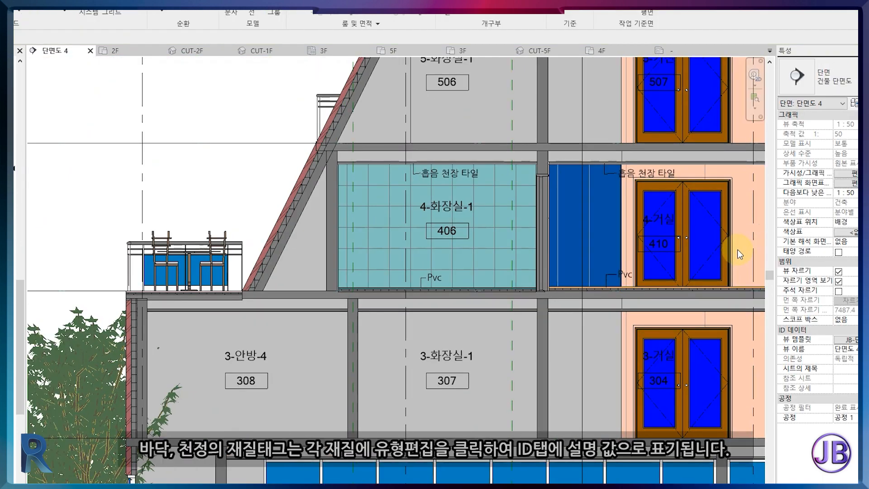
{"action": "scroll", "coordinate": [501, 252], "scroll_direction": "up", "scroll_amount": 2}
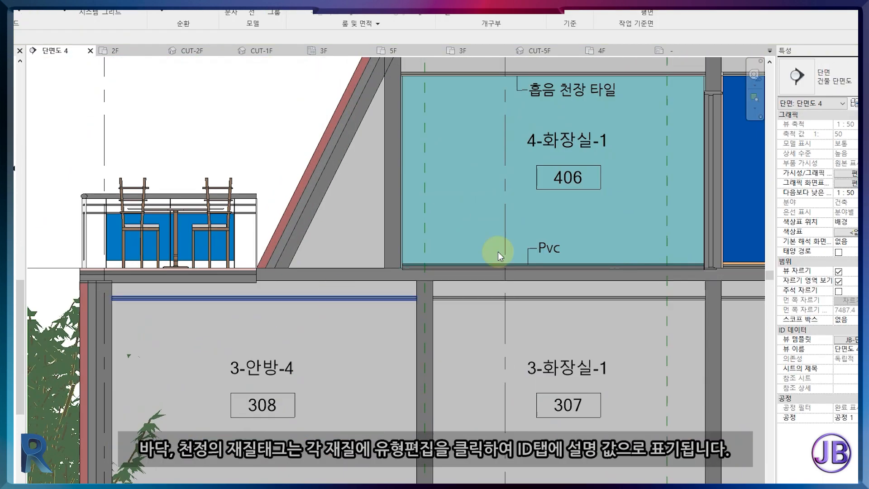
{"action": "scroll", "coordinate": [520, 277], "scroll_direction": "up", "scroll_amount": 2}
{"action": "left_click", "coordinate": [521, 277]}
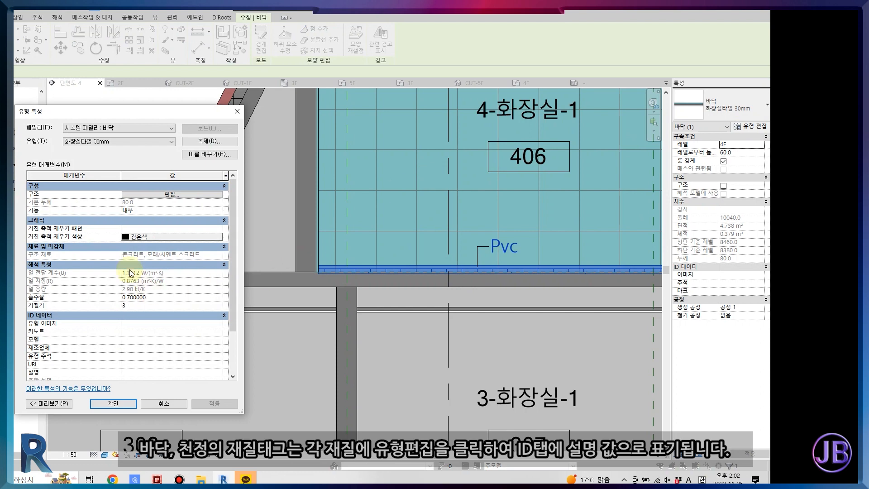
{"action": "left_click", "coordinate": [161, 194]}
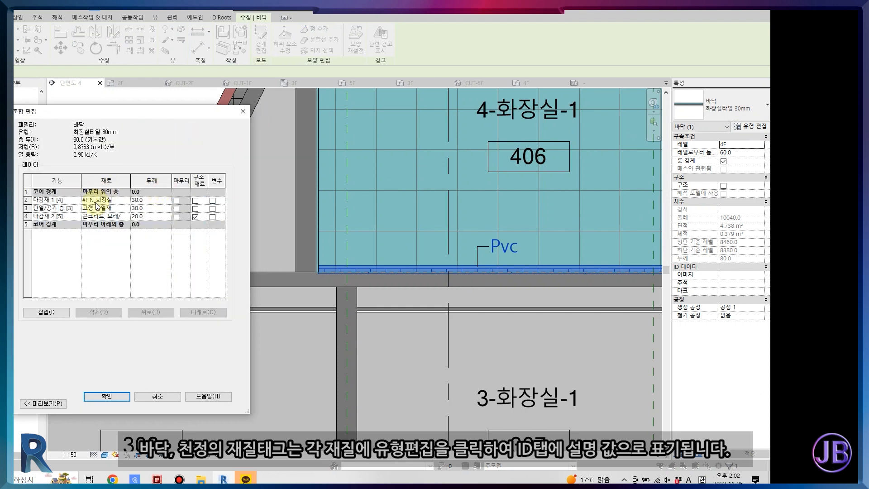
{"action": "left_click", "coordinate": [127, 199]}
{"action": "left_click_drag", "start_coordinate": [523, 213], "coordinate": [727, 211]}
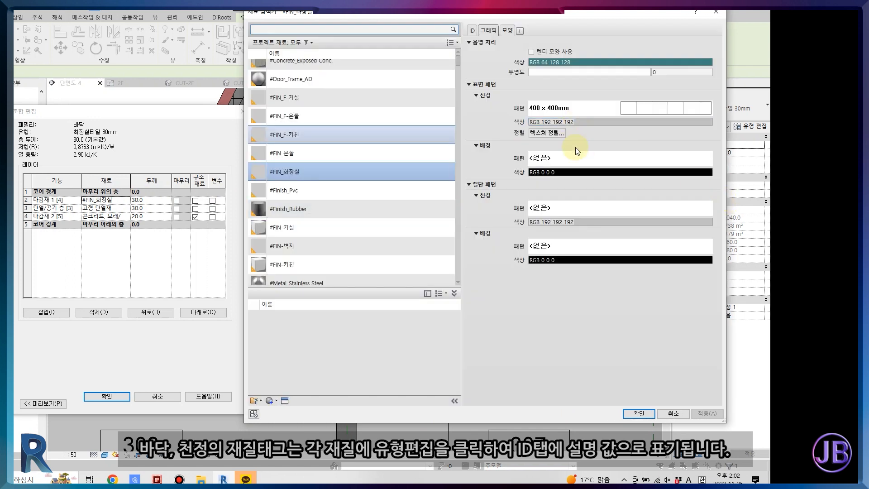
Replace the description in the identity data of material #FIN_화장실 with 자기질타일.
{"action": "left_click", "coordinate": [508, 30]}
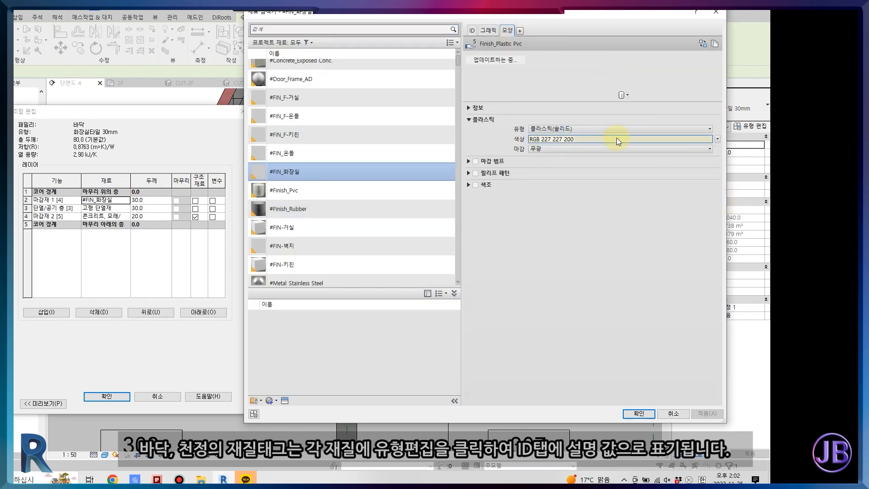
{"action": "left_click", "coordinate": [473, 31]}
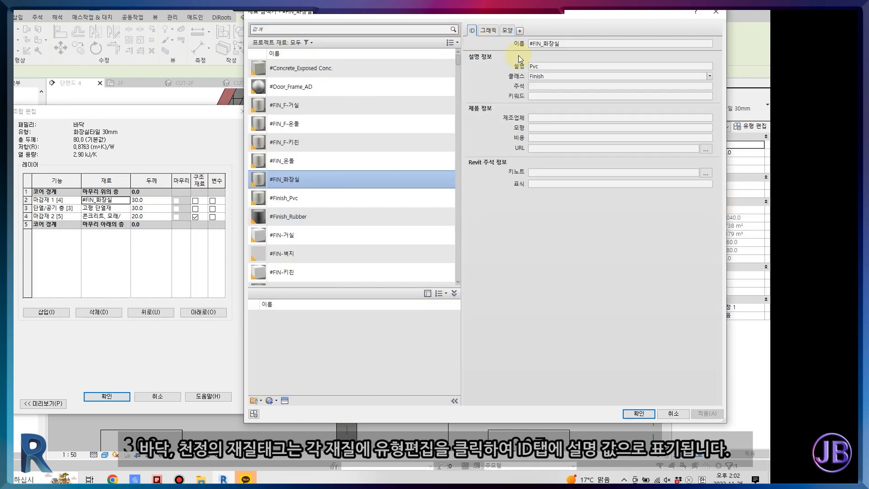
{"action": "left_click", "coordinate": [556, 66]}
{"action": "key", "text": "BackSpace"}
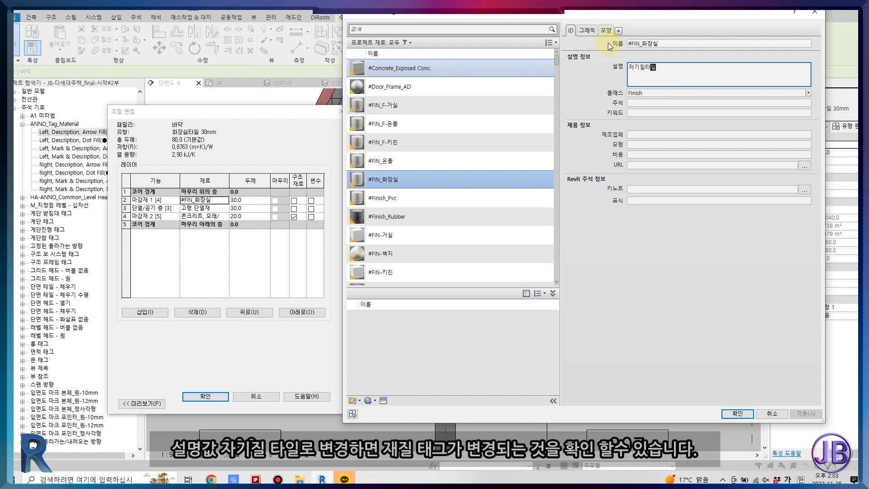
Accept the #FIN_화장실 material with the description 자기질타일 and confirm the bathroom floor type's layer edits.
{"action": "left_click", "coordinate": [743, 414]}
{"action": "left_click", "coordinate": [217, 396]}
{"action": "left_click", "coordinate": [227, 397]}
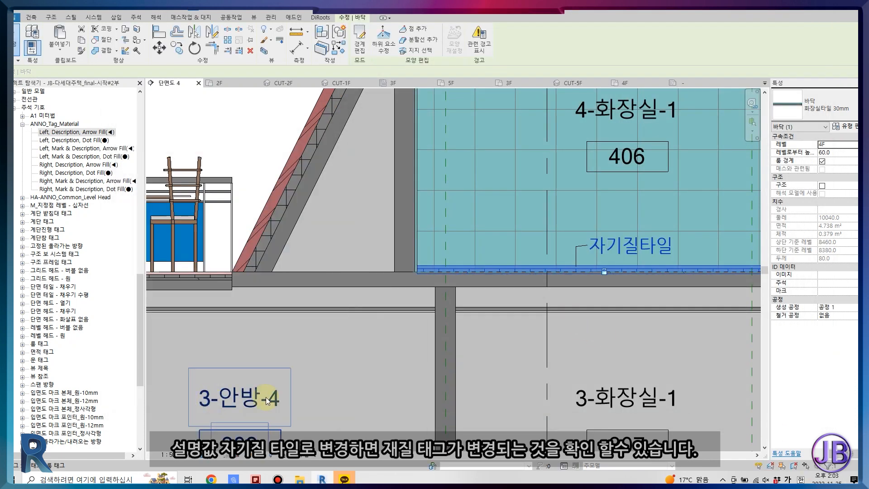
Move the bathroom floor's 자기질타일 material tag slightly upward and align its leader.
{"action": "scroll", "coordinate": [419, 291], "scroll_direction": "up", "scroll_amount": 2}
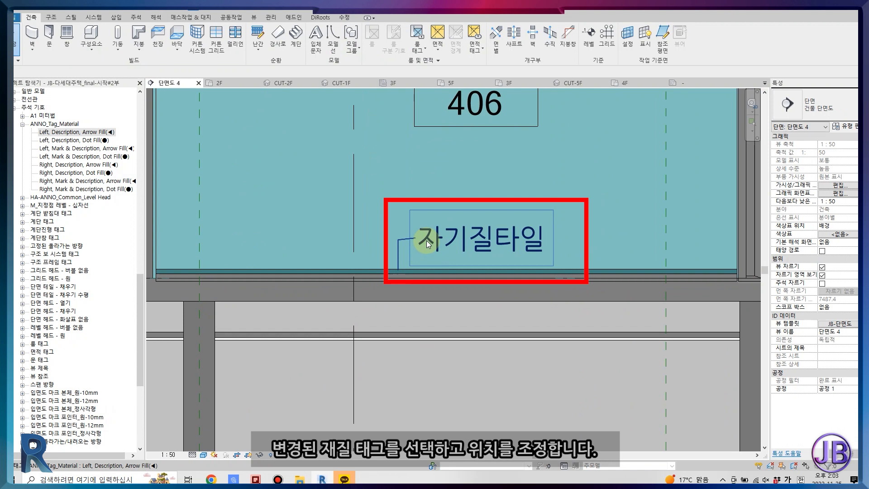
{"action": "left_click", "coordinate": [426, 244]}
{"action": "scroll", "coordinate": [401, 238], "scroll_direction": "up", "scroll_amount": 2}
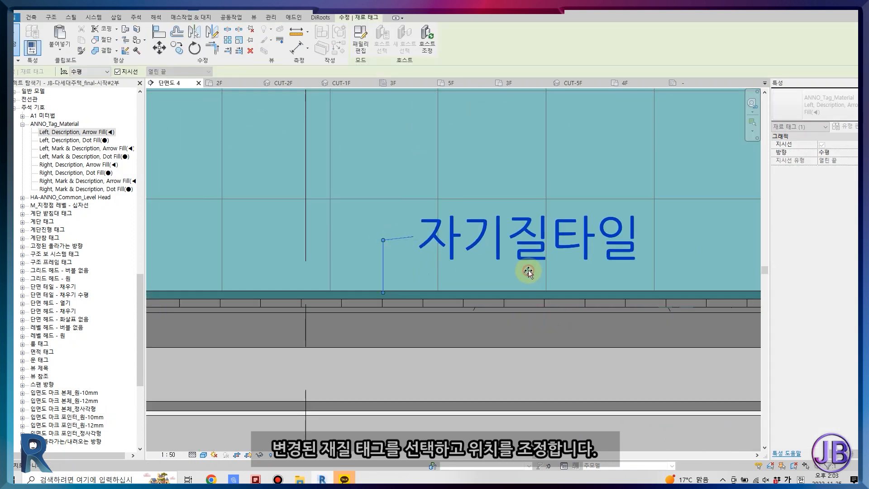
{"action": "left_click_drag", "start_coordinate": [529, 275], "coordinate": [527, 258]}
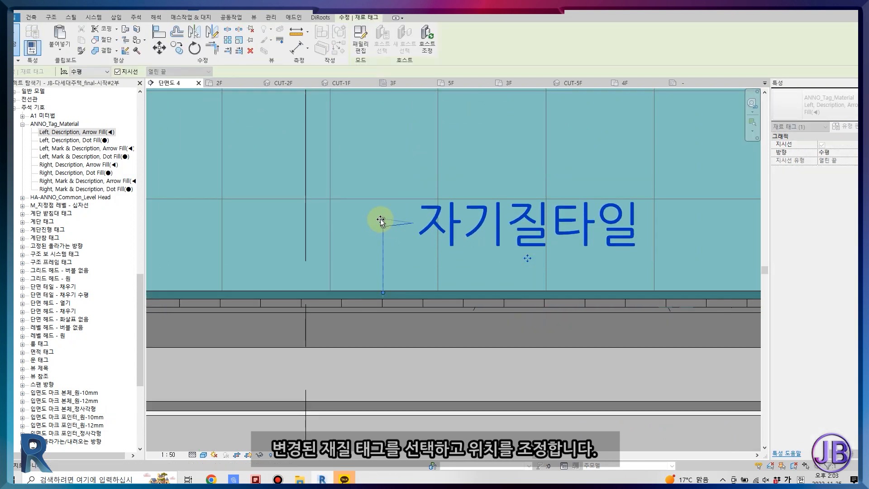
{"action": "scroll", "coordinate": [381, 221], "scroll_direction": "up", "scroll_amount": 2}
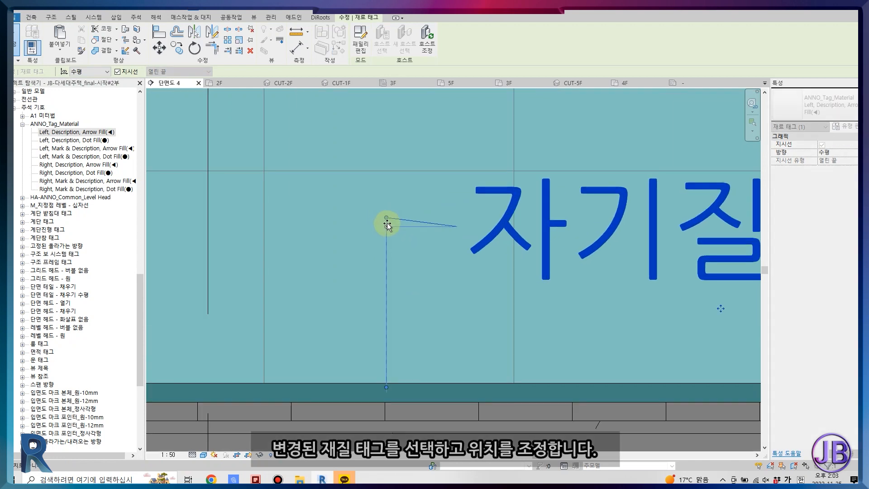
{"action": "scroll", "coordinate": [213, 193], "scroll_direction": "down", "scroll_amount": 3}
Reposition the bathroom ceiling's 흡음 천장 타일 material tag and straighten its leader into a right-angled elbow.
{"action": "middle_click_drag", "start_coordinate": [213, 194], "coordinate": [217, 358]}
{"action": "left_click", "coordinate": [310, 155]}
{"action": "scroll", "coordinate": [294, 161], "scroll_direction": "up", "scroll_amount": 1}
{"action": "left_click_drag", "start_coordinate": [294, 160], "coordinate": [242, 283]}
{"action": "scroll", "coordinate": [297, 150], "scroll_direction": "up", "scroll_amount": 5}
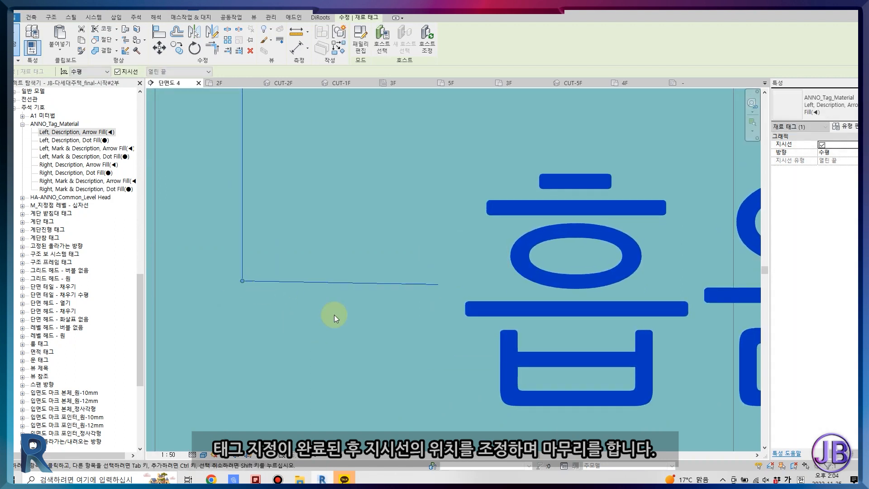
{"action": "scroll", "coordinate": [350, 306], "scroll_direction": "down", "scroll_amount": 6}
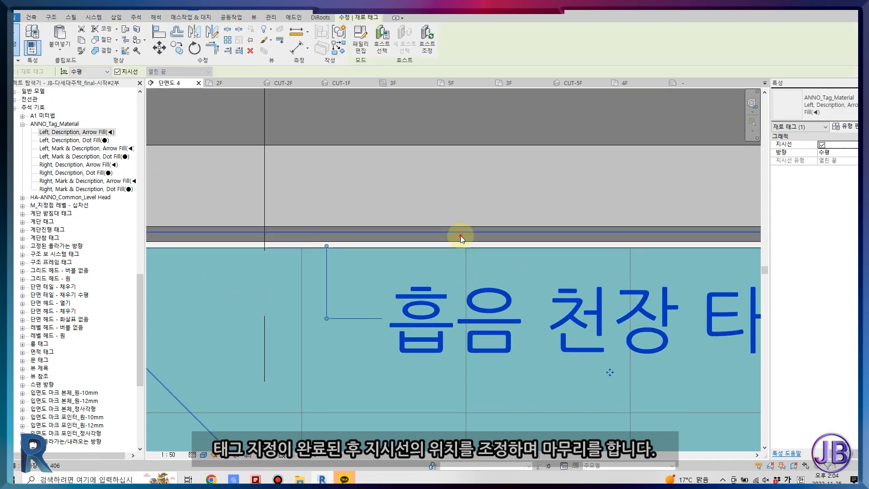
{"action": "left_click", "coordinate": [460, 235]}
Hide the 룸 model category in the section view's JB-단면도 view template.
{"action": "scroll", "coordinate": [374, 271], "scroll_direction": "down", "scroll_amount": 5}
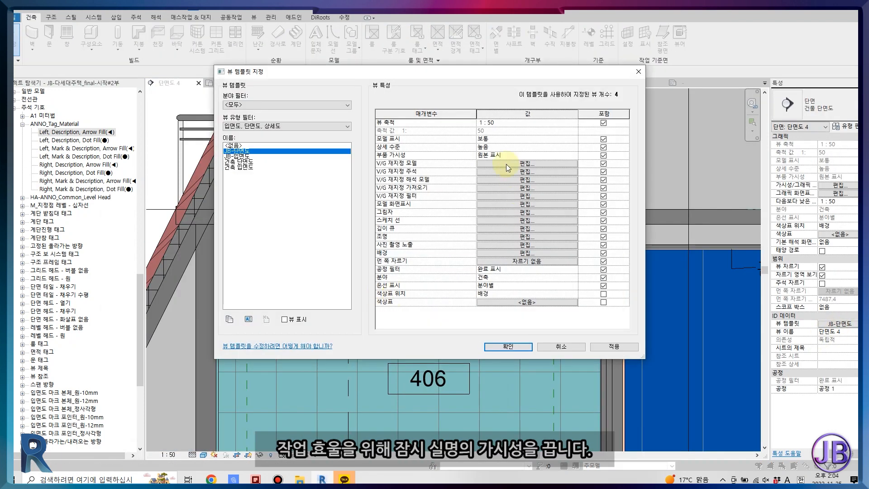
{"action": "left_click", "coordinate": [525, 164]}
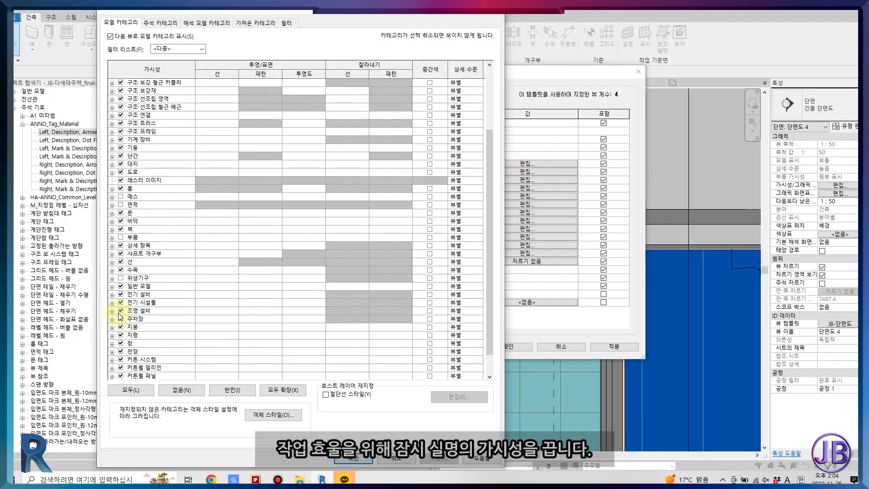
{"action": "left_click", "coordinate": [121, 189]}
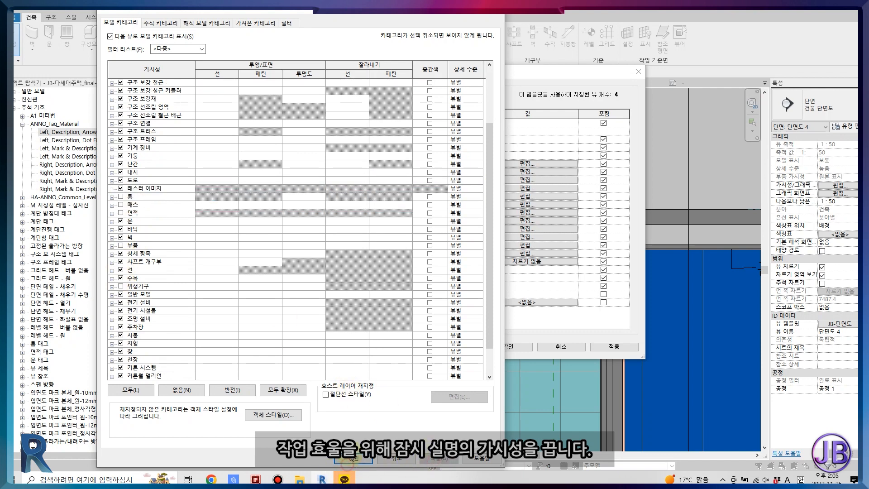
{"action": "left_click", "coordinate": [351, 462]}
{"action": "left_click", "coordinate": [508, 347]}
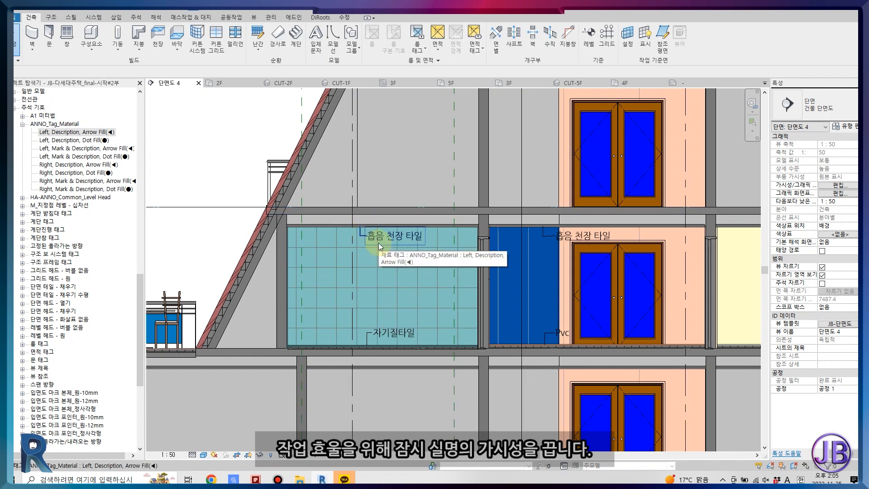
From the bathroom ceiling's finish layer, duplicate the material 천장 타일 600 x 1200 and name the copy PVC 천정재 600 x 600.
{"action": "scroll", "coordinate": [378, 247], "scroll_direction": "down", "scroll_amount": 3}
{"action": "scroll", "coordinate": [334, 285], "scroll_direction": "up", "scroll_amount": 4}
{"action": "left_click", "coordinate": [349, 265]}
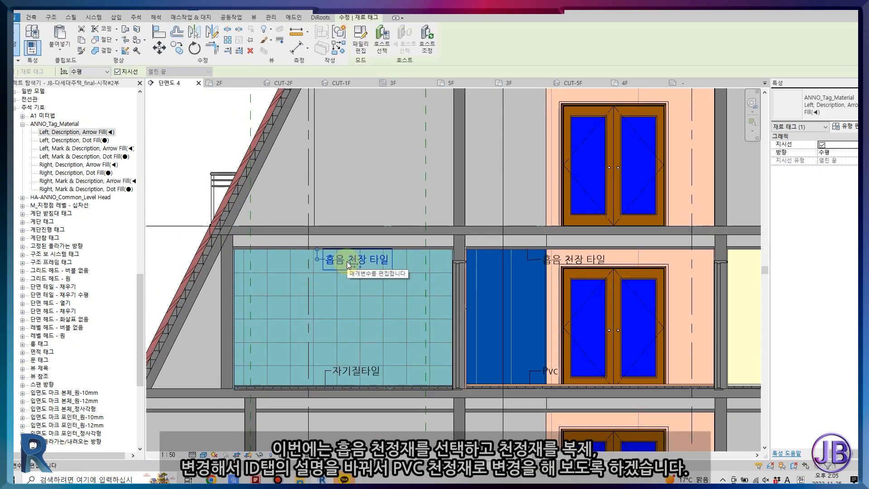
{"action": "left_click", "coordinate": [306, 248]}
{"action": "left_click", "coordinate": [847, 127]}
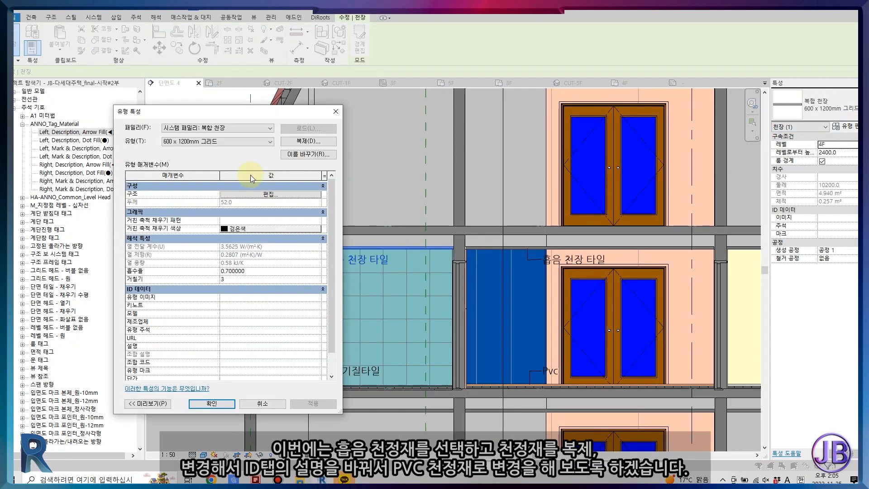
{"action": "left_click", "coordinate": [259, 193]}
{"action": "left_click", "coordinate": [220, 210]}
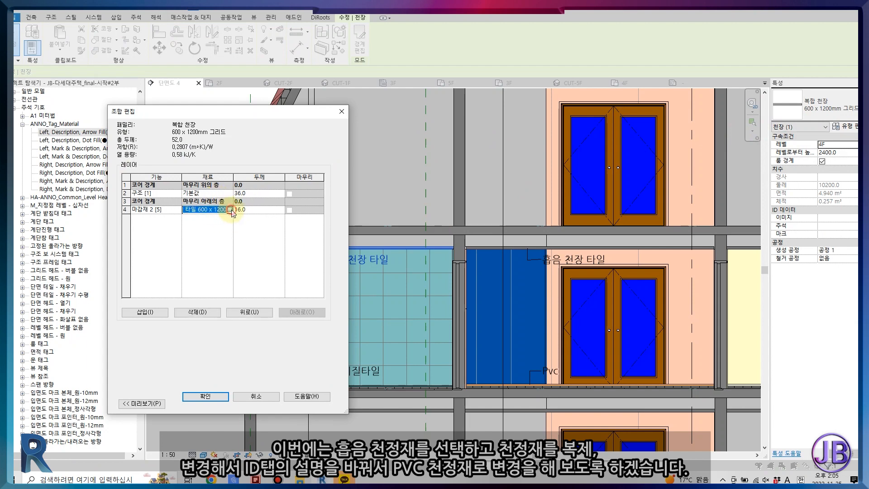
{"action": "left_click", "coordinate": [230, 210]}
{"action": "right_click", "coordinate": [397, 173]}
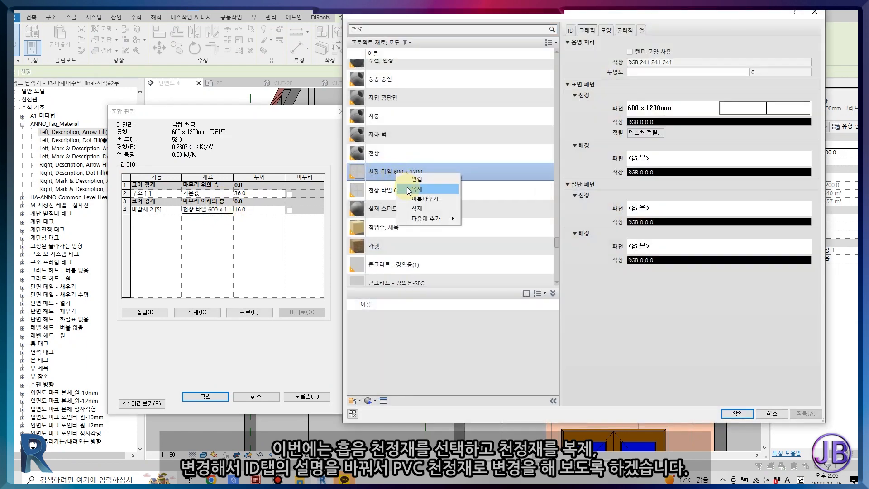
{"action": "left_click", "coordinate": [416, 189]}
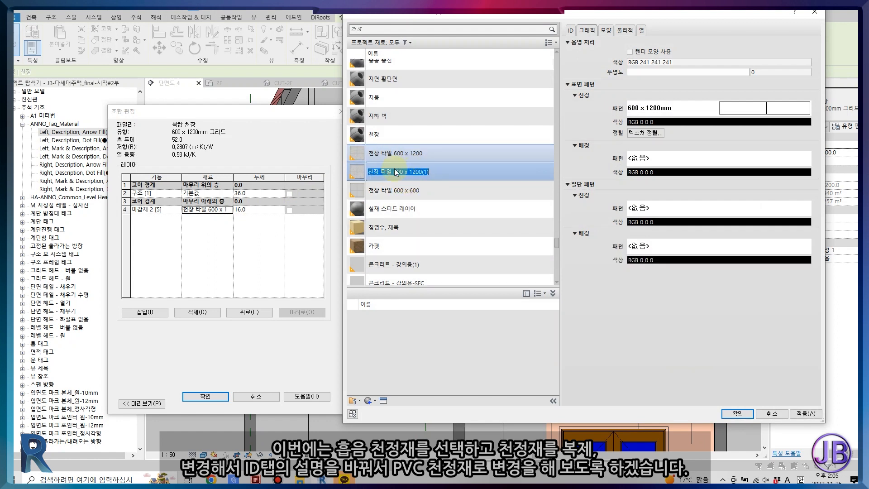
{"action": "type", "text": "PVC 천정재 600 x 600"}
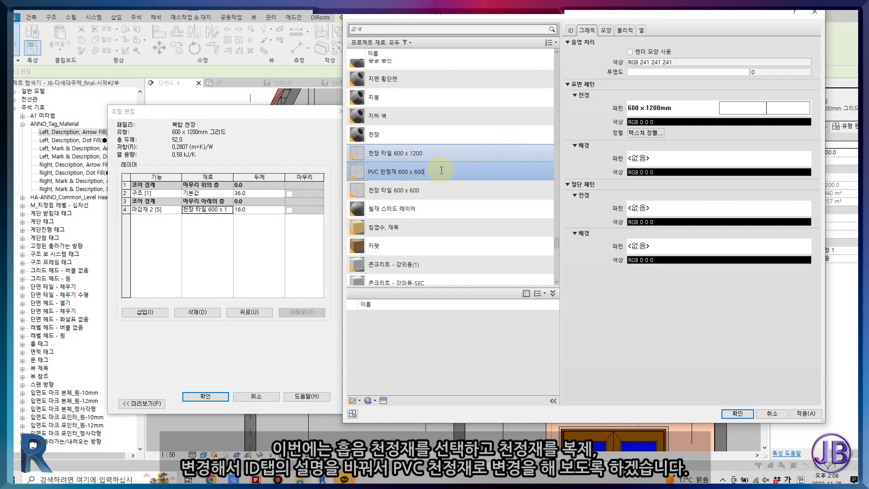
Set the new material's description to PVC 천정재 and apply the material to the ceiling type's finish layer.
{"action": "left_click", "coordinate": [569, 32]}
{"action": "left_click", "coordinate": [676, 66]}
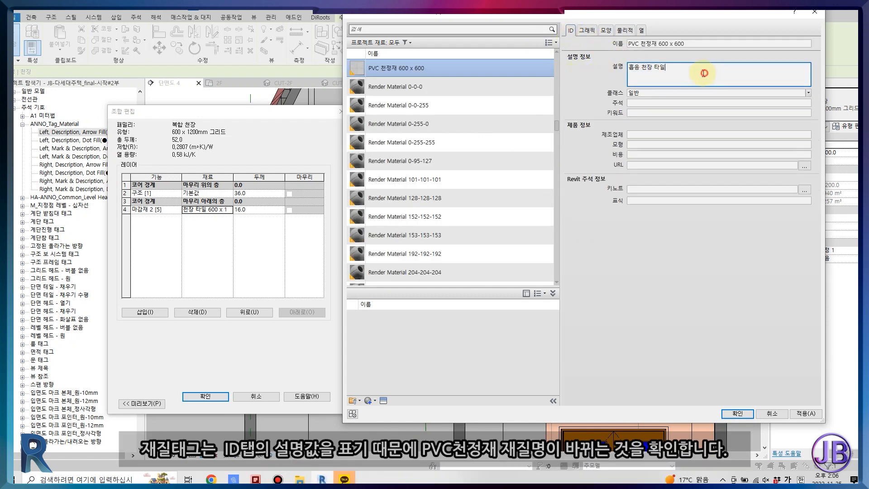
{"action": "key", "text": "ctrl+a"}
{"action": "type", "text": "PVC 천정재"}
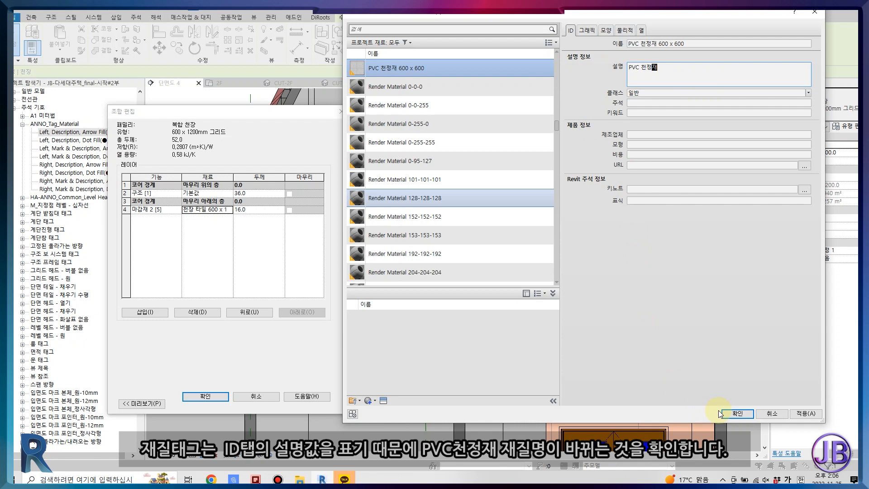
{"action": "left_click", "coordinate": [737, 413]}
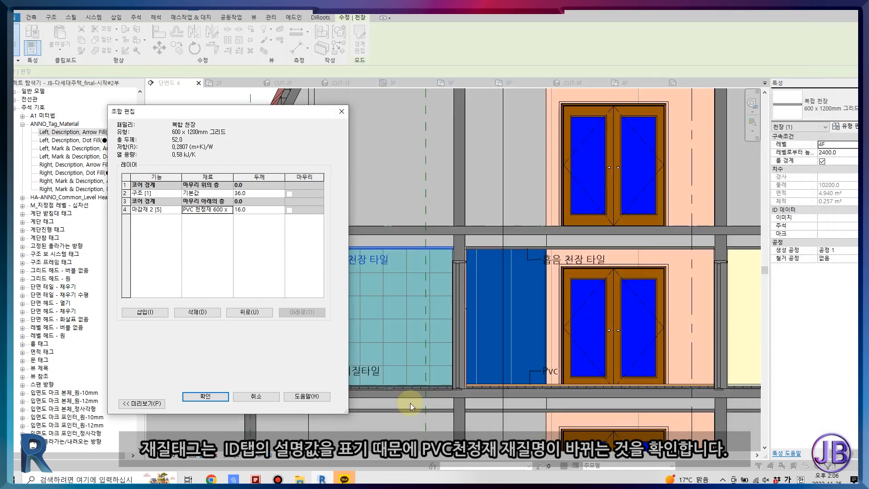
{"action": "left_click", "coordinate": [202, 397]}
{"action": "left_click", "coordinate": [202, 401]}
{"action": "key", "text": "Escape"}
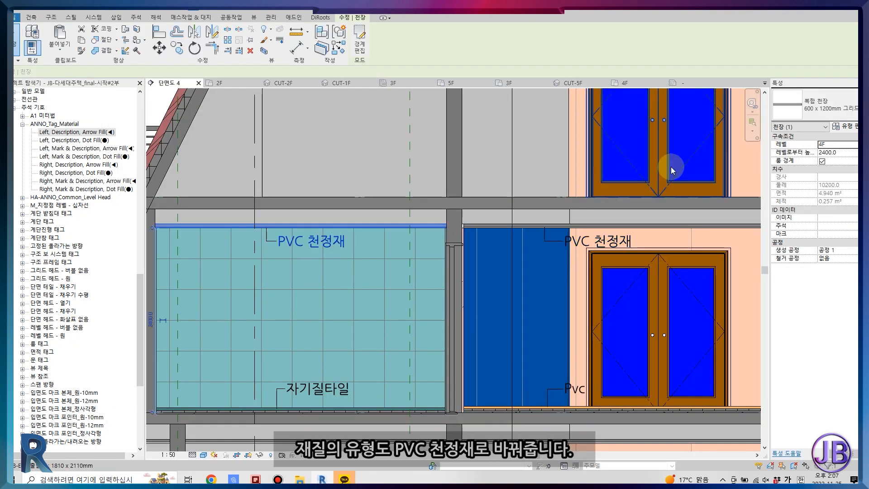
Duplicate the bathroom ceiling's type under the name PVC천정재 and apply it.
{"action": "left_click", "coordinate": [845, 126]}
{"action": "left_click", "coordinate": [297, 141]}
{"action": "type", "text": "PVC천정재"}
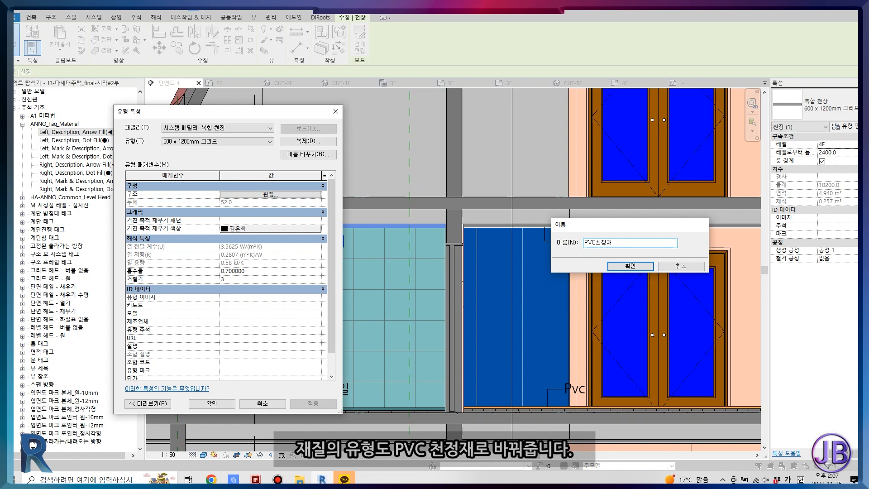
{"action": "key", "text": "Return"}
{"action": "left_click", "coordinate": [212, 403]}
{"action": "key", "text": "Escape"}
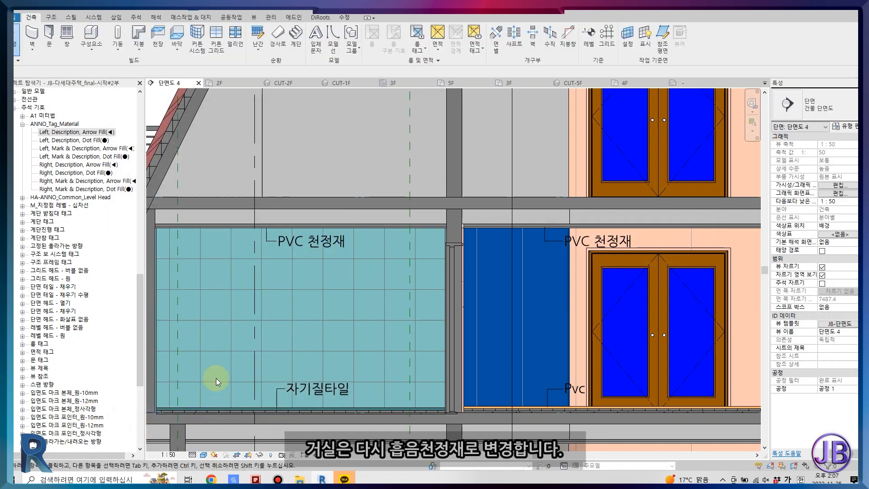
Open the finish-layer material of the living room ceiling's type and search the project materials for 타일.
{"action": "scroll", "coordinate": [335, 317], "scroll_direction": "down", "scroll_amount": 2}
{"action": "middle_click_drag", "start_coordinate": [433, 310], "coordinate": [377, 295]}
{"action": "left_click", "coordinate": [382, 250]}
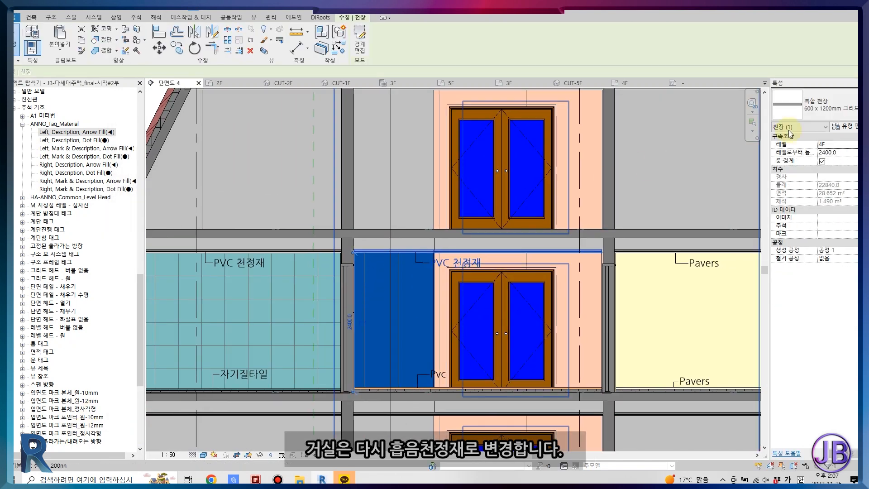
{"action": "left_click", "coordinate": [843, 126]}
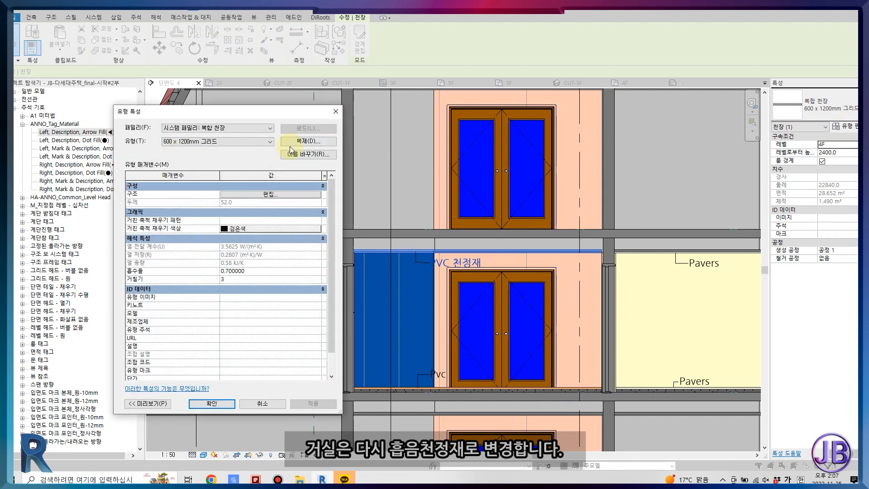
{"action": "left_click", "coordinate": [273, 194]}
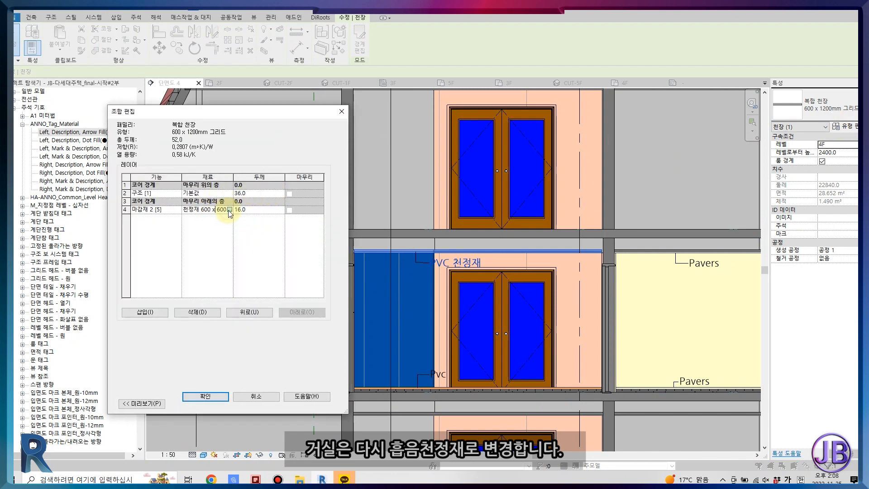
{"action": "left_click", "coordinate": [229, 209]}
{"action": "left_click", "coordinate": [383, 30]}
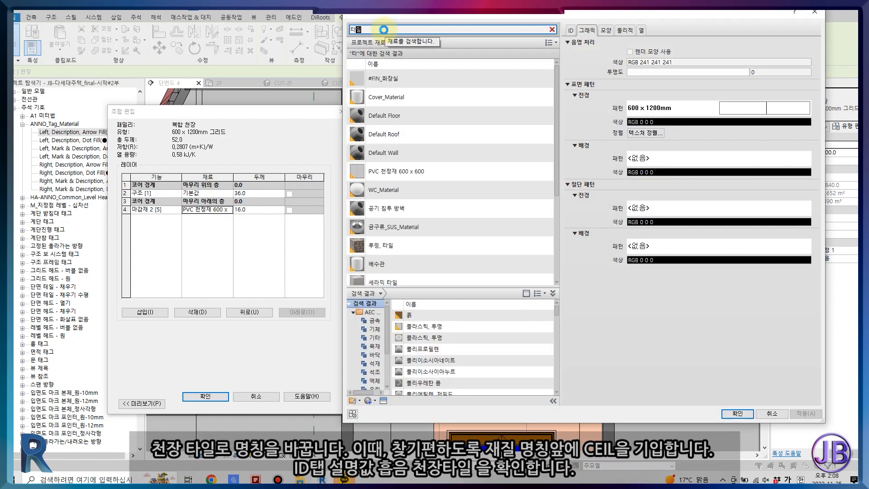
Rename the two ceiling materials to #CEIL-PVC 천정재 600 x 600 and #CEIL-천장 타일 600 x 1200.
{"action": "left_click", "coordinate": [392, 168]}
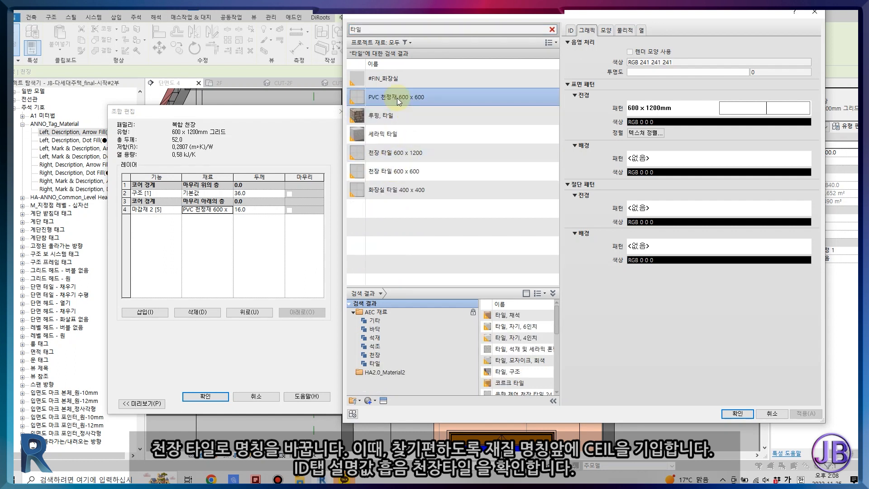
{"action": "right_click", "coordinate": [374, 99]}
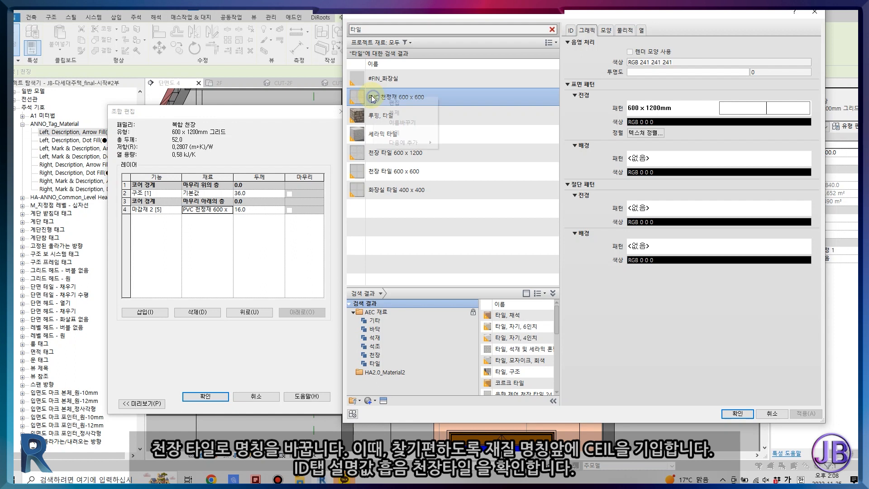
{"action": "left_click", "coordinate": [395, 117]}
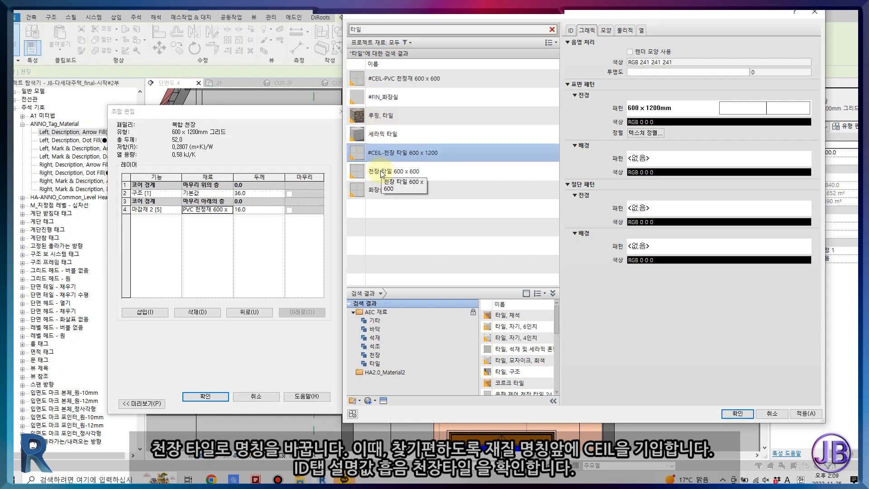
Check the identity description of #CEIL-천장 타일 600 x 1200 and apply this material to the living room ceiling's finish layer.
{"action": "left_click", "coordinate": [552, 30]}
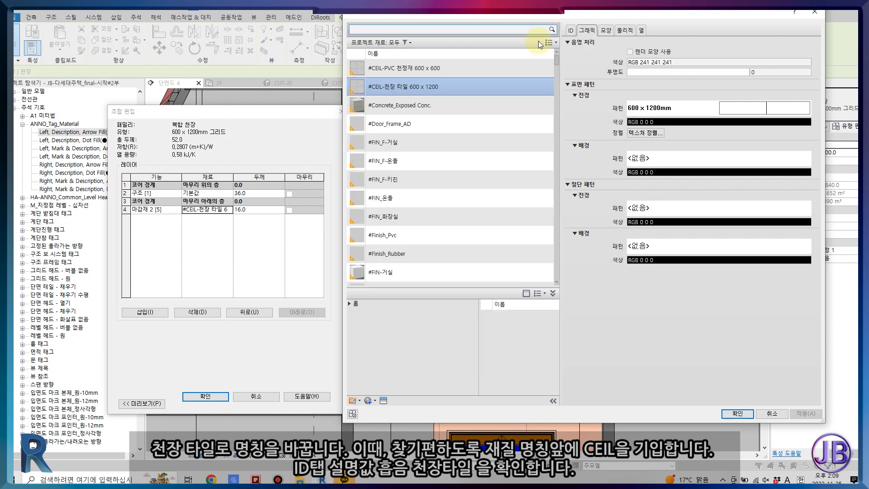
{"action": "left_click", "coordinate": [571, 30]}
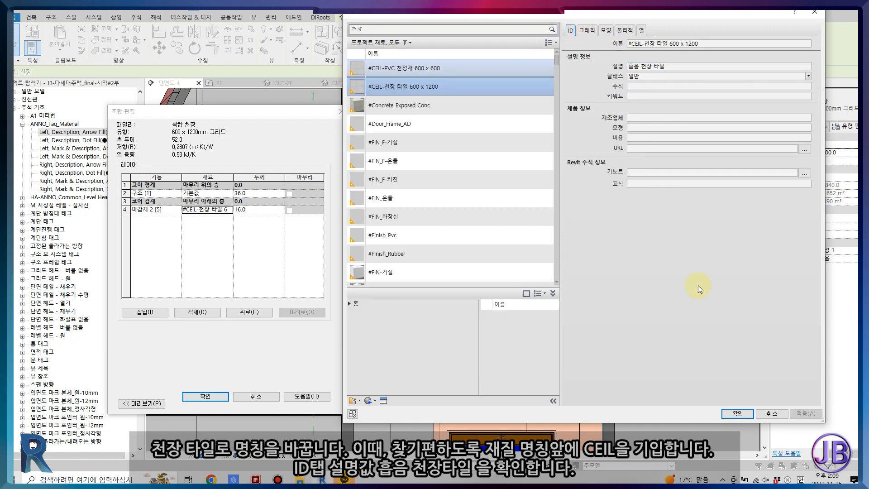
{"action": "left_click", "coordinate": [737, 413]}
{"action": "left_click", "coordinate": [202, 397]}
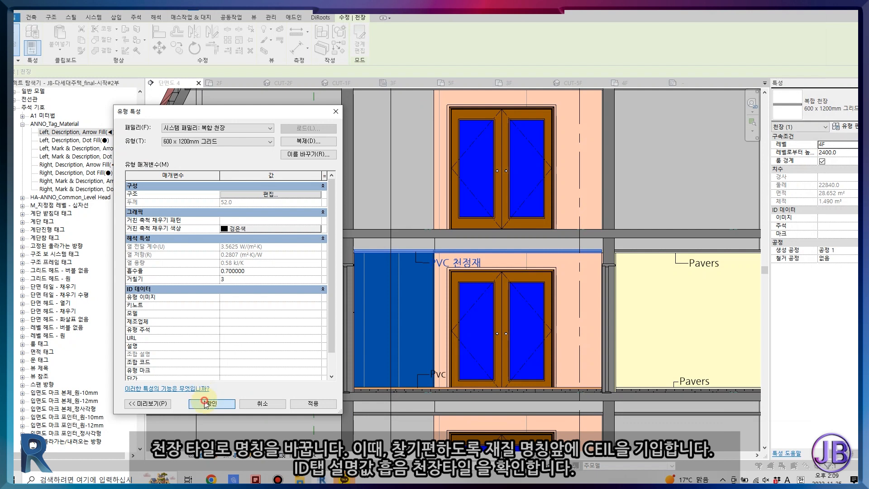
{"action": "left_click", "coordinate": [205, 402]}
{"action": "left_click", "coordinate": [445, 302]}
Match the bedroom ceiling's type to the living room ceiling and delete the bedroom ceiling's old Pavers tag.
{"action": "middle_click_drag", "start_coordinate": [622, 259], "coordinate": [572, 254]}
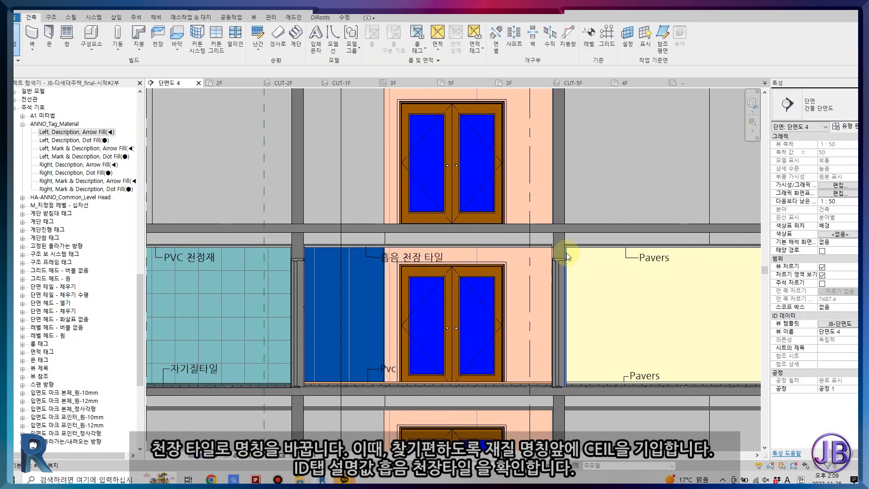
{"action": "key", "text": "m"}
{"action": "key", "text": "a"}
{"action": "left_click", "coordinate": [615, 248]}
{"action": "left_click", "coordinate": [652, 266]}
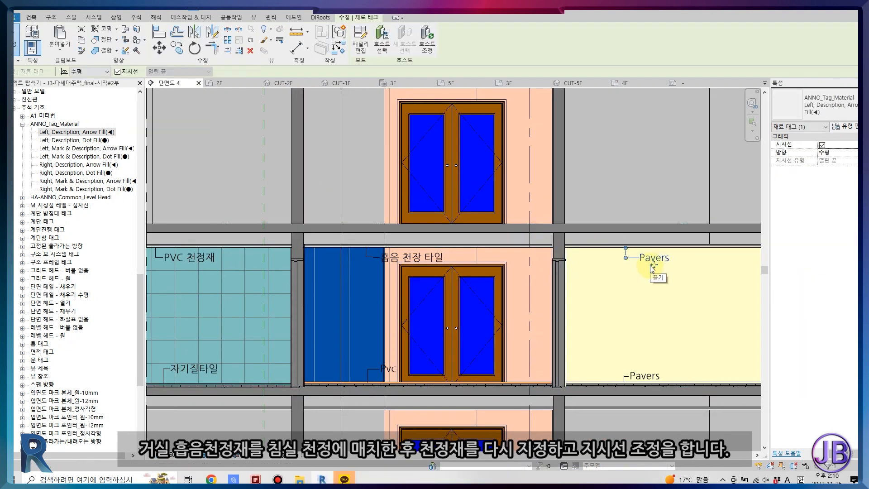
{"action": "key", "text": "Escape"}
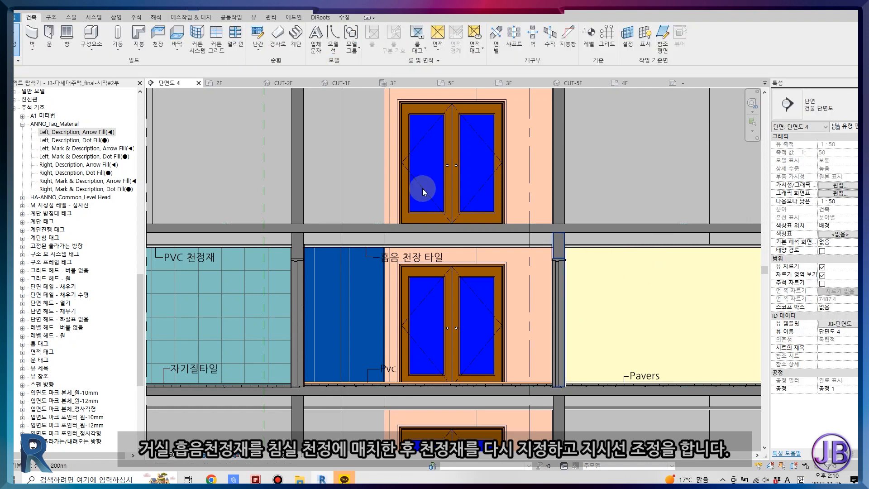
Place a Left, Description, Arrow Fill material tag with a leader on the bedroom ceiling, reading 흡음 천장 타일.
{"action": "left_click", "coordinate": [86, 132]}
{"action": "left_click_drag", "start_coordinate": [84, 137], "coordinate": [625, 248]}
{"action": "scroll", "coordinate": [625, 249], "scroll_direction": "up", "scroll_amount": 2}
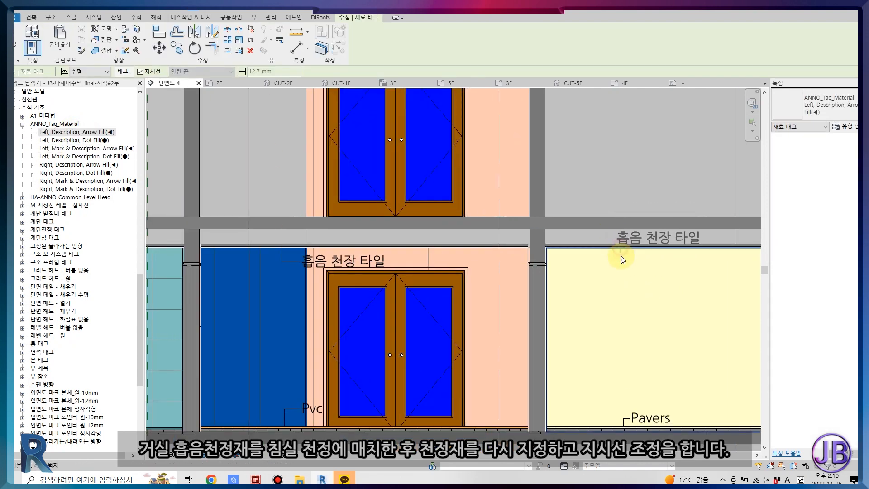
{"action": "scroll", "coordinate": [639, 265], "scroll_direction": "up", "scroll_amount": 3}
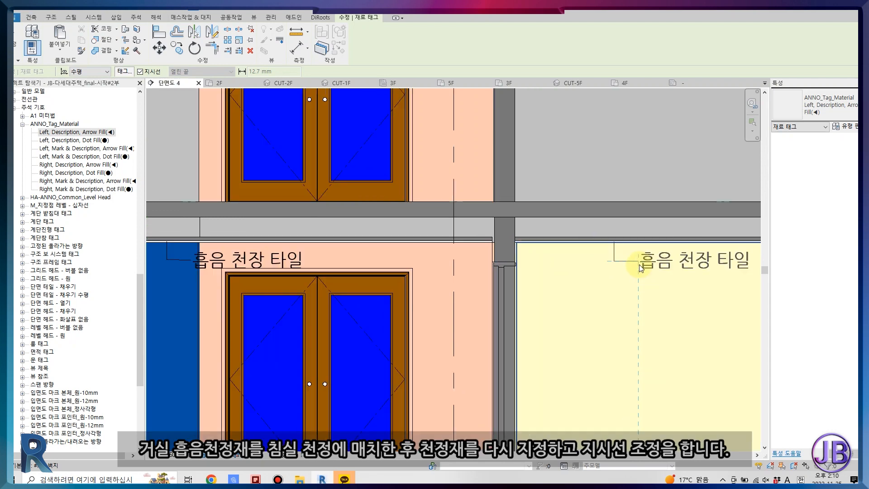
{"action": "left_click", "coordinate": [656, 299]}
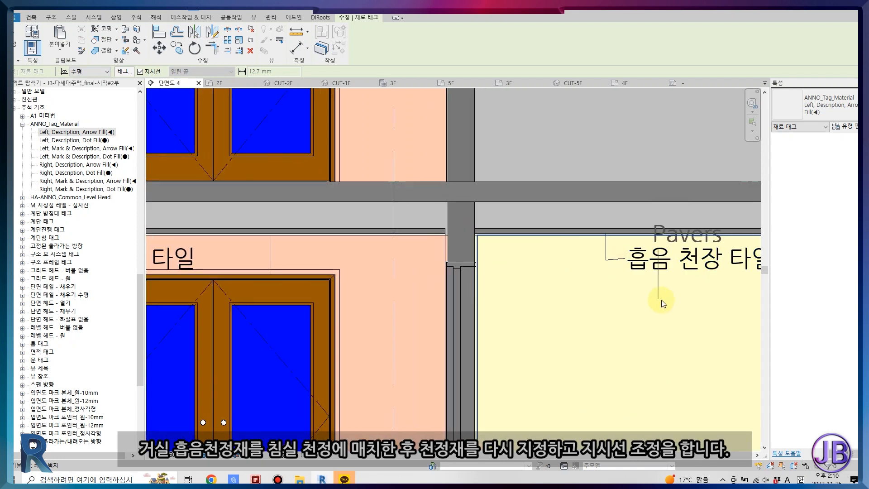
{"action": "middle_click_drag", "start_coordinate": [661, 299], "coordinate": [480, 279]}
{"action": "left_click", "coordinate": [516, 253]}
{"action": "key", "text": "Escape"}
Adjust the leader elbow of the bedroom ceiling's material tag so its landing runs horizontally to the text.
{"action": "scroll", "coordinate": [555, 172], "scroll_direction": "up", "scroll_amount": 2}
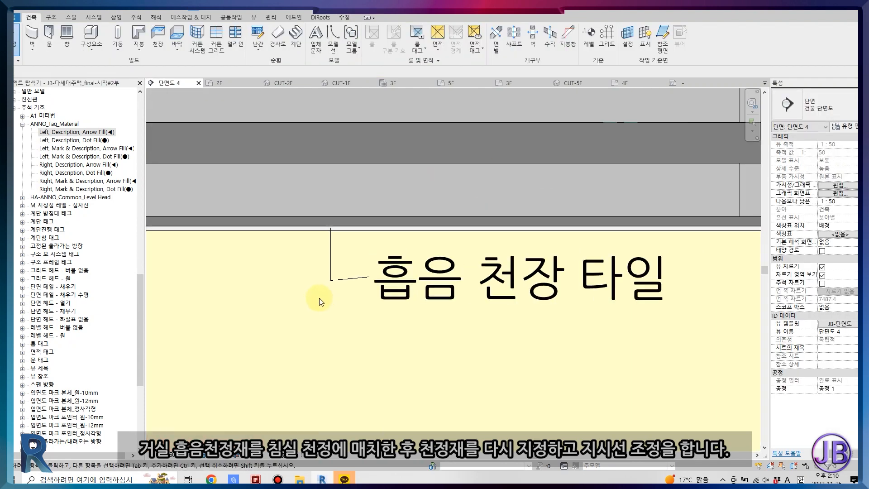
{"action": "scroll", "coordinate": [335, 281], "scroll_direction": "up", "scroll_amount": 2}
{"action": "left_click", "coordinate": [369, 265]}
{"action": "left_click_drag", "start_coordinate": [337, 268], "coordinate": [354, 293]}
{"action": "key", "text": "Escape"}
{"action": "scroll", "coordinate": [354, 292], "scroll_direction": "down", "scroll_amount": 5}
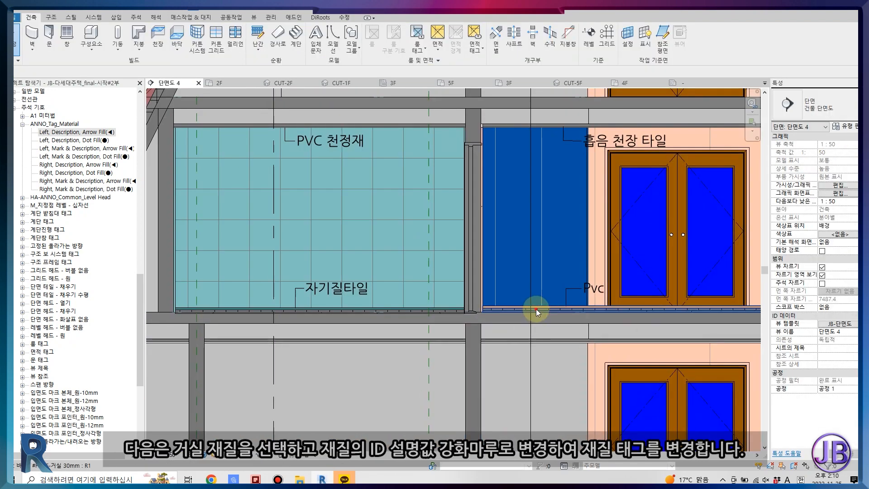
Set the description of the living room floor's finish material #FIN_F-거실 to 강화마루 through the type's layer structure.
{"action": "left_click", "coordinate": [536, 310]}
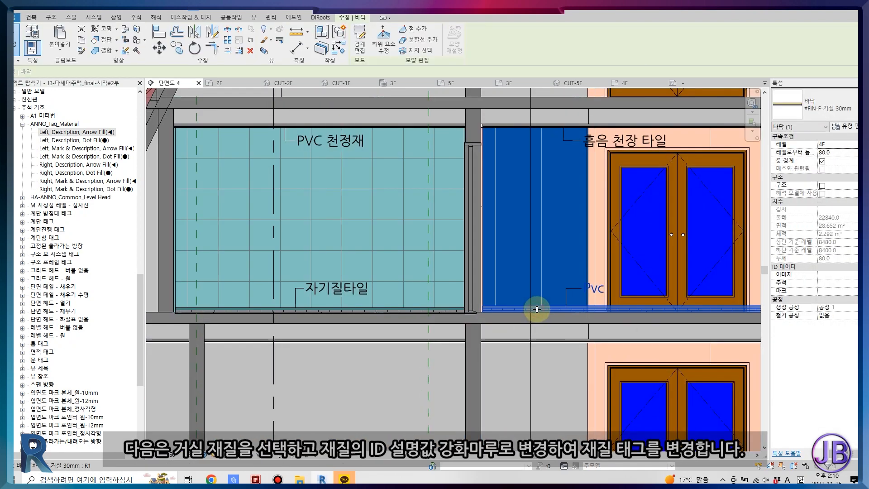
{"action": "left_click", "coordinate": [850, 129]}
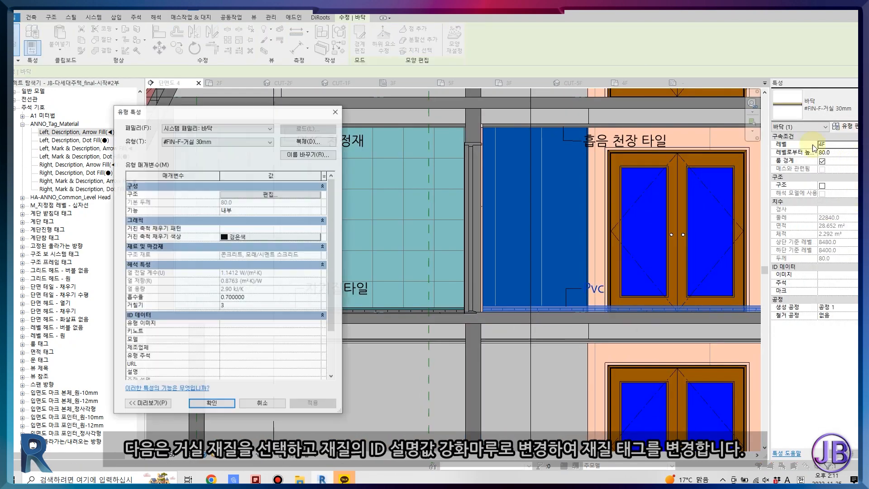
{"action": "left_click", "coordinate": [272, 199]}
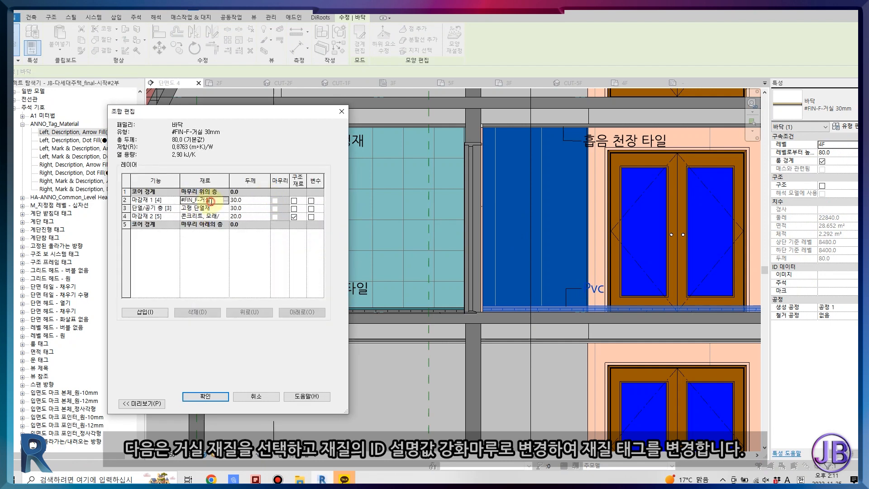
{"action": "left_click", "coordinate": [226, 201]}
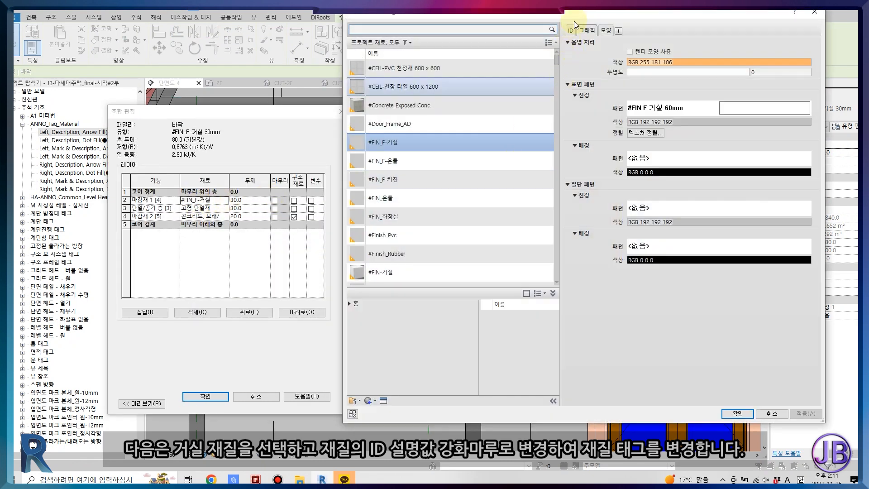
{"action": "left_click", "coordinate": [571, 31]}
{"action": "left_click", "coordinate": [652, 68]}
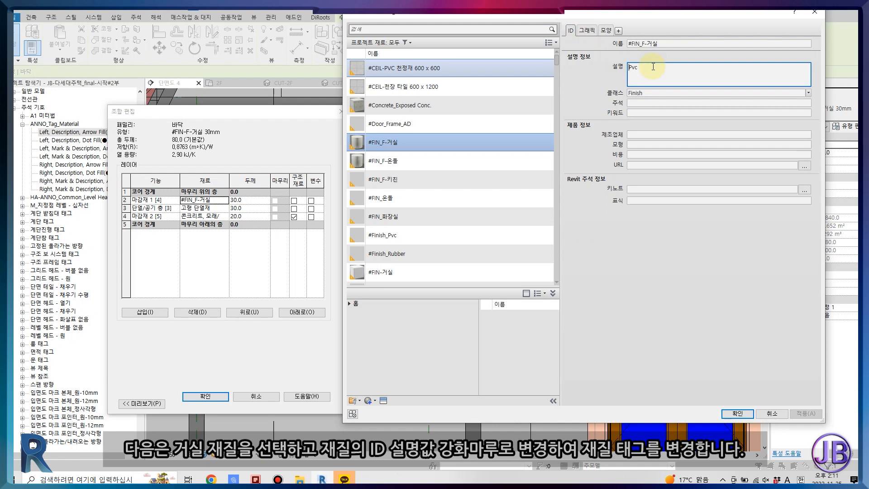
{"action": "type", "text": "강화마루"}
{"action": "left_click", "coordinate": [747, 414]}
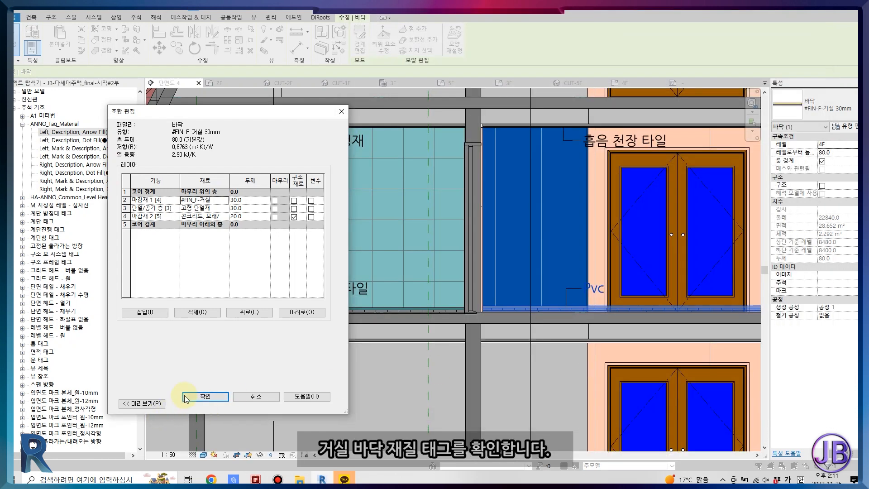
{"action": "left_click", "coordinate": [183, 399]}
{"action": "left_click", "coordinate": [231, 403]}
{"action": "scroll", "coordinate": [375, 287], "scroll_direction": "down", "scroll_amount": 1}
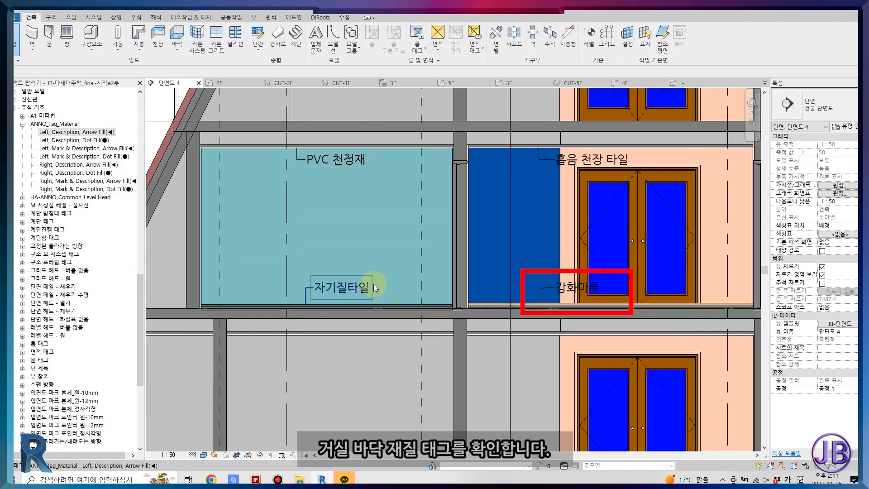
{"action": "scroll", "coordinate": [375, 288], "scroll_direction": "right", "scroll_amount": 3, "text": "shift"}
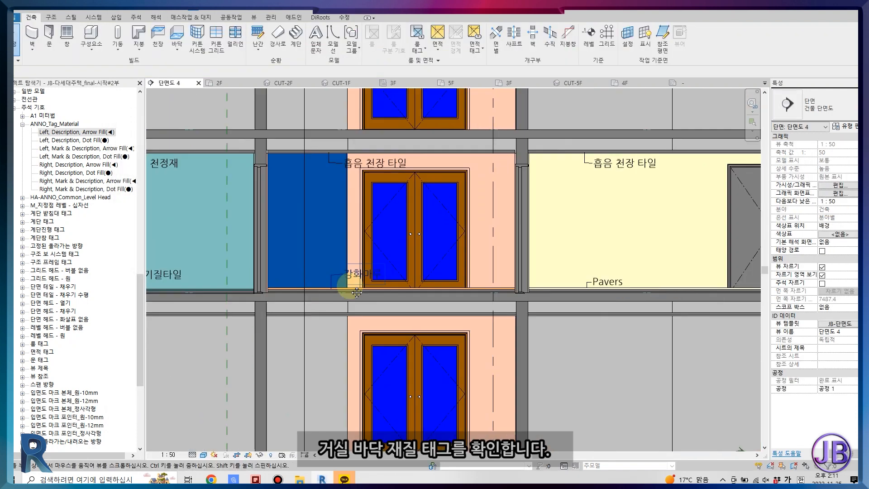
{"action": "left_click", "coordinate": [579, 281]}
{"action": "left_click", "coordinate": [849, 130]}
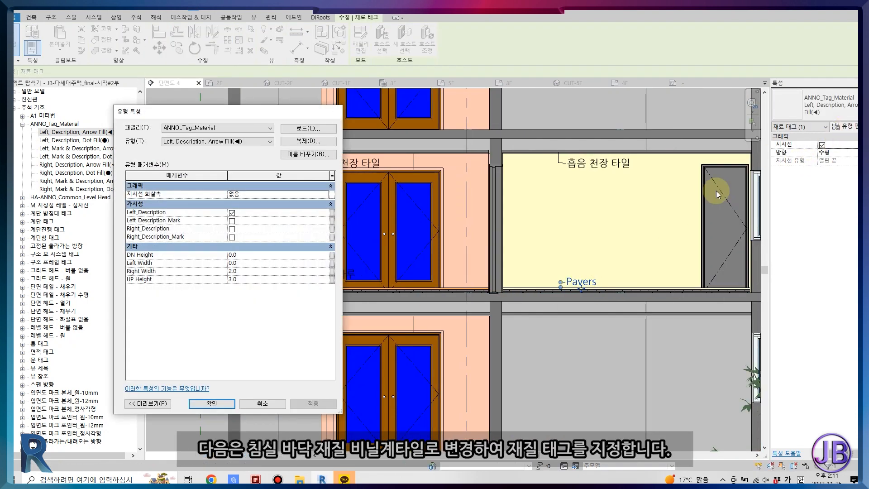
{"action": "key", "text": "Escape"}
{"action": "scroll", "coordinate": [677, 206], "scroll_direction": "up", "scroll_amount": 1}
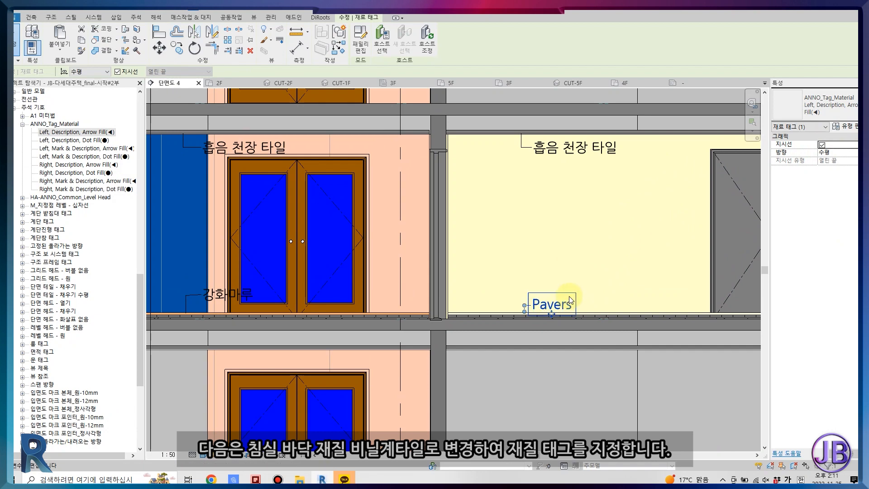
Set the description of the bedroom floor's finish material #FIN_F-온돌 to 비닐계타일 through the 온돌마감 30mm type's layer structure.
{"action": "left_click", "coordinate": [639, 316]}
{"action": "left_click", "coordinate": [846, 127]}
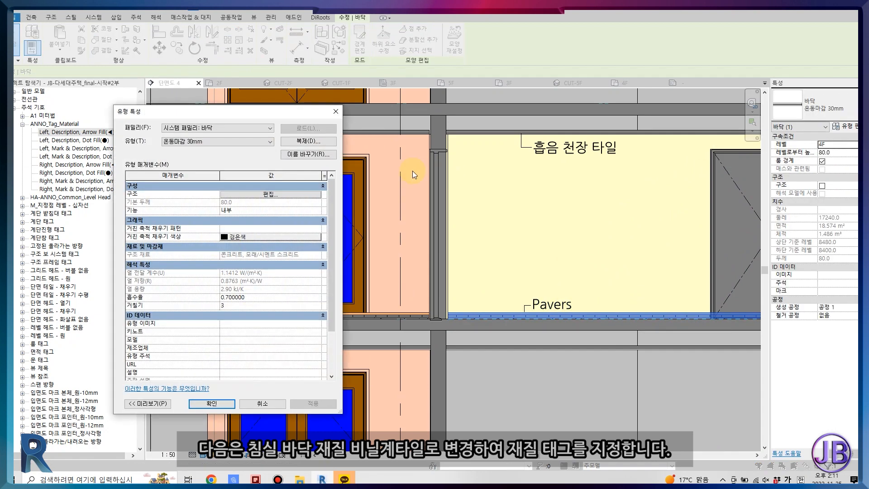
{"action": "left_click", "coordinate": [303, 195]}
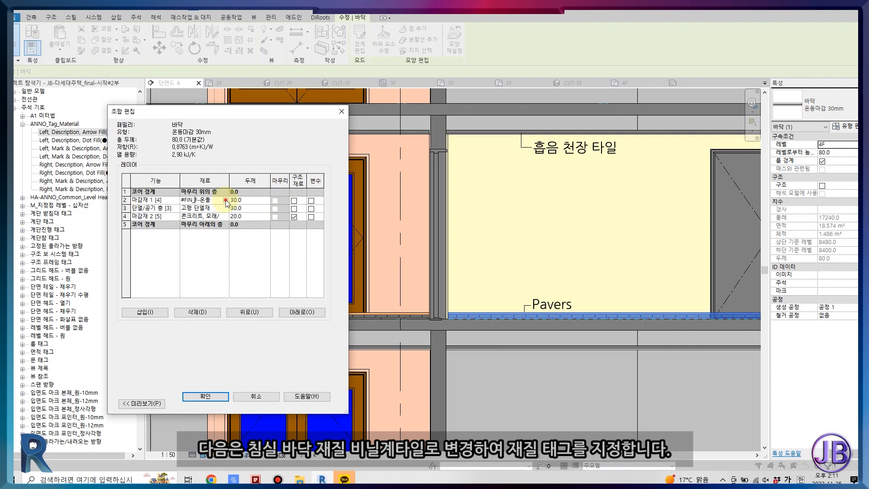
{"action": "left_click", "coordinate": [225, 200]}
{"action": "left_click", "coordinate": [572, 31]}
{"action": "left_click", "coordinate": [644, 65]}
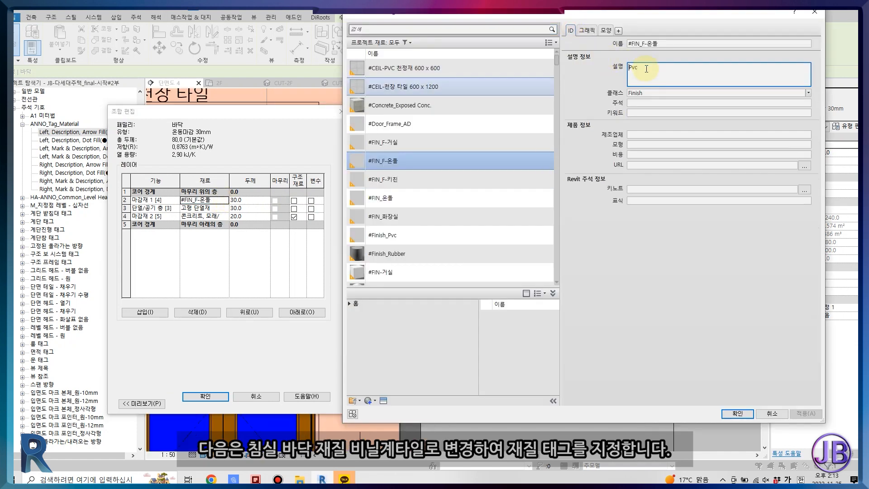
{"action": "key", "text": "BackSpace"}
{"action": "key", "text": "BackSpace"}
{"action": "type", "text": "비닐계타일"}
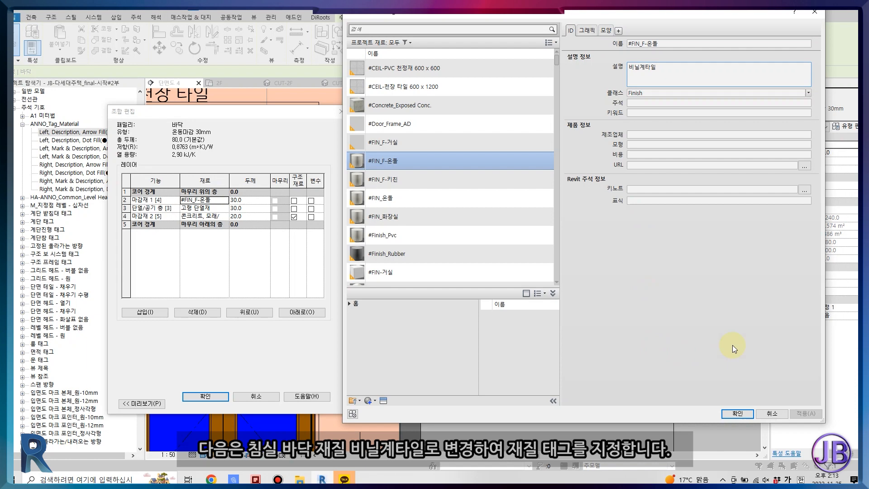
{"action": "left_click", "coordinate": [732, 345]}
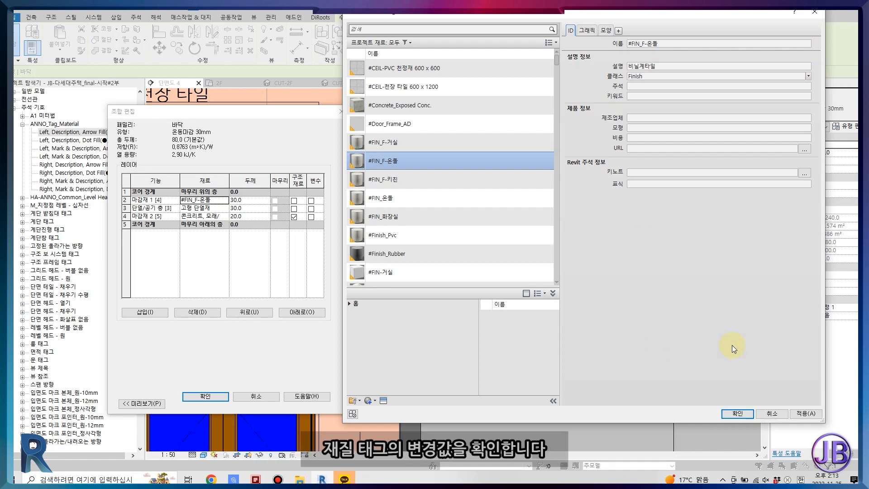
{"action": "left_click", "coordinate": [737, 413]}
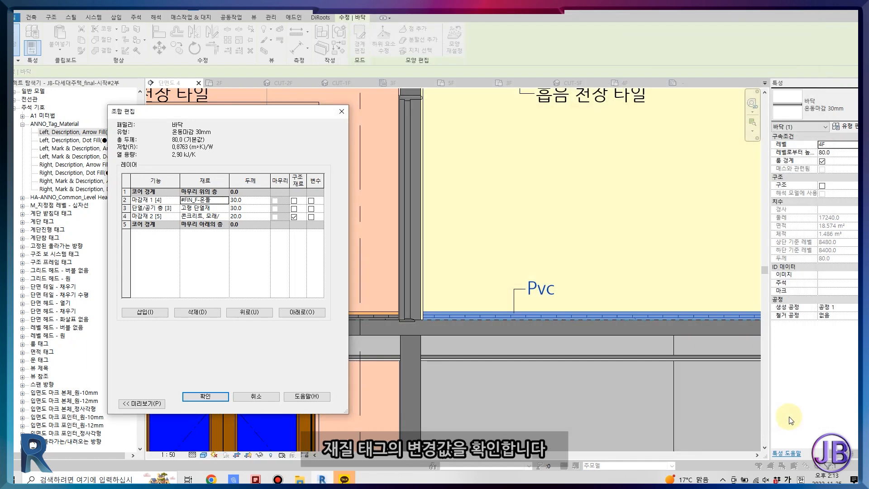
{"action": "left_click", "coordinate": [198, 397]}
{"action": "left_click", "coordinate": [202, 404]}
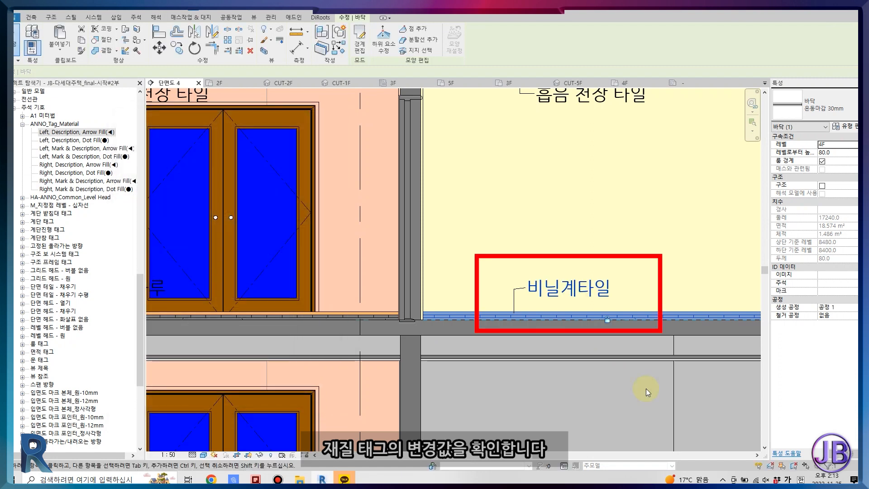
{"action": "key", "text": "Escape"}
{"action": "scroll", "coordinate": [599, 342], "scroll_direction": "down", "scroll_amount": 5}
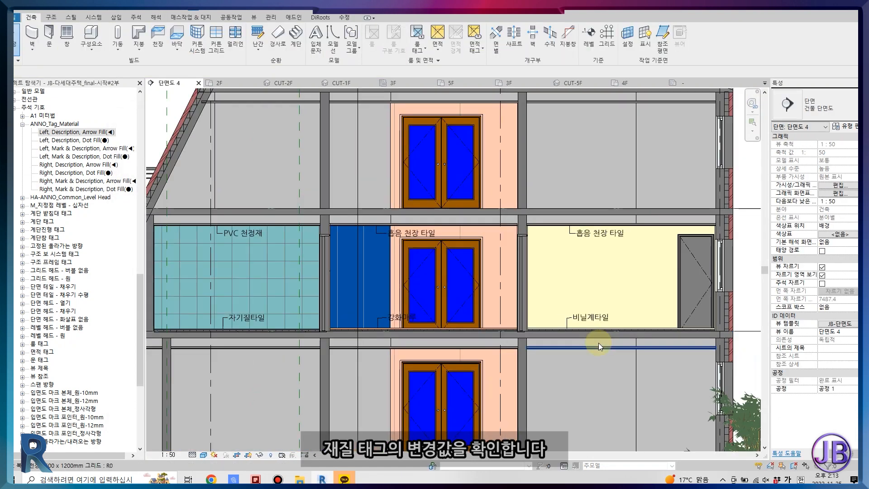
Turn on the visibility of the room category (룸) in the model overrides of view template JB-단면도 and apply it.
{"action": "middle_click_drag", "start_coordinate": [326, 395], "coordinate": [326, 377]}
{"action": "left_click", "coordinate": [837, 324]}
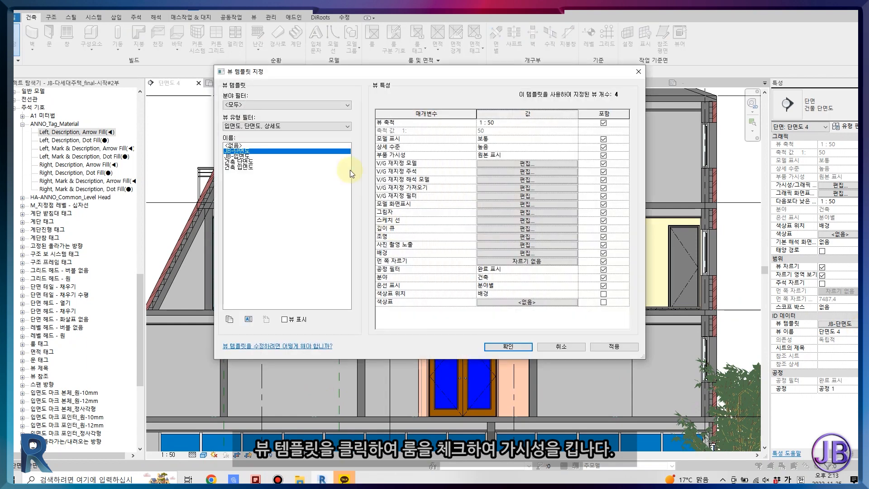
{"action": "left_click", "coordinate": [569, 164]}
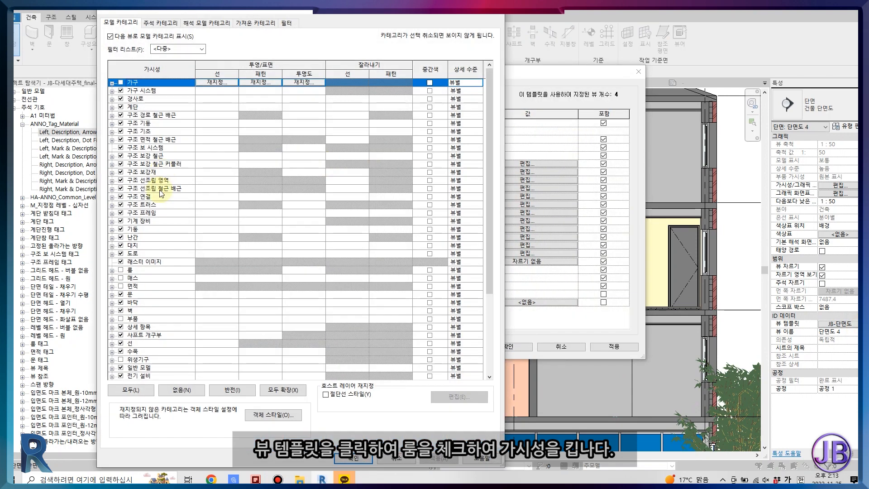
{"action": "left_click", "coordinate": [120, 270]}
{"action": "left_click", "coordinate": [112, 270]}
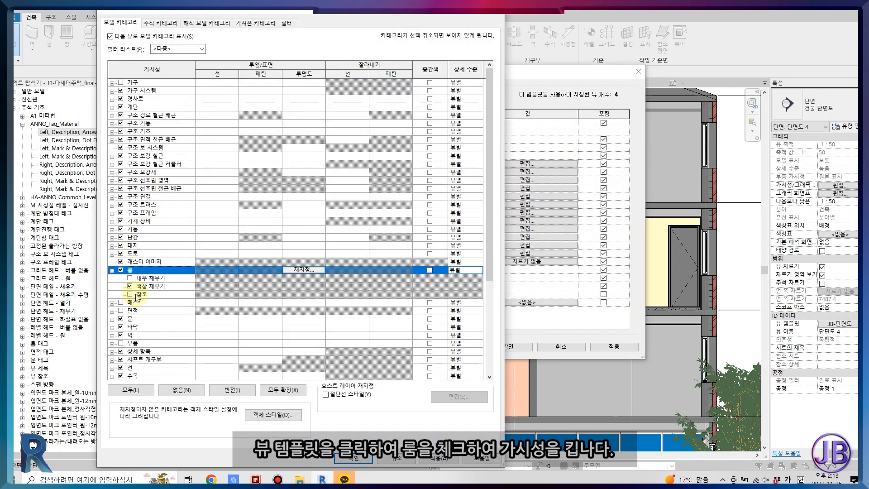
{"action": "left_click", "coordinate": [365, 460]}
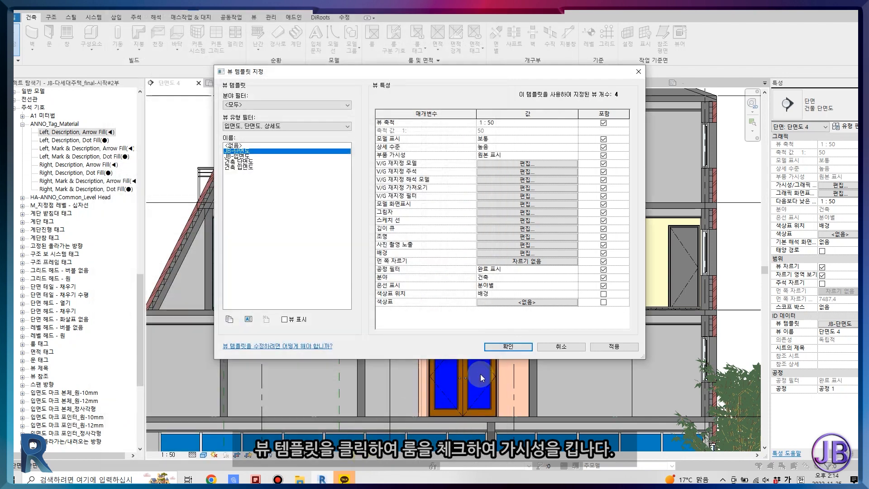
{"action": "left_click", "coordinate": [502, 347]}
{"action": "scroll", "coordinate": [436, 352], "scroll_direction": "down", "scroll_amount": 3}
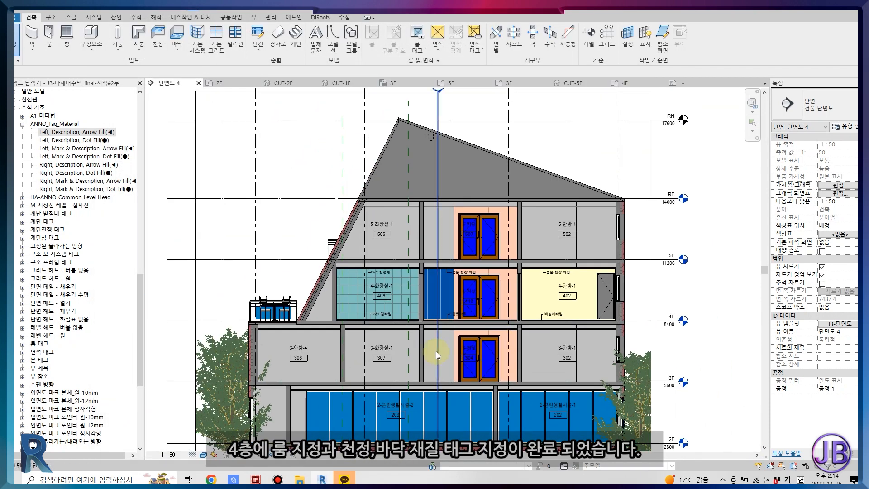
{"action": "scroll", "coordinate": [436, 351], "scroll_direction": "up", "scroll_amount": 3}
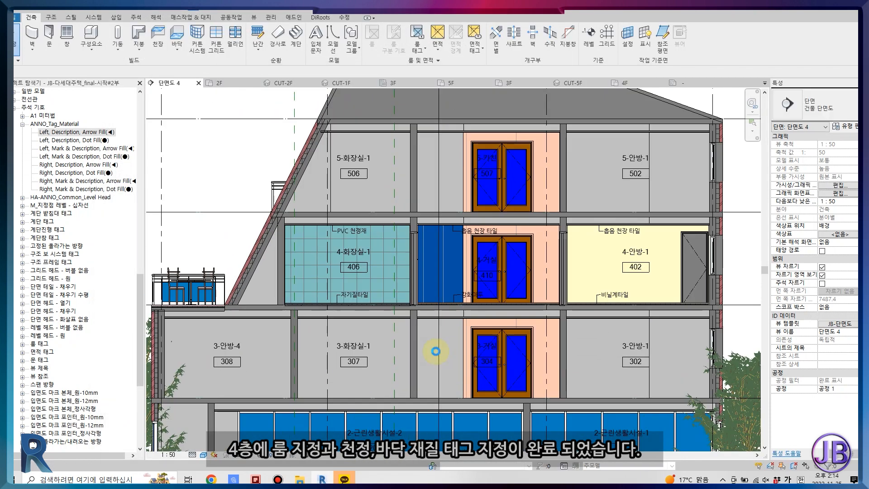
Set the model display style to hidden line (은선) in view template JB-단면도 and apply it.
{"action": "left_click", "coordinate": [203, 455]}
{"action": "left_click", "coordinate": [838, 323]}
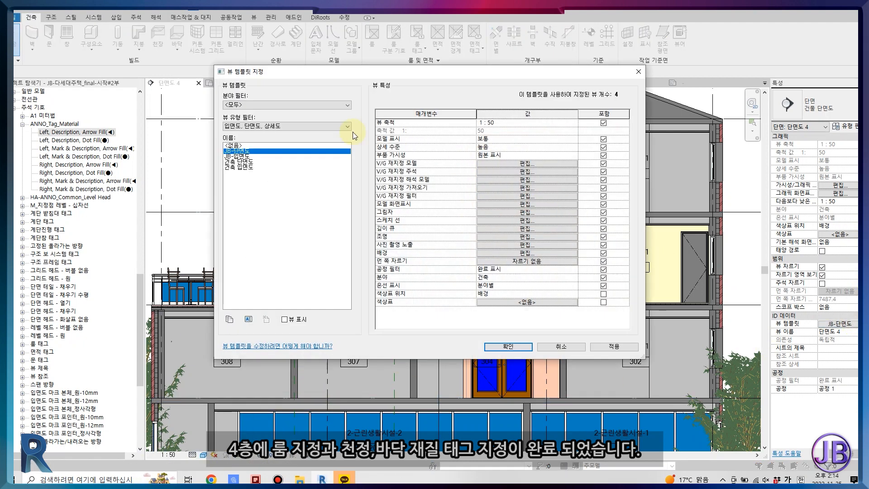
{"action": "left_click", "coordinate": [510, 203]}
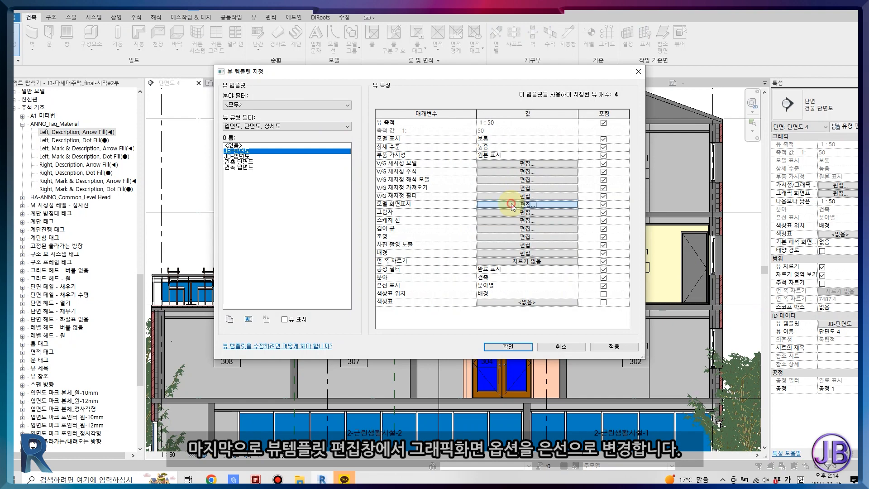
{"action": "left_click", "coordinate": [668, 154]}
{"action": "left_click", "coordinate": [669, 167]}
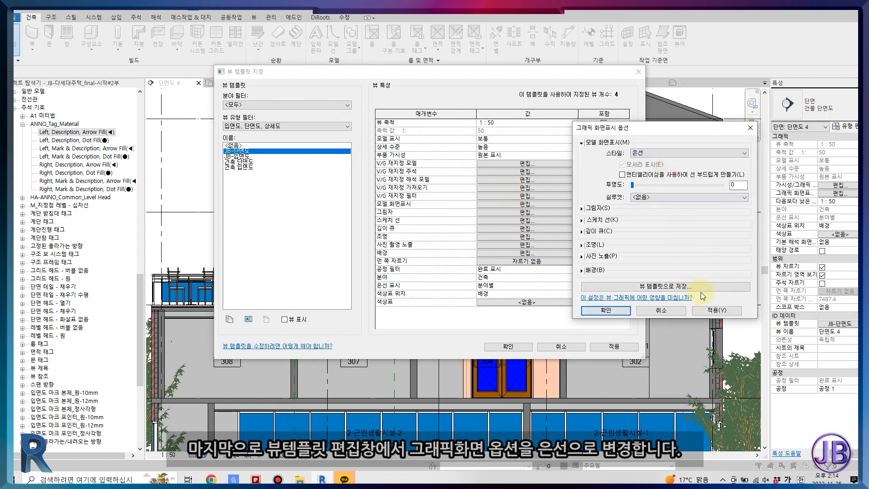
{"action": "left_click", "coordinate": [599, 314]}
{"action": "left_click", "coordinate": [527, 347]}
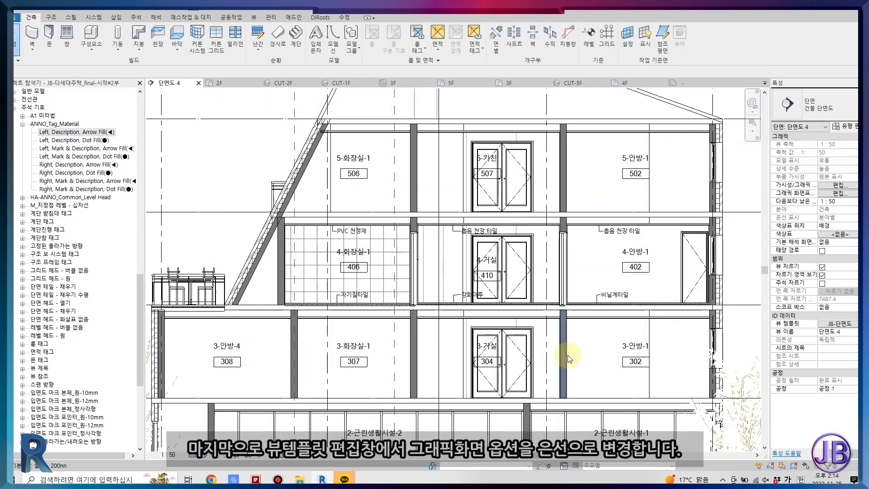
Duplicate material #Concrete_Exposed Conc. for the SLAB 150mm structure layer and name the copy #Concrete_구조글라브-SEC.
{"action": "scroll", "coordinate": [569, 355], "scroll_direction": "down", "scroll_amount": 2}
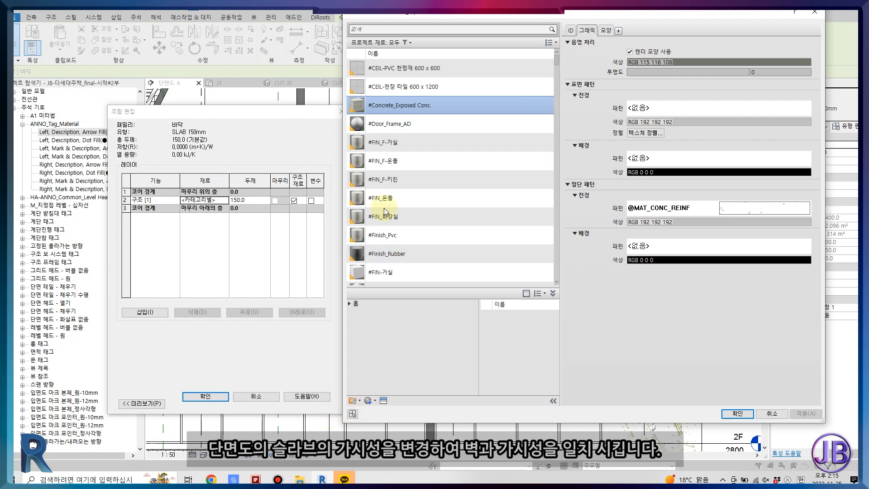
{"action": "scroll", "coordinate": [384, 211], "scroll_direction": "down", "scroll_amount": 1}
{"action": "right_click", "coordinate": [396, 95]}
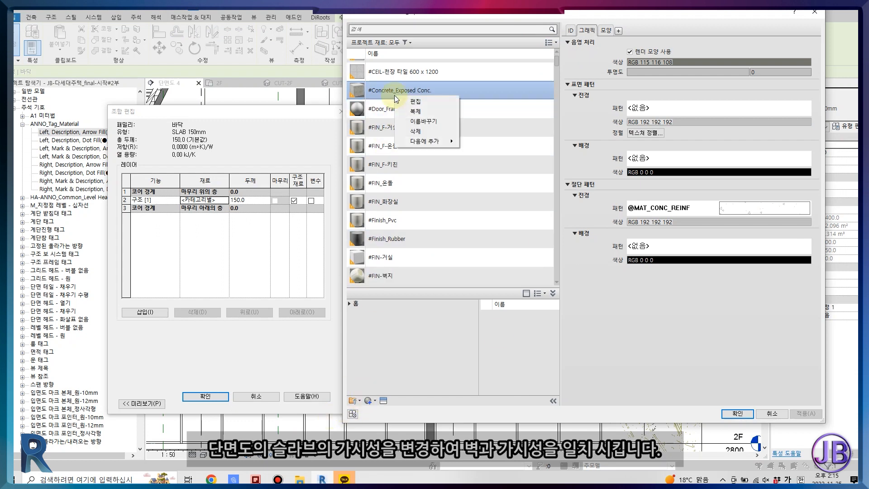
{"action": "left_click", "coordinate": [416, 111]}
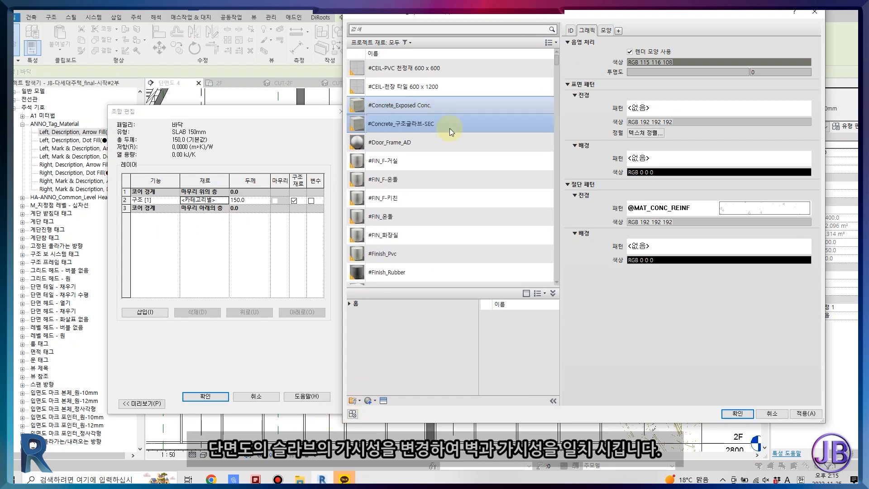
Give the new slab material a solid cut foreground pattern in RGB 120 120 120 and assign it to the SLAB 150mm structure layer.
{"action": "left_click", "coordinate": [775, 209]}
{"action": "double_click", "coordinate": [249, 125]}
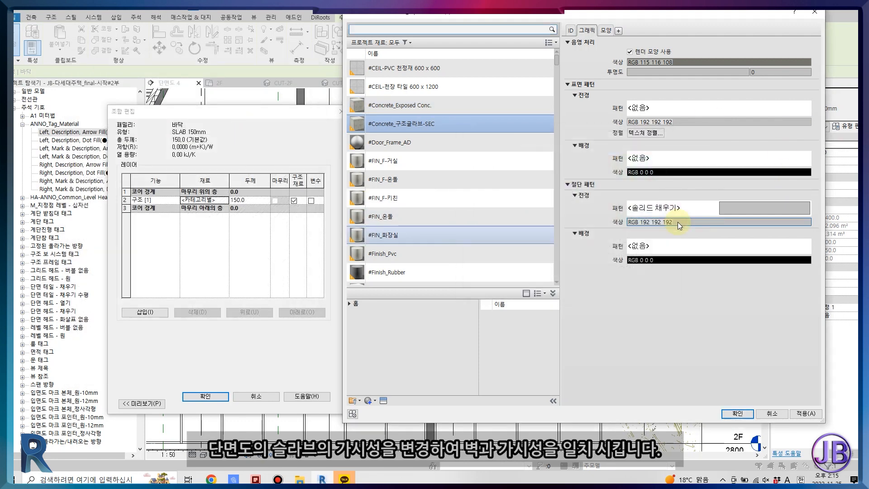
{"action": "left_click", "coordinate": [678, 222]}
{"action": "left_click", "coordinate": [702, 194]}
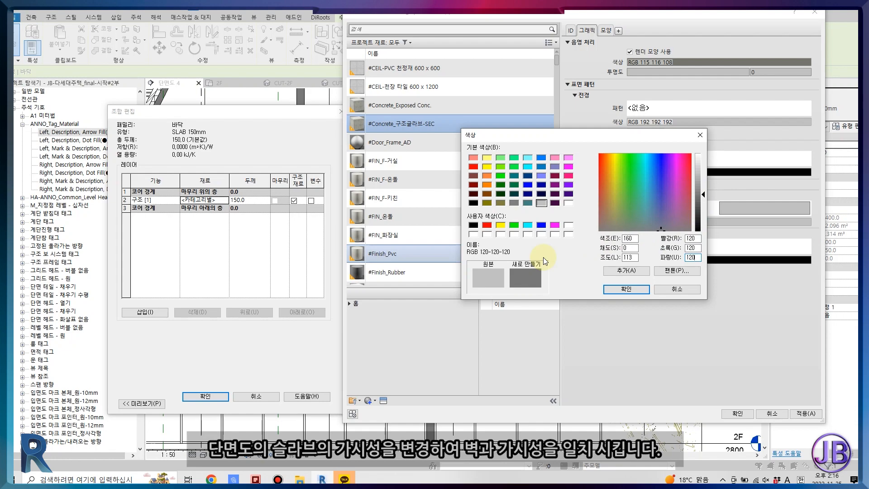
{"action": "left_click", "coordinate": [626, 289]}
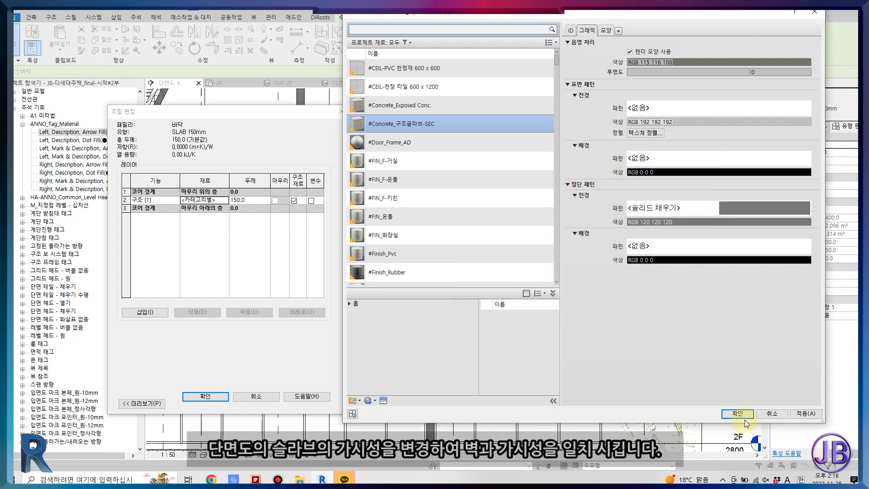
{"action": "left_click", "coordinate": [738, 413]}
{"action": "left_click", "coordinate": [205, 396]}
{"action": "left_click", "coordinate": [212, 403]}
Match the roof slab at level RF to the type of the 5F floor slab.
{"action": "scroll", "coordinate": [408, 254], "scroll_direction": "down", "scroll_amount": 3}
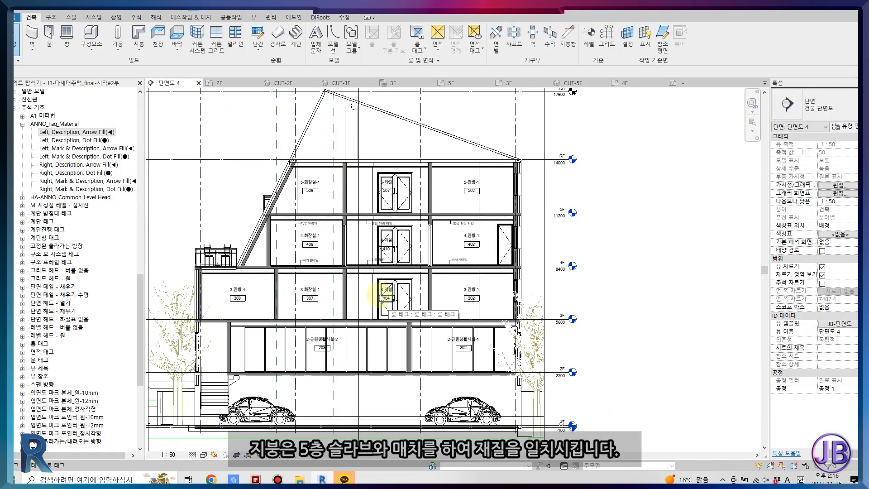
{"action": "scroll", "coordinate": [429, 152], "scroll_direction": "up", "scroll_amount": 3}
{"action": "key", "text": "m"}
{"action": "key", "text": "a"}
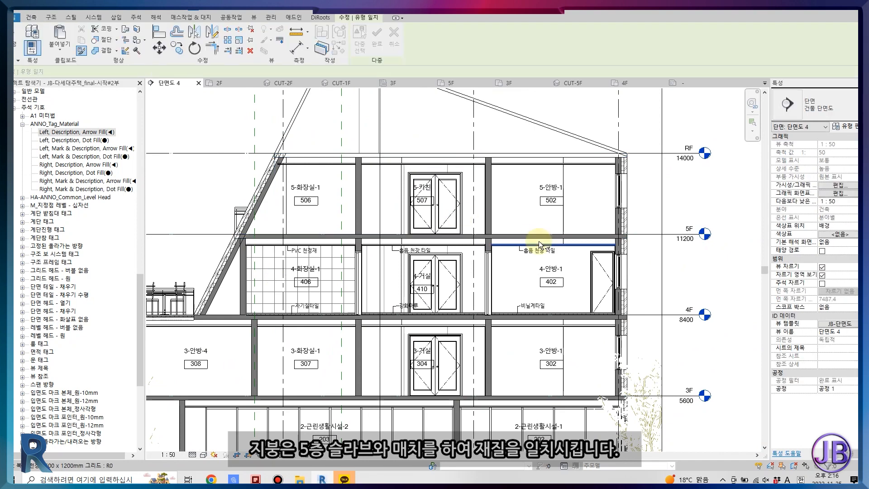
{"action": "key", "text": "Escape"}
{"action": "scroll", "coordinate": [540, 209], "scroll_direction": "down", "scroll_amount": 3}
{"action": "scroll", "coordinate": [468, 217], "scroll_direction": "up", "scroll_amount": 2}
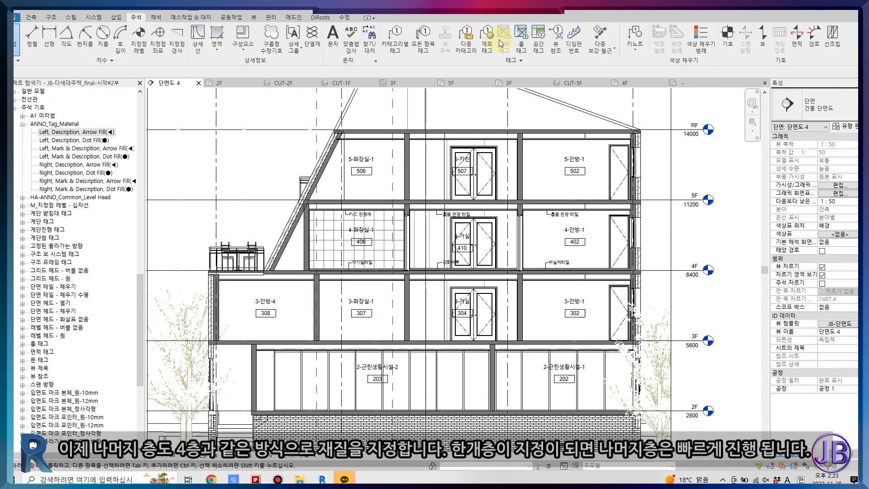
Tag the ceiling materials of the fifth-floor bathroom, kitchen and bedroom, placing each text just below its ceiling.
{"action": "scroll", "coordinate": [353, 140], "scroll_direction": "up", "scroll_amount": 4}
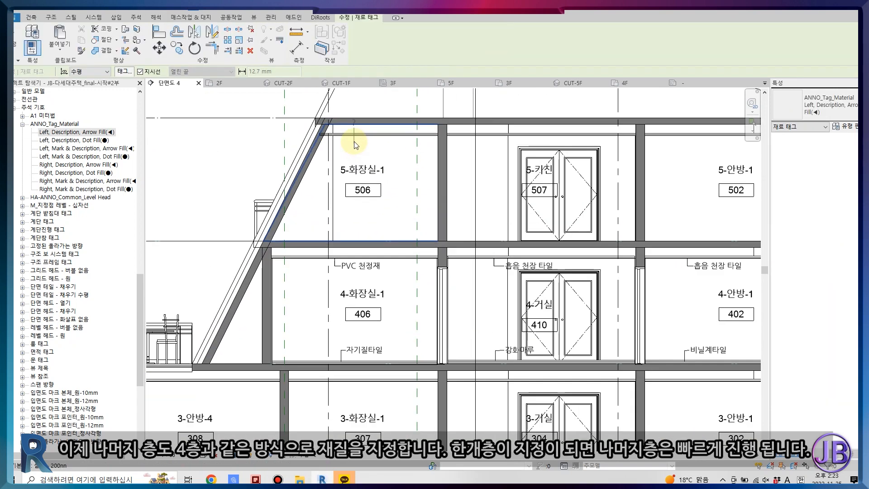
{"action": "scroll", "coordinate": [351, 131], "scroll_direction": "up", "scroll_amount": 2}
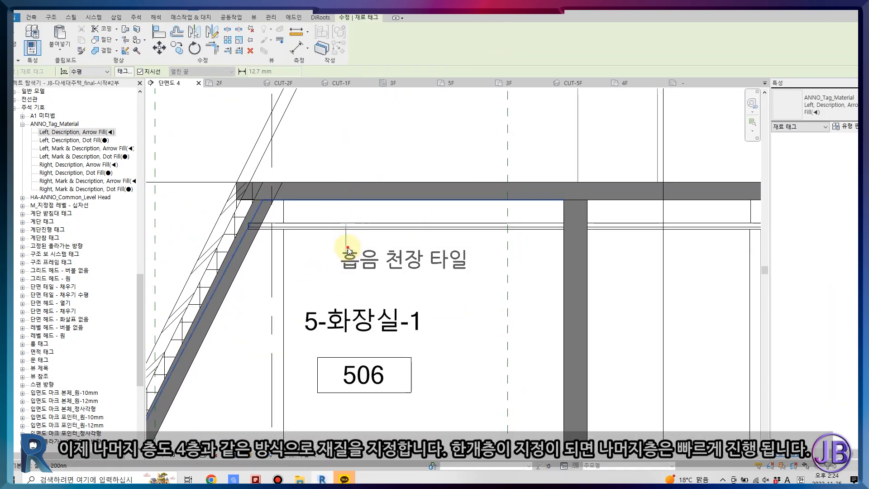
{"action": "left_click", "coordinate": [359, 250]}
{"action": "middle_click_drag", "start_coordinate": [662, 242], "coordinate": [494, 287]}
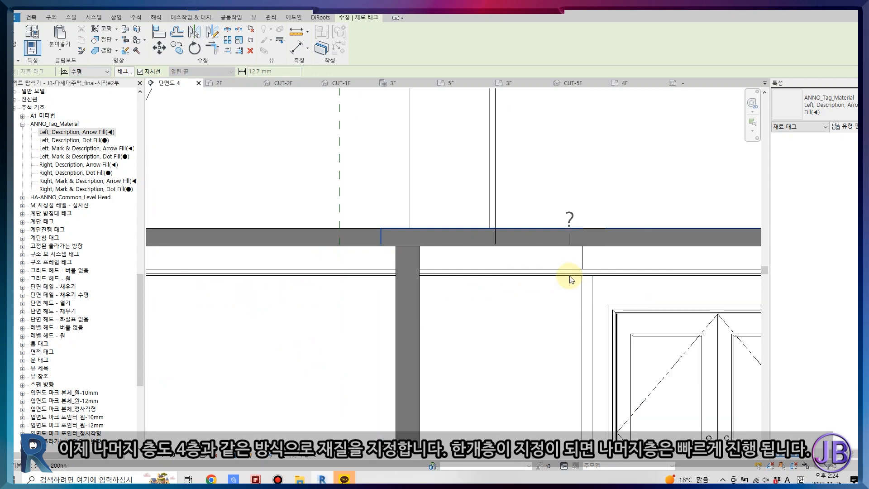
{"action": "scroll", "coordinate": [567, 292], "scroll_direction": "up", "scroll_amount": 2}
{"action": "left_click", "coordinate": [559, 305]}
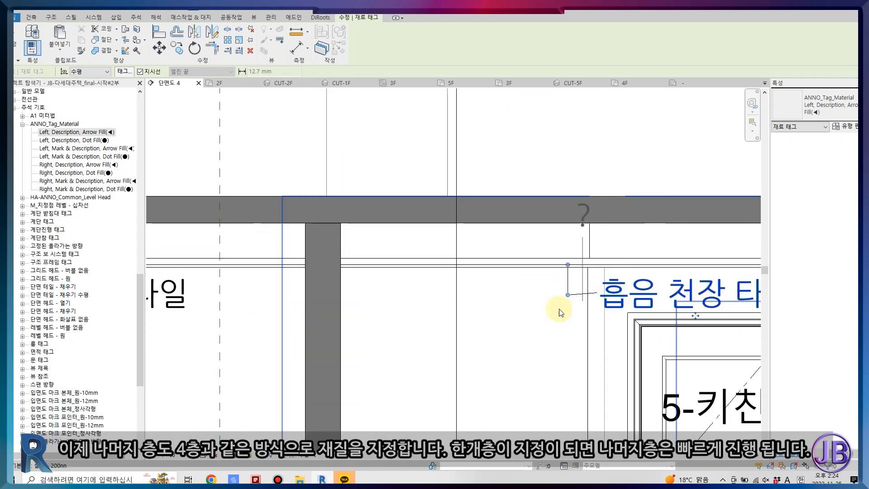
{"action": "scroll", "coordinate": [558, 305], "scroll_direction": "down", "scroll_amount": 2}
{"action": "middle_click_drag", "start_coordinate": [725, 317], "coordinate": [344, 276]}
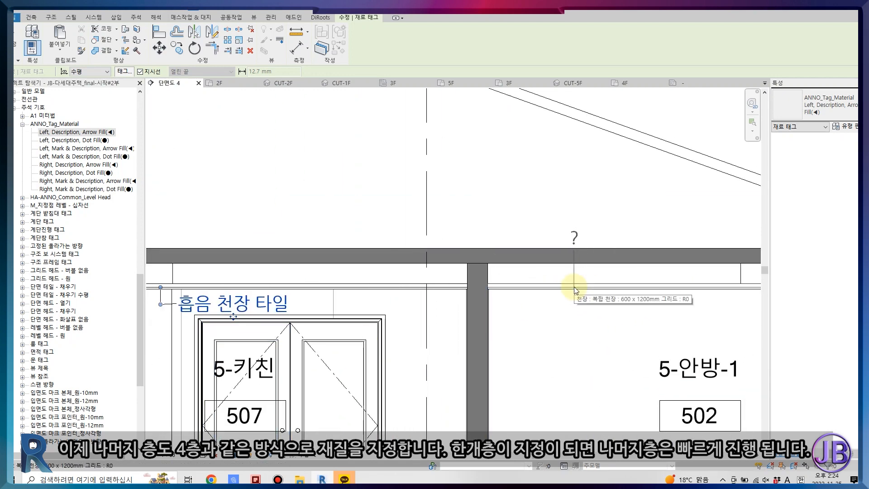
{"action": "left_click", "coordinate": [573, 303]}
{"action": "scroll", "coordinate": [582, 304], "scroll_direction": "down", "scroll_amount": 2}
{"action": "middle_click_drag", "start_coordinate": [563, 367], "coordinate": [590, 292]}
Match the 5-화장실-1 ceiling to the PVC ceiling type of 4-화장실-1.
{"action": "key", "text": "Escape"}
{"action": "key", "text": "Escape"}
{"action": "key", "text": "m"}
{"action": "key", "text": "a"}
{"action": "left_click", "coordinate": [298, 363]}
{"action": "left_click", "coordinate": [312, 220]}
{"action": "scroll", "coordinate": [331, 255], "scroll_direction": "down", "scroll_amount": 1}
{"action": "middle_click_drag", "start_coordinate": [382, 383], "coordinate": [423, 282]}
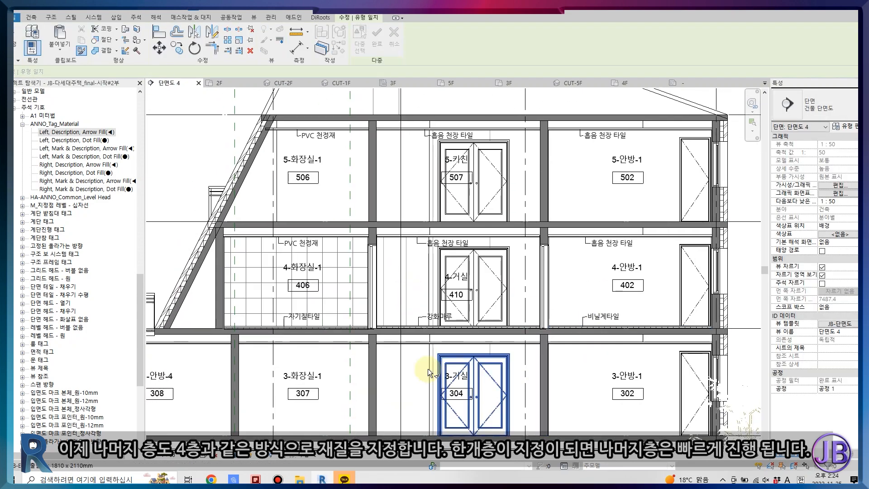
Tag the ceiling materials of 3-화장실-1 and 3-안방-4 with leaders and text below the ceilings.
{"action": "middle_click_drag", "start_coordinate": [305, 319], "coordinate": [350, 275]}
{"action": "left_click", "coordinate": [31, 18]}
{"action": "left_click", "coordinate": [136, 17]}
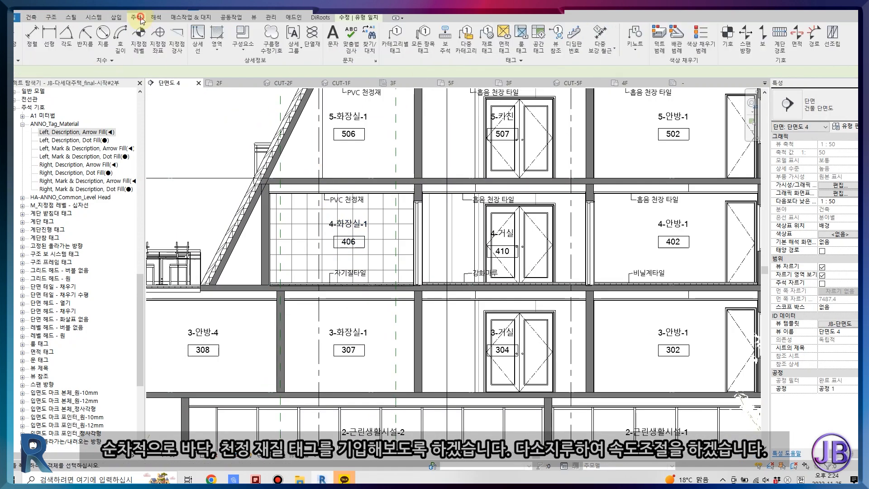
{"action": "left_click", "coordinate": [486, 38]}
{"action": "scroll", "coordinate": [326, 294], "scroll_direction": "up", "scroll_amount": 2}
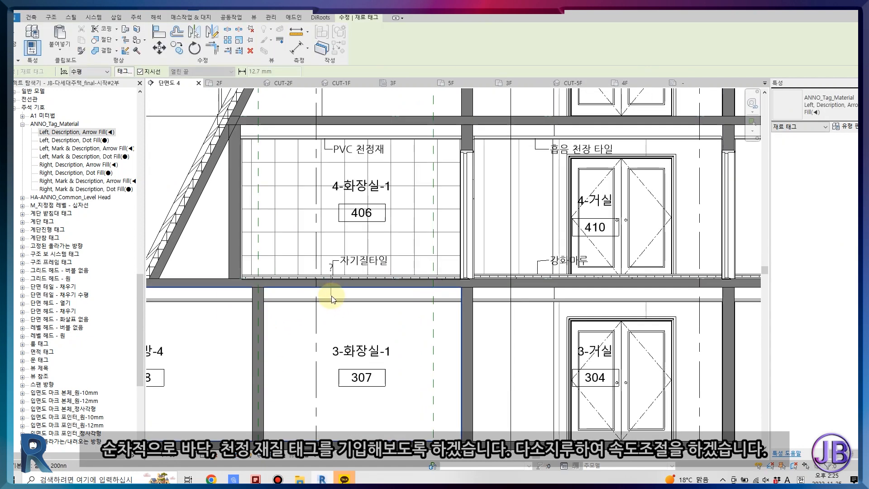
{"action": "scroll", "coordinate": [335, 296], "scroll_direction": "up", "scroll_amount": 4}
{"action": "left_click", "coordinate": [335, 306]}
{"action": "left_click", "coordinate": [336, 339]}
{"action": "left_click", "coordinate": [372, 339]}
{"action": "middle_click_drag", "start_coordinate": [190, 325], "coordinate": [543, 290]}
{"action": "left_click", "coordinate": [361, 245]}
{"action": "left_click", "coordinate": [361, 292]}
{"action": "left_click", "coordinate": [386, 290]}
Tag the ceiling materials of 3-거실 and 3-안방-1 with leaders and text below the ceilings.
{"action": "scroll", "coordinate": [385, 291], "scroll_direction": "down", "scroll_amount": 3}
{"action": "middle_click_drag", "start_coordinate": [634, 276], "coordinate": [337, 284]}
{"action": "left_click", "coordinate": [344, 284]}
{"action": "left_click", "coordinate": [344, 301]}
{"action": "scroll", "coordinate": [365, 304], "scroll_direction": "up", "scroll_amount": 3}
{"action": "key", "text": "Escape"}
{"action": "key", "text": "Escape"}
{"action": "left_click", "coordinate": [486, 38]}
{"action": "left_click", "coordinate": [298, 267]}
{"action": "left_click", "coordinate": [297, 300]}
{"action": "left_click", "coordinate": [327, 299]}
{"action": "scroll", "coordinate": [328, 299], "scroll_direction": "down", "scroll_amount": 2}
{"action": "scroll", "coordinate": [403, 290], "scroll_direction": "up", "scroll_amount": 2}
{"action": "left_click", "coordinate": [409, 266]}
{"action": "left_click", "coordinate": [410, 307]}
{"action": "left_click", "coordinate": [437, 307]}
Tag the ceiling materials of 2-근린생활시설-2 and 2-근린생활시설-1 on the second floor.
{"action": "middle_click_drag", "start_coordinate": [218, 362], "coordinate": [613, 211]}
{"action": "scroll", "coordinate": [221, 265], "scroll_direction": "up", "scroll_amount": 2}
{"action": "left_click", "coordinate": [202, 268]}
{"action": "left_click", "coordinate": [202, 293]}
{"action": "left_click", "coordinate": [267, 294]}
{"action": "scroll", "coordinate": [284, 304], "scroll_direction": "down", "scroll_amount": 2}
{"action": "middle_click_drag", "start_coordinate": [701, 292], "coordinate": [253, 272]}
{"action": "scroll", "coordinate": [290, 260], "scroll_direction": "up", "scroll_amount": 2}
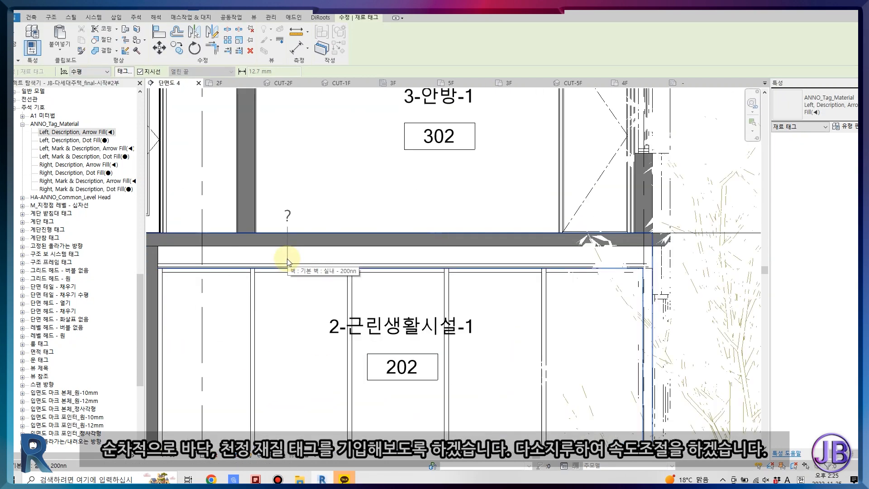
{"action": "left_click", "coordinate": [274, 266]}
{"action": "left_click", "coordinate": [274, 298]}
{"action": "left_click", "coordinate": [340, 301]}
{"action": "scroll", "coordinate": [460, 300], "scroll_direction": "down", "scroll_amount": 4}
{"action": "key", "text": "Escape"}
{"action": "key", "text": "Escape"}
Match the 3-화장실-1 ceiling to the PVC ceiling type of 4-화장실-1.
{"action": "middle_click_drag", "start_coordinate": [244, 110], "coordinate": [384, 196]}
{"action": "key", "text": "m"}
{"action": "key", "text": "a"}
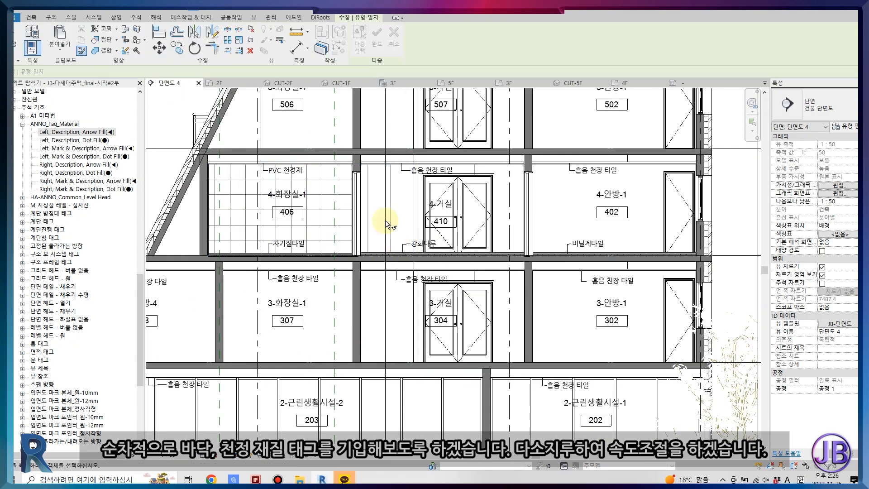
{"action": "middle_click_drag", "start_coordinate": [192, 234], "coordinate": [327, 243]}
{"action": "key", "text": "Escape"}
{"action": "mouse_move", "coordinate": [512, 185]}
{"action": "middle_mouse_down"}
{"action": "mouse_move", "coordinate": [431, 231]}
{"action": "mouse_move", "coordinate": [379, 316]}
{"action": "middle_mouse_up"}
{"action": "middle_click_drag", "start_coordinate": [407, 311], "coordinate": [434, 258]}
Copy the fourth-floor living room, bedroom and bathroom floor finishes and paste them aligned to level 5F.
{"action": "left_click", "coordinate": [515, 343]}
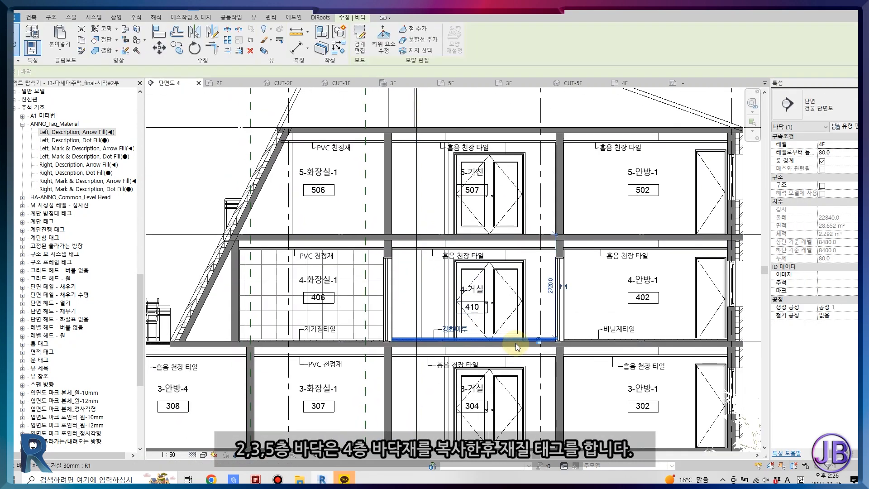
{"action": "left_click", "coordinate": [590, 344], "text": "ctrl"}
{"action": "left_click", "coordinate": [348, 340], "text": "ctrl"}
{"action": "key", "text": "ctrl+c"}
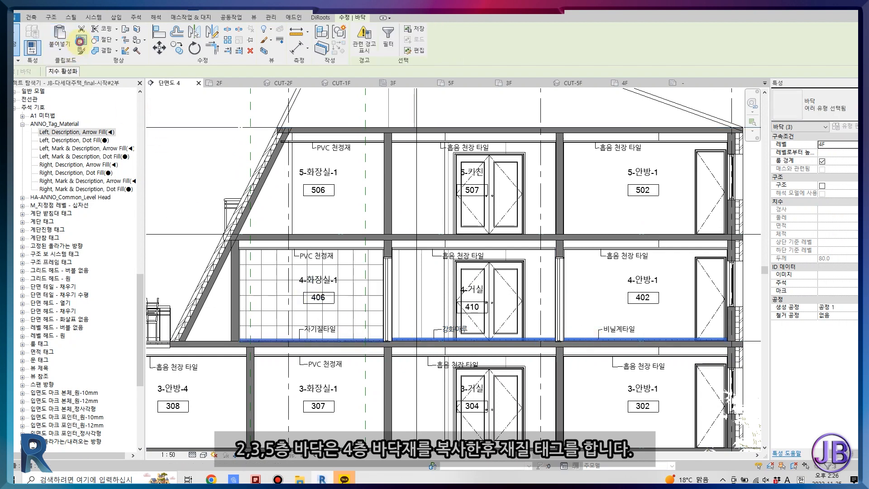
{"action": "left_click", "coordinate": [60, 46]}
{"action": "left_click", "coordinate": [86, 83]}
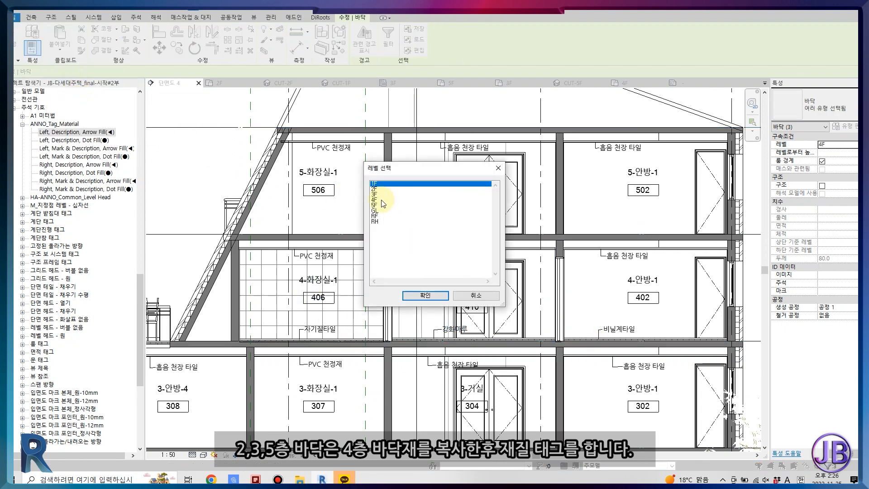
{"action": "left_click", "coordinate": [426, 294]}
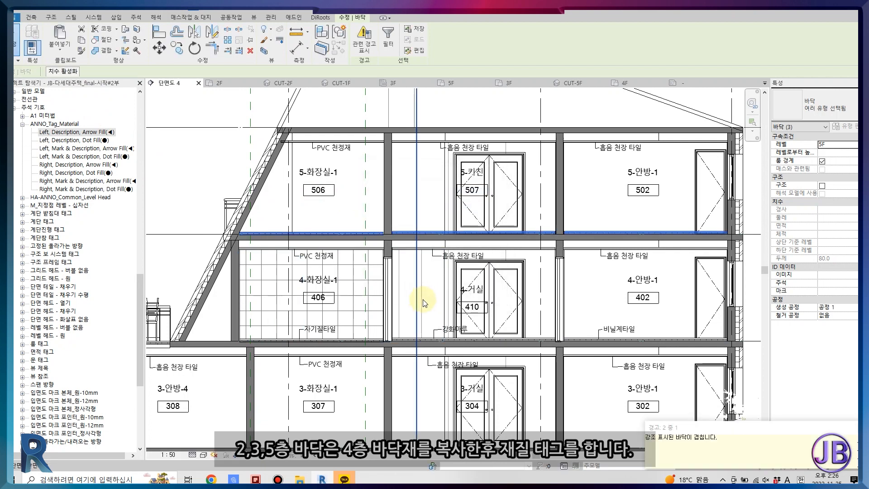
{"action": "left_click", "coordinate": [459, 289]}
Tag the fifth-floor finish materials as 비닐계타일 in the bedroom, 강화마루 in the kitchen and 자기질타일 in the bathroom.
{"action": "left_click", "coordinate": [486, 41]}
{"action": "scroll", "coordinate": [588, 230], "scroll_direction": "up", "scroll_amount": 5}
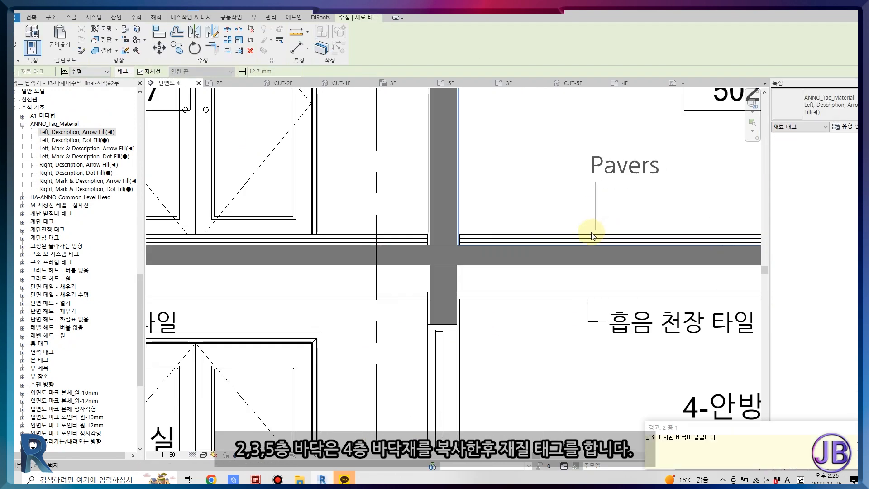
{"action": "left_click", "coordinate": [601, 201]}
{"action": "scroll", "coordinate": [349, 242], "scroll_direction": "down", "scroll_amount": 3}
{"action": "scroll", "coordinate": [340, 246], "scroll_direction": "up", "scroll_amount": 2}
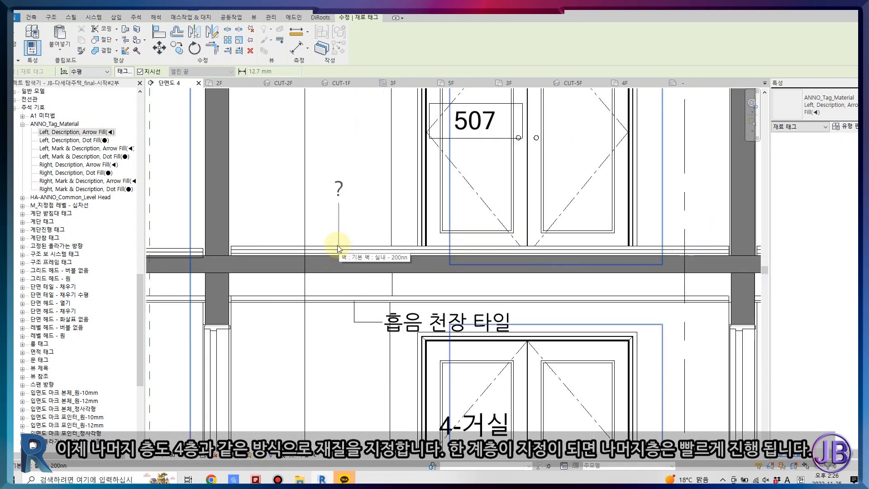
{"action": "left_click", "coordinate": [353, 224]}
{"action": "scroll", "coordinate": [316, 233], "scroll_direction": "down", "scroll_amount": 3}
{"action": "scroll", "coordinate": [281, 242], "scroll_direction": "up", "scroll_amount": 1}
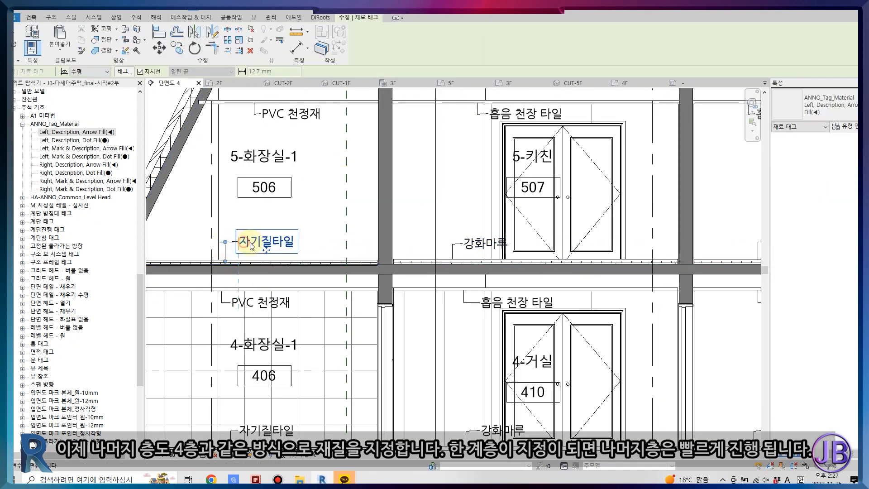
{"action": "scroll", "coordinate": [277, 301], "scroll_direction": "down", "scroll_amount": 5}
{"action": "middle_click_drag", "start_coordinate": [306, 317], "coordinate": [326, 189]}
{"action": "key", "text": "Escape"}
Paste copies of the fourth-floor bathroom, living room and bedroom floor finishes aligned to level 3F.
{"action": "scroll", "coordinate": [385, 311], "scroll_direction": "up", "scroll_amount": 3}
{"action": "left_click", "coordinate": [267, 219]}
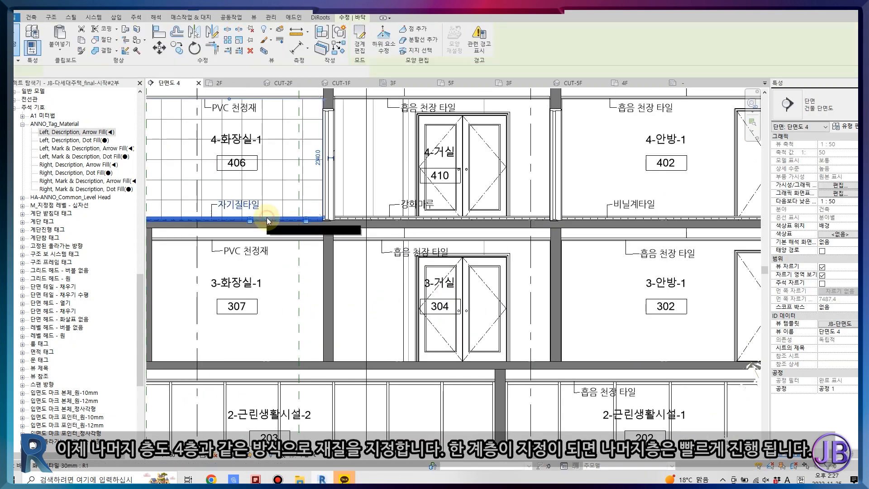
{"action": "left_click", "coordinate": [375, 222], "text": "ctrl"}
{"action": "left_click", "coordinate": [582, 220], "text": "ctrl"}
{"action": "left_click", "coordinate": [61, 54]}
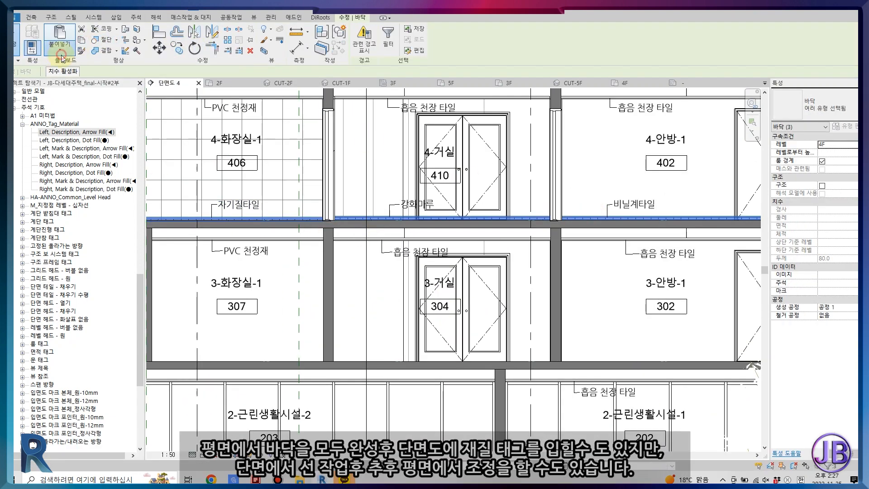
{"action": "left_click", "coordinate": [73, 84]}
{"action": "left_click_drag", "start_coordinate": [379, 193], "coordinate": [379, 202]}
{"action": "left_click", "coordinate": [424, 294]}
{"action": "scroll", "coordinate": [422, 292], "scroll_direction": "down", "scroll_amount": 2}
{"action": "key", "text": "Escape"}
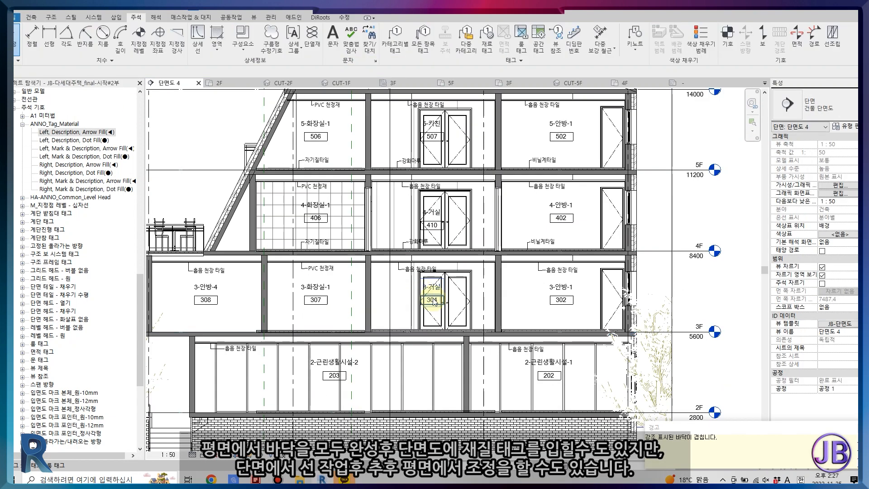
Tag the third-floor finish materials as 자기질타일 in the bathroom, 강화마루 in the living room and 비닐계타일 in the bedroom.
{"action": "left_click", "coordinate": [484, 40]}
{"action": "scroll", "coordinate": [350, 335], "scroll_direction": "up", "scroll_amount": 3}
{"action": "left_click", "coordinate": [294, 317]}
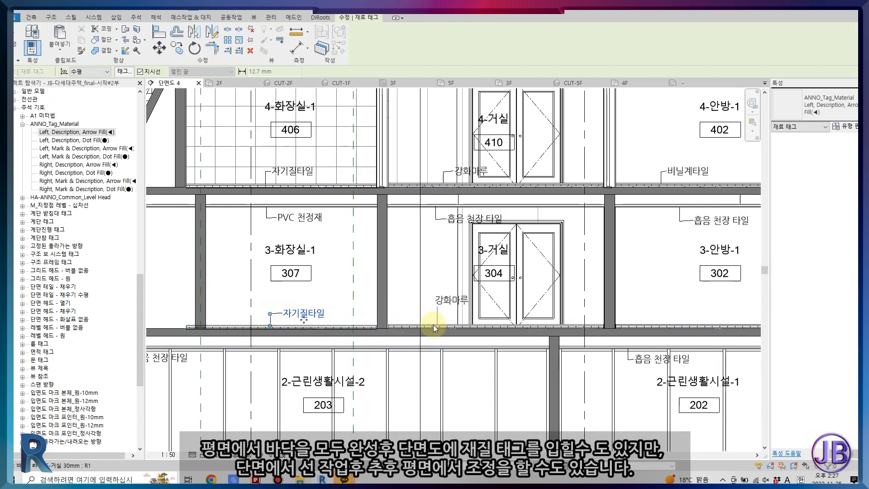
{"action": "scroll", "coordinate": [429, 325], "scroll_direction": "up", "scroll_amount": 3}
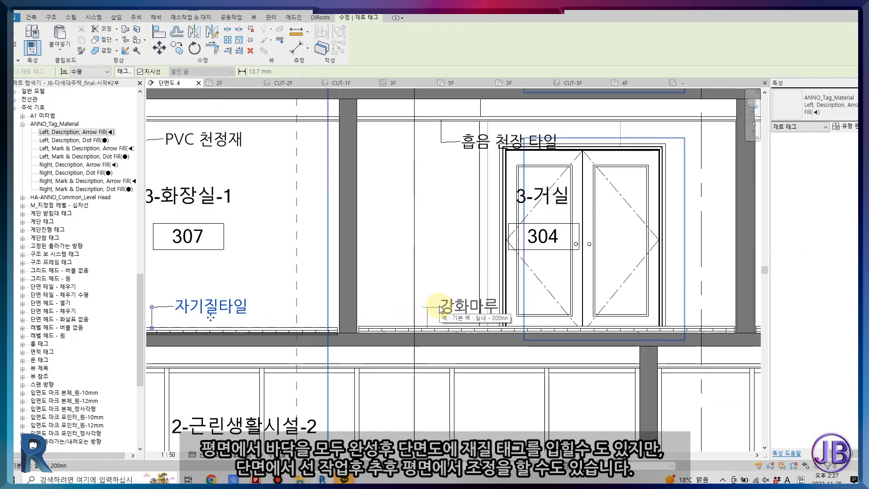
{"action": "left_click", "coordinate": [438, 309]}
{"action": "middle_click_drag", "start_coordinate": [566, 313], "coordinate": [226, 300]}
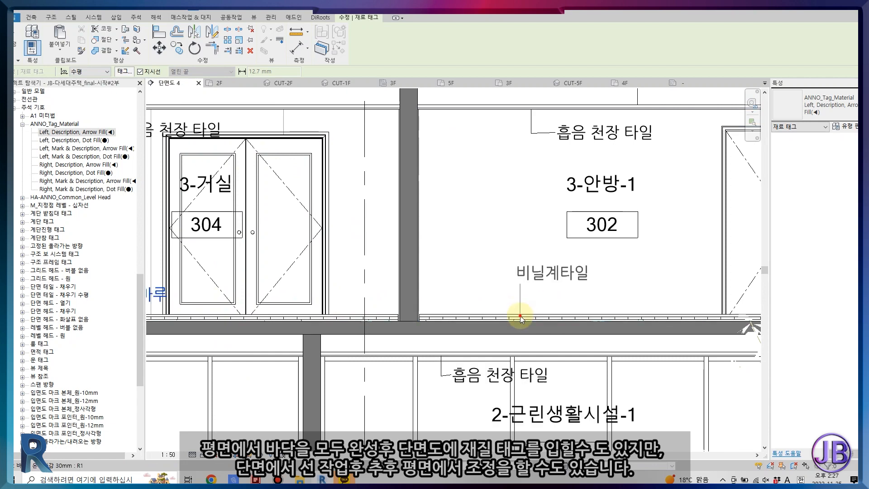
{"action": "left_click", "coordinate": [538, 297]}
{"action": "scroll", "coordinate": [457, 271], "scroll_direction": "down", "scroll_amount": 3}
{"action": "key", "text": "Escape"}
Open the material selection for the 마감재 1 layer in the type structure of the 2F floor below 2-근린생활시설-2.
{"action": "middle_click_drag", "start_coordinate": [579, 259], "coordinate": [590, 118]}
{"action": "middle_click_drag", "start_coordinate": [176, 260], "coordinate": [451, 213]}
{"action": "scroll", "coordinate": [397, 213], "scroll_direction": "up", "scroll_amount": 3}
{"action": "left_click", "coordinate": [381, 230]}
{"action": "left_click", "coordinate": [851, 110]}
{"action": "left_click", "coordinate": [851, 112]}
{"action": "left_click", "coordinate": [848, 127]}
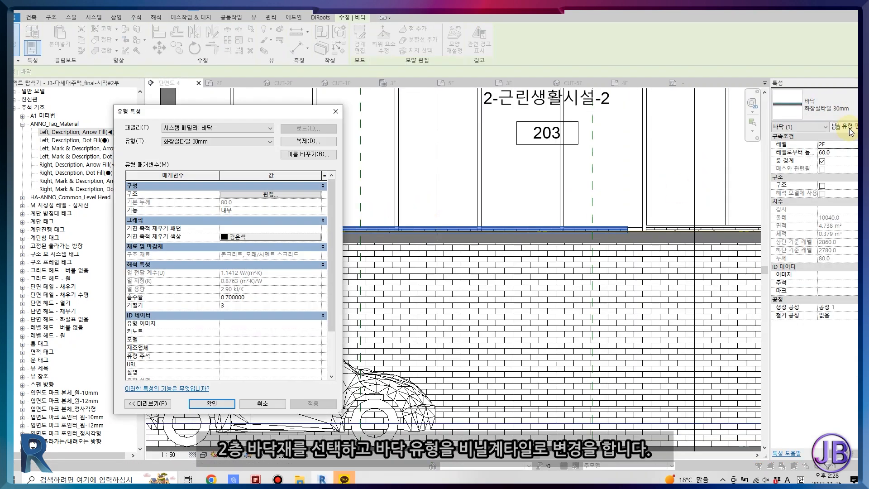
{"action": "left_click", "coordinate": [242, 198]}
{"action": "left_click", "coordinate": [218, 202]}
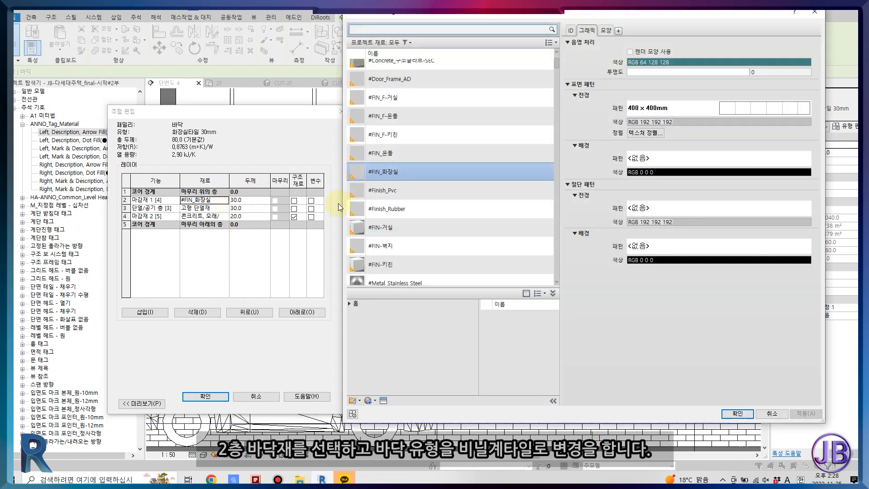
Duplicate the #Finish_Pvc material and name the copy #Finish_비닐계타일.
{"action": "left_click", "coordinate": [397, 199]}
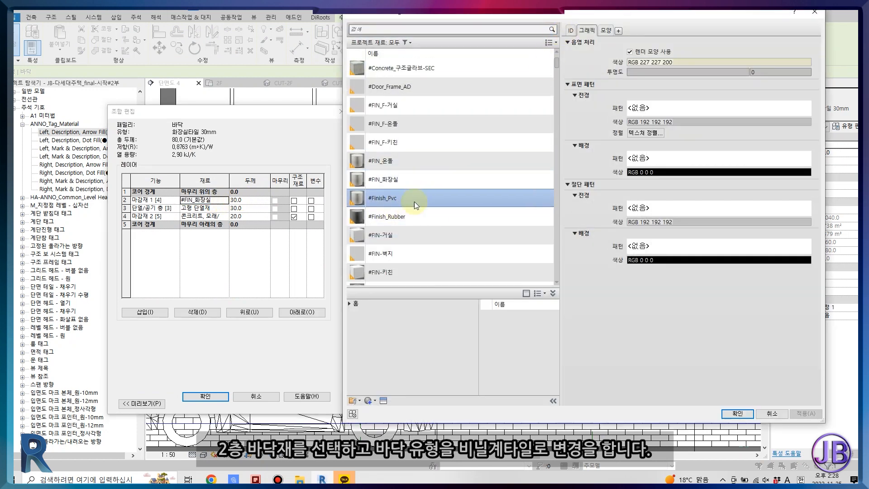
{"action": "right_click", "coordinate": [406, 200]}
{"action": "left_click", "coordinate": [422, 216]}
{"action": "left_click", "coordinate": [422, 173]}
{"action": "key", "text": "BackSpace"}
{"action": "key", "text": "BackSpace"}
{"action": "key", "text": "BackSpace"}
{"action": "key", "text": "BackSpace"}
{"action": "key", "text": "BackSpace"}
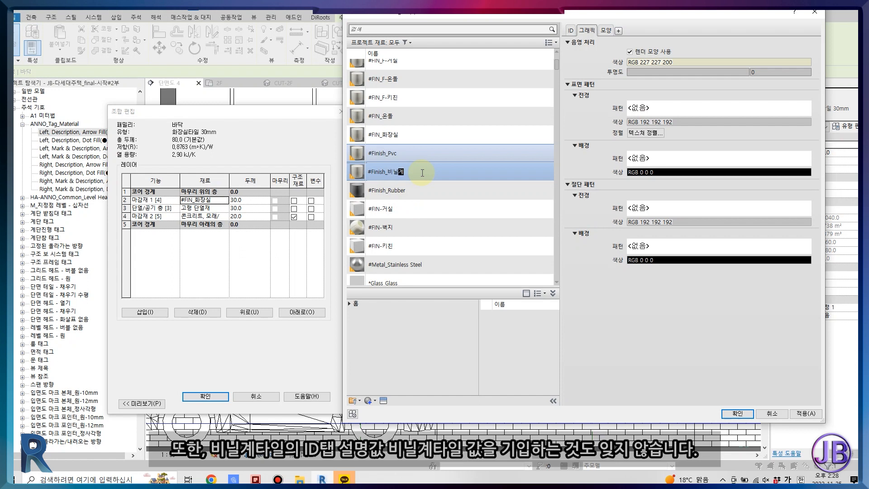
{"action": "key", "text": "Return"}
Rename the new material as #Finish_비닐계타일(근린생활) and open its description for editing.
{"action": "right_click", "coordinate": [404, 191]}
{"action": "left_click", "coordinate": [430, 217]}
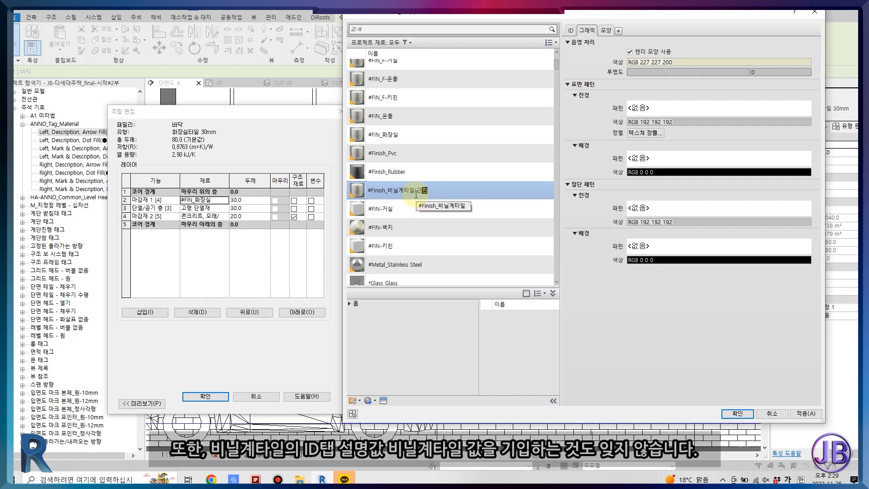
{"action": "type", "text": "(근린생활)"}
{"action": "left_click", "coordinate": [571, 30]}
{"action": "left_click", "coordinate": [649, 66]}
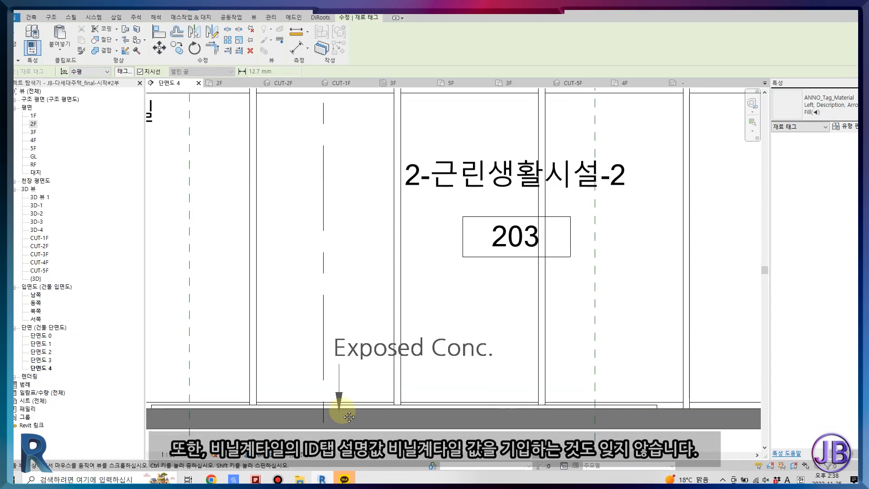
Place a 비닐타일(T30) material tag with an arrow leader on the 2F floor finish below 2-근린생활시설-2.
{"action": "left_click", "coordinate": [244, 360]}
{"action": "left_click", "coordinate": [245, 312]}
{"action": "left_click", "coordinate": [257, 312]}
{"action": "key", "text": "Escape"}
{"action": "key", "text": "Escape"}
{"action": "scroll", "coordinate": [254, 313], "scroll_direction": "down", "scroll_amount": 2}
{"action": "scroll", "coordinate": [247, 339], "scroll_direction": "up", "scroll_amount": 2}
Open the #Finish_비닐계타일(근린생활) material from the structure of the tagged 비닐타일 30mm floor type.
{"action": "left_click", "coordinate": [242, 384]}
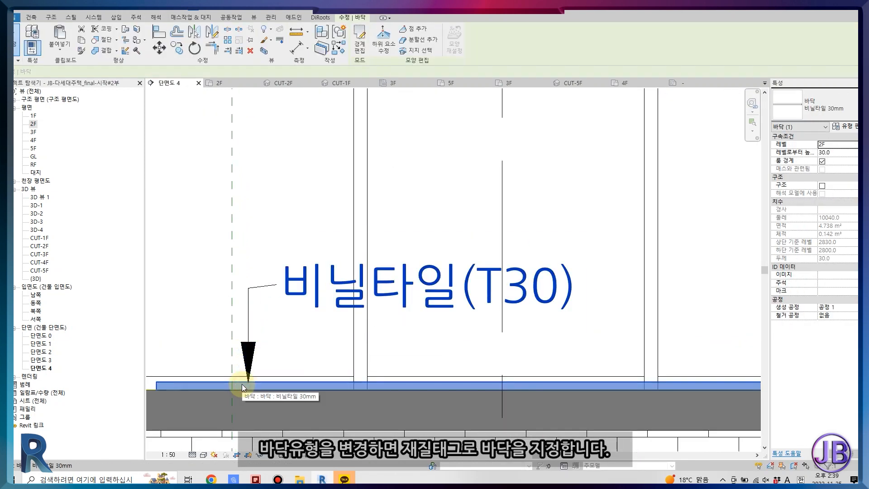
{"action": "left_click", "coordinate": [853, 136]}
{"action": "left_click", "coordinate": [847, 126]}
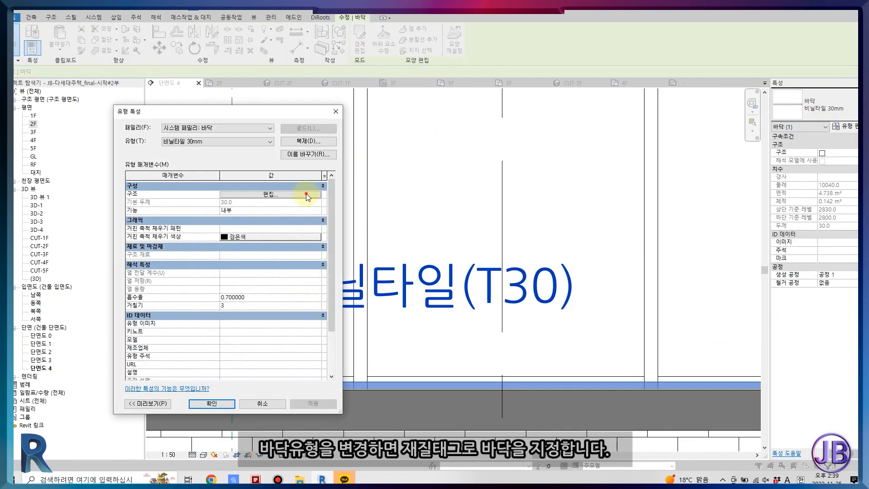
{"action": "left_click", "coordinate": [301, 196]}
{"action": "left_click", "coordinate": [226, 199]}
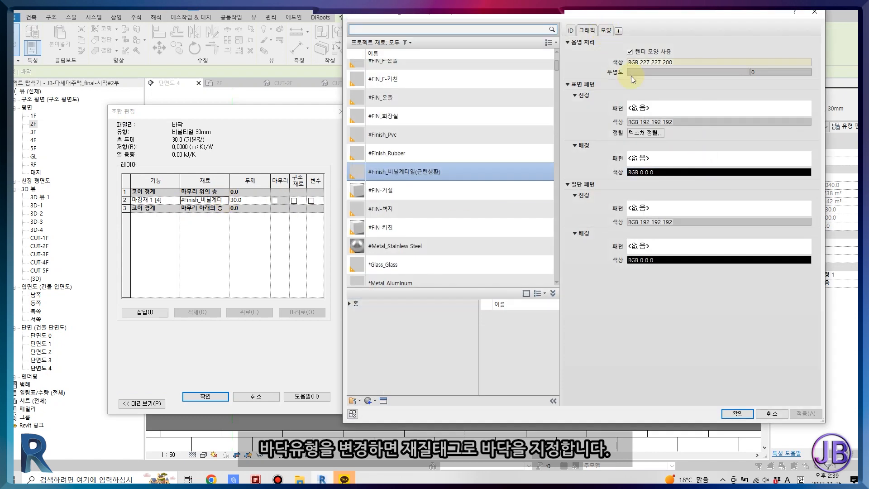
Set the material's cut foreground pattern to Diagonal up.
{"action": "left_click", "coordinate": [708, 208]}
{"action": "left_click", "coordinate": [201, 277]}
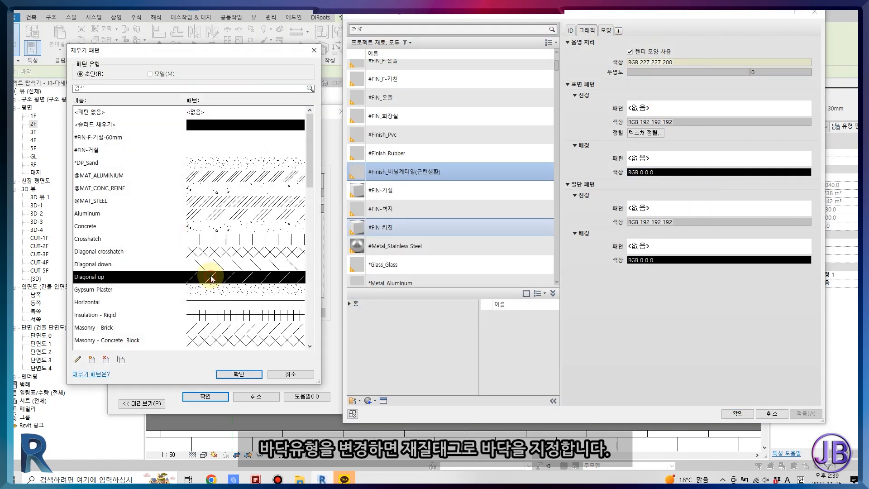
{"action": "left_click", "coordinate": [239, 374]}
Apply a duplicated fill pattern named #시멘트, with parallel 45° lines at 1 mm spacing, as the material's cut foreground.
{"action": "left_click", "coordinate": [670, 208]}
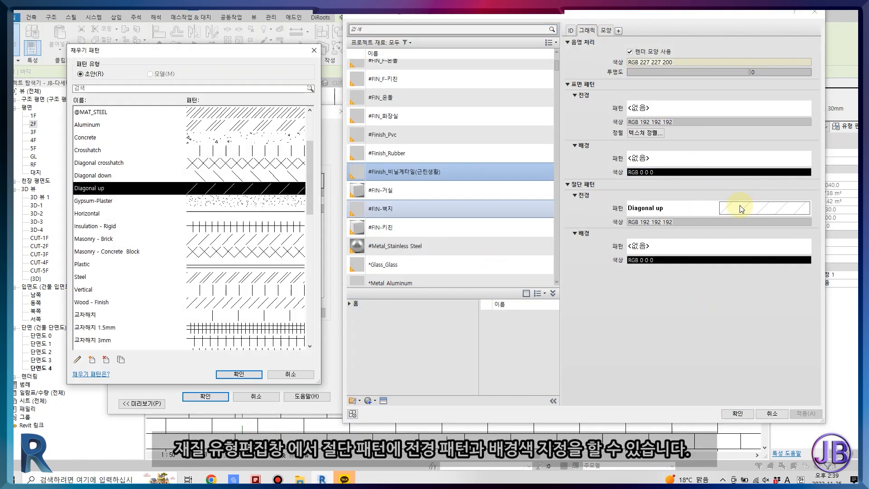
{"action": "left_click", "coordinate": [122, 361]}
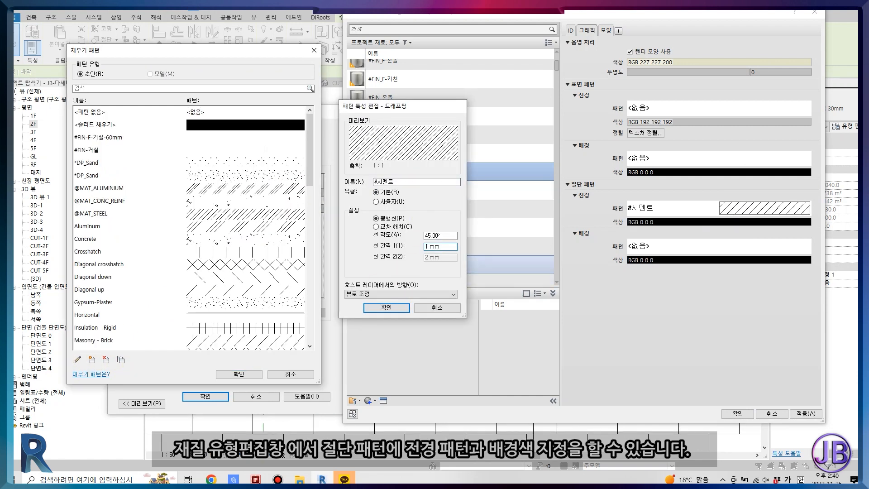
{"action": "key", "text": "Return"}
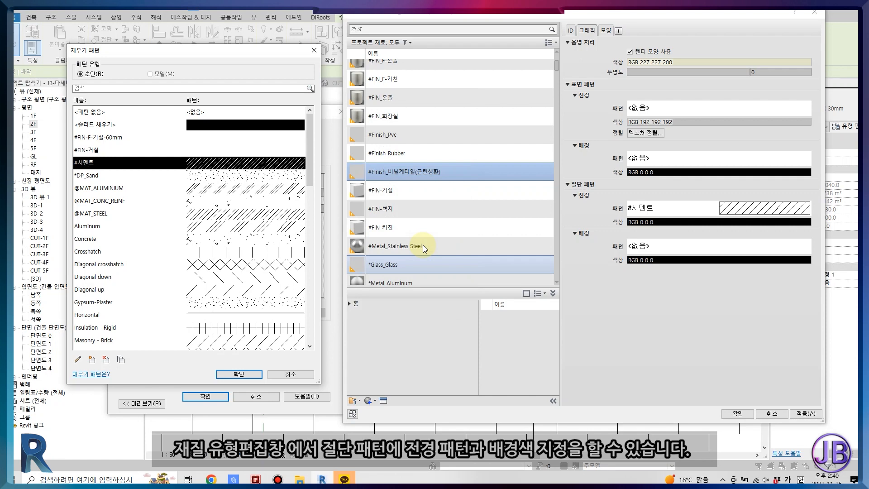
{"action": "key", "text": "Return"}
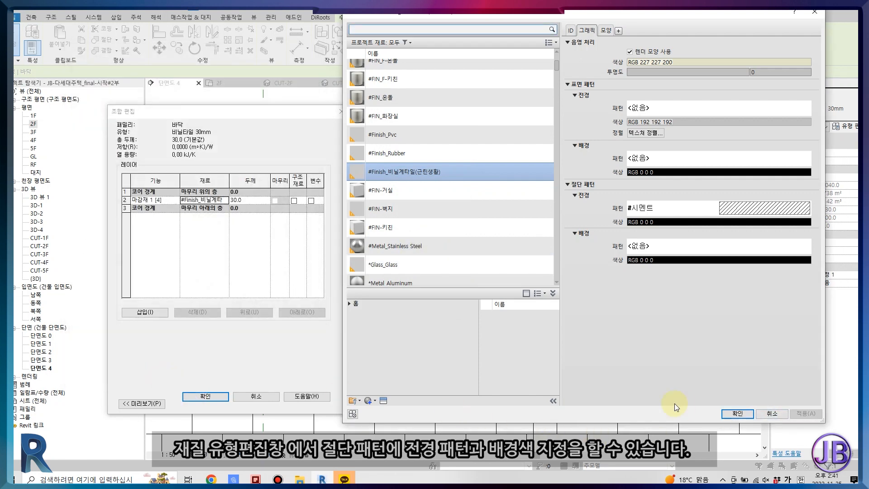
{"action": "left_click", "coordinate": [733, 413]}
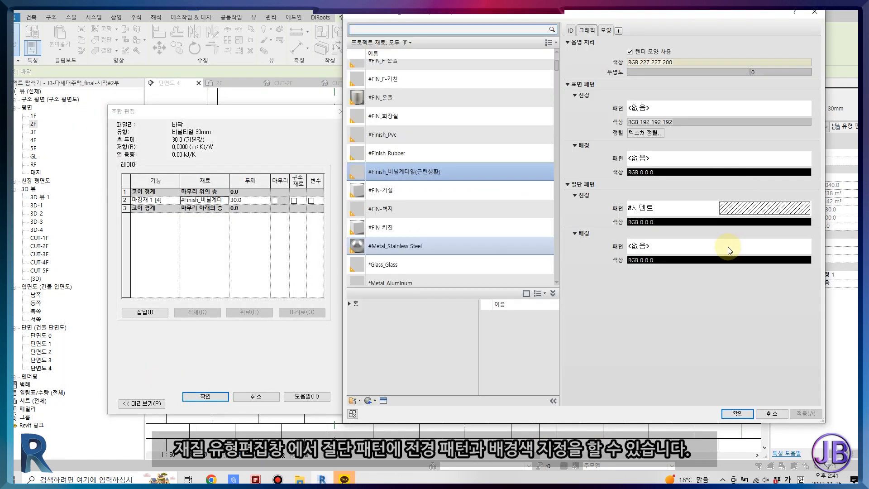
Set the material's cut background to solid fill in RGB 255 255 208 and accept the floor type changes.
{"action": "left_click", "coordinate": [728, 246]}
{"action": "key", "text": "Return"}
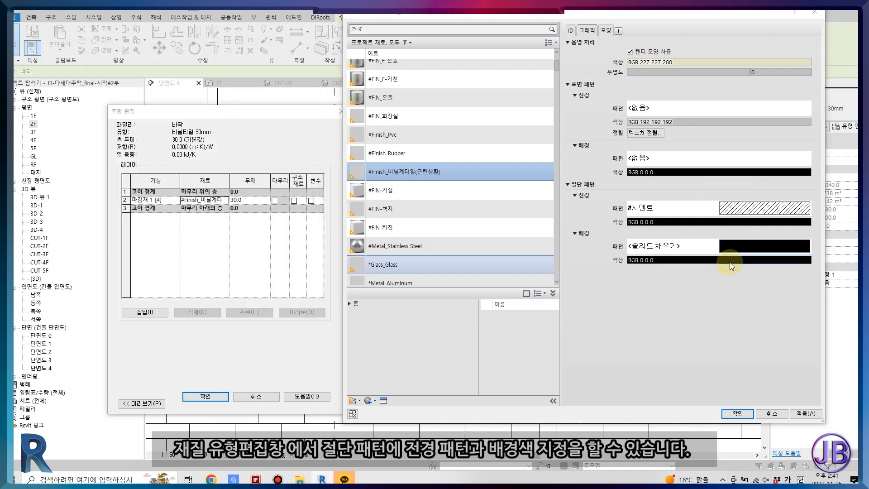
{"action": "left_click", "coordinate": [730, 261]}
{"action": "left_click", "coordinate": [702, 161]}
{"action": "key", "text": "Return"}
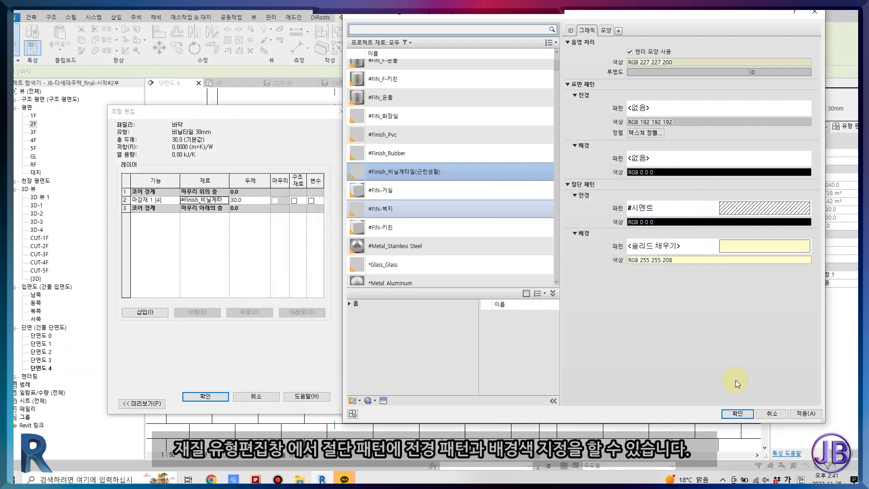
{"action": "left_click", "coordinate": [750, 416]}
{"action": "left_click", "coordinate": [206, 396]}
{"action": "left_click", "coordinate": [202, 399]}
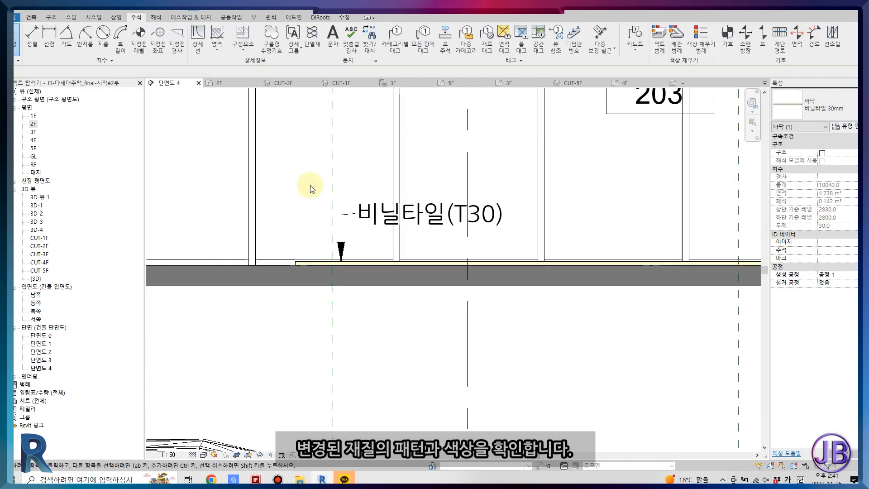
Start editing the boundary of the 비닐타일 30mm floor at 2-근린생활시설-2 in the 2F plan.
{"action": "scroll", "coordinate": [504, 195], "scroll_direction": "down", "scroll_amount": 3}
{"action": "left_click", "coordinate": [240, 82]}
{"action": "left_click", "coordinate": [292, 317]}
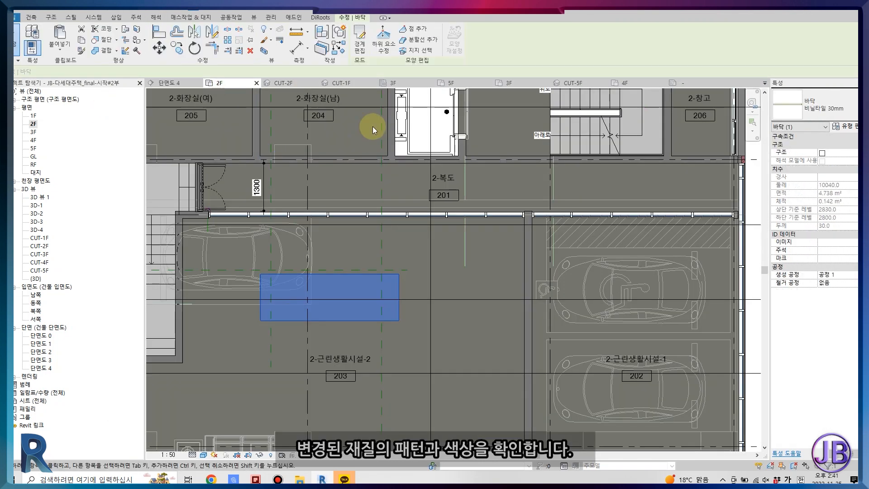
{"action": "double_click", "coordinate": [360, 277]}
{"action": "scroll", "coordinate": [356, 266], "scroll_direction": "down", "scroll_amount": 3}
{"action": "scroll", "coordinate": [453, 294], "scroll_direction": "up", "scroll_amount": 3}
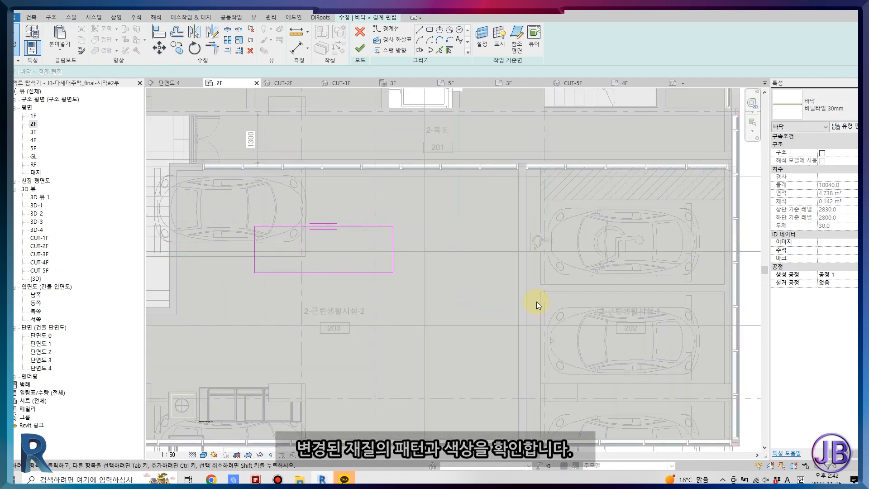
Align the floor's rectangular boundary lines with the walls enclosing 2-근린생활시설-2.
{"action": "key", "text": "a"}
{"action": "key", "text": "l"}
{"action": "scroll", "coordinate": [523, 276], "scroll_direction": "up", "scroll_amount": 2}
{"action": "scroll", "coordinate": [300, 230], "scroll_direction": "down", "scroll_amount": 3}
{"action": "scroll", "coordinate": [395, 183], "scroll_direction": "up", "scroll_amount": 3}
{"action": "scroll", "coordinate": [444, 292], "scroll_direction": "down", "scroll_amount": 3}
{"action": "scroll", "coordinate": [358, 135], "scroll_direction": "up", "scroll_amount": 2}
{"action": "scroll", "coordinate": [387, 274], "scroll_direction": "down", "scroll_amount": 1}
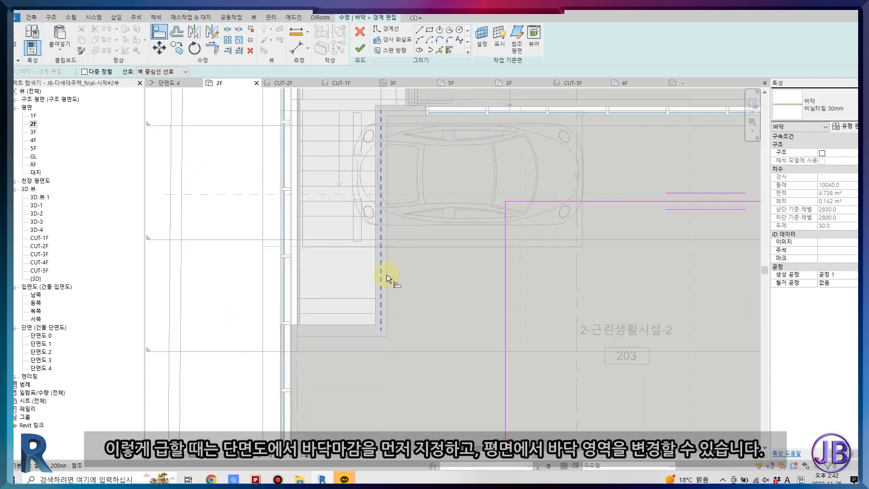
{"action": "scroll", "coordinate": [388, 190], "scroll_direction": "up", "scroll_amount": 3}
{"action": "scroll", "coordinate": [442, 287], "scroll_direction": "down", "scroll_amount": 3}
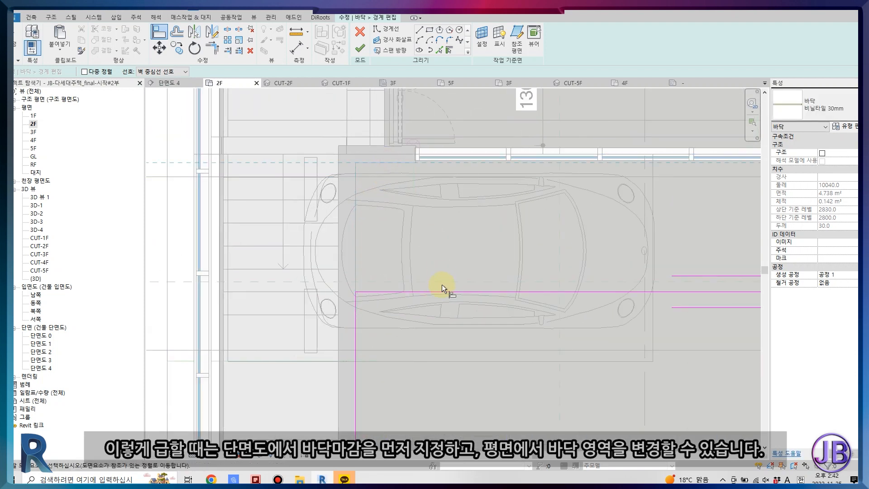
{"action": "scroll", "coordinate": [311, 171], "scroll_direction": "up", "scroll_amount": 3}
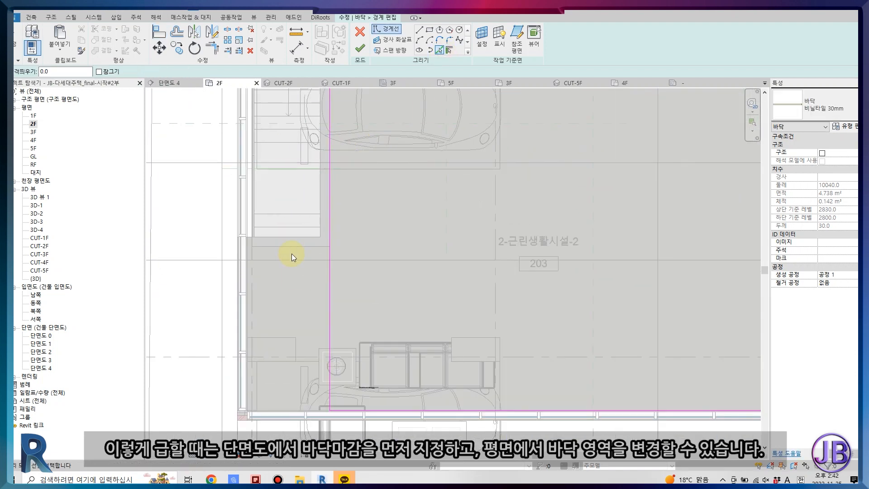
Add boundary lines around the stair recess, trim them into a closed outline and finish the floor sketch.
{"action": "scroll", "coordinate": [292, 264], "scroll_direction": "down", "scroll_amount": 2}
{"action": "scroll", "coordinate": [232, 277], "scroll_direction": "up", "scroll_amount": 2}
{"action": "key", "text": "t"}
{"action": "key", "text": "r"}
{"action": "left_click", "coordinate": [381, 236]}
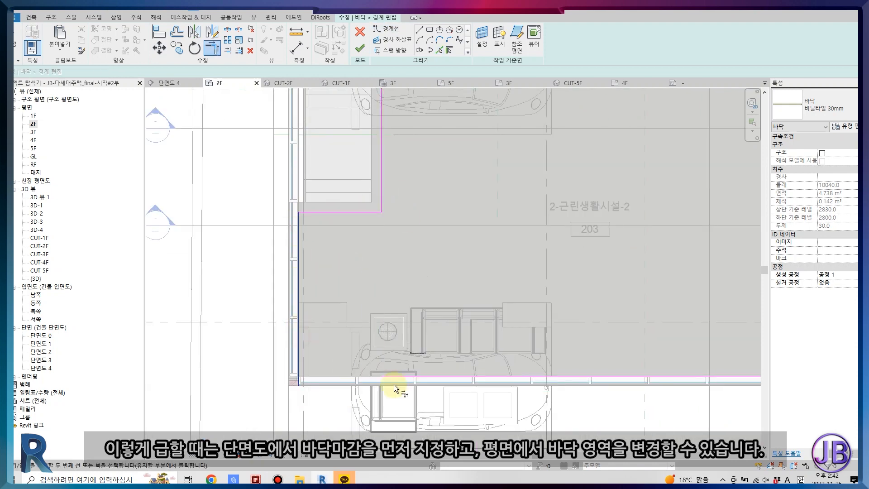
{"action": "scroll", "coordinate": [345, 365], "scroll_direction": "down", "scroll_amount": 3}
{"action": "left_click", "coordinate": [360, 47]}
Create a rectangular 데크마감 30mm floor of about 12.5 m² inside 2-근린생활시설-1.
{"action": "scroll", "coordinate": [322, 286], "scroll_direction": "up", "scroll_amount": 2}
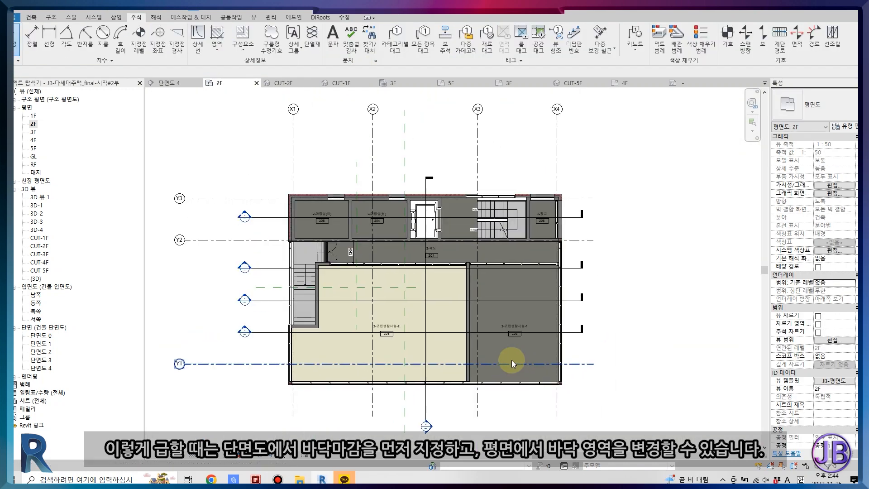
{"action": "scroll", "coordinate": [469, 339], "scroll_direction": "up", "scroll_amount": 3}
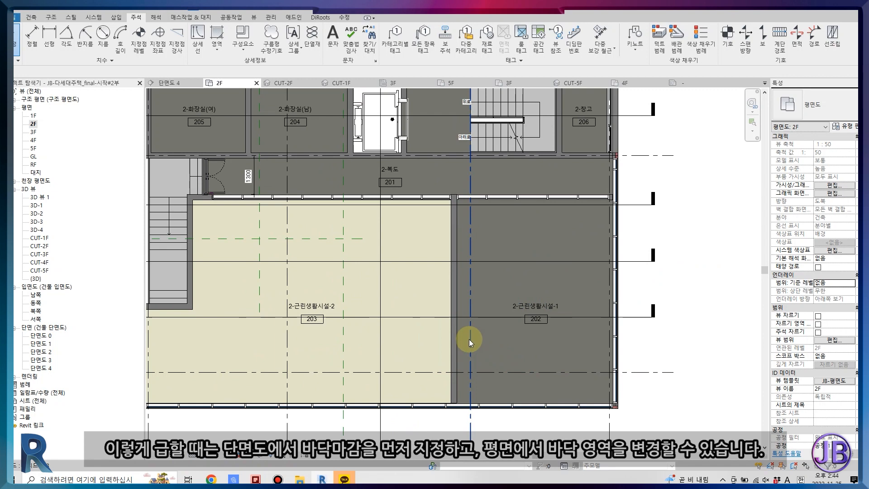
{"action": "left_click", "coordinate": [40, 21]}
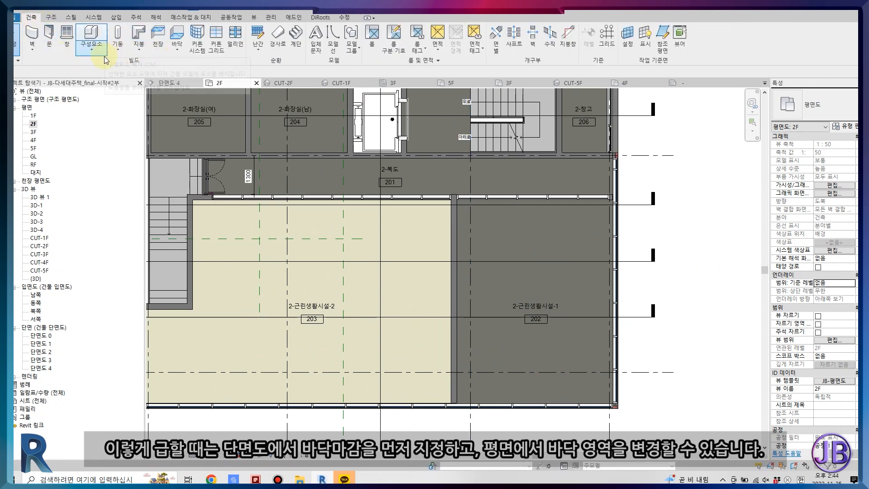
{"action": "left_click", "coordinate": [174, 49]}
{"action": "left_click", "coordinate": [217, 63]}
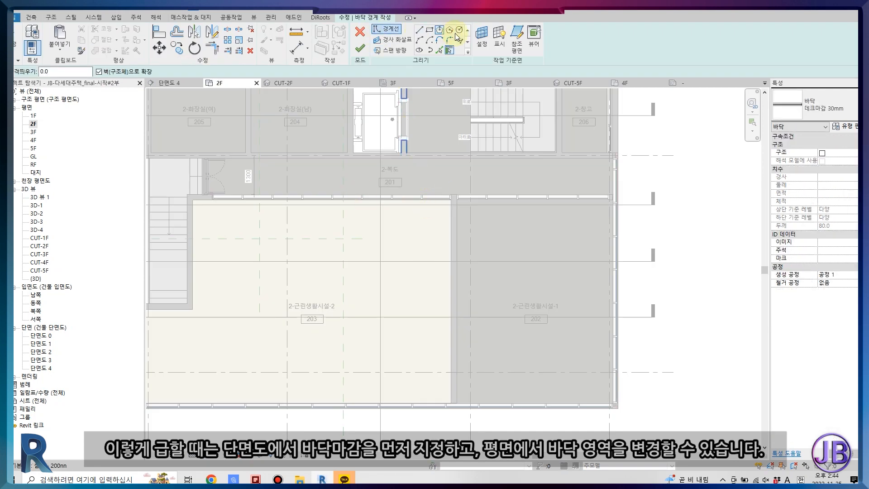
{"action": "left_click", "coordinate": [583, 326]}
{"action": "key", "text": "Escape"}
{"action": "key", "text": "Escape"}
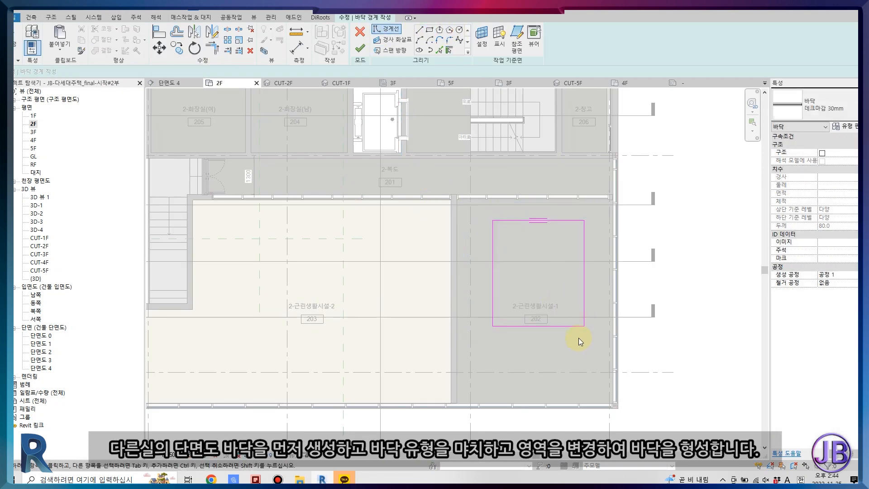
{"action": "scroll", "coordinate": [572, 337], "scroll_direction": "up", "scroll_amount": 2}
{"action": "left_click", "coordinate": [360, 48]}
Match the new floor in 2-근린생활시설-1 to the 비닐타일 30mm type of 2-근린생활시설-2 and select it.
{"action": "scroll", "coordinate": [487, 302], "scroll_direction": "down", "scroll_amount": 1}
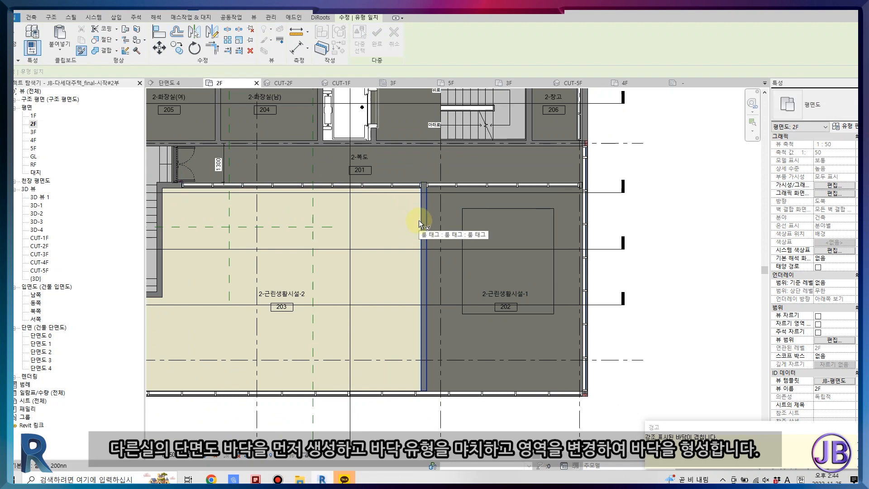
{"action": "left_click", "coordinate": [420, 221]}
{"action": "key", "text": "Escape"}
{"action": "key", "text": "Escape"}
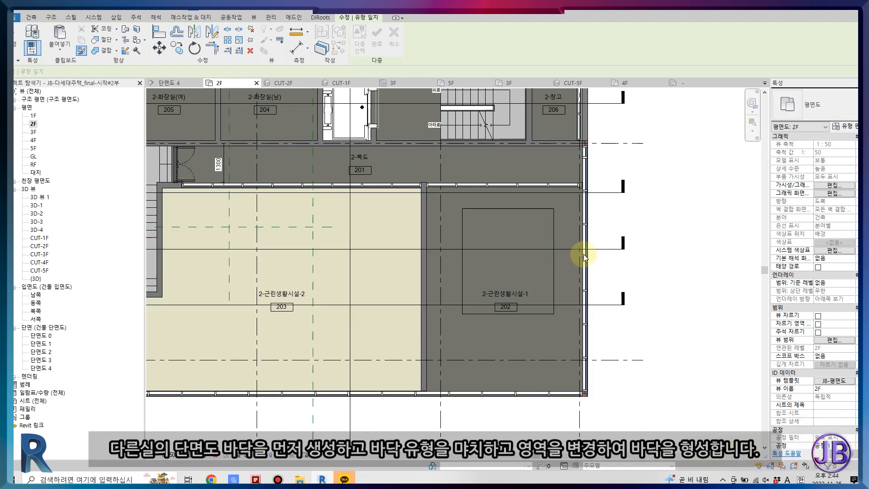
{"action": "left_click", "coordinate": [534, 210]}
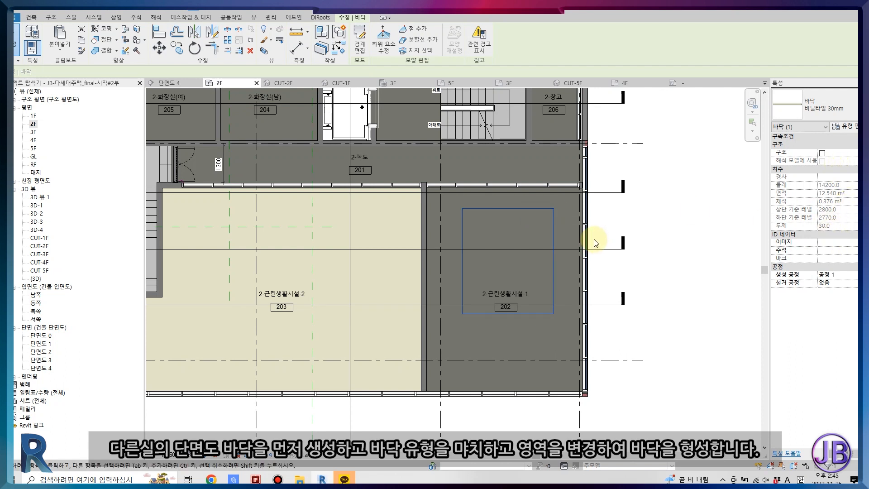
Set the vinyl tile floor's height offset to 30 mm and align its boundary lines with the walls of 2-근린생활시설-1.
{"action": "left_click", "coordinate": [855, 136]}
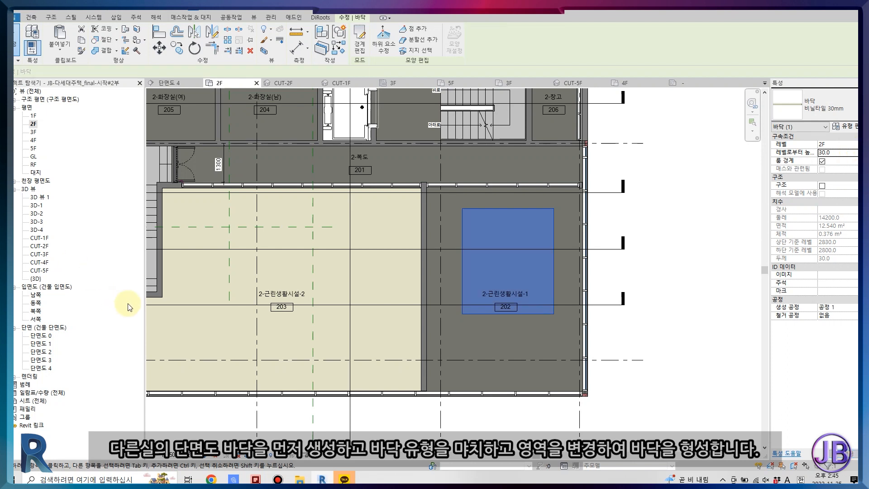
{"action": "left_click", "coordinate": [360, 44]}
{"action": "scroll", "coordinate": [478, 221], "scroll_direction": "up", "scroll_amount": 2}
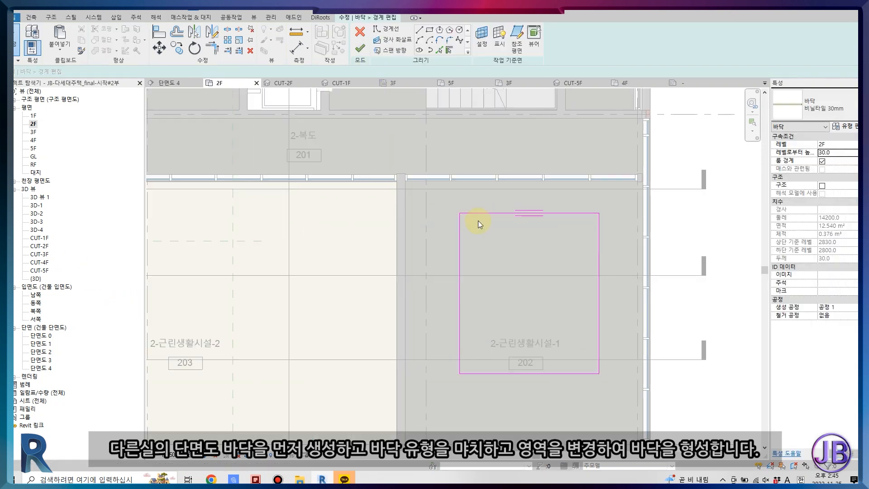
{"action": "scroll", "coordinate": [480, 220], "scroll_direction": "up", "scroll_amount": 3}
{"action": "left_click", "coordinate": [479, 161]}
{"action": "left_click", "coordinate": [482, 218]}
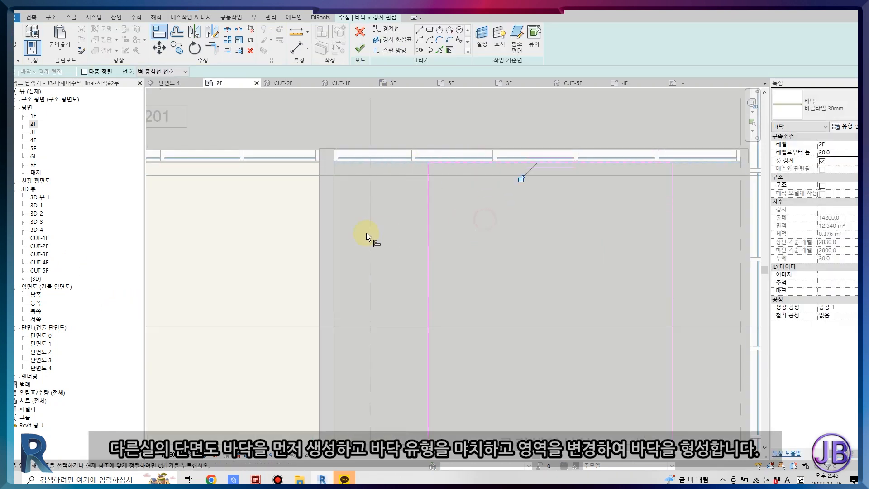
{"action": "scroll", "coordinate": [335, 210], "scroll_direction": "down", "scroll_amount": 3}
{"action": "scroll", "coordinate": [422, 201], "scroll_direction": "up", "scroll_amount": 2}
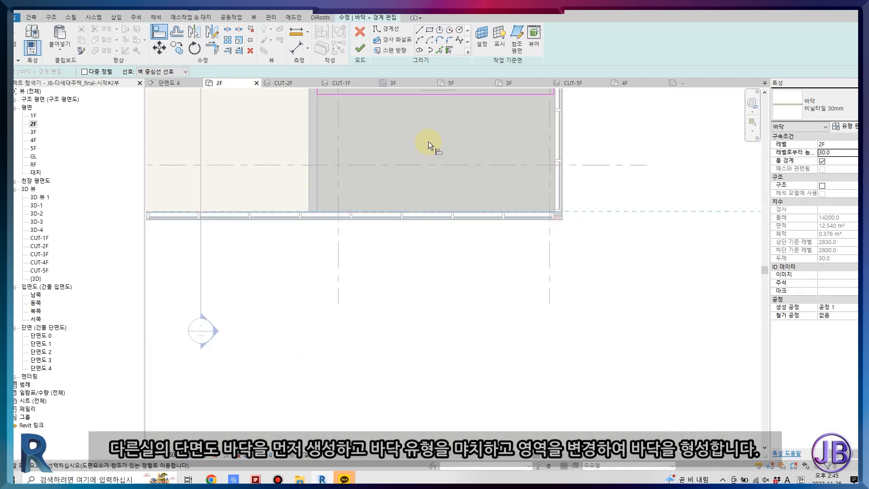
{"action": "left_click", "coordinate": [360, 48]}
{"action": "left_click", "coordinate": [487, 283]}
{"action": "scroll", "coordinate": [507, 369], "scroll_direction": "down", "scroll_amount": 2}
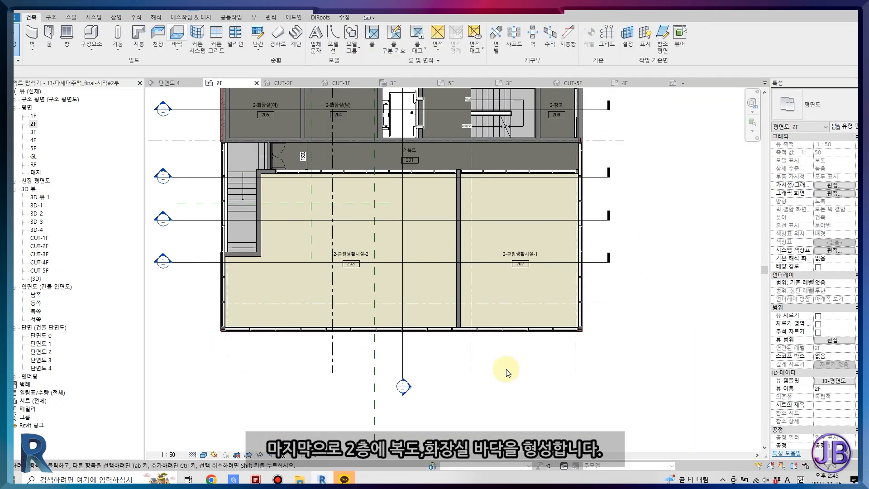
Check the second-floor finishes in the CUT-2F 3D view and return to the 2F plan.
{"action": "left_click", "coordinate": [283, 83]}
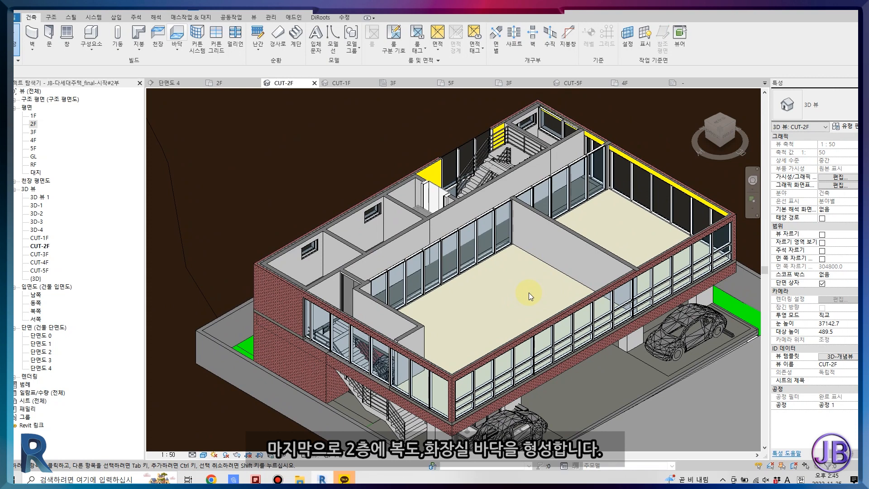
{"action": "left_click", "coordinate": [218, 83]}
{"action": "middle_click_drag", "start_coordinate": [515, 250], "coordinate": [512, 294]}
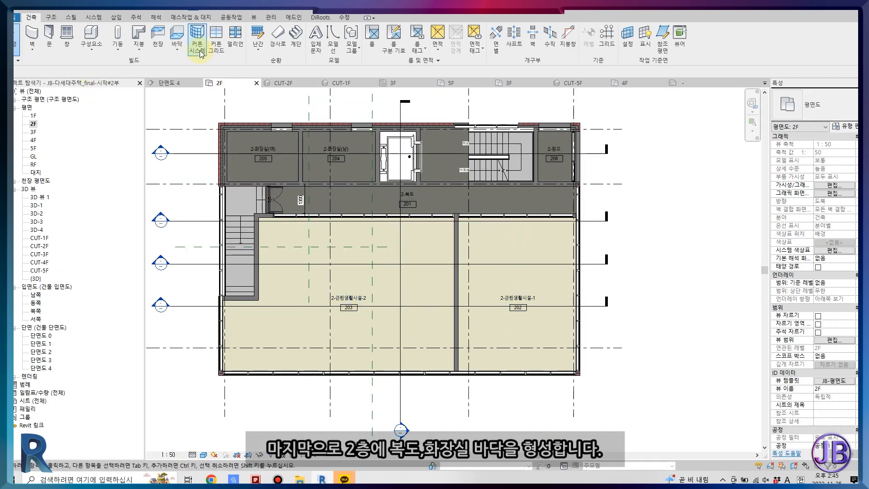
Create a rectangular 데크마감 30mm floor of about 13.8 m² along the 2-복도 corridor.
{"action": "left_click", "coordinate": [177, 50]}
{"action": "left_click", "coordinate": [190, 67]}
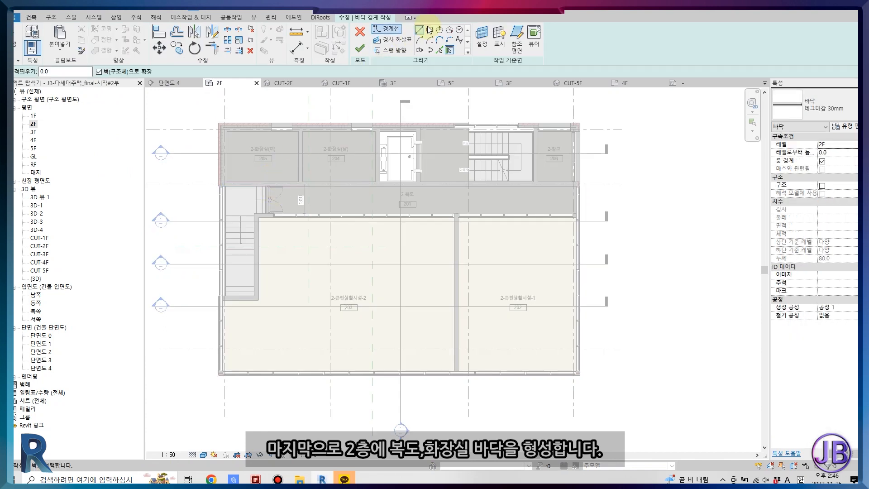
{"action": "left_click", "coordinate": [299, 194]}
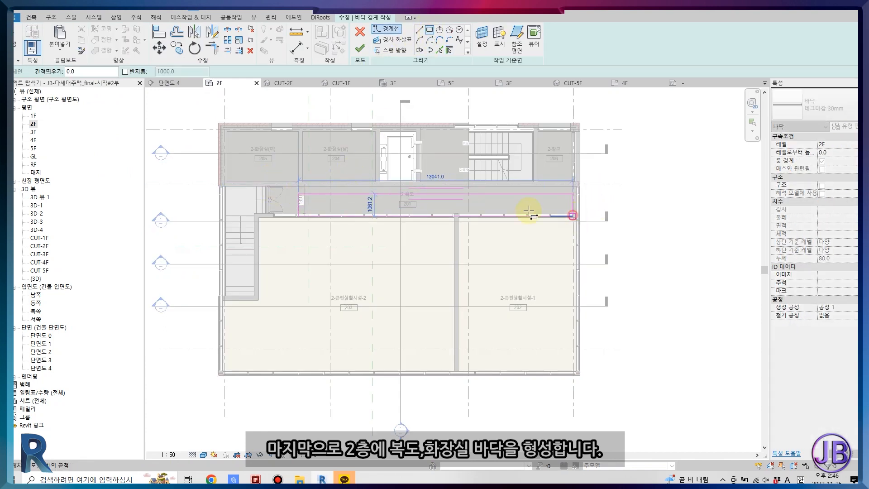
{"action": "left_click", "coordinate": [573, 216]}
{"action": "left_click", "coordinate": [361, 54]}
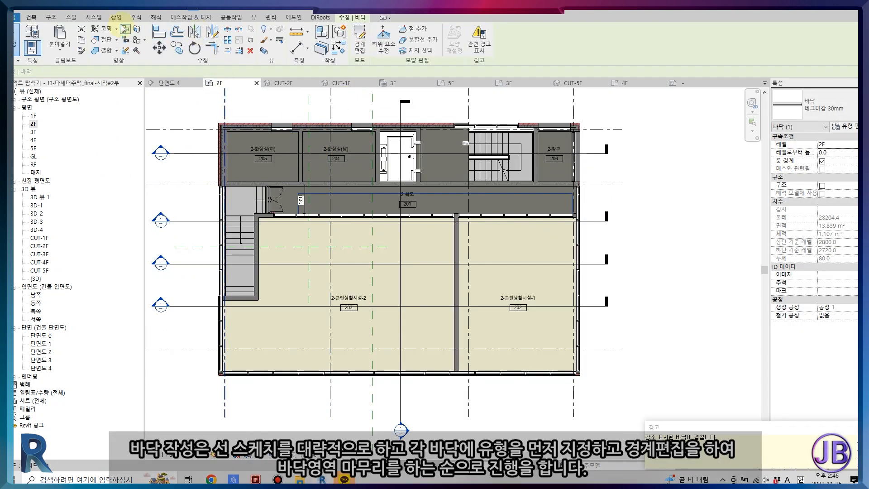
Create a rectangular floor of about 5 m² inside 2-화장실(남).
{"action": "left_click", "coordinate": [178, 41]}
{"action": "left_click", "coordinate": [276, 128]}
{"action": "left_click", "coordinate": [362, 169]}
{"action": "left_click", "coordinate": [361, 48]}
{"action": "scroll", "coordinate": [457, 146], "scroll_direction": "up", "scroll_amount": 3}
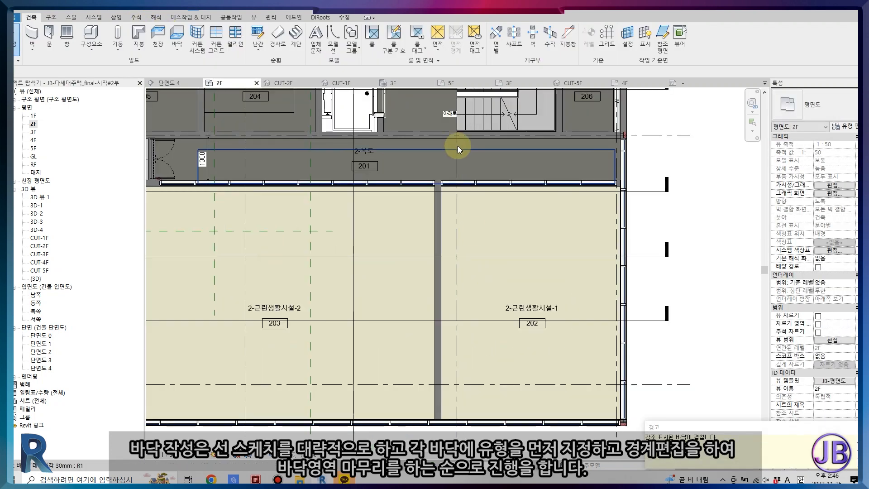
Match the corridor floor's type to the 비닐타일 30mm finish of 2-근린생활시설-1.
{"action": "key", "text": "m"}
{"action": "key", "text": "a"}
{"action": "scroll", "coordinate": [602, 271], "scroll_direction": "up", "scroll_amount": 2}
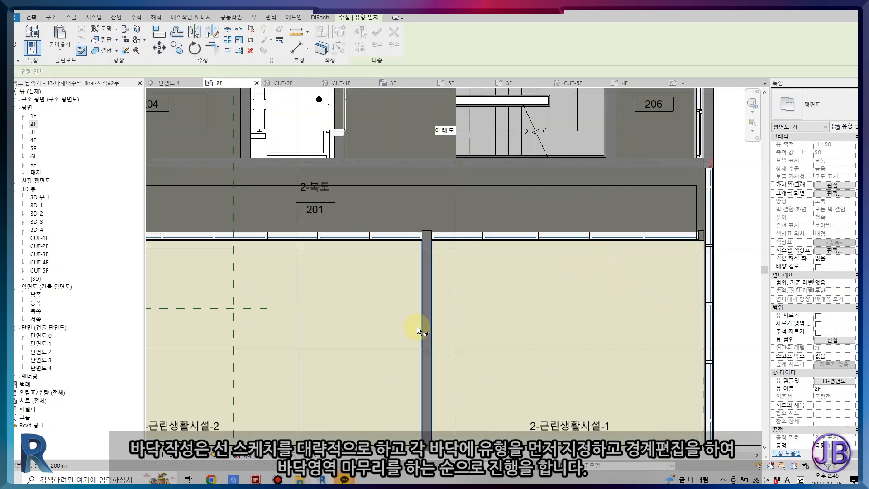
{"action": "left_click", "coordinate": [433, 276]}
{"action": "left_click", "coordinate": [534, 208]}
{"action": "scroll", "coordinate": [408, 204], "scroll_direction": "down", "scroll_amount": 2}
{"action": "key", "text": "Escape"}
Set the 2-복도 corridor floor's height offset from the level to 30 mm.
{"action": "middle_click_drag", "start_coordinate": [496, 231], "coordinate": [294, 245]}
{"action": "left_click", "coordinate": [579, 233]}
{"action": "left_click", "coordinate": [841, 153]}
{"action": "type", "text": "3"}
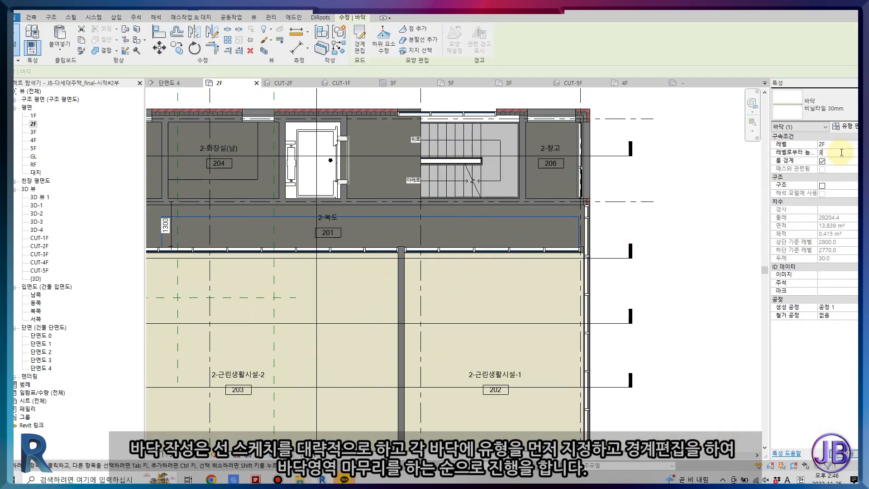
Change the floor inside 2-화장실(남) to the 화장실타일 30mm type.
{"action": "middle_click_drag", "start_coordinate": [238, 172], "coordinate": [563, 267]}
{"action": "left_click", "coordinate": [564, 267]}
{"action": "left_click", "coordinate": [815, 105]}
{"action": "scroll", "coordinate": [792, 199], "scroll_direction": "down", "scroll_amount": 2}
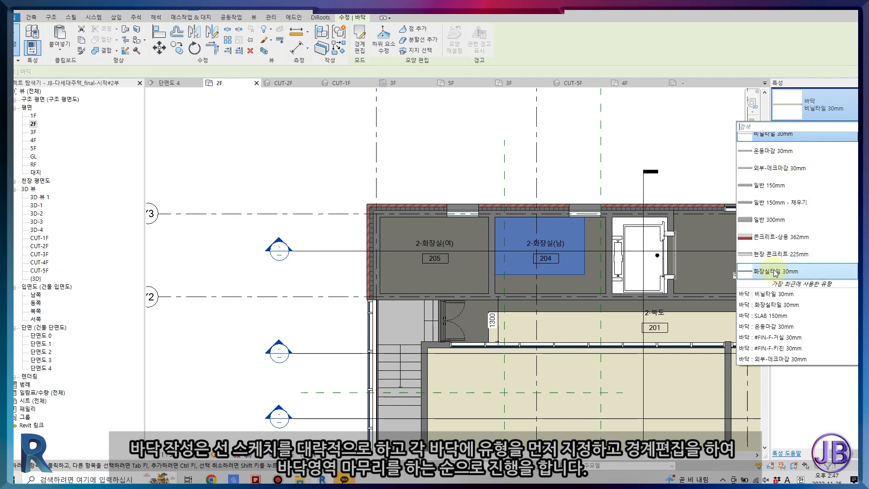
{"action": "left_click", "coordinate": [775, 271]}
{"action": "scroll", "coordinate": [569, 262], "scroll_direction": "up", "scroll_amount": 2}
{"action": "scroll", "coordinate": [543, 249], "scroll_direction": "down", "scroll_amount": 2}
Edit the corridor floor's boundary, align its lines with the walls around 2-복도 and finish the sketch.
{"action": "double_click", "coordinate": [520, 238]}
{"action": "scroll", "coordinate": [520, 238], "scroll_direction": "up", "scroll_amount": 3}
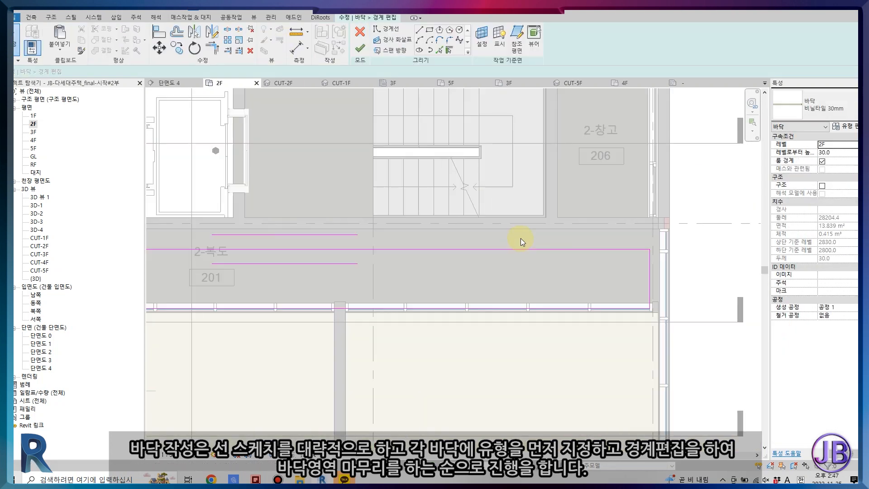
{"action": "key", "text": "a"}
{"action": "key", "text": "l"}
{"action": "scroll", "coordinate": [652, 254], "scroll_direction": "up", "scroll_amount": 3}
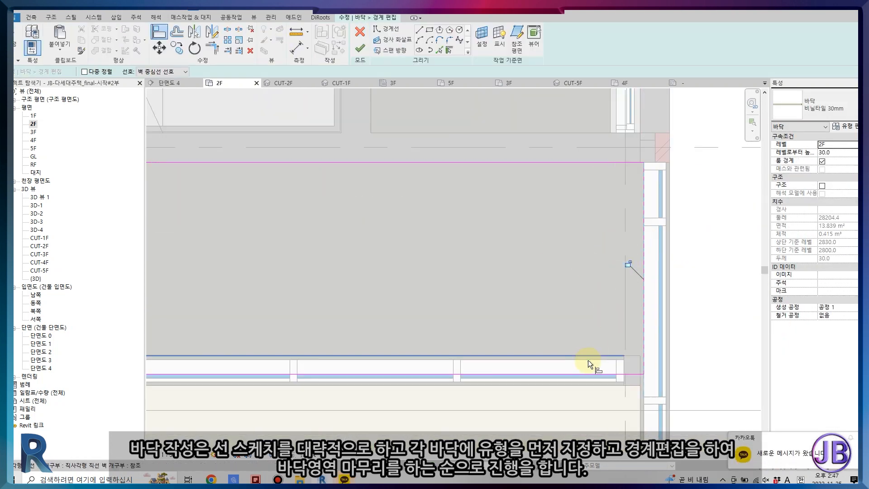
{"action": "scroll", "coordinate": [610, 330], "scroll_direction": "down", "scroll_amount": 3}
{"action": "scroll", "coordinate": [354, 202], "scroll_direction": "up", "scroll_amount": 3}
{"action": "scroll", "coordinate": [407, 308], "scroll_direction": "down", "scroll_amount": 3}
{"action": "left_click", "coordinate": [360, 48]}
Edit the boundary of the 2-화장실(남) floor and copy its rectangular outline over to 2-화장실(여).
{"action": "left_click", "coordinate": [535, 227]}
{"action": "left_click", "coordinate": [359, 46]}
{"action": "left_click_drag", "start_coordinate": [388, 107], "coordinate": [607, 249]}
{"action": "key", "text": "c"}
{"action": "key", "text": "o"}
{"action": "left_click", "coordinate": [607, 249]}
{"action": "left_click", "coordinate": [402, 249]}
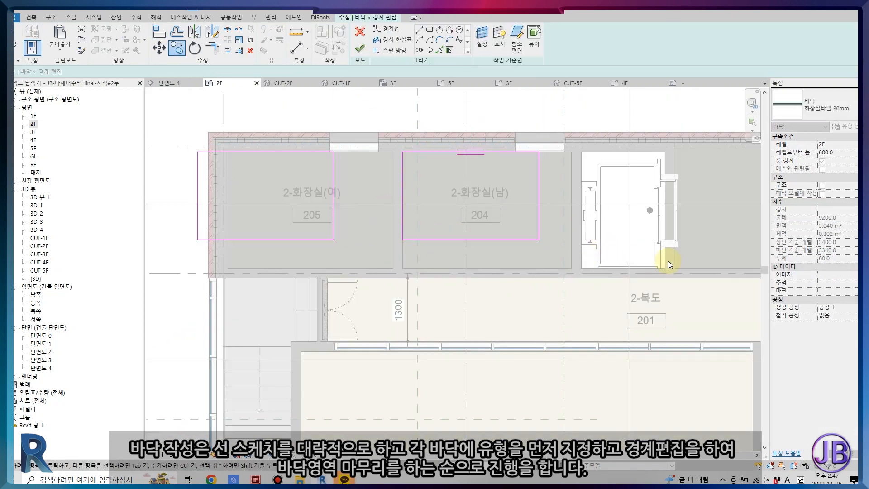
Align both toilet floor outlines with the walls of 2-화장실(남) and 2-화장실(여) and finish the sketch.
{"action": "key", "text": "a"}
{"action": "key", "text": "l"}
{"action": "scroll", "coordinate": [640, 258], "scroll_direction": "up", "scroll_amount": 3}
{"action": "left_click", "coordinate": [464, 221]}
{"action": "scroll", "coordinate": [370, 175], "scroll_direction": "down", "scroll_amount": 3}
{"action": "scroll", "coordinate": [485, 226], "scroll_direction": "up", "scroll_amount": 2}
{"action": "left_click", "coordinate": [344, 150]}
{"action": "left_click", "coordinate": [307, 151]}
{"action": "left_click", "coordinate": [361, 48]}
{"action": "key", "text": "Escape"}
{"action": "scroll", "coordinate": [418, 205], "scroll_direction": "down", "scroll_amount": 3}
{"action": "middle_click_drag", "start_coordinate": [559, 325], "coordinate": [303, 246]}
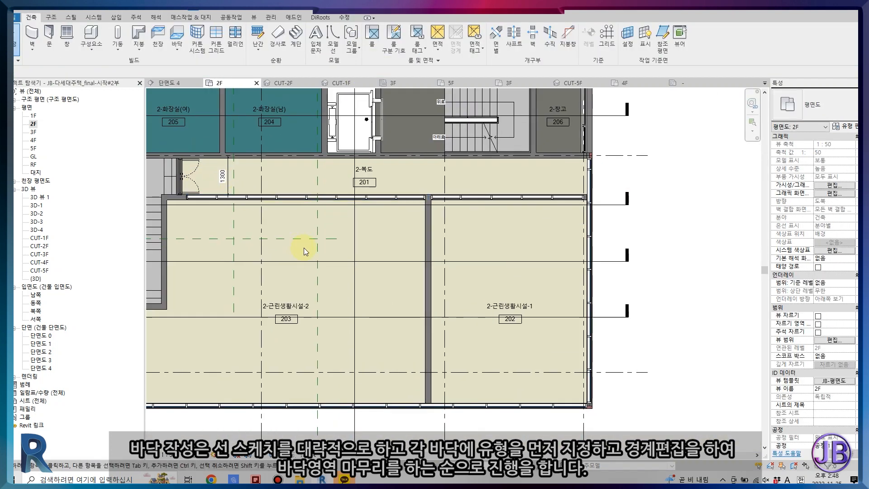
{"action": "scroll", "coordinate": [303, 246], "scroll_direction": "down", "scroll_amount": 3}
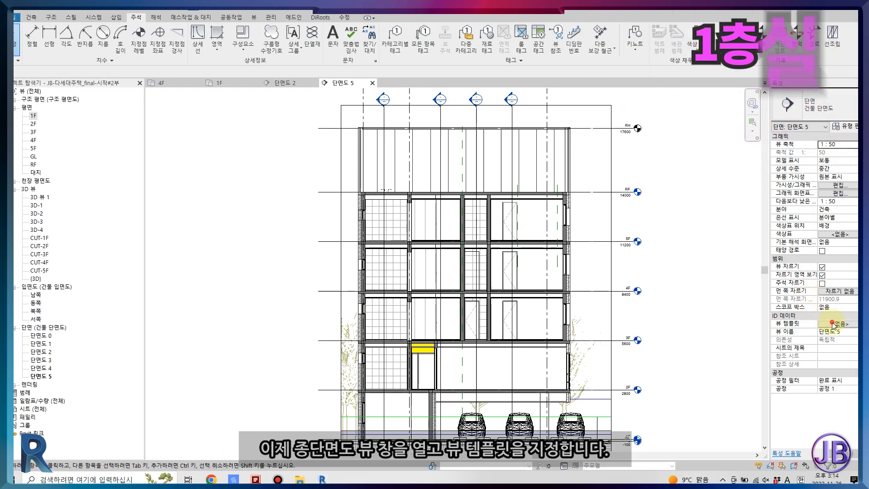
Assign the JB-단면도 view template to section 단면도 5, with the 단면 annotation category hidden.
{"action": "left_click", "coordinate": [833, 324]}
{"action": "left_click", "coordinate": [242, 150]}
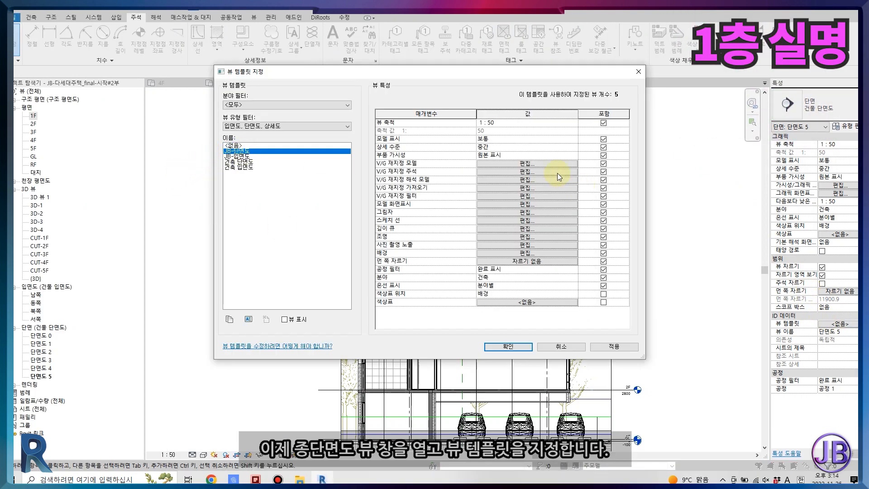
{"action": "left_click", "coordinate": [546, 163]}
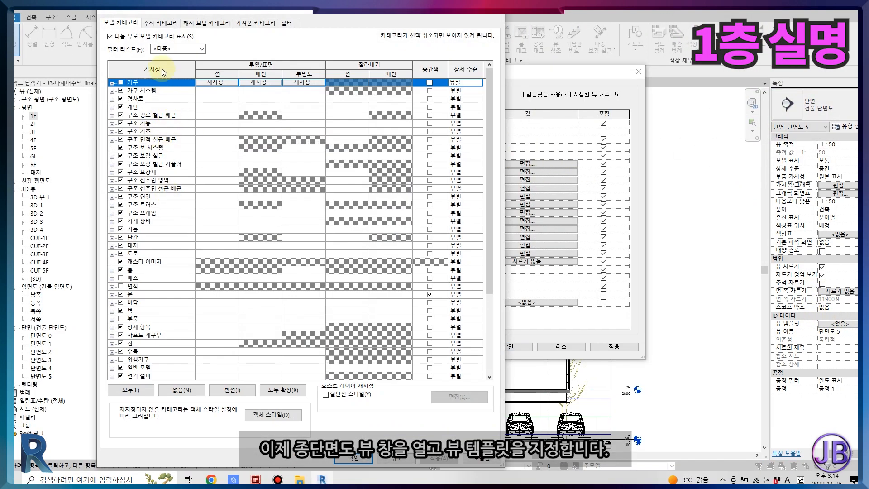
{"action": "left_click", "coordinate": [154, 23]}
{"action": "scroll", "coordinate": [154, 222], "scroll_direction": "down", "scroll_amount": 1}
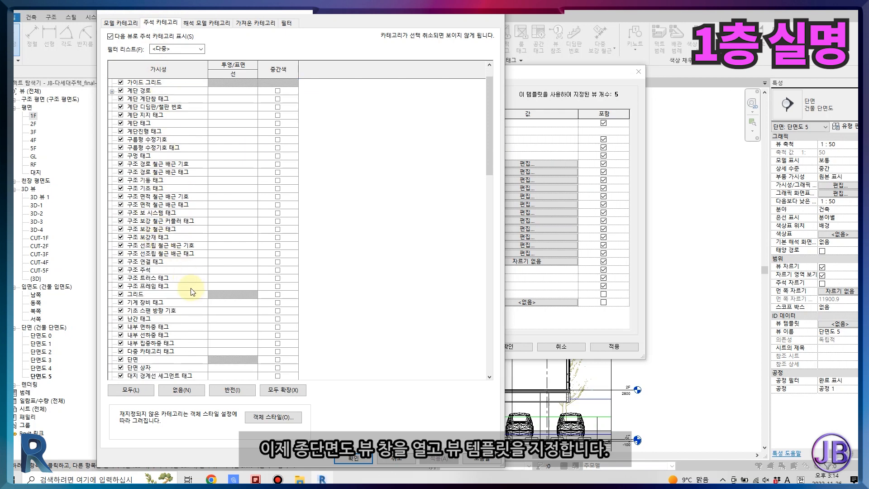
{"action": "left_click", "coordinate": [353, 459]}
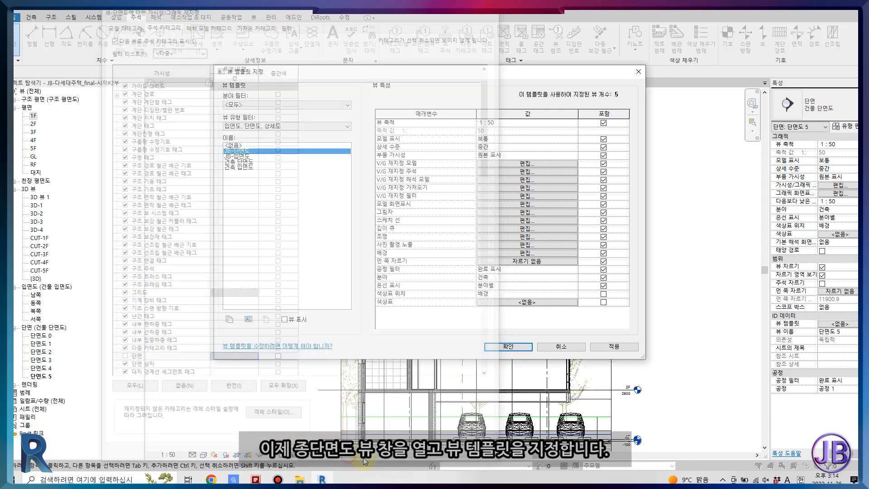
{"action": "left_click", "coordinate": [509, 347]}
Place room tags on the rooms of every storey from the fifth down to the second floor in 단면도 5.
{"action": "scroll", "coordinate": [521, 232], "scroll_direction": "up", "scroll_amount": 2}
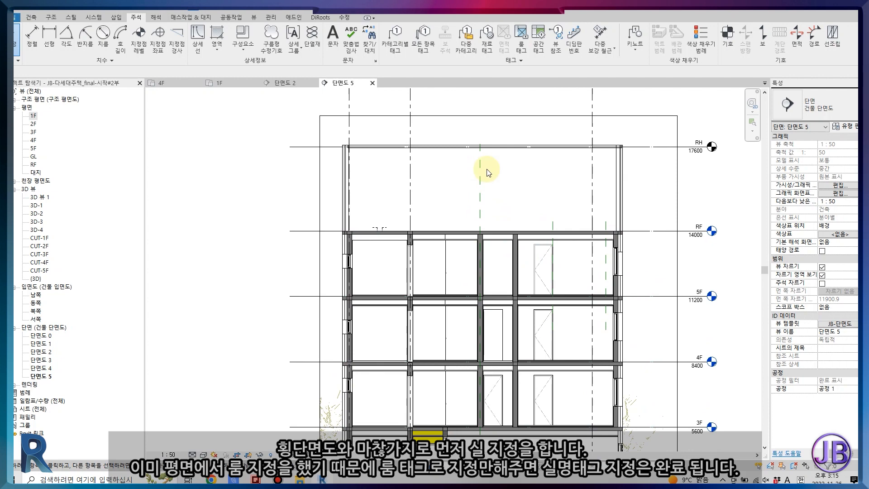
{"action": "scroll", "coordinate": [385, 45], "scroll_direction": "up", "scroll_amount": 5}
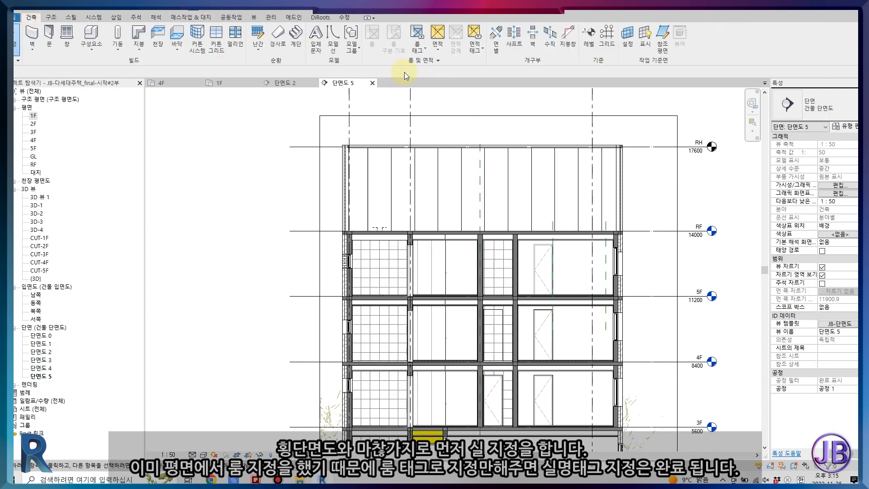
{"action": "left_click", "coordinate": [419, 51]}
{"action": "left_click", "coordinate": [430, 64]}
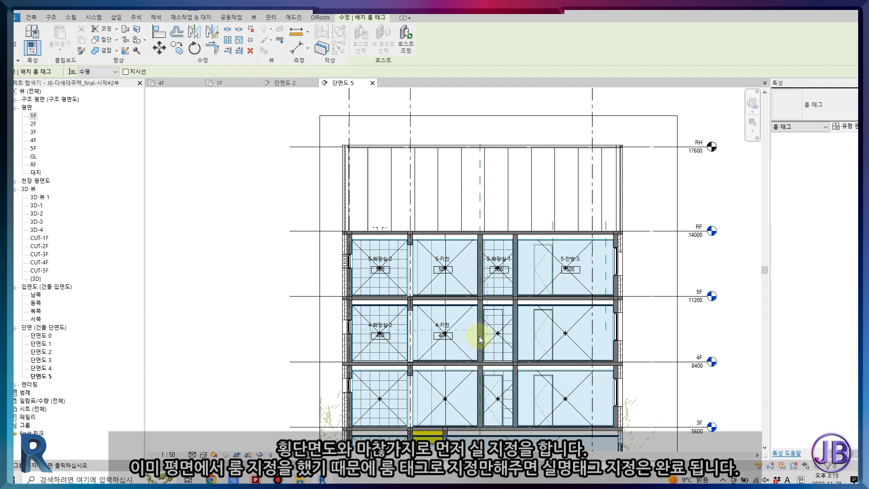
{"action": "middle_click_drag", "start_coordinate": [377, 404], "coordinate": [377, 270]}
{"action": "left_click", "coordinate": [539, 337]}
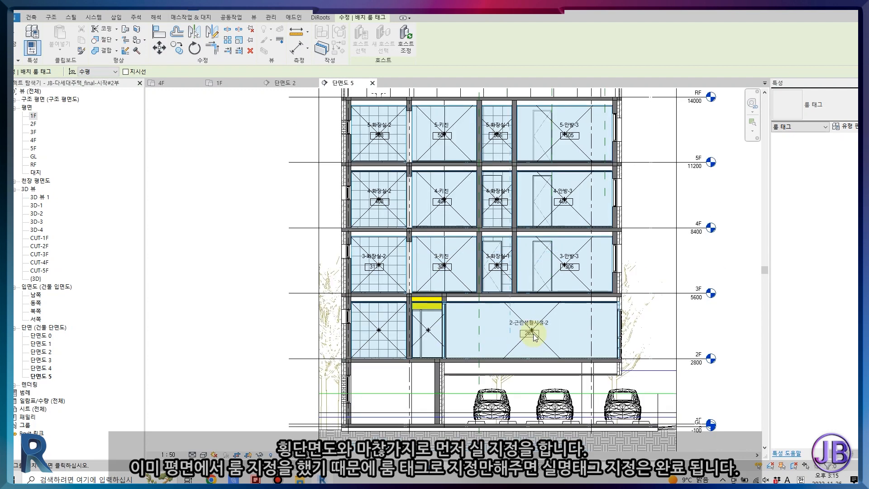
{"action": "key", "text": "Escape"}
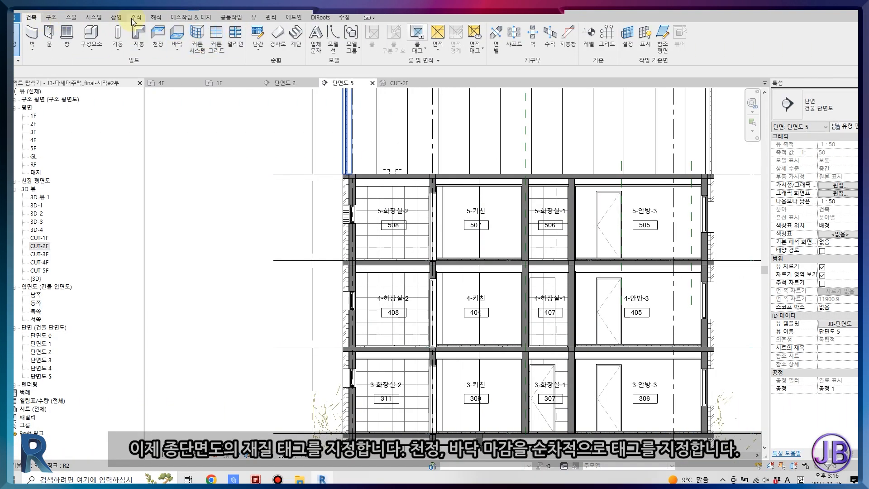
Tag the ceiling finish of 5-키친 with a 천정벽지 material tag and leader.
{"action": "left_click", "coordinate": [134, 19]}
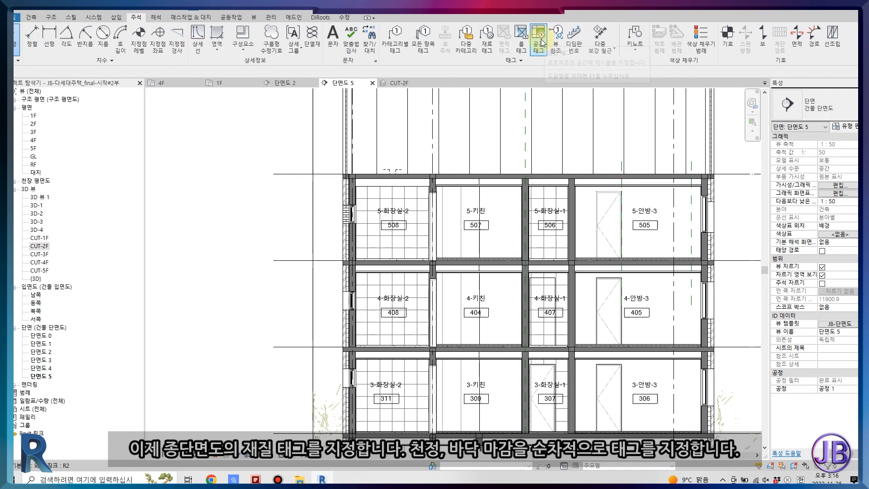
{"action": "left_click", "coordinate": [490, 42]}
{"action": "scroll", "coordinate": [468, 174], "scroll_direction": "up", "scroll_amount": 4}
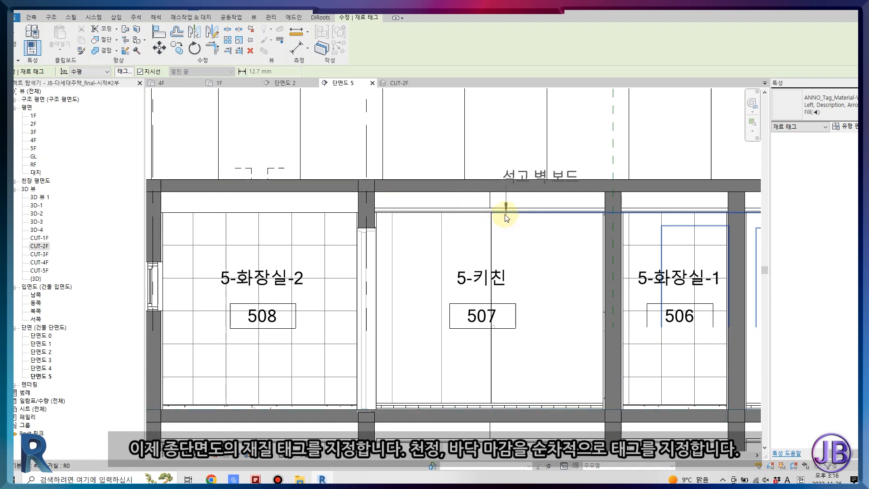
{"action": "scroll", "coordinate": [506, 215], "scroll_direction": "up", "scroll_amount": 2}
{"action": "left_click", "coordinate": [485, 210]}
{"action": "left_click", "coordinate": [491, 256]}
{"action": "left_click", "coordinate": [536, 259]}
Tag the floor finish of 5-키친 with a 강화마루 material tag and leader.
{"action": "middle_click_drag", "start_coordinate": [615, 396], "coordinate": [625, 108]}
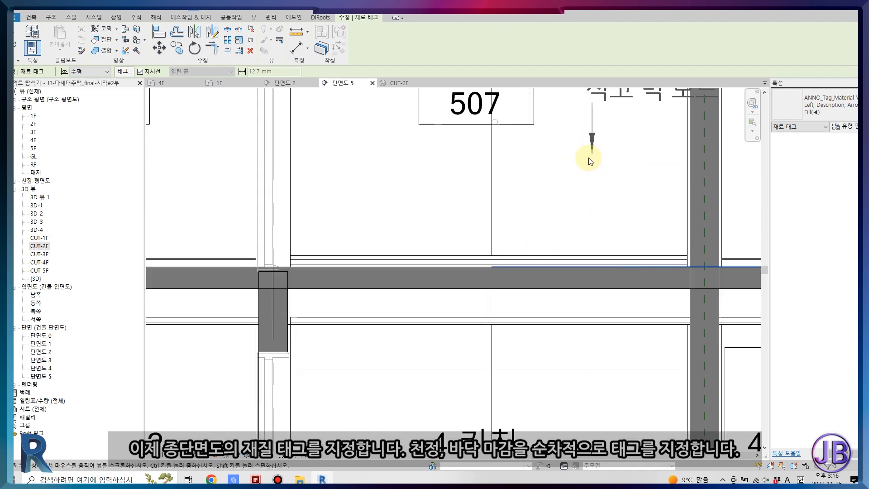
{"action": "left_click", "coordinate": [506, 256]}
{"action": "left_click", "coordinate": [509, 198]}
{"action": "left_click", "coordinate": [536, 198]}
{"action": "scroll", "coordinate": [544, 196], "scroll_direction": "down", "scroll_amount": 5}
{"action": "middle_click_drag", "start_coordinate": [572, 273], "coordinate": [508, 331]}
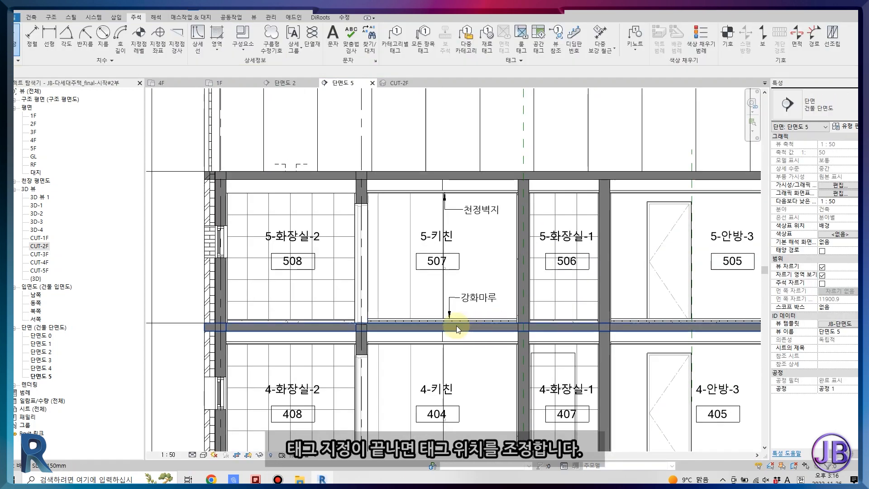
Reposition the 강화마루 and 천정벽지 tags in 5-키친 so their leader arrows line up vertically.
{"action": "scroll", "coordinate": [456, 325], "scroll_direction": "up", "scroll_amount": 2}
{"action": "left_click_drag", "start_coordinate": [448, 287], "coordinate": [406, 306]}
{"action": "left_click", "coordinate": [442, 169]}
{"action": "left_click_drag", "start_coordinate": [443, 169], "coordinate": [403, 172]}
{"action": "key", "text": "Escape"}
{"action": "scroll", "coordinate": [421, 213], "scroll_direction": "down", "scroll_amount": 1}
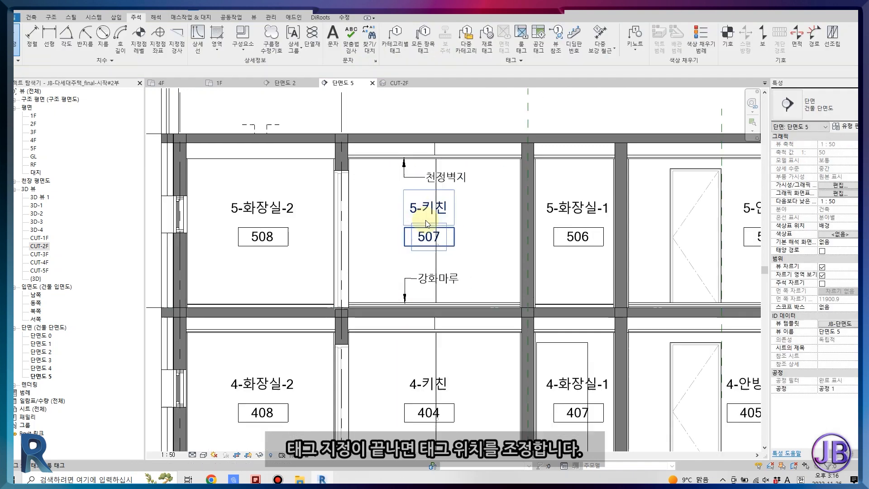
Copy the 4-화장실-2 ceiling and paste it aligned to level 5F to create the 5-화장실-2 ceiling.
{"action": "left_click", "coordinate": [305, 332]}
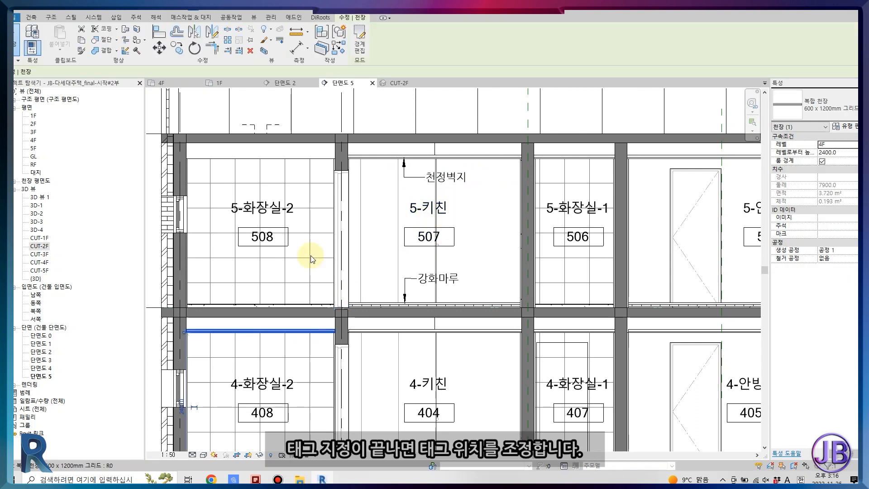
{"action": "left_click", "coordinate": [83, 44]}
{"action": "left_click", "coordinate": [60, 52]}
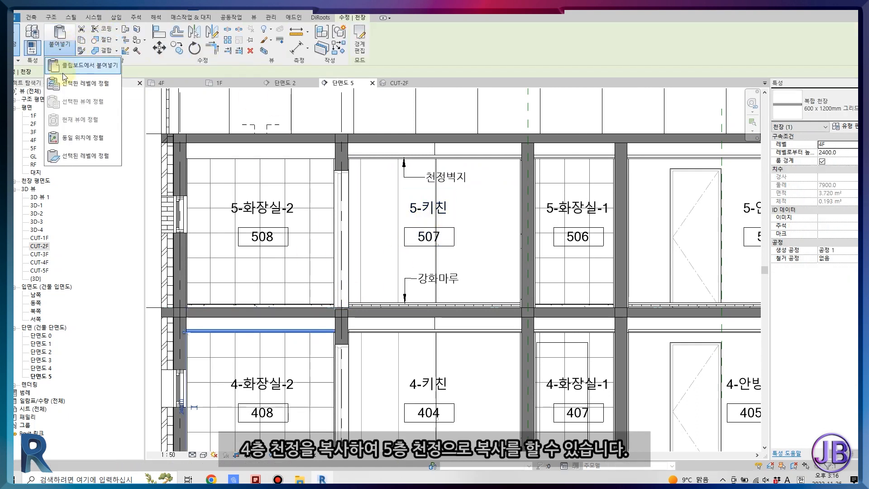
{"action": "left_click", "coordinate": [81, 86]}
{"action": "double_click", "coordinate": [374, 205]}
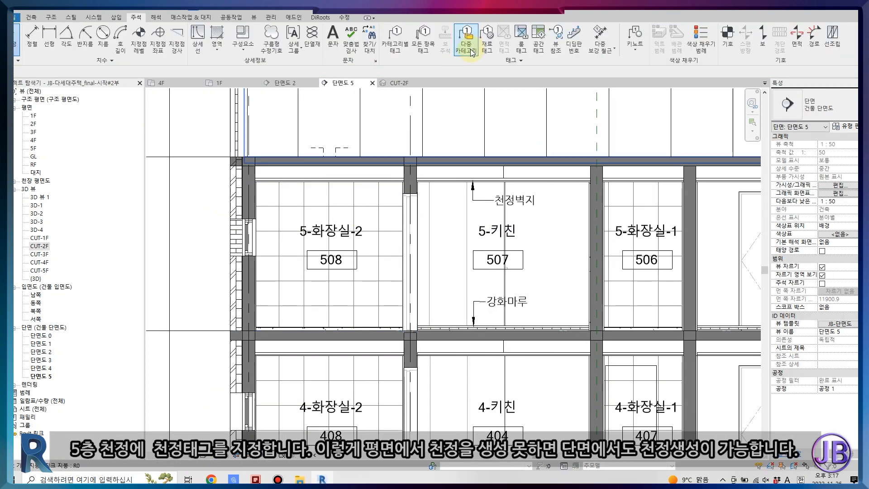
Tag the ceiling of 5-화장실-2 with a 천정벽지 material tag and leader.
{"action": "left_click", "coordinate": [486, 43]}
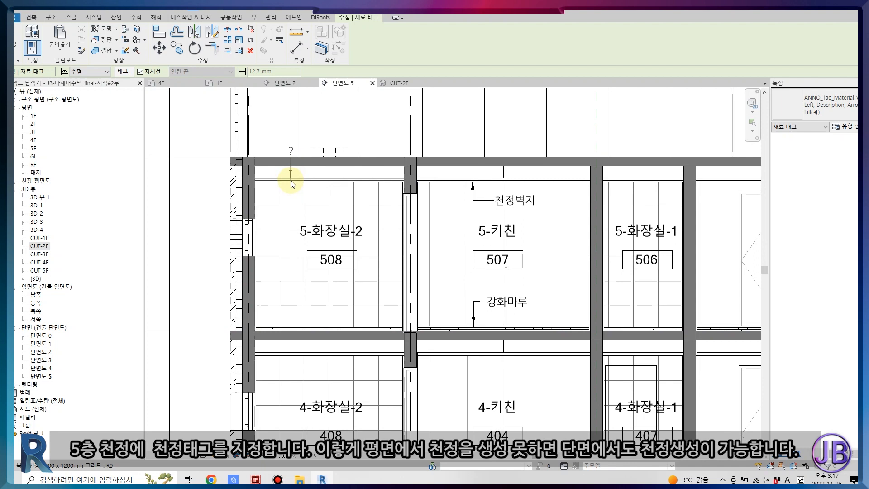
{"action": "scroll", "coordinate": [292, 182], "scroll_direction": "up", "scroll_amount": 3}
{"action": "left_click", "coordinate": [297, 184]}
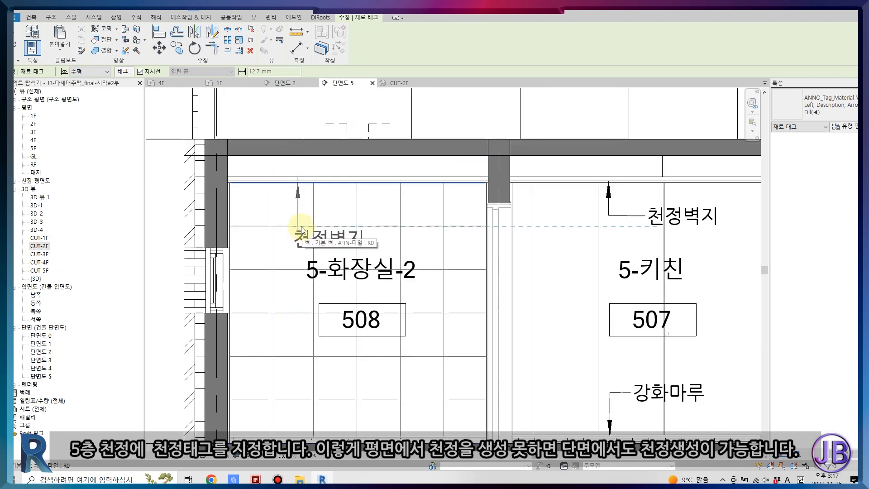
{"action": "left_click", "coordinate": [297, 216]}
{"action": "left_click", "coordinate": [323, 218]}
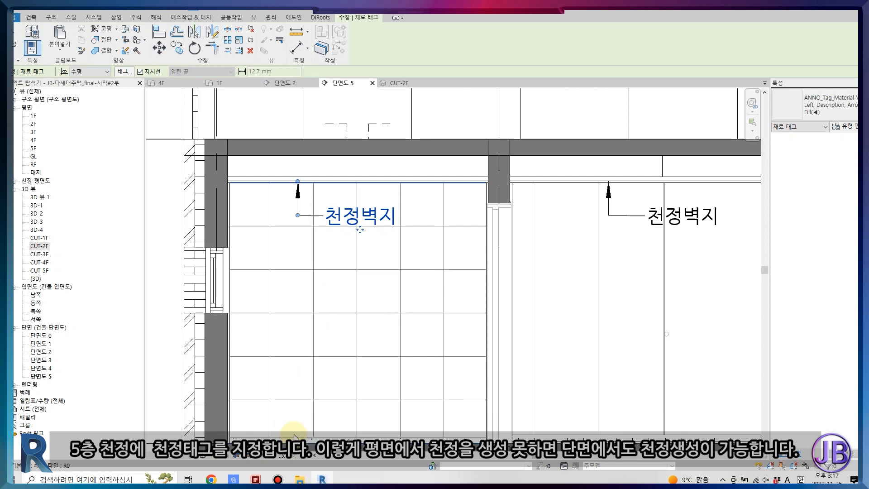
Tag the floor finish of 5-화장실-2 with a 자기질타일 material tag and leader.
{"action": "scroll", "coordinate": [292, 432], "scroll_direction": "up", "scroll_amount": 3}
{"action": "left_click", "coordinate": [274, 439]}
{"action": "left_click", "coordinate": [274, 351]}
{"action": "left_click", "coordinate": [302, 352]}
Tag the ceiling of 5-화장실-1 with a 흡음 천장 타일 material tag and leader.
{"action": "scroll", "coordinate": [331, 319], "scroll_direction": "down", "scroll_amount": 4}
{"action": "middle_click_drag", "start_coordinate": [525, 315], "coordinate": [462, 275]}
{"action": "scroll", "coordinate": [592, 168], "scroll_direction": "up", "scroll_amount": 5}
{"action": "scroll", "coordinate": [562, 171], "scroll_direction": "down", "scroll_amount": 1}
{"action": "left_click", "coordinate": [558, 172]}
{"action": "left_click", "coordinate": [559, 203]}
{"action": "left_click", "coordinate": [583, 204]}
Tag the floor finish of 5-화장실-1 with a 자기질타일 material tag and leader.
{"action": "middle_click_drag", "start_coordinate": [554, 423], "coordinate": [566, 363]}
{"action": "left_click", "coordinate": [569, 365]}
{"action": "left_click", "coordinate": [569, 332]}
{"action": "left_click", "coordinate": [587, 332]}
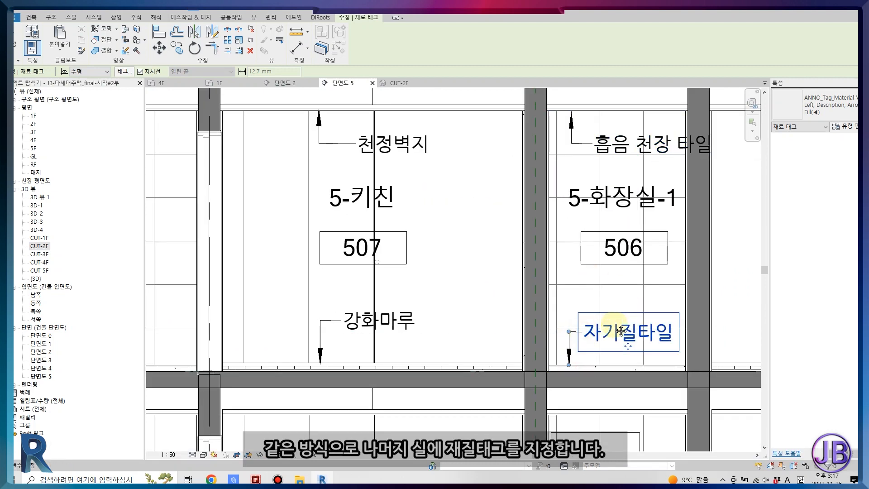
Tag the ceiling of 5-안방-3 with a 천정벽지 material tag and leader.
{"action": "middle_click_drag", "start_coordinate": [622, 332], "coordinate": [386, 394]}
{"action": "left_click", "coordinate": [650, 206]}
{"action": "left_click", "coordinate": [685, 206]}
{"action": "scroll", "coordinate": [654, 204], "scroll_direction": "up", "scroll_amount": 2}
{"action": "middle_click_drag", "start_coordinate": [668, 329], "coordinate": [599, 269]}
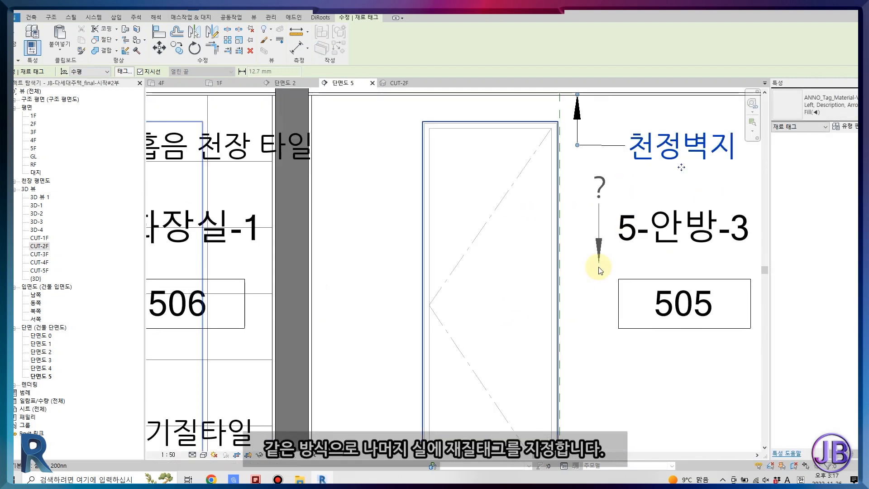
Tag the floor finish of 5-안방-3 with a 비닐계타일 material tag and leader.
{"action": "scroll", "coordinate": [599, 268], "scroll_direction": "down", "scroll_amount": 2}
{"action": "left_click", "coordinate": [589, 408]}
{"action": "left_click", "coordinate": [589, 374]}
{"action": "left_click", "coordinate": [603, 374]}
Tag the ceiling of 4-화장실-2 with a 천정벽지 material tag and leader.
{"action": "scroll", "coordinate": [644, 365], "scroll_direction": "down", "scroll_amount": 3}
{"action": "scroll", "coordinate": [254, 290], "scroll_direction": "up", "scroll_amount": 3}
{"action": "left_click", "coordinate": [243, 272]}
{"action": "left_click", "coordinate": [243, 306]}
{"action": "left_click", "coordinate": [275, 306]}
Tag the floor finish of 4-화장실-2 with a 자기질타일 material tag and leader.
{"action": "middle_click_drag", "start_coordinate": [334, 331], "coordinate": [426, 242]}
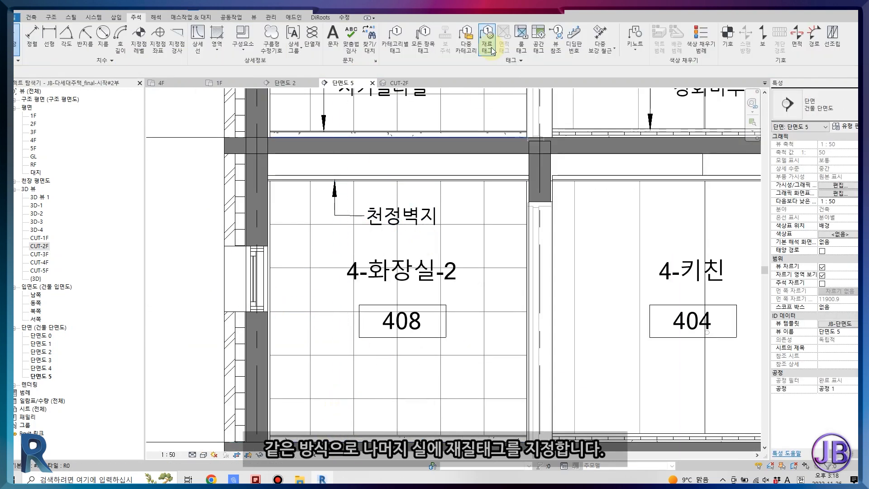
{"action": "scroll", "coordinate": [341, 432], "scroll_direction": "up", "scroll_amount": 2}
{"action": "left_click", "coordinate": [342, 437]}
{"action": "left_click", "coordinate": [339, 386]}
{"action": "left_click", "coordinate": [379, 385]}
Tag the ceiling and floor finishes of 4-화장실-1 with PVC 천정재 and 자기질타일, and those of 4-키친, using 강화마루 for its floor.
{"action": "scroll", "coordinate": [435, 392], "scroll_direction": "down", "scroll_amount": 2}
{"action": "middle_click_drag", "start_coordinate": [648, 333], "coordinate": [175, 433]}
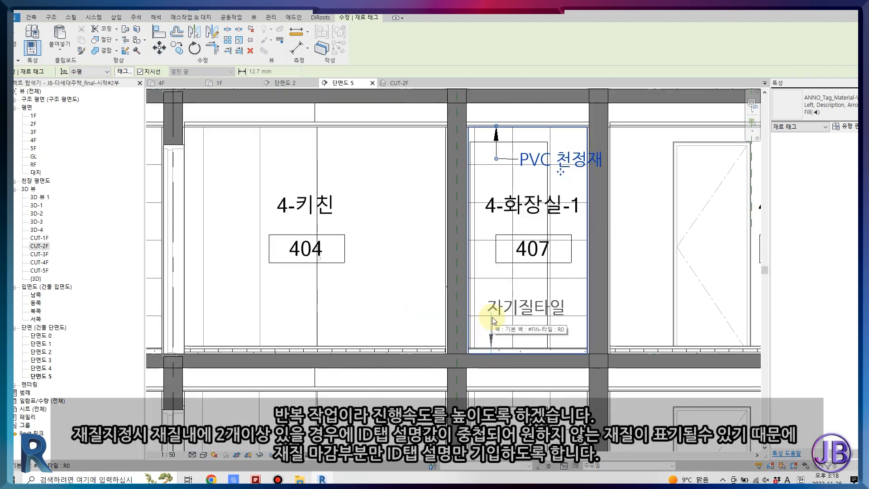
{"action": "scroll", "coordinate": [501, 334], "scroll_direction": "down", "scroll_amount": 2}
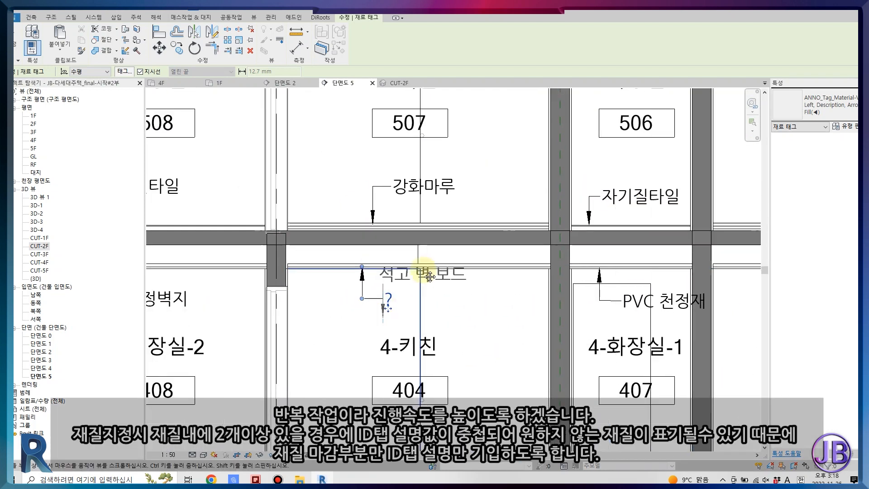
{"action": "scroll", "coordinate": [359, 308], "scroll_direction": "down", "scroll_amount": 2}
{"action": "left_click", "coordinate": [447, 361]}
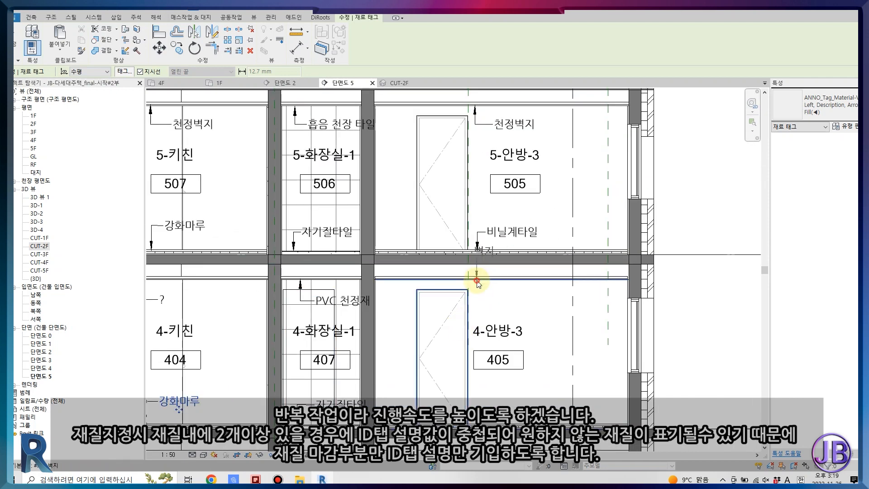
Tag the ceiling of 4-안방-3 with a 천정벽지 material tag and its floor with 비닐계타일.
{"action": "scroll", "coordinate": [477, 283], "scroll_direction": "up", "scroll_amount": 3}
{"action": "left_click", "coordinate": [516, 357]}
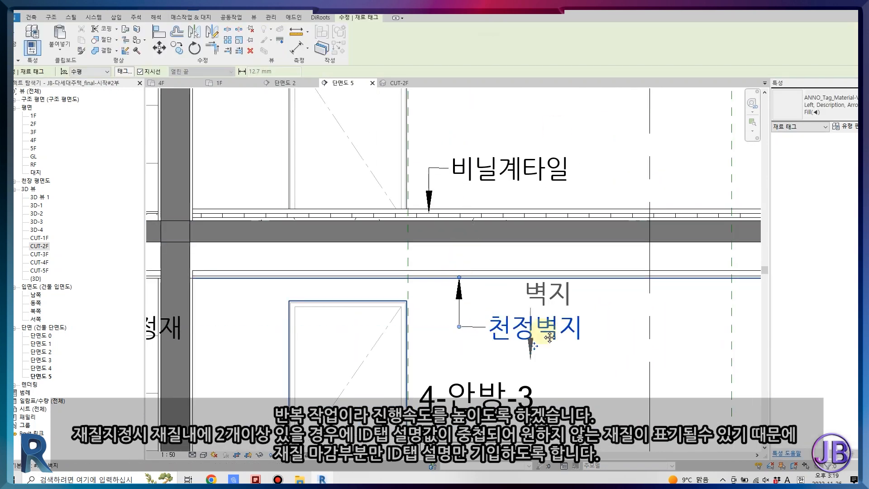
{"action": "scroll", "coordinate": [516, 357], "scroll_direction": "down", "scroll_amount": 3}
{"action": "left_click", "coordinate": [555, 364]}
Tag the ceiling of 3-안방-3 with a 천정벽지 material tag and its floor with 비닐계타일.
{"action": "middle_click_drag", "start_coordinate": [555, 365], "coordinate": [555, 210]}
{"action": "scroll", "coordinate": [460, 239], "scroll_direction": "up", "scroll_amount": 3}
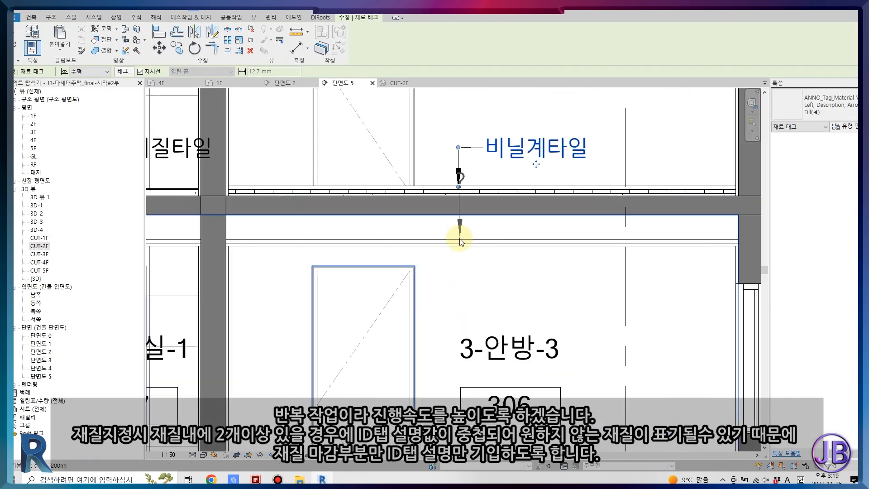
{"action": "left_click", "coordinate": [459, 244]}
{"action": "middle_click_drag", "start_coordinate": [541, 415], "coordinate": [566, 294]}
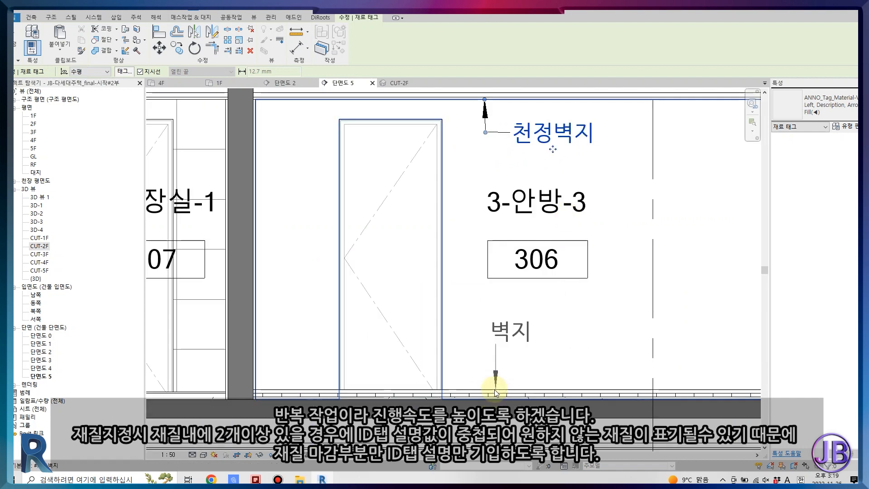
{"action": "left_click", "coordinate": [509, 348]}
Tag the floor of 3-화장실-1 with a 자기질타일 material tag and its ceiling with PVC 천정재.
{"action": "middle_click_drag", "start_coordinate": [509, 349], "coordinate": [559, 441]}
{"action": "left_click", "coordinate": [559, 356]}
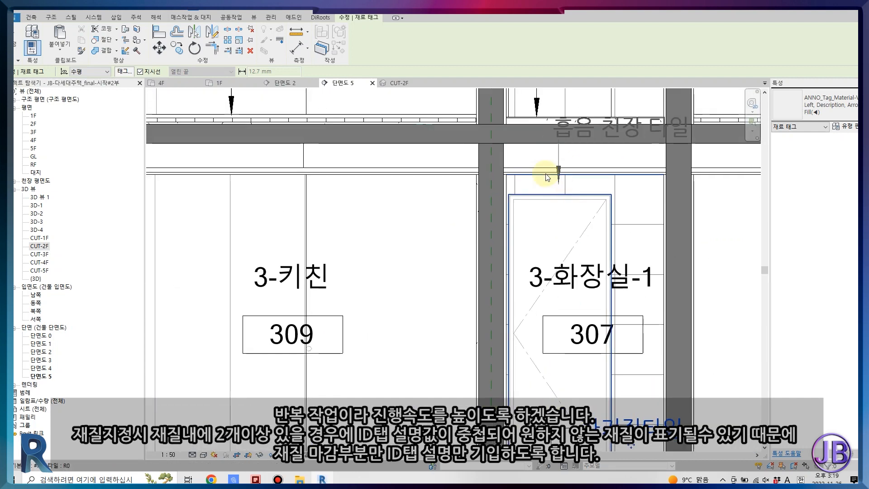
{"action": "left_click", "coordinate": [566, 204]}
Tag the ceiling of 3-키친 with a 천정벽지 material tag and its floor with 강화마루.
{"action": "scroll", "coordinate": [566, 204], "scroll_direction": "down", "scroll_amount": 2}
{"action": "middle_click_drag", "start_coordinate": [340, 194], "coordinate": [448, 228]}
{"action": "scroll", "coordinate": [447, 221], "scroll_direction": "up", "scroll_amount": 1}
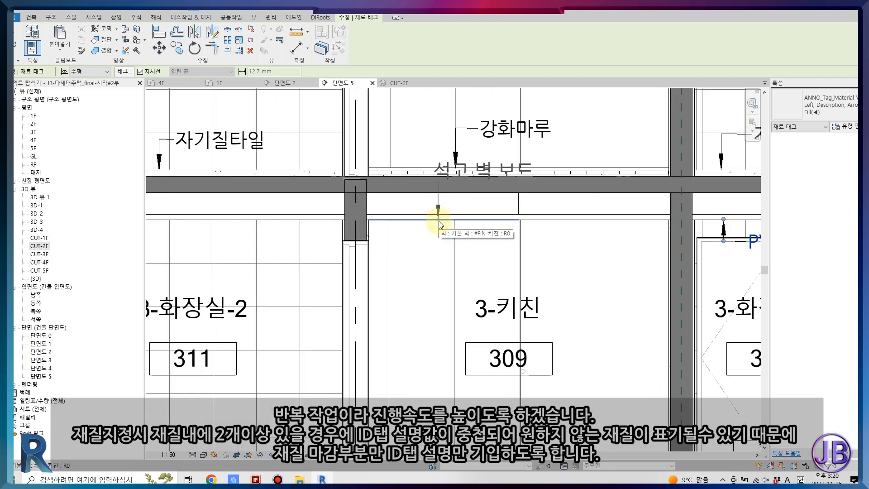
{"action": "left_click", "coordinate": [456, 320]}
{"action": "scroll", "coordinate": [466, 246], "scroll_direction": "down", "scroll_amount": 1}
{"action": "middle_click_drag", "start_coordinate": [498, 437], "coordinate": [498, 376]}
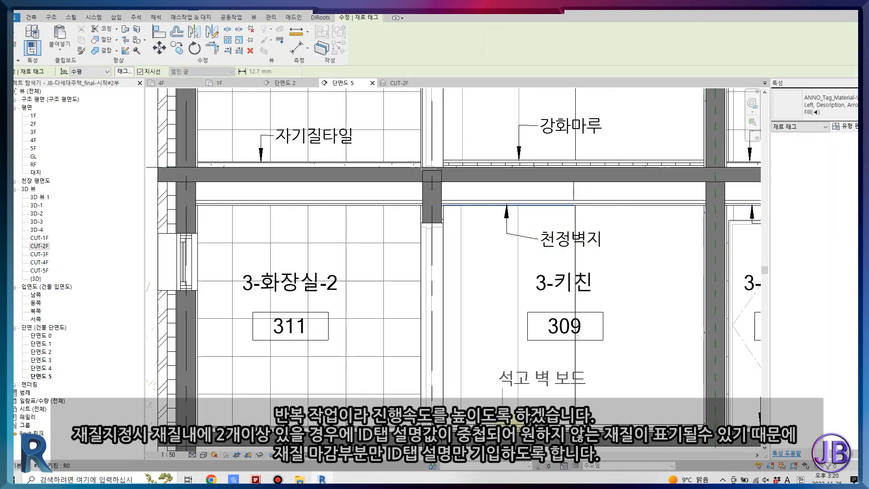
Tag the ceiling of 3-화장실-2 with a 천정벽지 material tag and its floor with 자기질타일.
{"action": "scroll", "coordinate": [258, 194], "scroll_direction": "up", "scroll_amount": 1}
{"action": "left_click", "coordinate": [265, 239]}
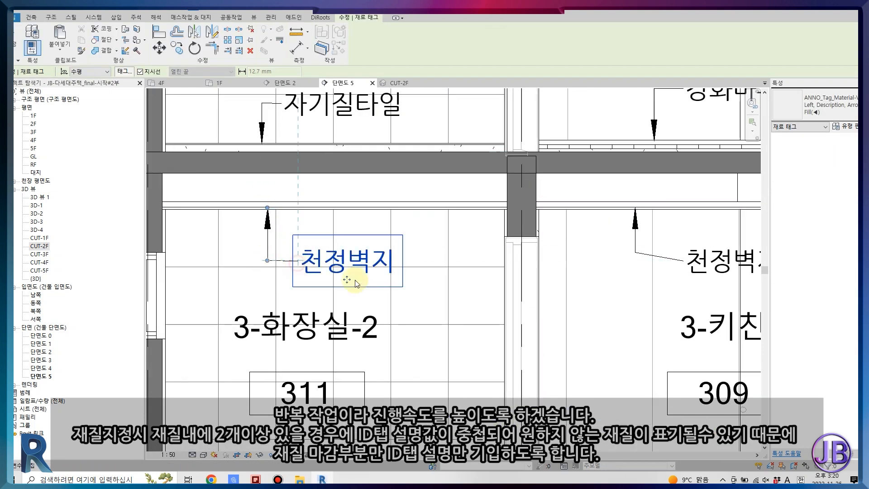
{"action": "scroll", "coordinate": [358, 225], "scroll_direction": "down", "scroll_amount": 1}
{"action": "scroll", "coordinate": [300, 355], "scroll_direction": "up", "scroll_amount": 2}
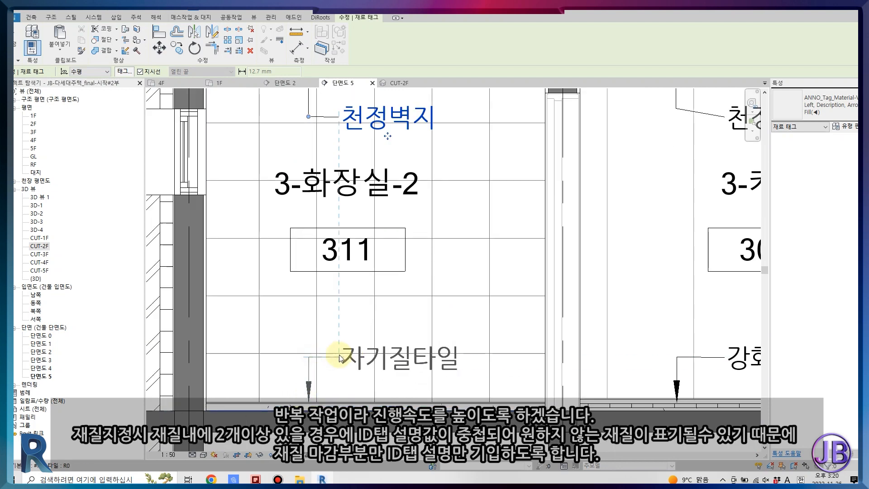
{"action": "left_click", "coordinate": [333, 355]}
Tag the ceiling of 2-화장실(남) with a 천정벽지 material tag and its floor with 자기질타일.
{"action": "scroll", "coordinate": [359, 214], "scroll_direction": "down", "scroll_amount": 3}
{"action": "scroll", "coordinate": [342, 301], "scroll_direction": "up", "scroll_amount": 3}
{"action": "left_click", "coordinate": [367, 331]}
{"action": "middle_click_drag", "start_coordinate": [376, 448], "coordinate": [394, 208]}
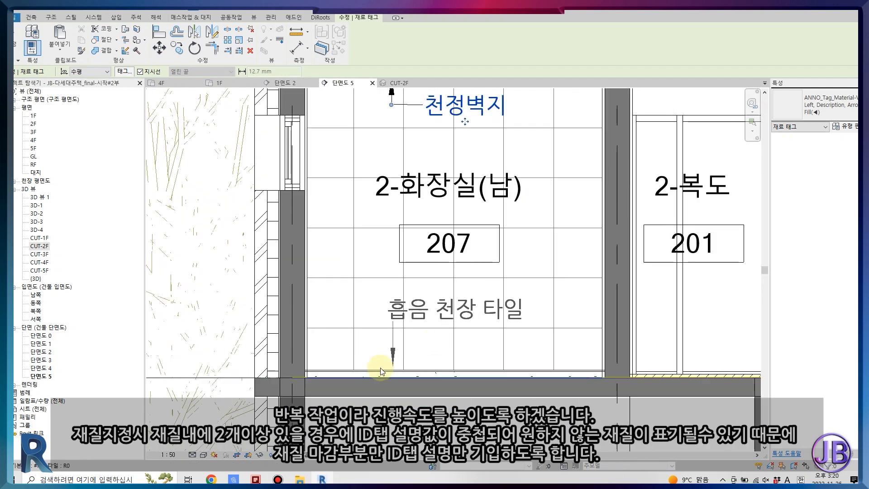
{"action": "left_click", "coordinate": [371, 374]}
Tag the ceiling of 2-근린생활시설-2 with a PVC 천정재 material tag and its floor with 비닐타일(T30).
{"action": "scroll", "coordinate": [371, 373], "scroll_direction": "down", "scroll_amount": 2}
{"action": "middle_click_drag", "start_coordinate": [547, 220], "coordinate": [394, 243]}
{"action": "scroll", "coordinate": [394, 242], "scroll_direction": "up", "scroll_amount": 2}
{"action": "left_click", "coordinate": [393, 219]}
{"action": "scroll", "coordinate": [457, 323], "scroll_direction": "down", "scroll_amount": 1}
{"action": "middle_click_drag", "start_coordinate": [457, 322], "coordinate": [432, 310]}
{"action": "scroll", "coordinate": [398, 392], "scroll_direction": "up", "scroll_amount": 1}
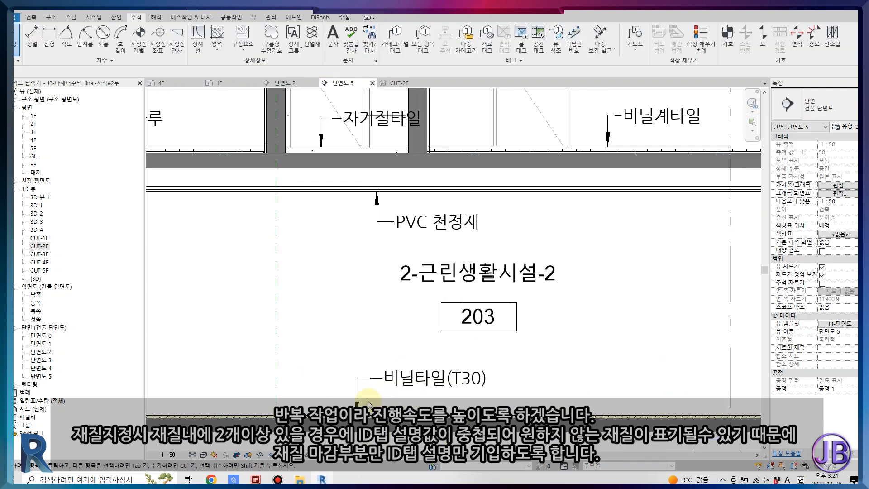
Reposition the floor material tags in 2-근린생활시설-2 and 2-화장실(남) so their leader arrows line up with the ceiling tags above.
{"action": "left_click", "coordinate": [378, 395]}
{"action": "middle_click_drag", "start_coordinate": [378, 395], "coordinate": [527, 368]}
{"action": "scroll", "coordinate": [308, 390], "scroll_direction": "up", "scroll_amount": 2}
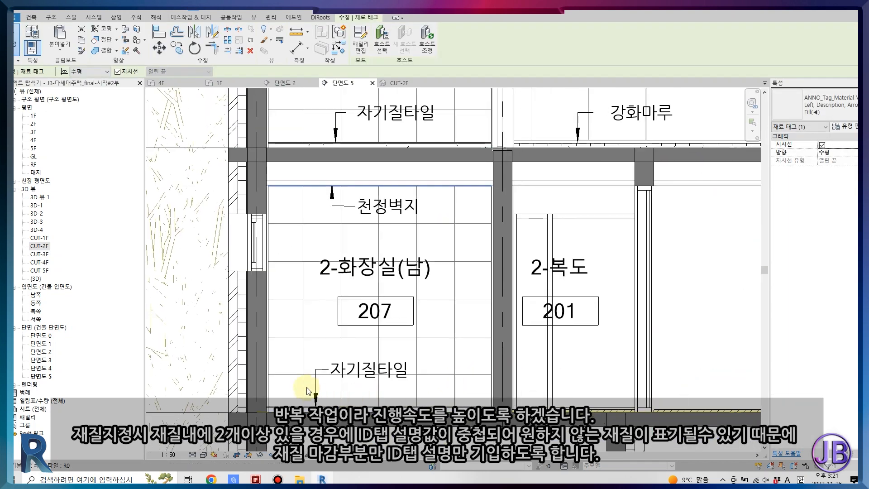
{"action": "scroll", "coordinate": [385, 344], "scroll_direction": "down", "scroll_amount": 2}
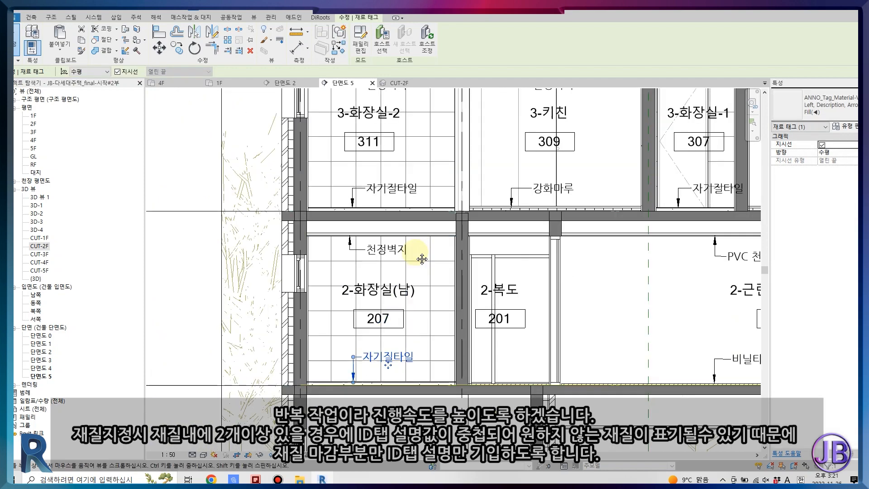
Adjust the 천정벽지 tag in 3-키친 so its leader runs straight and lines up with the floor tag.
{"action": "middle_click_drag", "start_coordinate": [519, 95], "coordinate": [500, 152]}
{"action": "left_click", "coordinate": [520, 140]}
{"action": "scroll", "coordinate": [503, 145], "scroll_direction": "up", "scroll_amount": 2}
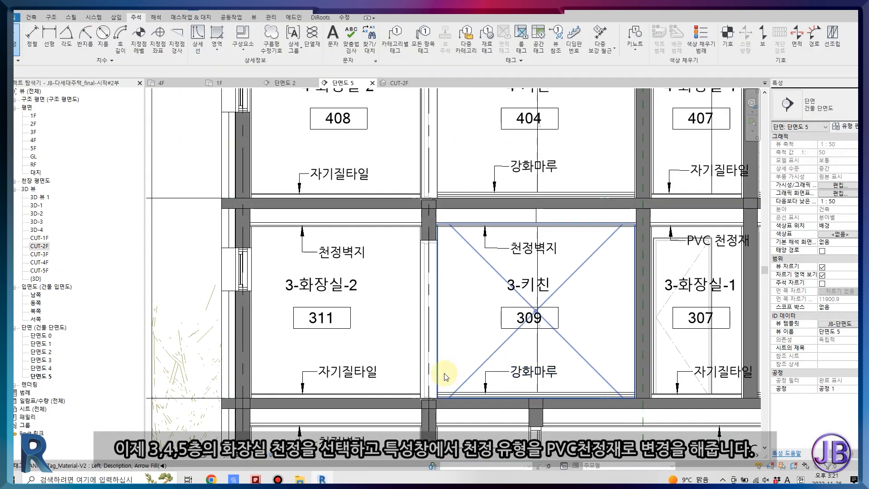
Change the ceilings of 3-화장실-2, 4-화장실-2 and 5-화장실-2 to the PVC천정재 type.
{"action": "left_click", "coordinate": [349, 221]}
{"action": "middle_click_drag", "start_coordinate": [349, 221], "coordinate": [390, 330]}
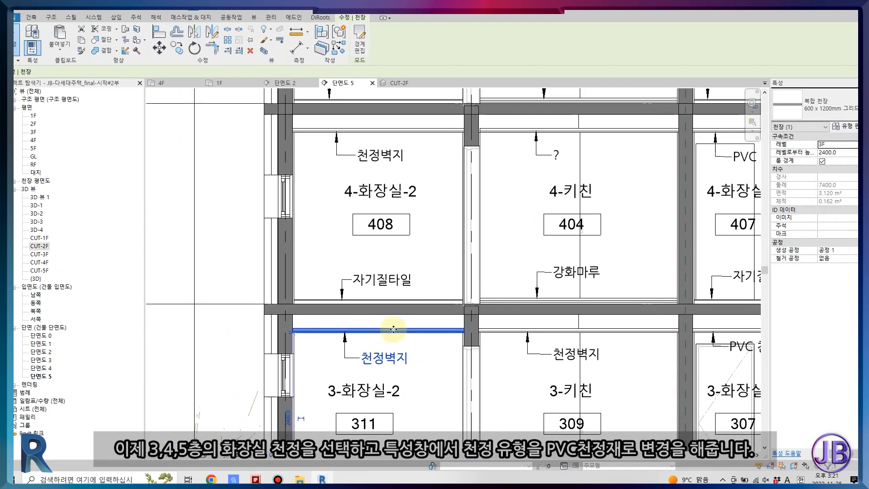
{"action": "left_click", "coordinate": [411, 136], "text": "ctrl"}
{"action": "middle_click_drag", "start_coordinate": [410, 136], "coordinate": [441, 288]}
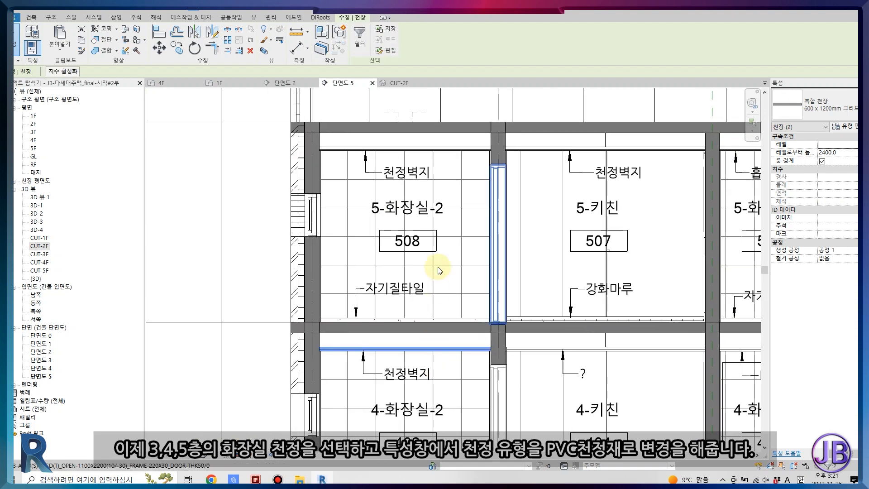
{"action": "left_click", "coordinate": [453, 152], "text": "ctrl"}
{"action": "scroll", "coordinate": [458, 244], "scroll_direction": "down", "scroll_amount": 2}
{"action": "left_click", "coordinate": [815, 106]}
{"action": "left_click", "coordinate": [814, 223]}
{"action": "key", "text": "Escape"}
Replace the "?" ceiling tag in 4-키친 with a 천정벽지 material tag and leader.
{"action": "scroll", "coordinate": [480, 207], "scroll_direction": "down", "scroll_amount": 2}
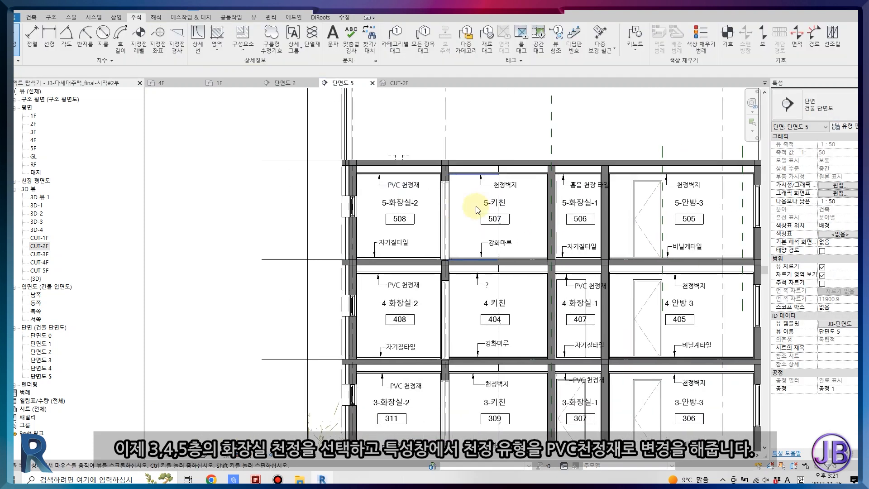
{"action": "scroll", "coordinate": [495, 287], "scroll_direction": "up", "scroll_amount": 2}
{"action": "scroll", "coordinate": [493, 288], "scroll_direction": "up", "scroll_amount": 1}
{"action": "left_click", "coordinate": [467, 292]}
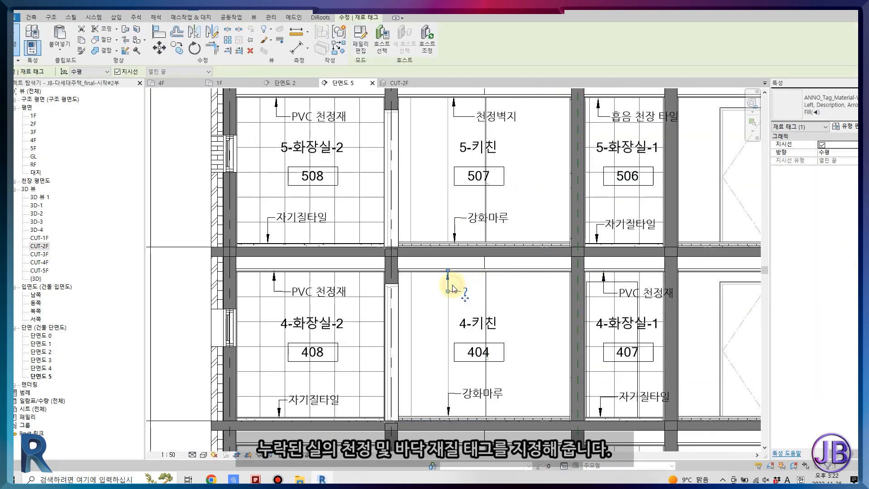
{"action": "key", "text": "Delete"}
{"action": "left_click", "coordinate": [488, 45]}
{"action": "scroll", "coordinate": [446, 279], "scroll_direction": "up", "scroll_amount": 4}
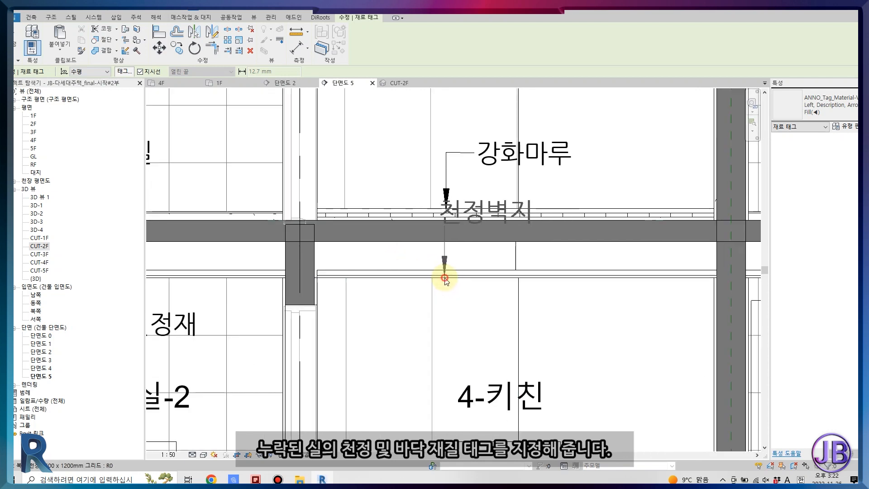
{"action": "left_click", "coordinate": [469, 329]}
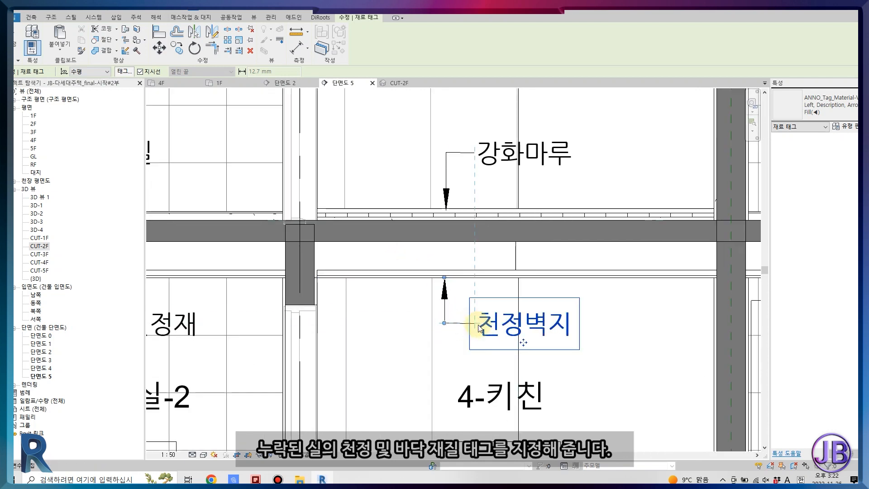
{"action": "scroll", "coordinate": [468, 329], "scroll_direction": "down", "scroll_amount": 5}
{"action": "key", "text": "Escape"}
{"action": "key", "text": "Escape"}
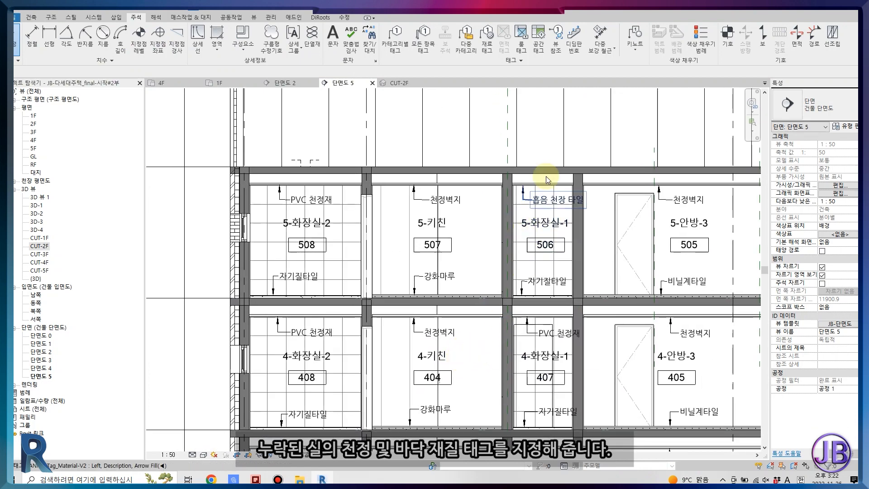
Change the ceiling of 5-화장실-1 to the PVC천정재 type.
{"action": "left_click", "coordinate": [539, 201]}
{"action": "middle_click_drag", "start_coordinate": [571, 344], "coordinate": [571, 115]}
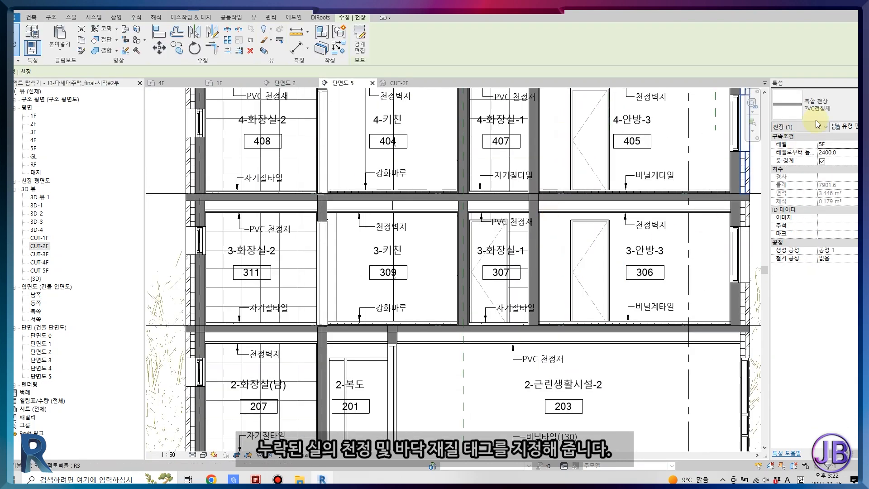
{"action": "key", "text": "Escape"}
{"action": "middle_click_drag", "start_coordinate": [510, 288], "coordinate": [510, 259]}
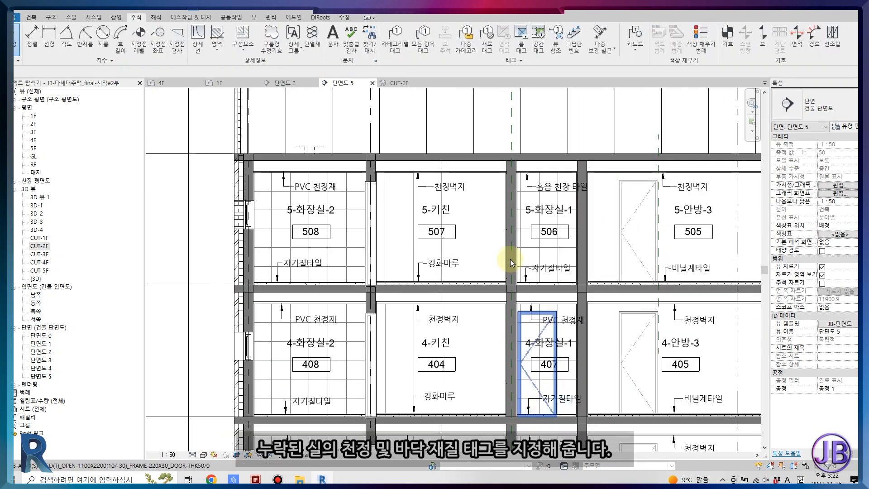
Replace the 흡음 천장 타일 tag in 5-화장실-1 with a PVC 천정재 ceiling material tag and leader.
{"action": "scroll", "coordinate": [525, 158], "scroll_direction": "up", "scroll_amount": 2}
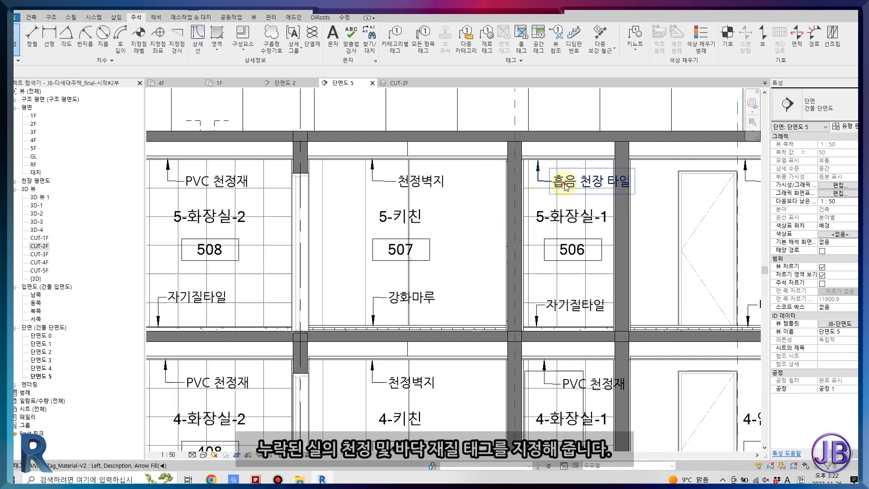
{"action": "left_click", "coordinate": [487, 37]}
{"action": "scroll", "coordinate": [548, 159], "scroll_direction": "up", "scroll_amount": 3}
{"action": "middle_click_drag", "start_coordinate": [560, 162], "coordinate": [537, 285]}
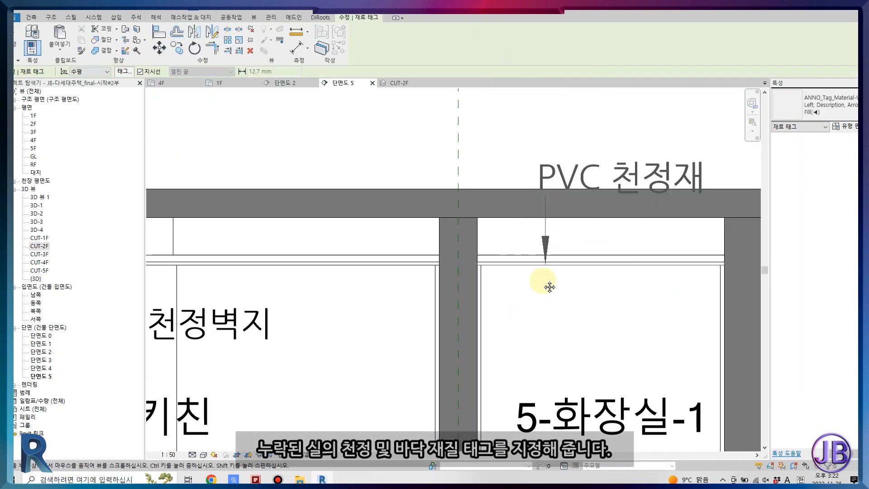
{"action": "left_click", "coordinate": [538, 335]}
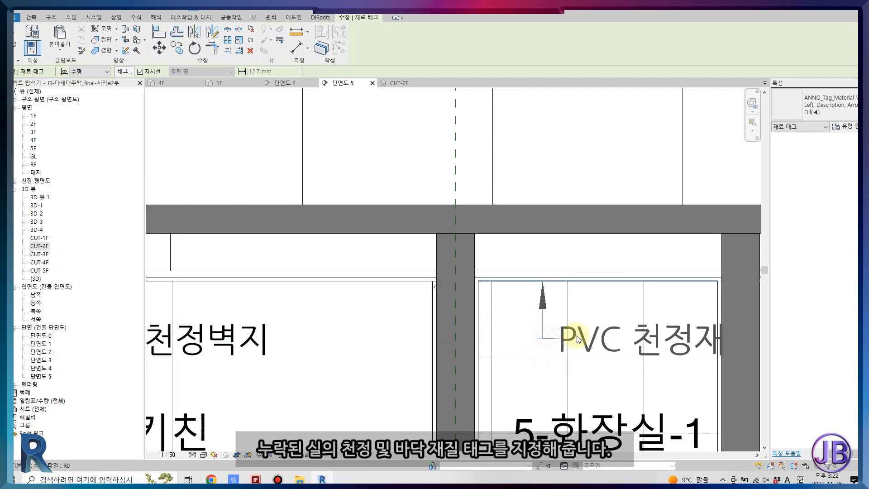
{"action": "scroll", "coordinate": [543, 344], "scroll_direction": "down", "scroll_amount": 5}
{"action": "middle_click_drag", "start_coordinate": [502, 337], "coordinate": [509, 271]}
{"action": "scroll", "coordinate": [540, 333], "scroll_direction": "down", "scroll_amount": 3}
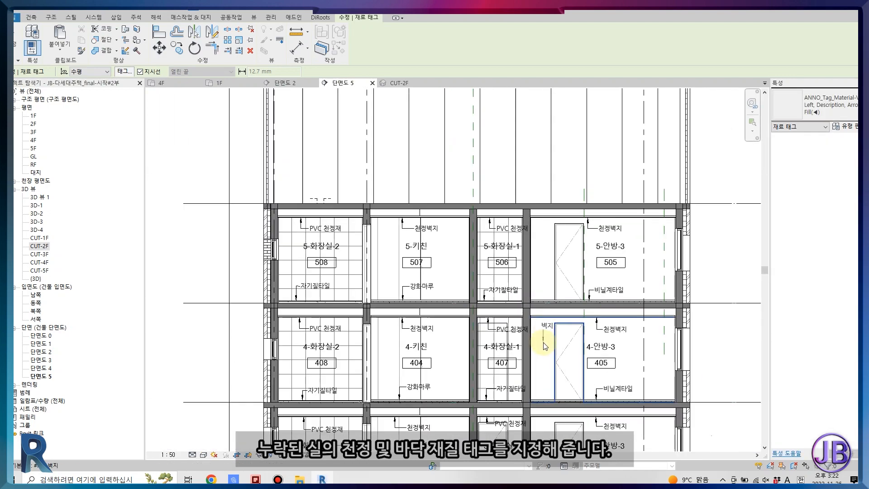
Shift the 2-복도 room tag on the second storey slightly sideways within its room.
{"action": "scroll", "coordinate": [524, 402], "scroll_direction": "up", "scroll_amount": 3}
{"action": "scroll", "coordinate": [317, 389], "scroll_direction": "up", "scroll_amount": 3}
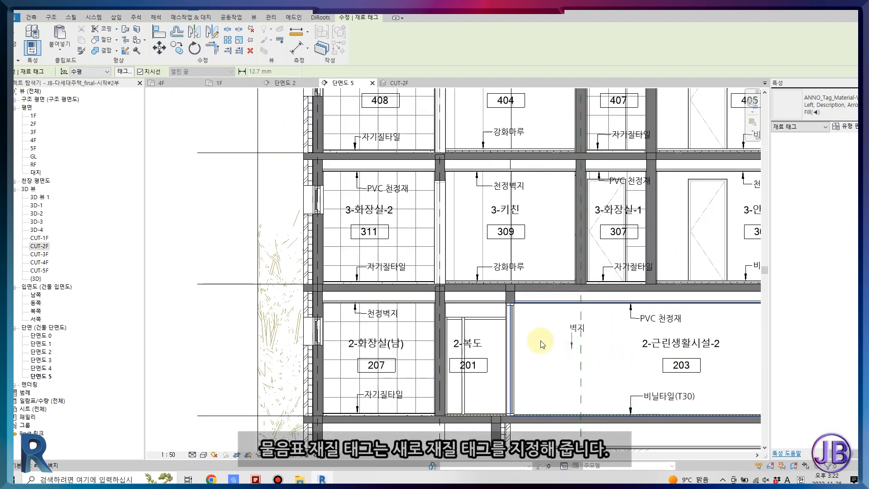
{"action": "key", "text": "Escape"}
{"action": "left_click", "coordinate": [437, 401]}
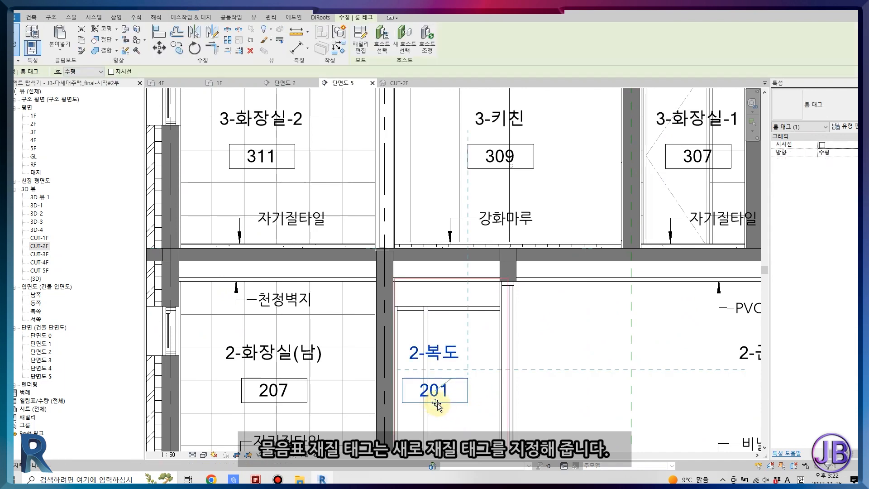
{"action": "left_click_drag", "start_coordinate": [438, 404], "coordinate": [449, 407]}
{"action": "scroll", "coordinate": [451, 407], "scroll_direction": "down", "scroll_amount": 3}
{"action": "scroll", "coordinate": [495, 122], "scroll_direction": "up", "scroll_amount": 2}
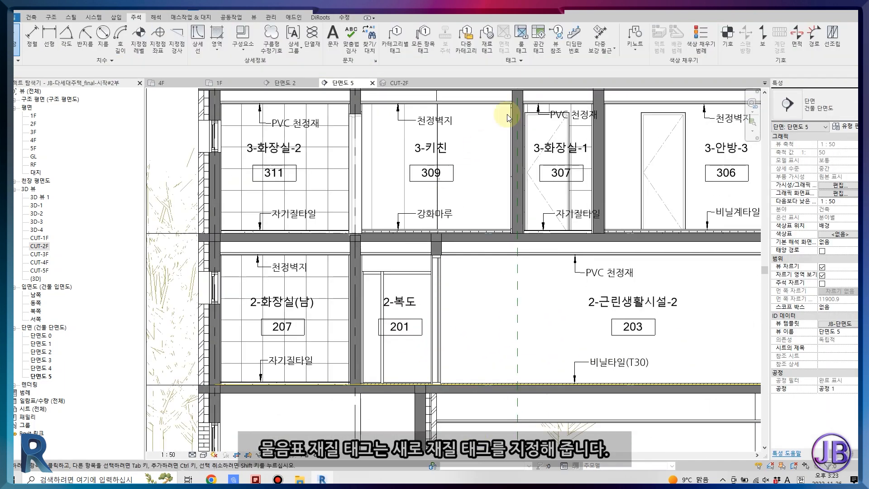
Add a 천정벽지 ceiling tag and a 비닐타일(T30) floor tag with leaders in 2-복도.
{"action": "key", "text": "Return"}
{"action": "scroll", "coordinate": [361, 302], "scroll_direction": "up", "scroll_amount": 2}
{"action": "scroll", "coordinate": [360, 300], "scroll_direction": "up", "scroll_amount": 2}
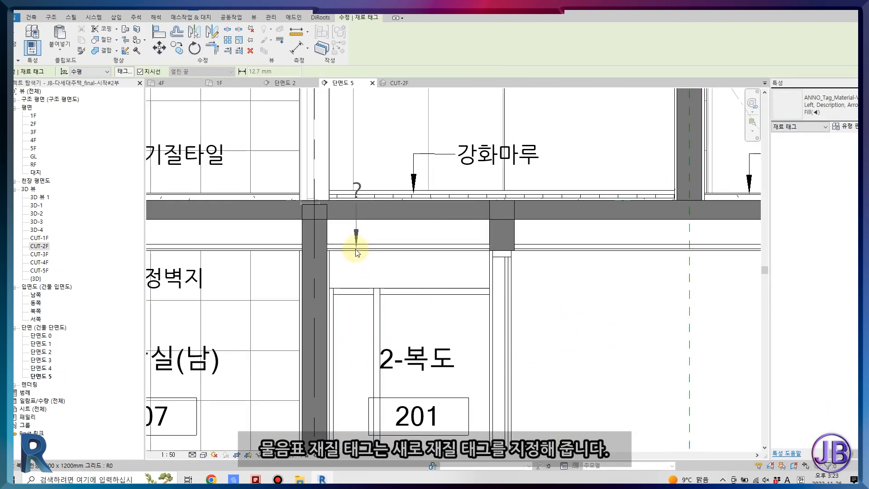
{"action": "left_click", "coordinate": [379, 286]}
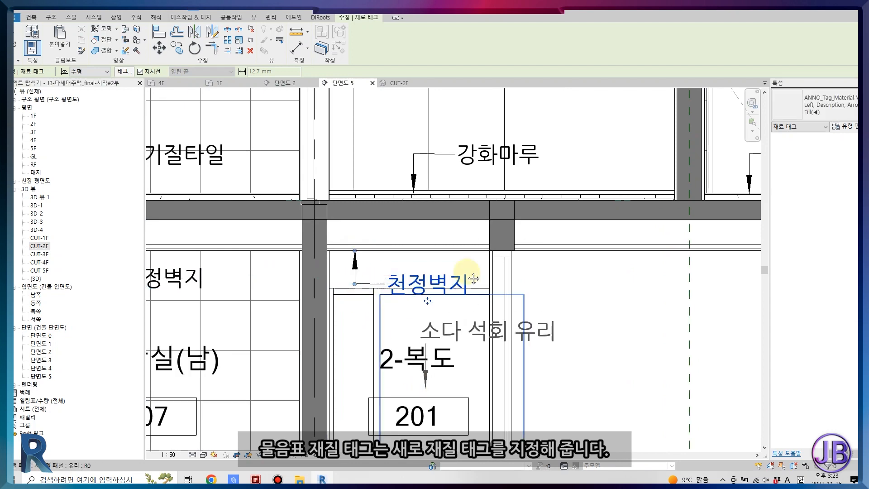
{"action": "scroll", "coordinate": [434, 380], "scroll_direction": "down", "scroll_amount": 2}
{"action": "scroll", "coordinate": [397, 410], "scroll_direction": "up", "scroll_amount": 2}
{"action": "left_click", "coordinate": [398, 379]}
{"action": "key", "text": "Escape"}
{"action": "scroll", "coordinate": [359, 211], "scroll_direction": "down", "scroll_amount": 4}
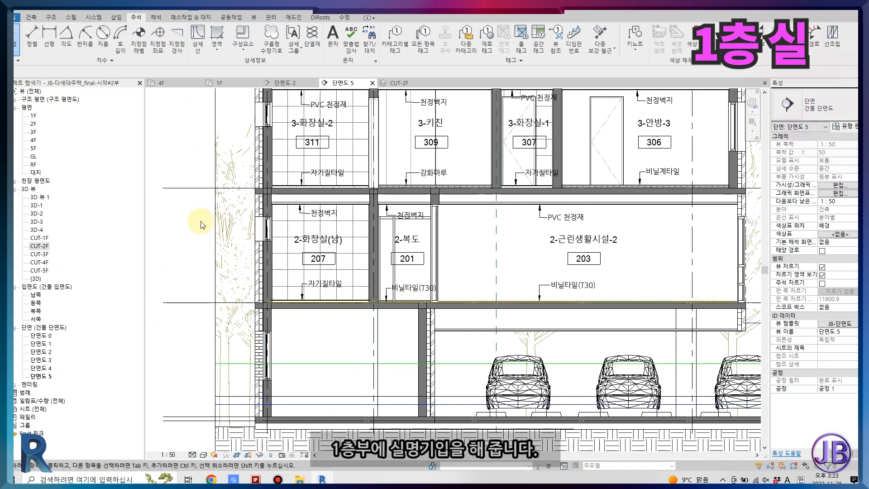
On the 1F plan, draw a wall from the elevator core's lower corner to the outer wall below it.
{"action": "left_click", "coordinate": [213, 83]}
{"action": "middle_click_drag", "start_coordinate": [535, 384], "coordinate": [599, 487]}
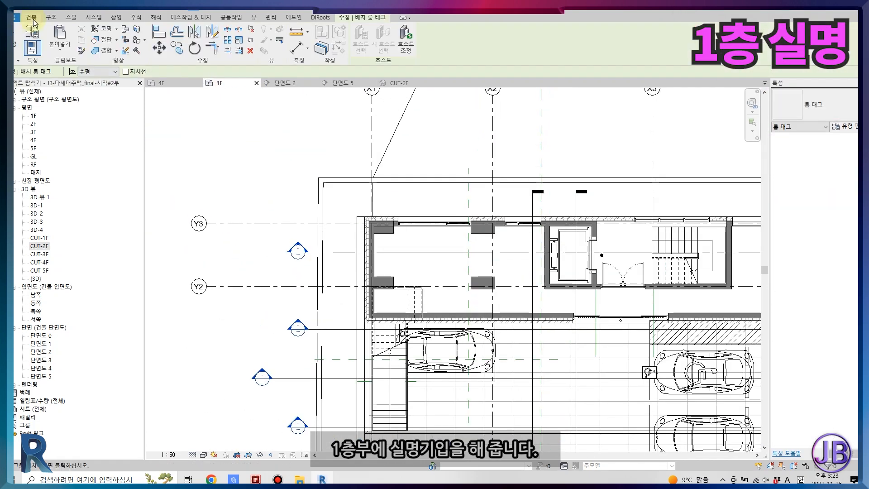
{"action": "key", "text": "r"}
{"action": "key", "text": "t"}
{"action": "scroll", "coordinate": [552, 269], "scroll_direction": "up", "scroll_amount": 2}
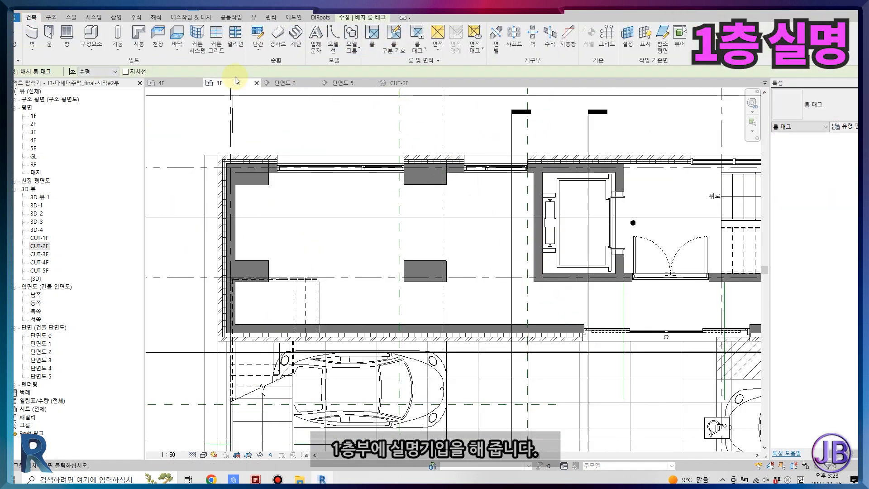
{"action": "left_click", "coordinate": [32, 32]}
{"action": "scroll", "coordinate": [548, 301], "scroll_direction": "up", "scroll_amount": 2}
{"action": "left_click", "coordinate": [550, 265]}
{"action": "left_click", "coordinate": [550, 336]}
{"action": "key", "text": "Escape"}
{"action": "key", "text": "Escape"}
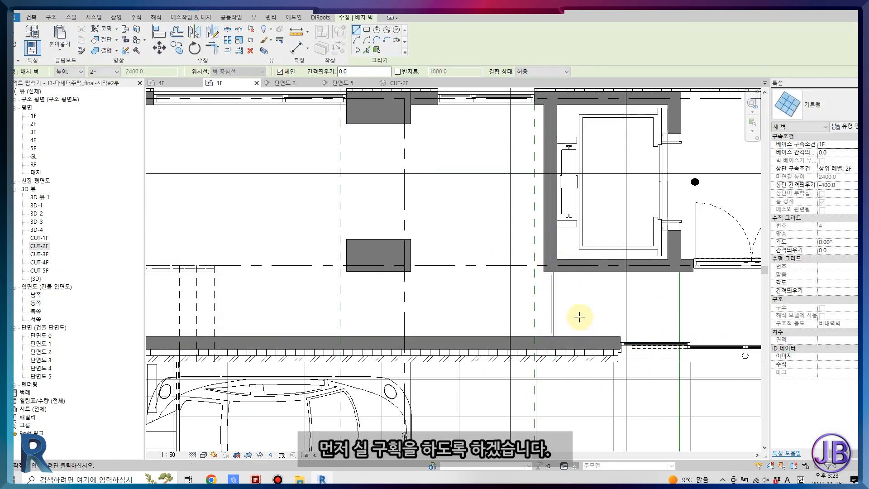
Match the new partition's type to the adjoining 실내 - 200nn core wall.
{"action": "scroll", "coordinate": [566, 301], "scroll_direction": "up", "scroll_amount": 2}
{"action": "key", "text": "m"}
{"action": "key", "text": "a"}
{"action": "left_click", "coordinate": [534, 218]}
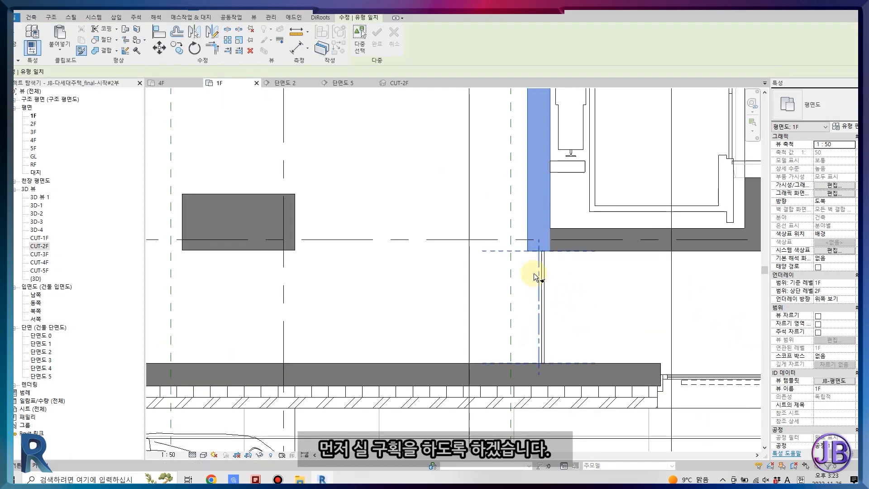
{"action": "left_click", "coordinate": [544, 288]}
{"action": "key", "text": "Escape"}
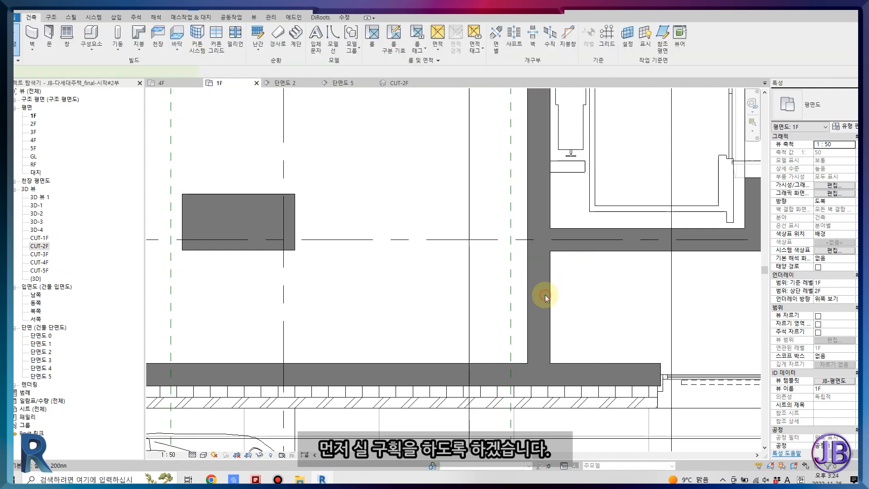
Set the new partition wall's top constraint to level 2F.
{"action": "left_click", "coordinate": [545, 296]}
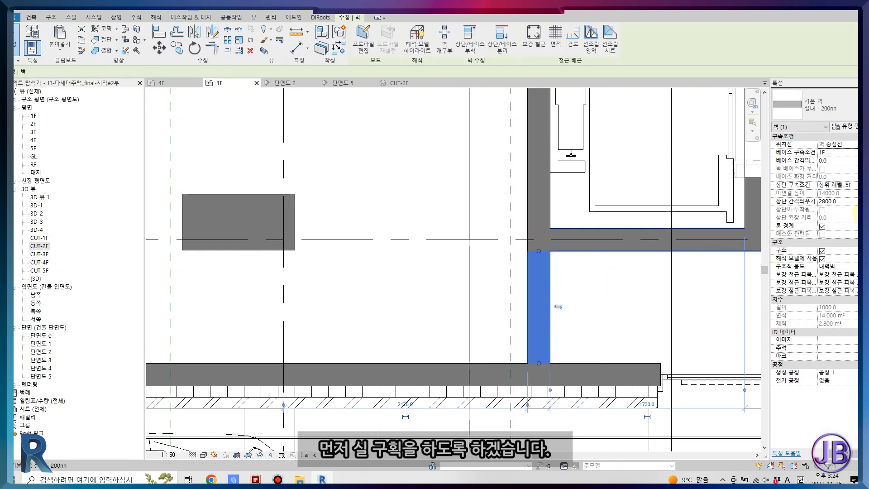
{"action": "left_click", "coordinate": [855, 185]}
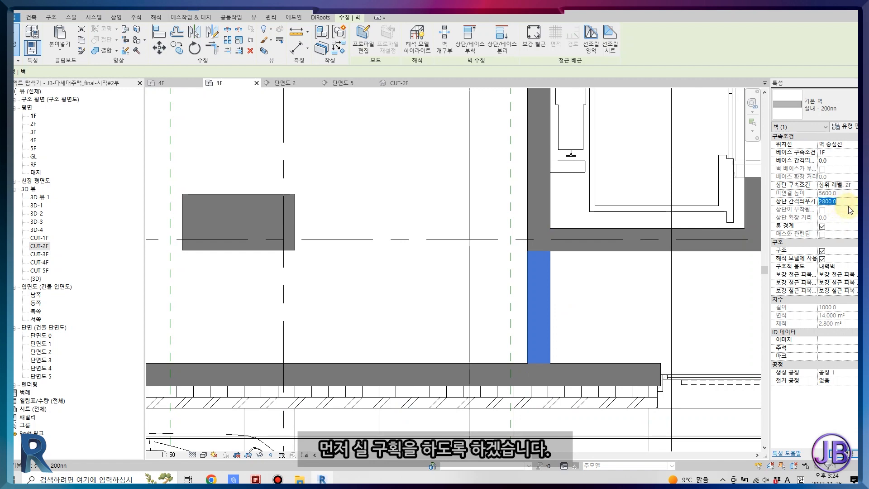
{"action": "key", "text": "Escape"}
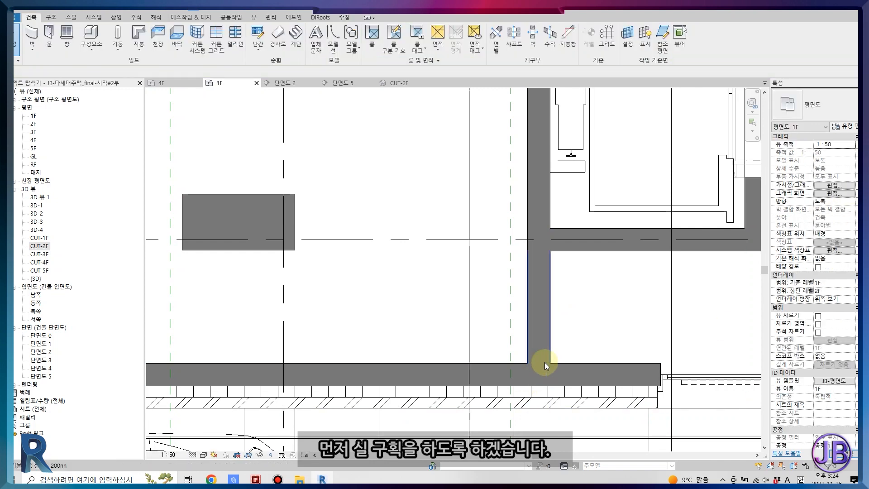
Place a JB-A-DR(S) door of type FSD(T)_OPEN-1100X2200(10/-30) in the new partition wall, swinging into the storage side.
{"action": "key", "text": "d"}
{"action": "key", "text": "r"}
{"action": "left_click", "coordinate": [815, 123]}
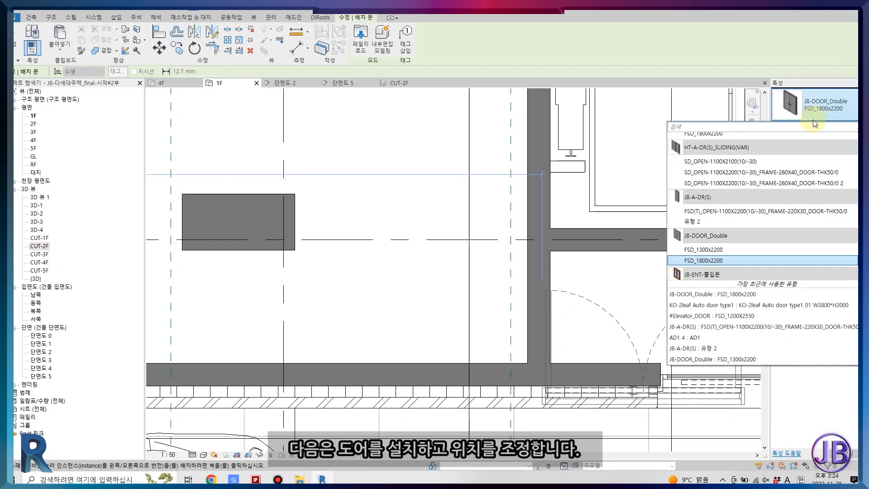
{"action": "left_click", "coordinate": [778, 216]}
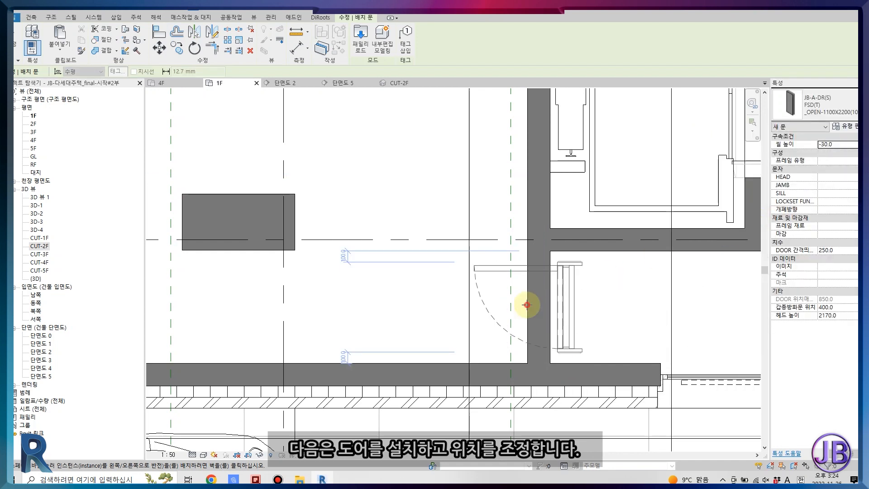
{"action": "scroll", "coordinate": [544, 306], "scroll_direction": "up", "scroll_amount": 3}
{"action": "left_click", "coordinate": [553, 305]}
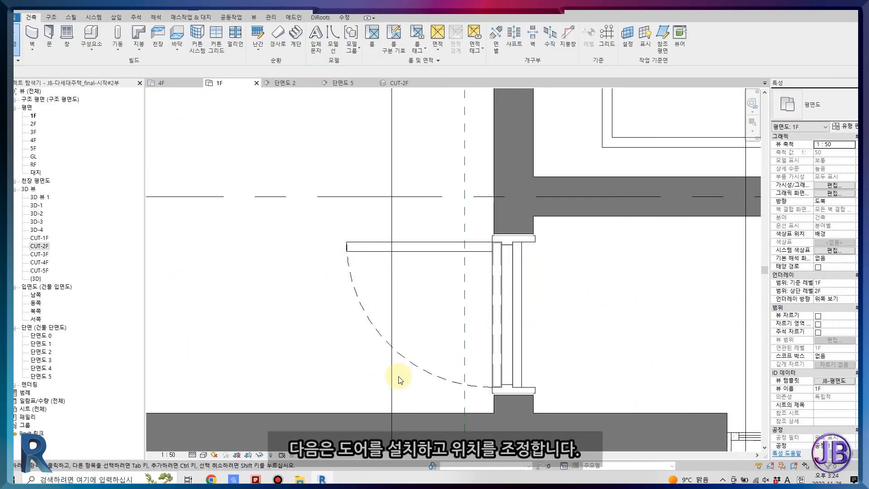
Set the door's distance from the adjoining core wall to 50 mm.
{"action": "left_click", "coordinate": [620, 224]}
{"action": "type", "text": "50"}
{"action": "key", "text": "Return"}
{"action": "left_click", "coordinate": [605, 263]}
Place a room in the enclosed 1F space beside the elevator, named 1-창고 with room number 101.
{"action": "scroll", "coordinate": [604, 266], "scroll_direction": "down", "scroll_amount": 3}
{"action": "middle_click_drag", "start_coordinate": [603, 265], "coordinate": [726, 392]}
{"action": "left_click", "coordinate": [379, 30]}
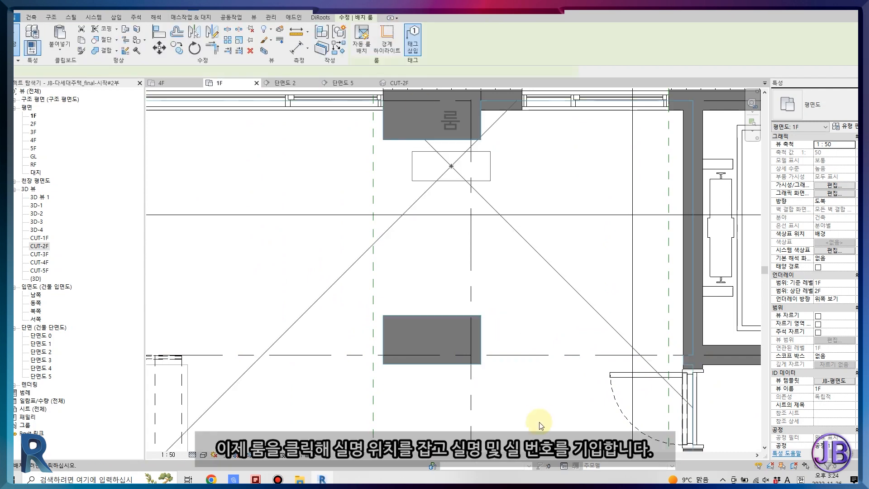
{"action": "scroll", "coordinate": [539, 414], "scroll_direction": "down", "scroll_amount": 1}
{"action": "left_click", "coordinate": [367, 319]}
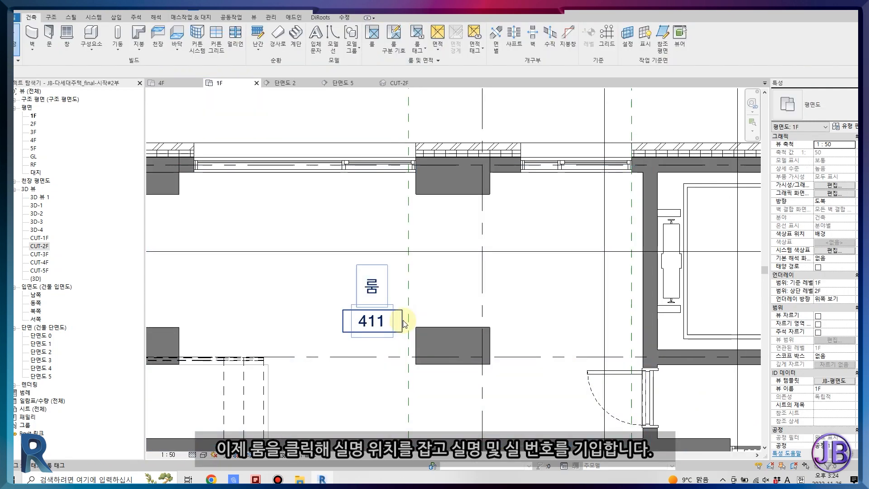
{"action": "left_click", "coordinate": [372, 288]}
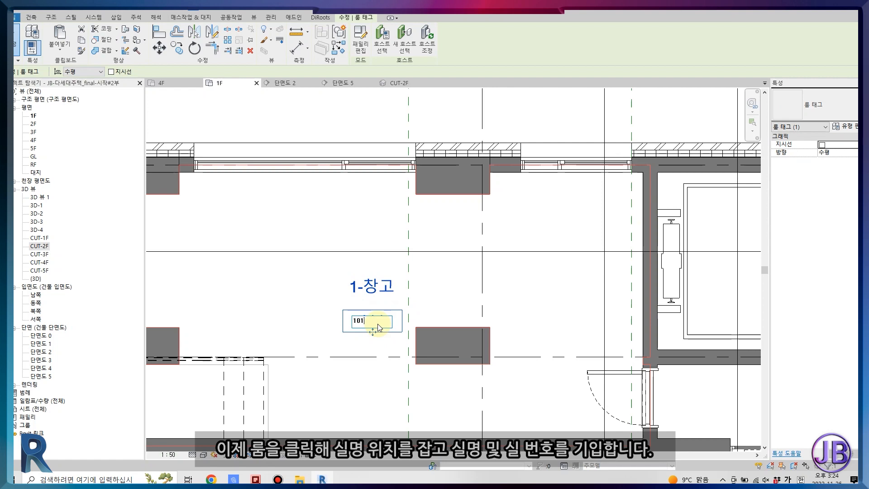
{"action": "scroll", "coordinate": [480, 340], "scroll_direction": "down", "scroll_amount": 2}
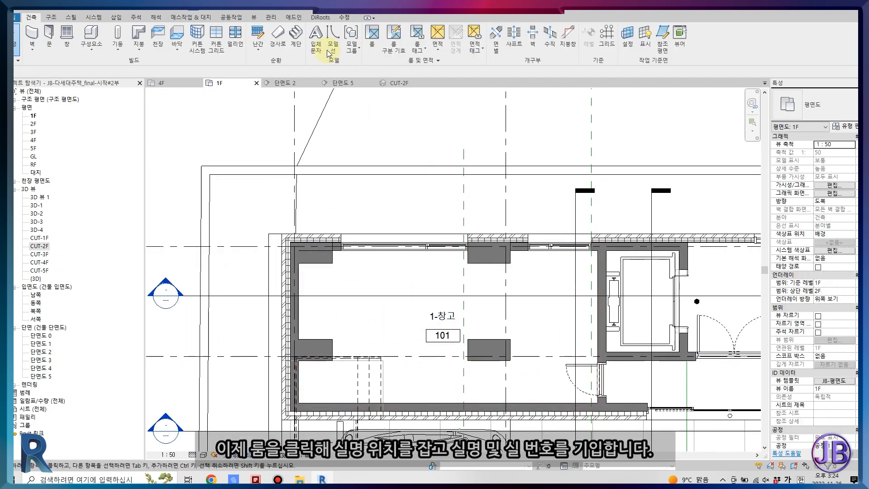
In section 단면도 5, place a room tag for 1-창고 on the first storey.
{"action": "left_click", "coordinate": [335, 82]}
{"action": "left_click", "coordinate": [417, 49]}
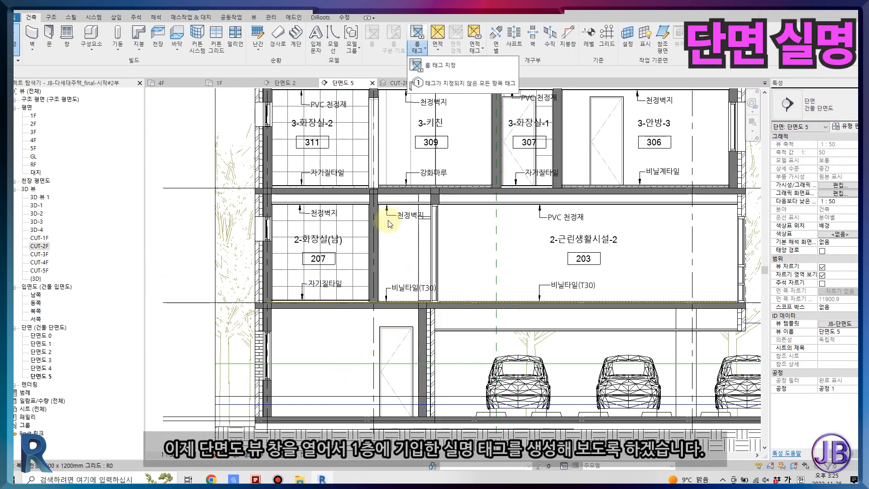
{"action": "left_click", "coordinate": [460, 73]}
{"action": "left_click", "coordinate": [349, 363]}
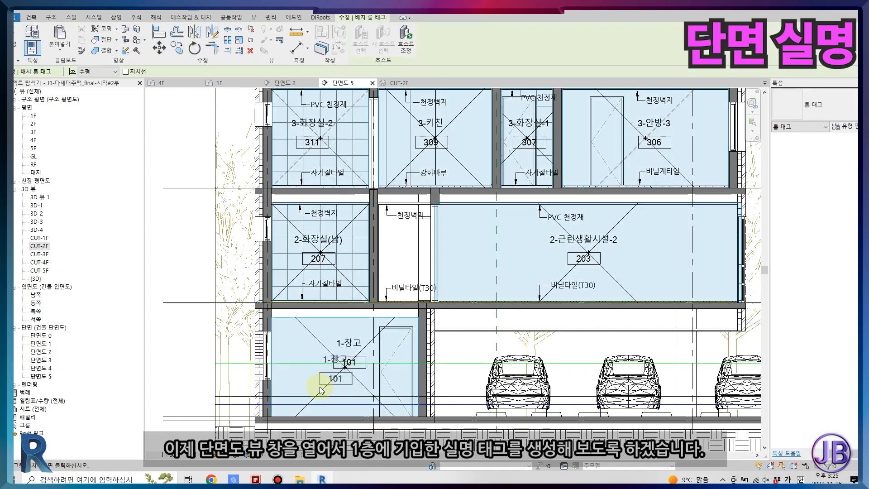
{"action": "key", "text": "Escape"}
{"action": "key", "text": "Escape"}
Move the 1-창고 room tag down and away from the door toward the middle of the clear wall area.
{"action": "scroll", "coordinate": [376, 391], "scroll_direction": "up", "scroll_amount": 3}
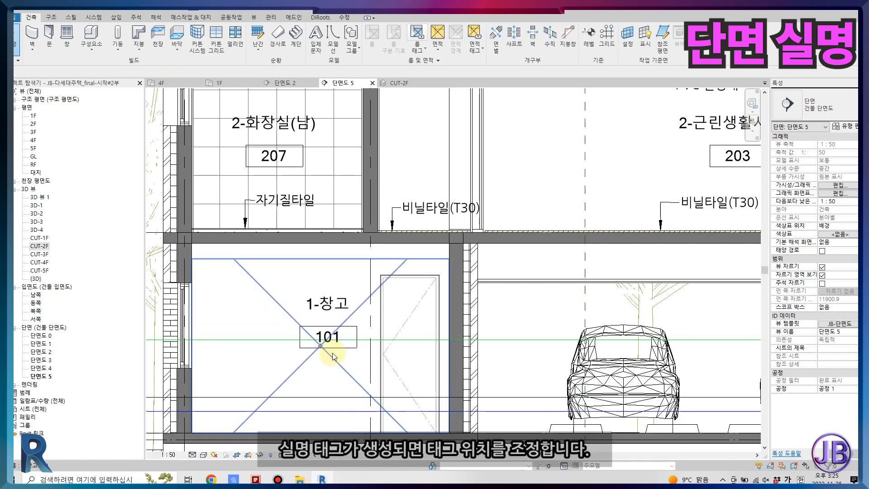
{"action": "left_click", "coordinate": [323, 338]}
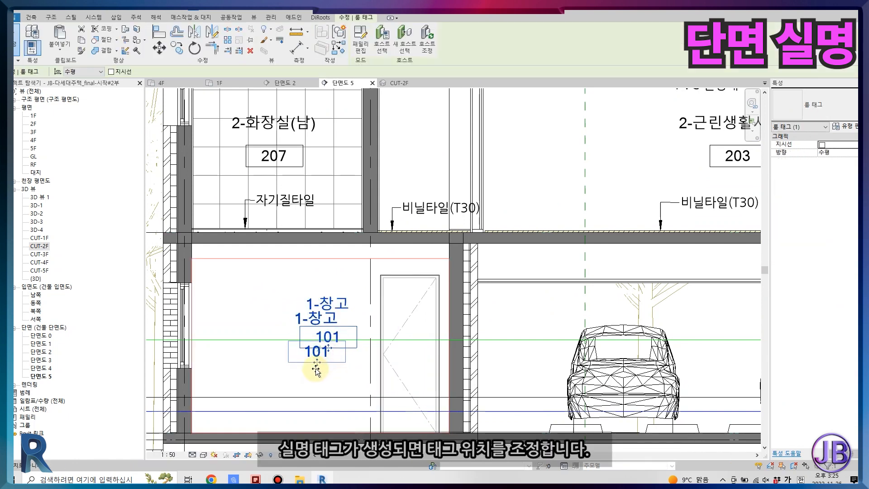
{"action": "left_click_drag", "start_coordinate": [316, 371], "coordinate": [316, 370]}
{"action": "key", "text": "Escape"}
{"action": "scroll", "coordinate": [448, 413], "scroll_direction": "down", "scroll_amount": 5}
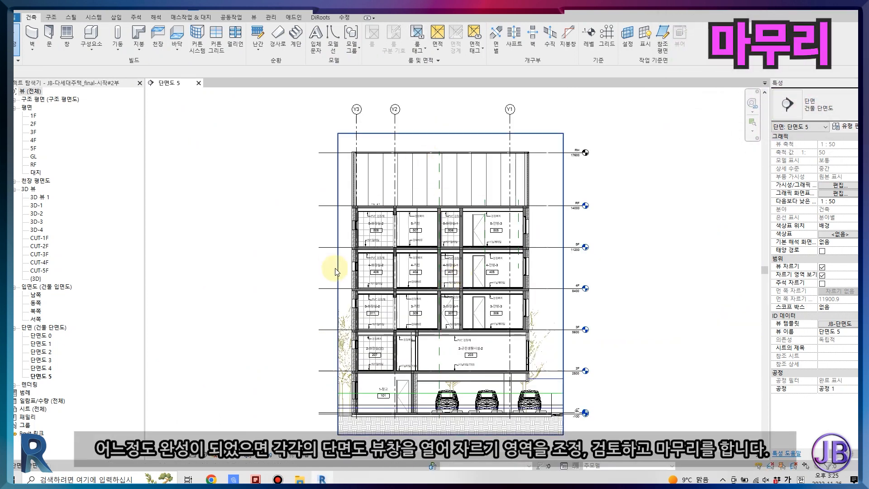
Widen the crop region of 단면도 5 on both sides of the building and extend it slightly above the roof.
{"action": "left_click", "coordinate": [337, 272]}
{"action": "left_click_drag", "start_coordinate": [338, 284], "coordinate": [302, 284]}
{"action": "left_click_drag", "start_coordinate": [564, 284], "coordinate": [598, 284]}
{"action": "left_click_drag", "start_coordinate": [449, 134], "coordinate": [449, 127]}
{"action": "middle_click_drag", "start_coordinate": [479, 307], "coordinate": [495, 305]}
{"action": "scroll", "coordinate": [388, 365], "scroll_direction": "up", "scroll_amount": 1}
{"action": "scroll", "coordinate": [388, 365], "scroll_direction": "down", "scroll_amount": 1}
{"action": "left_click_drag", "start_coordinate": [318, 279], "coordinate": [300, 279]}
{"action": "left_click_drag", "start_coordinate": [611, 279], "coordinate": [644, 279]}
{"action": "key", "text": "Escape"}
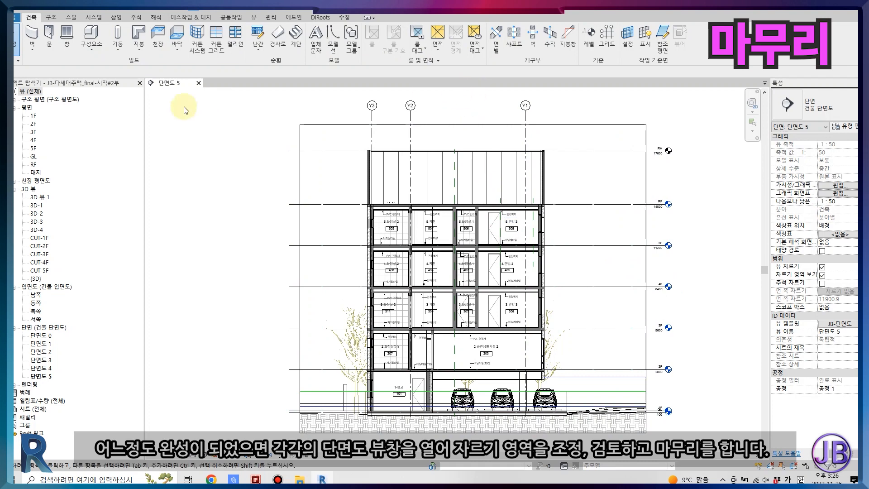
Open sections 단면도 4, 3, 2, 1 and 0 one after another to review their crop regions and tags.
{"action": "double_click", "coordinate": [50, 370]}
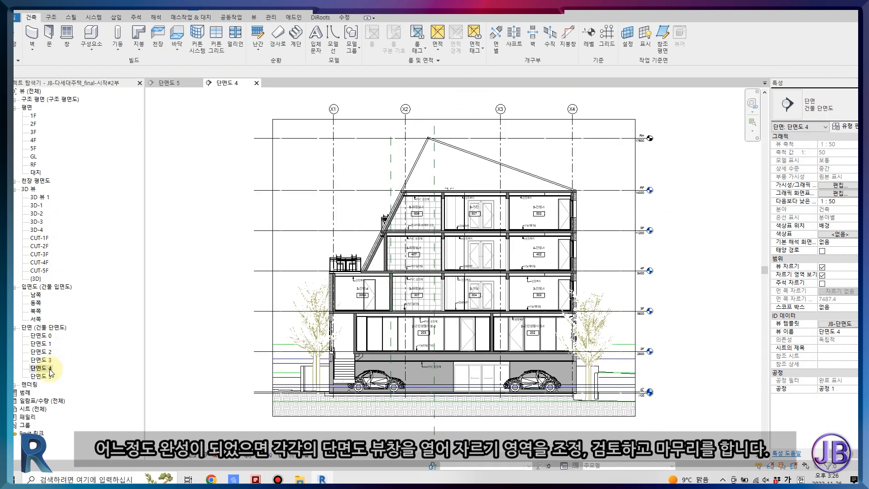
{"action": "double_click", "coordinate": [45, 360]}
{"action": "double_click", "coordinate": [45, 351]}
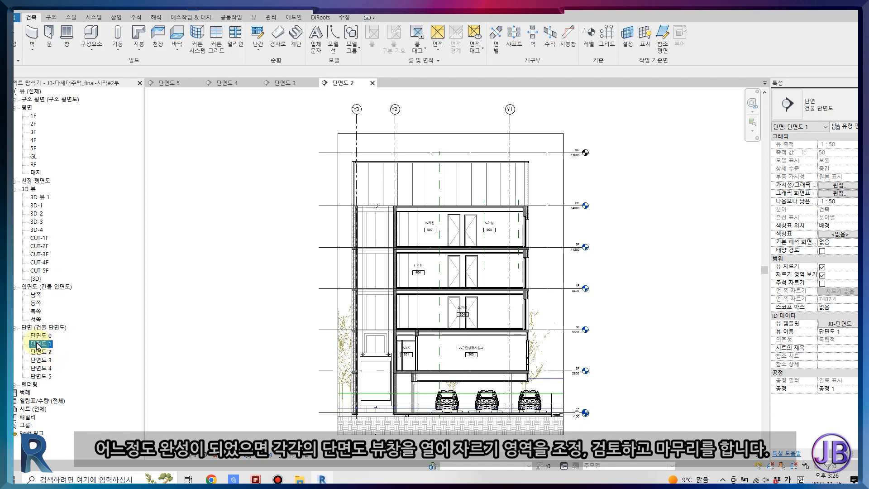
{"action": "double_click", "coordinate": [40, 344]}
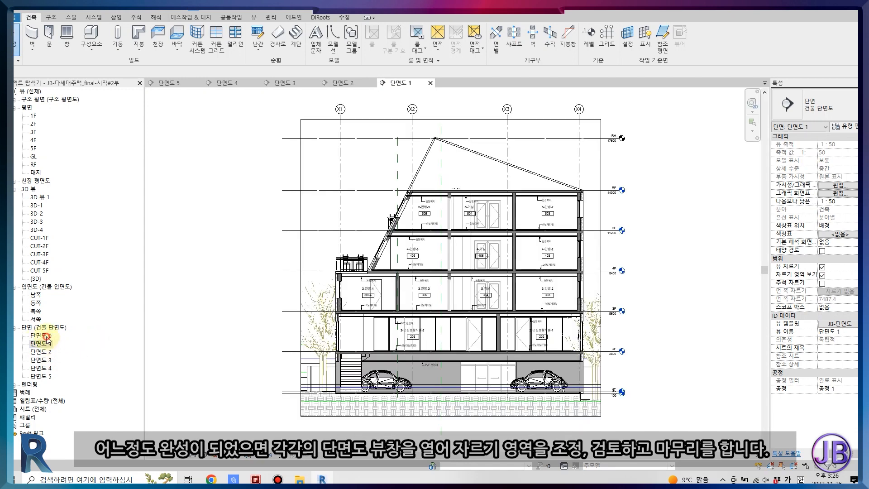
{"action": "double_click", "coordinate": [45, 336]}
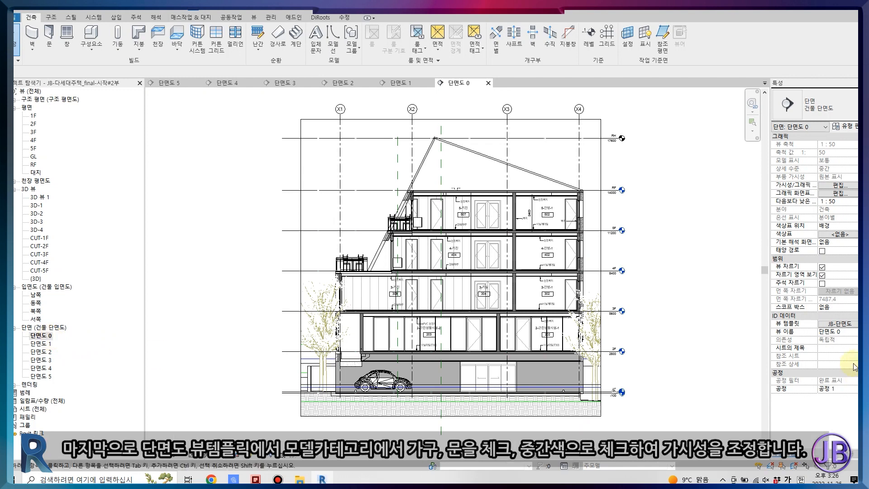
In the JB-단면도 view template's model category overrides, turn on visibility and halftone (중간색) for 가구 and 문.
{"action": "left_click", "coordinate": [839, 325]}
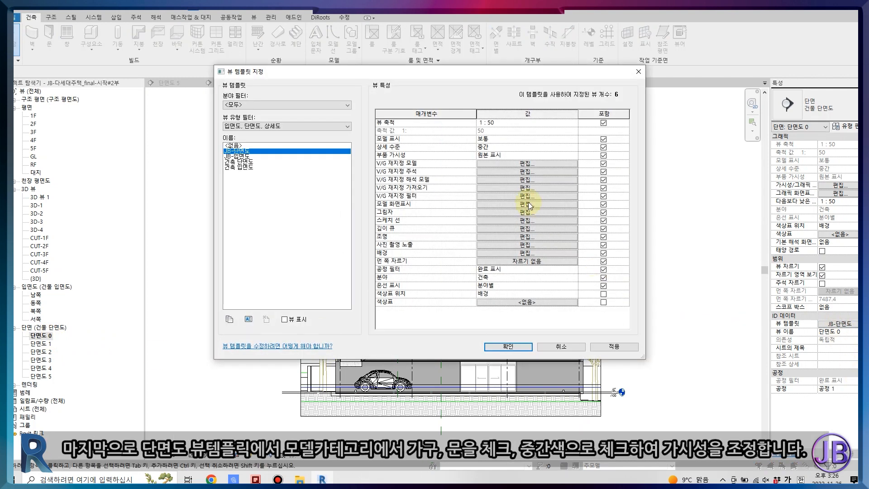
{"action": "left_click", "coordinate": [512, 164]}
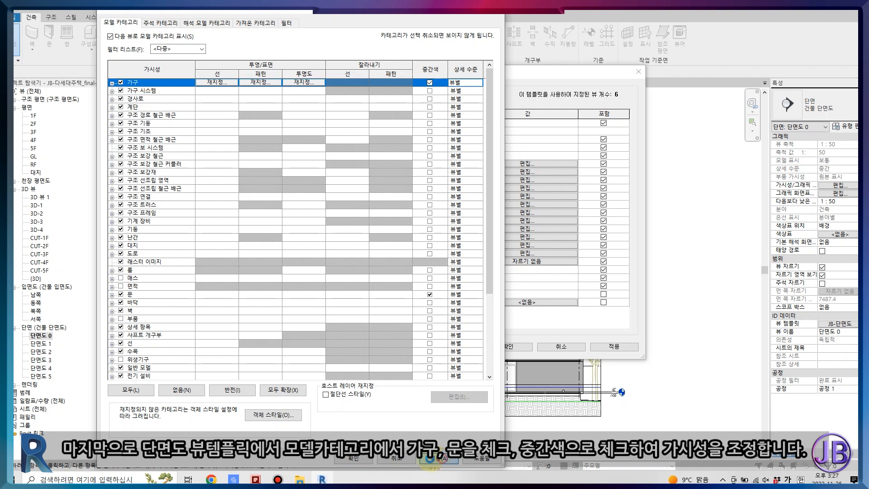
{"action": "left_click", "coordinate": [351, 459]}
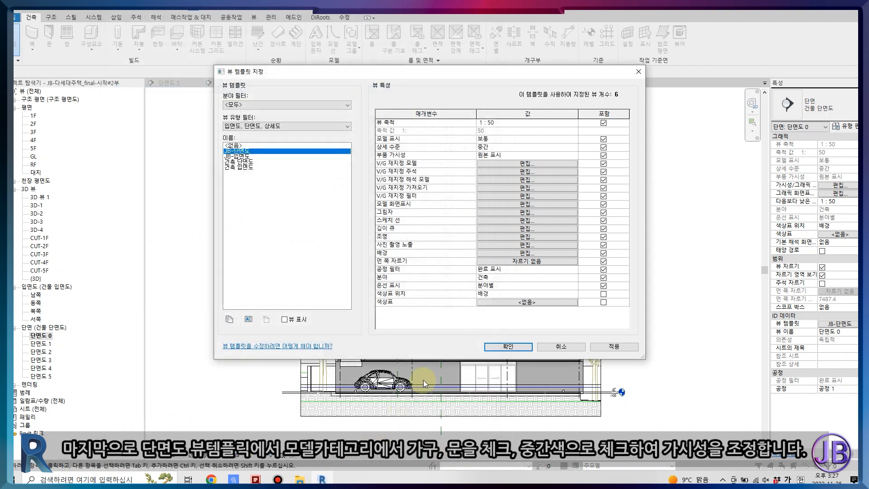
{"action": "left_click", "coordinate": [489, 347]}
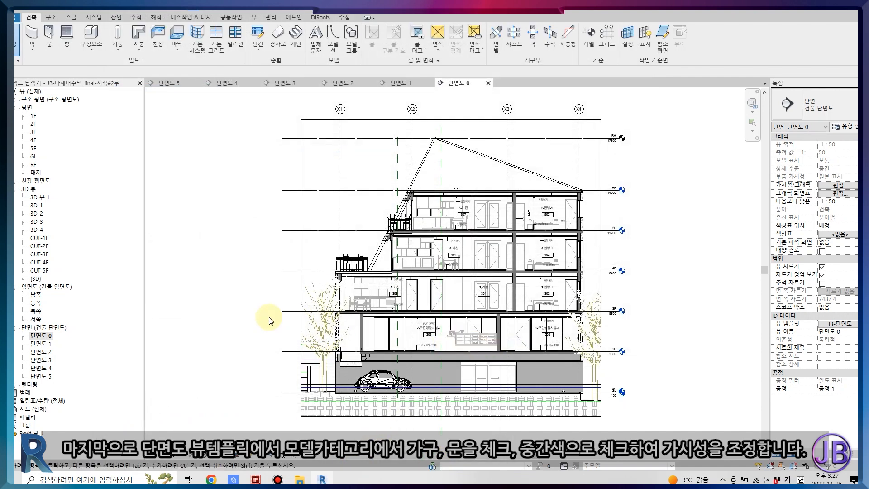
Go through sections 단면도 1 to 단면도 5 and examine whether furniture and doors are displayed in halftone.
{"action": "left_click", "coordinate": [407, 82]}
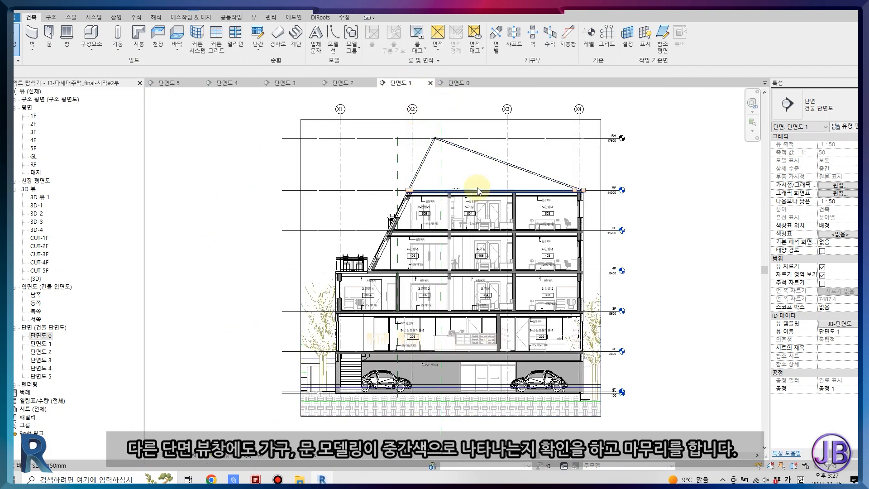
{"action": "scroll", "coordinate": [478, 190], "scroll_direction": "up", "scroll_amount": 2}
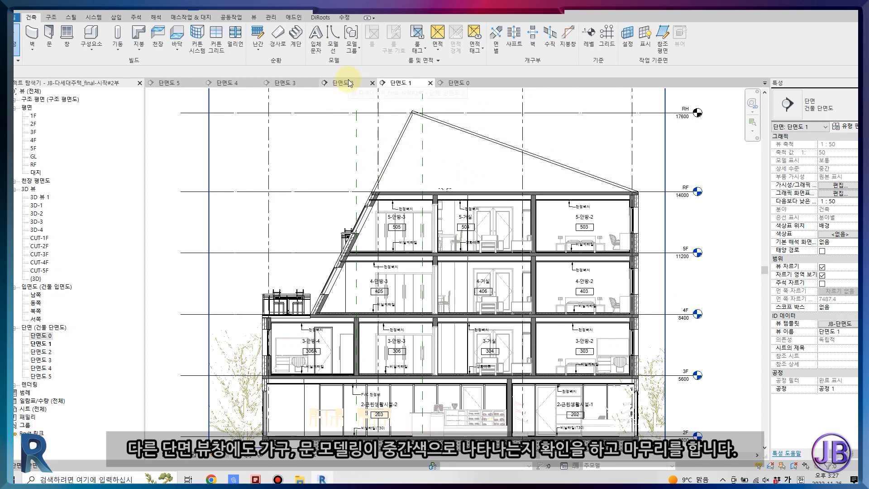
{"action": "left_click", "coordinate": [342, 83]}
{"action": "scroll", "coordinate": [349, 171], "scroll_direction": "up", "scroll_amount": 3}
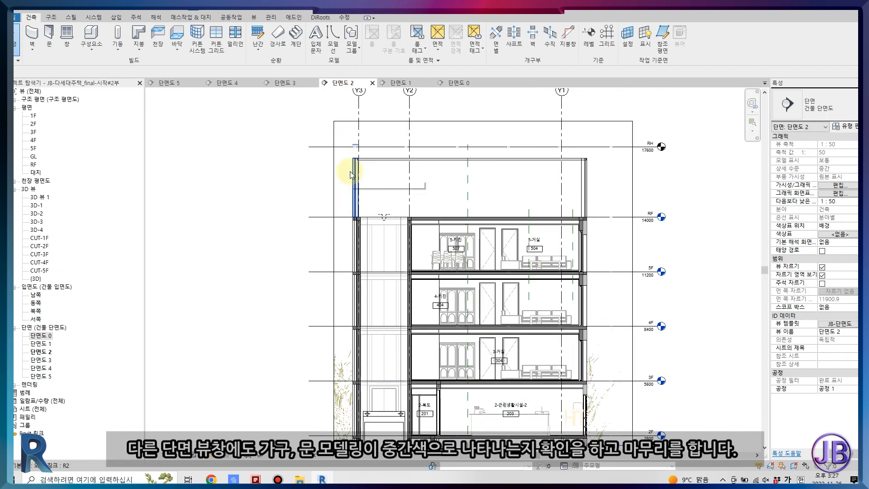
{"action": "left_click", "coordinate": [284, 83]}
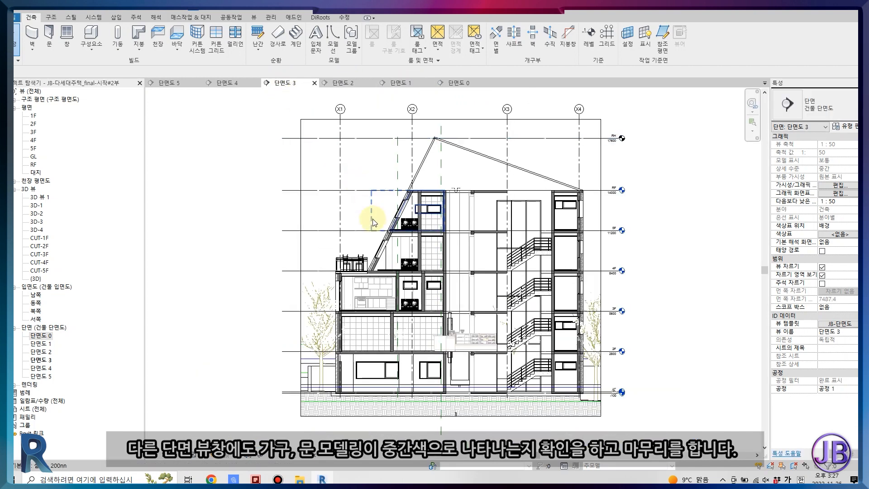
{"action": "scroll", "coordinate": [362, 217], "scroll_direction": "up", "scroll_amount": 1}
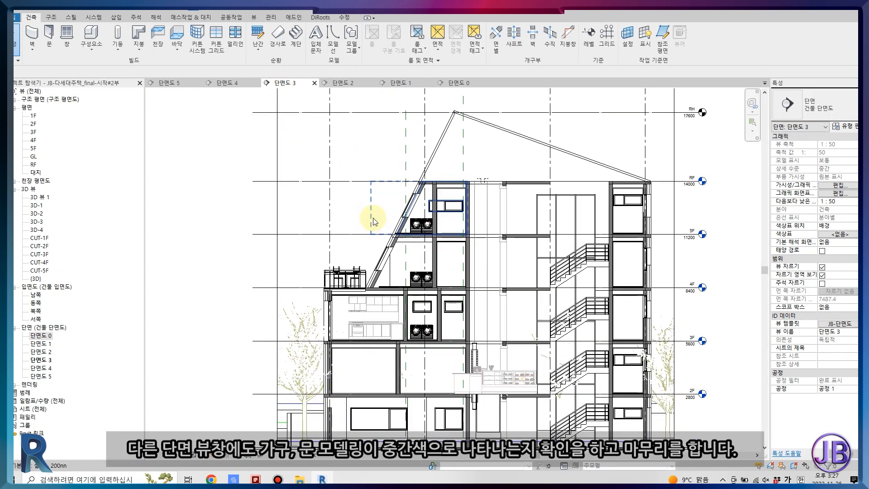
{"action": "left_click", "coordinate": [224, 83]}
{"action": "scroll", "coordinate": [384, 254], "scroll_direction": "up", "scroll_amount": 2}
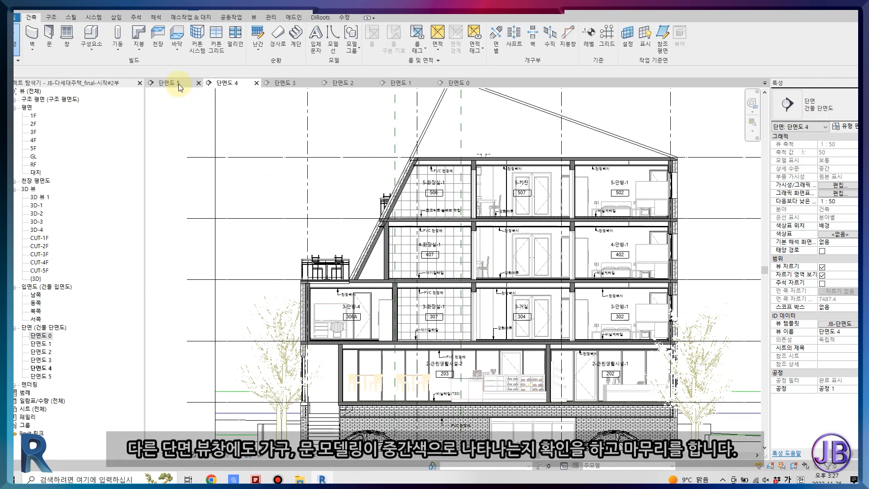
{"action": "left_click", "coordinate": [178, 83]}
{"action": "scroll", "coordinate": [364, 231], "scroll_direction": "up", "scroll_amount": 3}
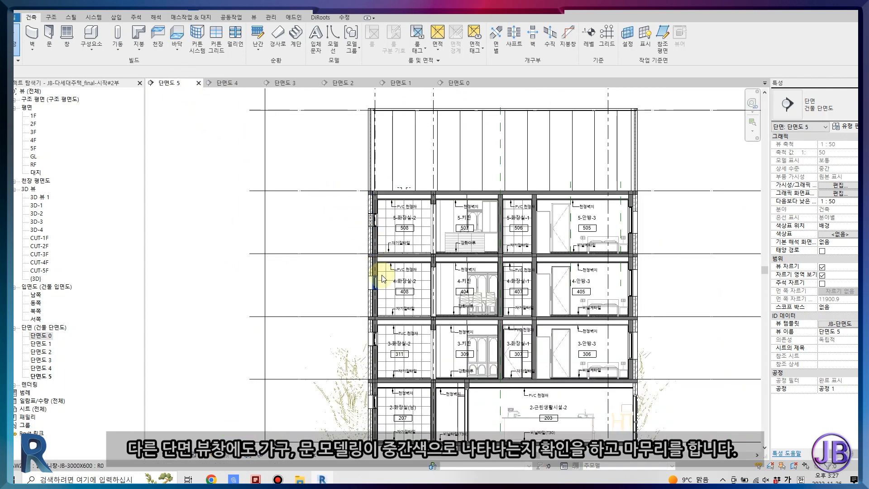
{"action": "scroll", "coordinate": [382, 277], "scroll_direction": "down", "scroll_amount": 4}
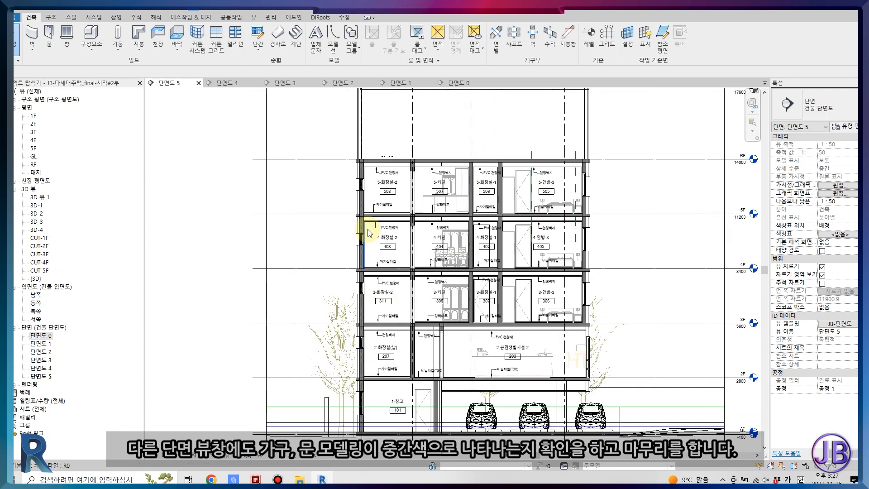
{"action": "scroll", "coordinate": [366, 244], "scroll_direction": "down", "scroll_amount": 1}
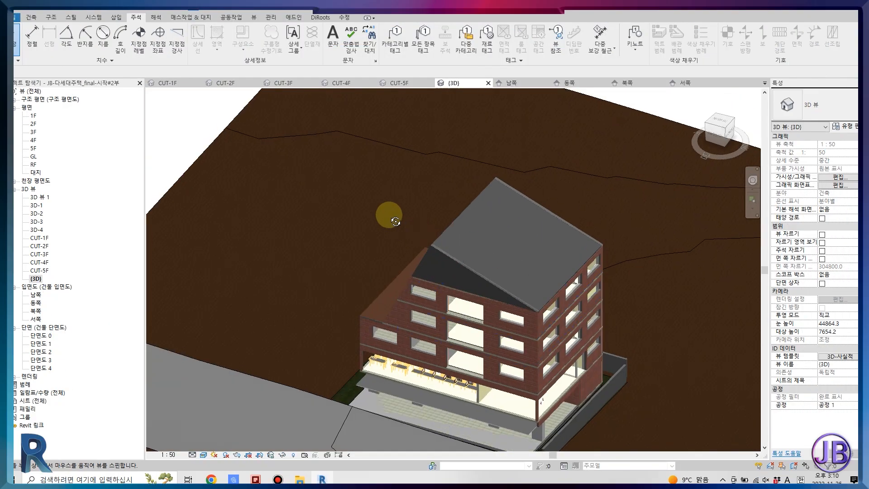
Examine the finished building in the {3D} view from above and from a low angle facing the parking and storefront side.
{"action": "middle_click_drag", "start_coordinate": [389, 215], "coordinate": [379, 156], "text": "shift"}
{"action": "scroll", "coordinate": [465, 296], "scroll_direction": "up", "scroll_amount": 1}
{"action": "middle_click_drag", "start_coordinate": [469, 302], "coordinate": [486, 249]}
{"action": "middle_click_drag", "start_coordinate": [524, 300], "coordinate": [355, 293], "text": "shift"}
{"action": "middle_click_drag", "start_coordinate": [452, 282], "coordinate": [346, 295], "text": "shift"}
{"action": "scroll", "coordinate": [346, 296], "scroll_direction": "up", "scroll_amount": 3}
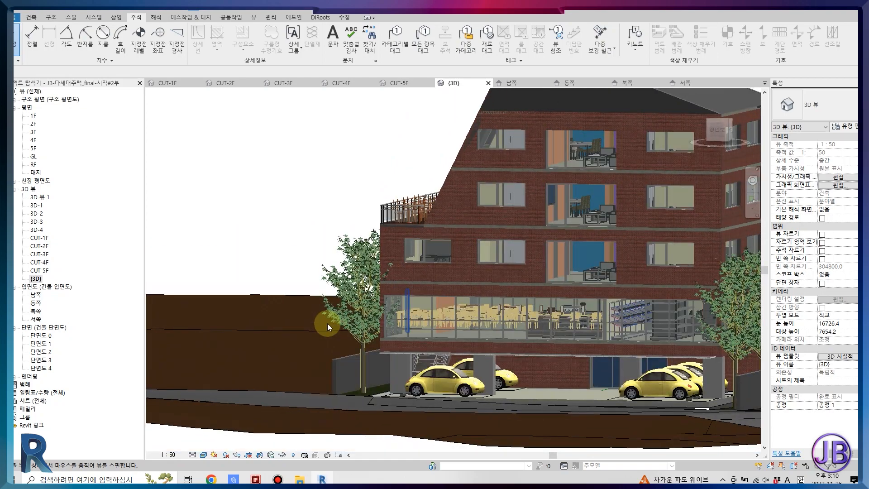